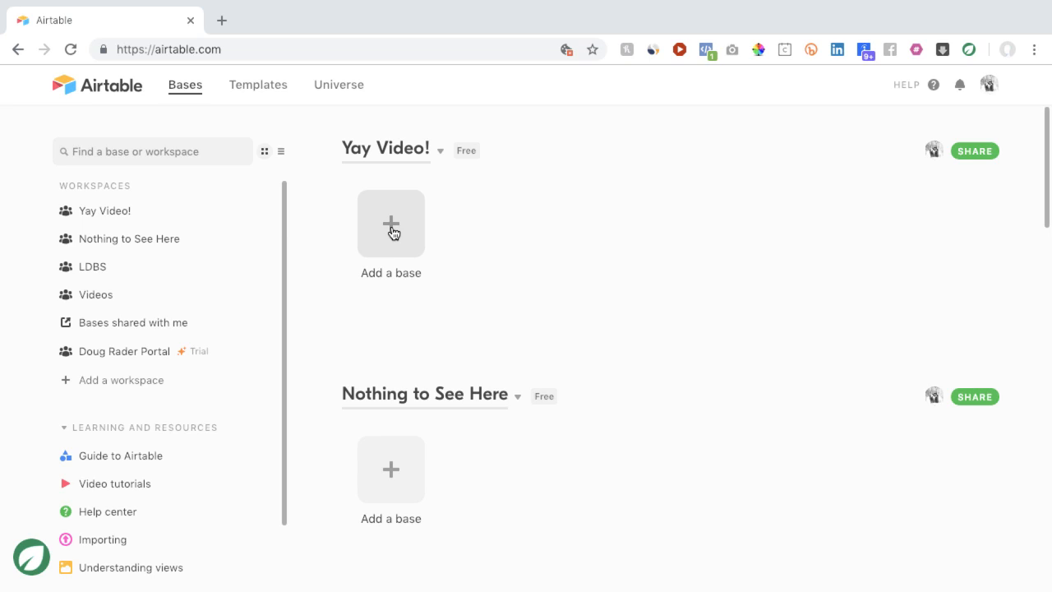
Create a base from scratch in the Yay Video! workspace and name it Content Calendar
{"action": "left_click", "coordinate": [393, 234]}
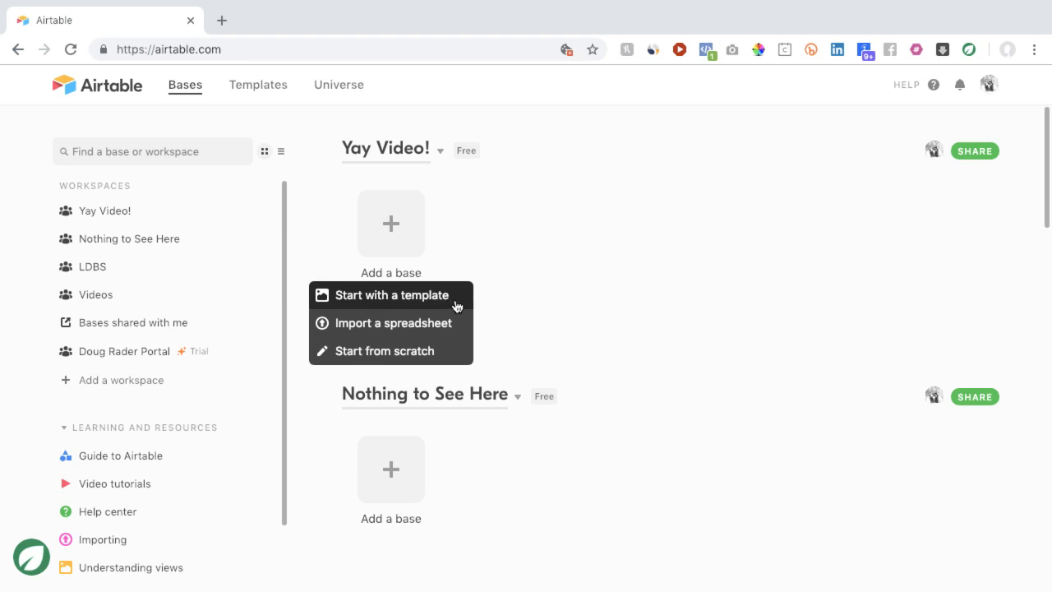
{"action": "left_click", "coordinate": [421, 351]}
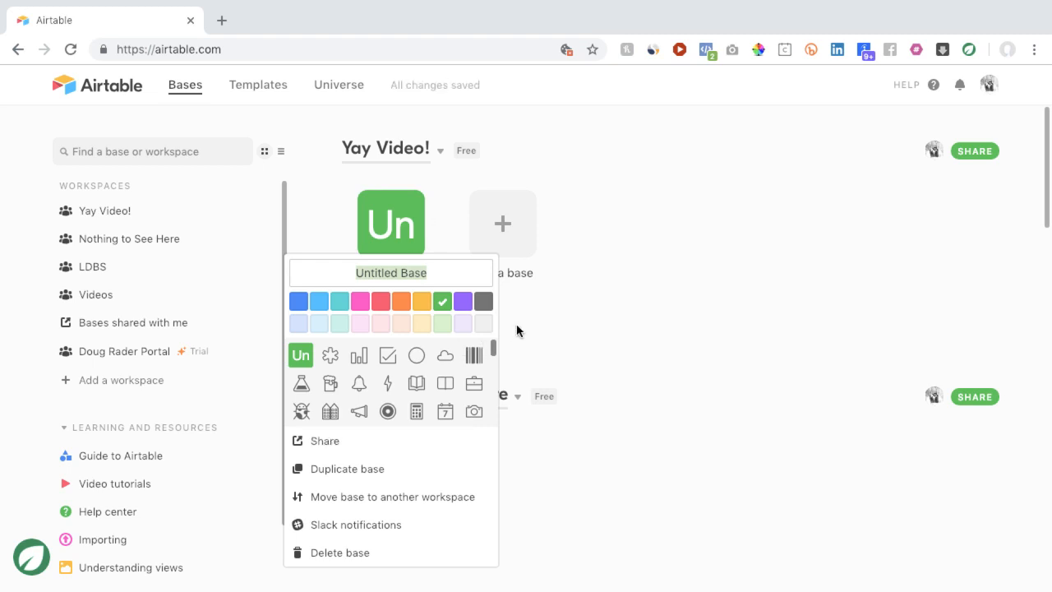
{"action": "type", "text": "Conta"}
{"action": "key", "text": "BackSpace"}
{"action": "type", "text": "ent Calendar"}
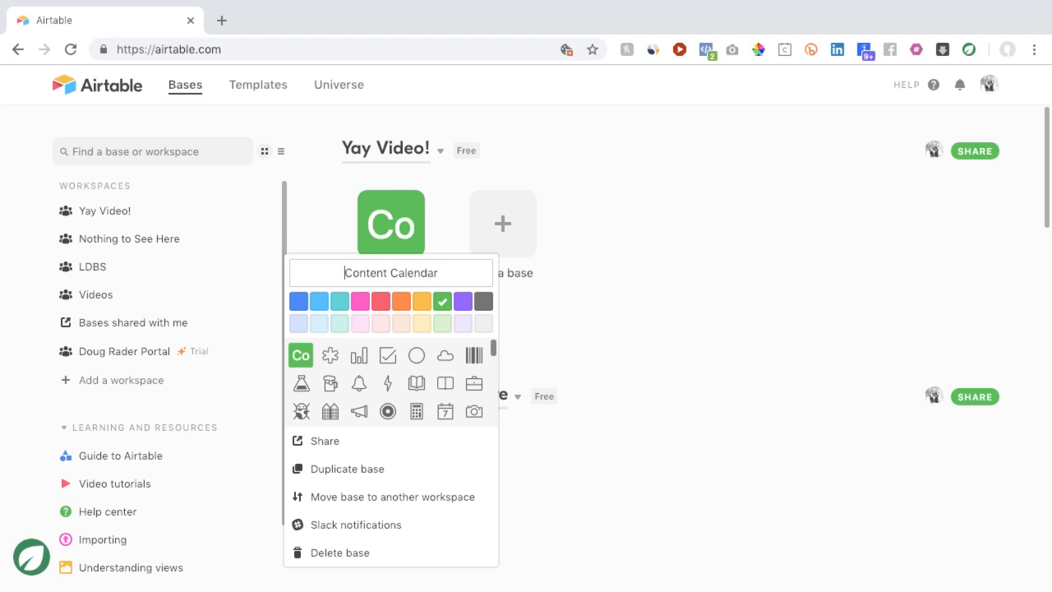
Try pink, a light shade, purple and gray as the Content Calendar base's colour, ending back on green
{"action": "left_click", "coordinate": [365, 309]}
{"action": "left_click", "coordinate": [324, 324]}
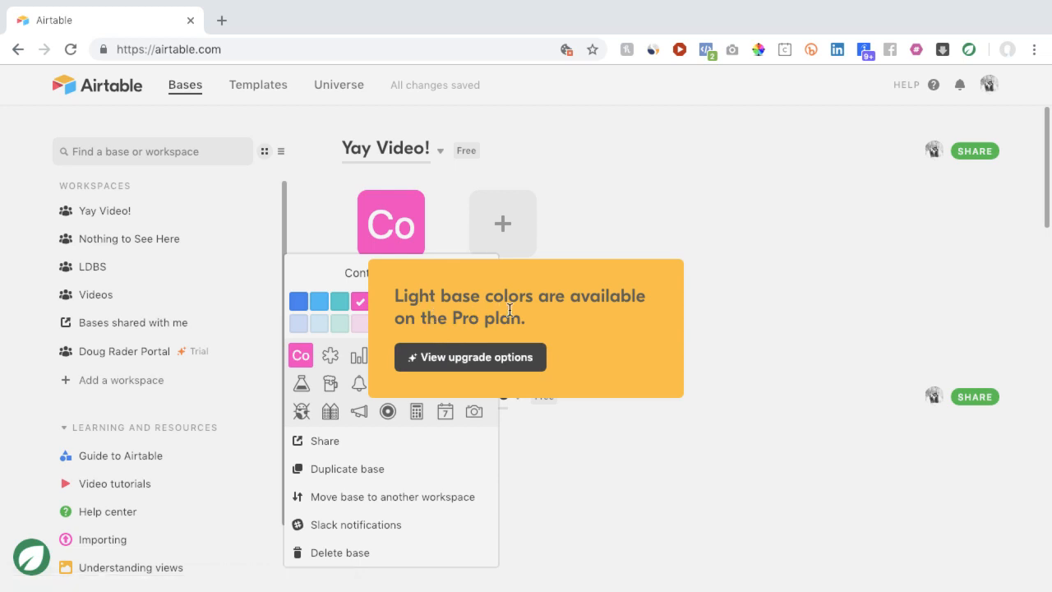
{"action": "left_click", "coordinate": [328, 309]}
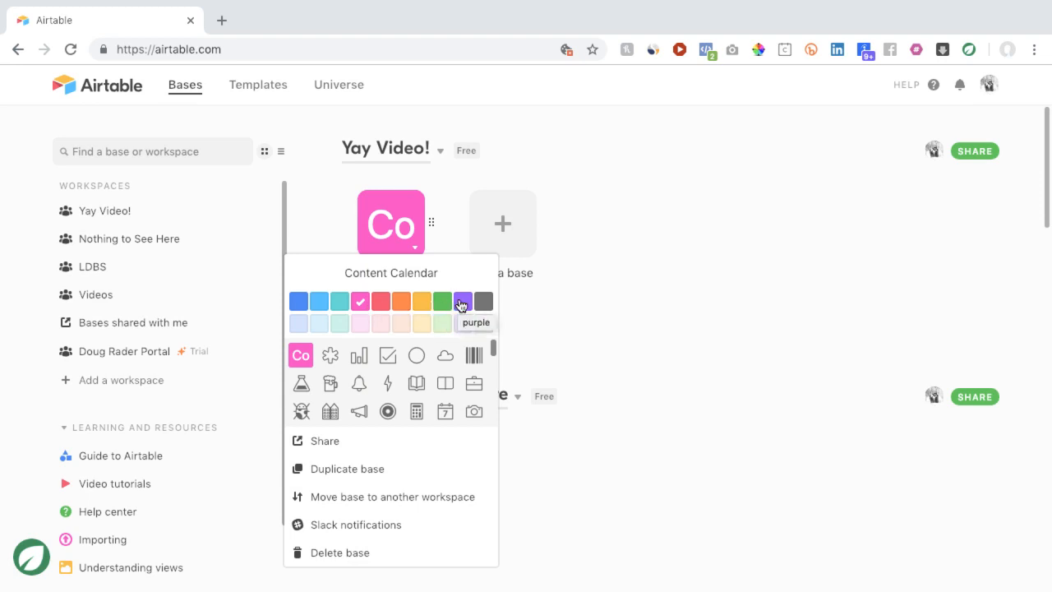
{"action": "left_click", "coordinate": [460, 304]}
{"action": "left_click", "coordinate": [483, 303]}
{"action": "left_click", "coordinate": [444, 304]}
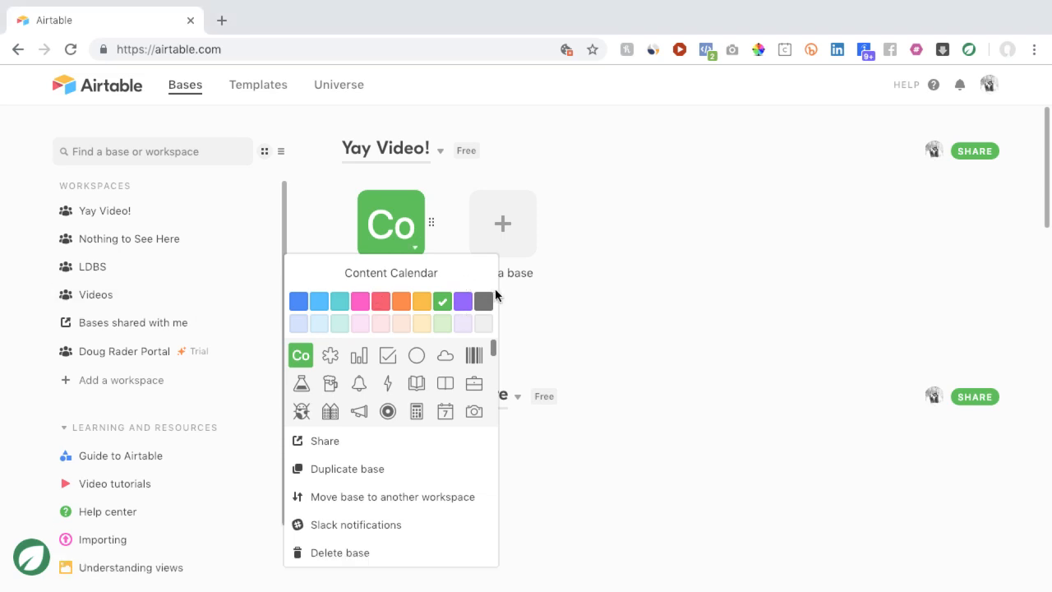
Try the chart, cloud, barcode and other icons for the base, ending back on its initials Co
{"action": "scroll", "coordinate": [496, 331], "scroll_direction": "down", "scroll_amount": 2}
{"action": "scroll", "coordinate": [496, 294], "scroll_direction": "up", "scroll_amount": 1}
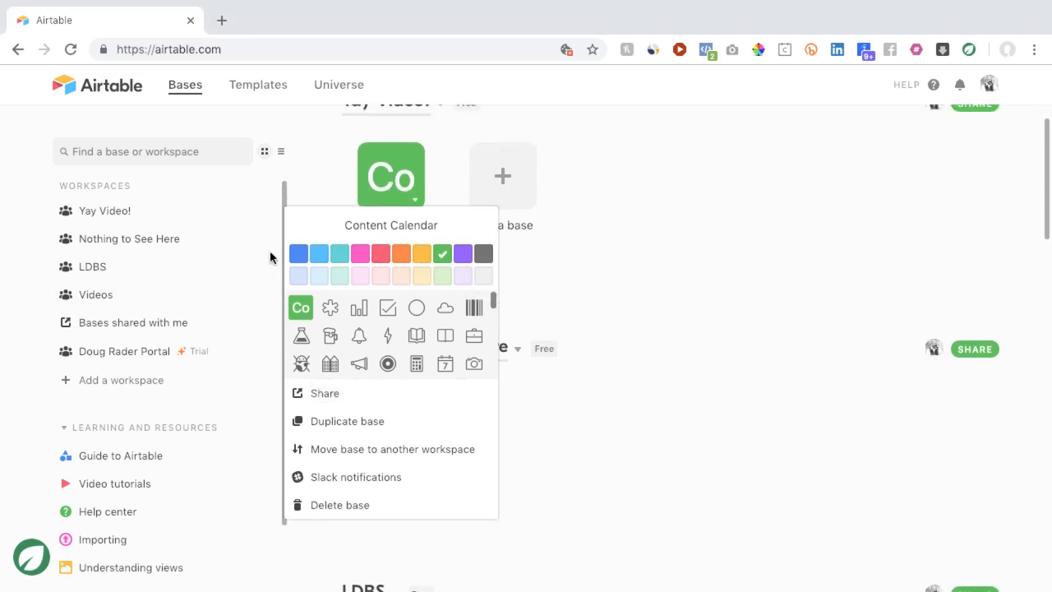
{"action": "left_click", "coordinate": [362, 310]}
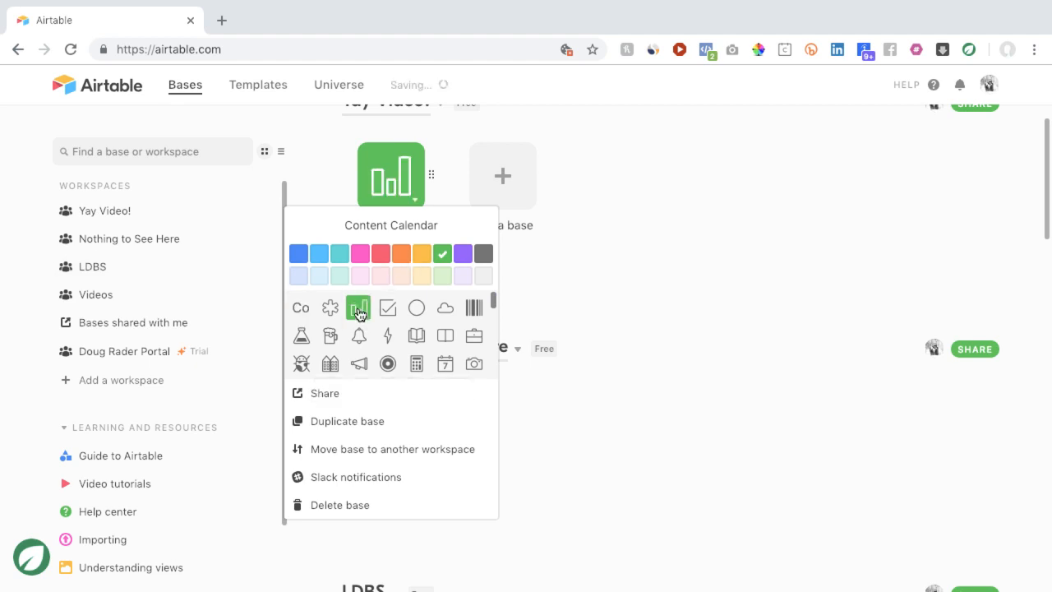
{"action": "left_click", "coordinate": [388, 335]}
{"action": "left_click", "coordinate": [390, 363]}
{"action": "left_click", "coordinate": [445, 336]}
{"action": "left_click", "coordinate": [448, 308]}
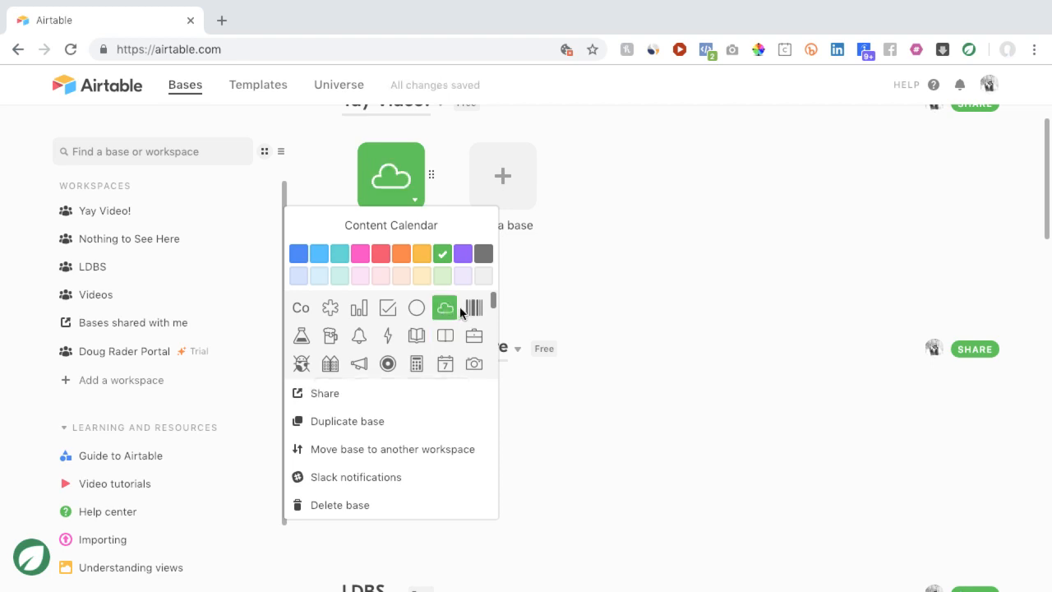
{"action": "left_click", "coordinate": [469, 310]}
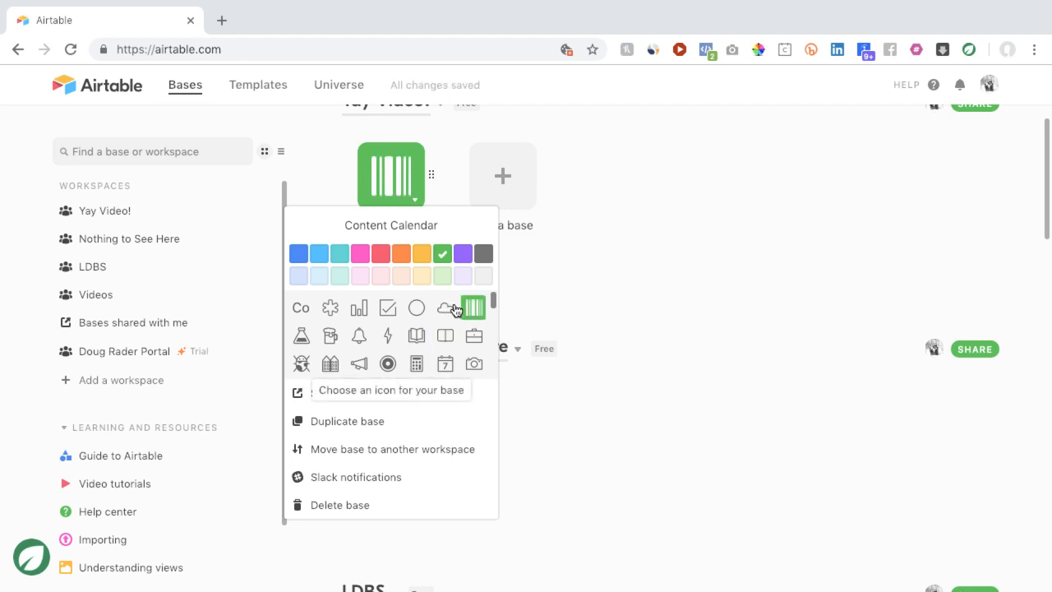
{"action": "left_click", "coordinate": [303, 310]}
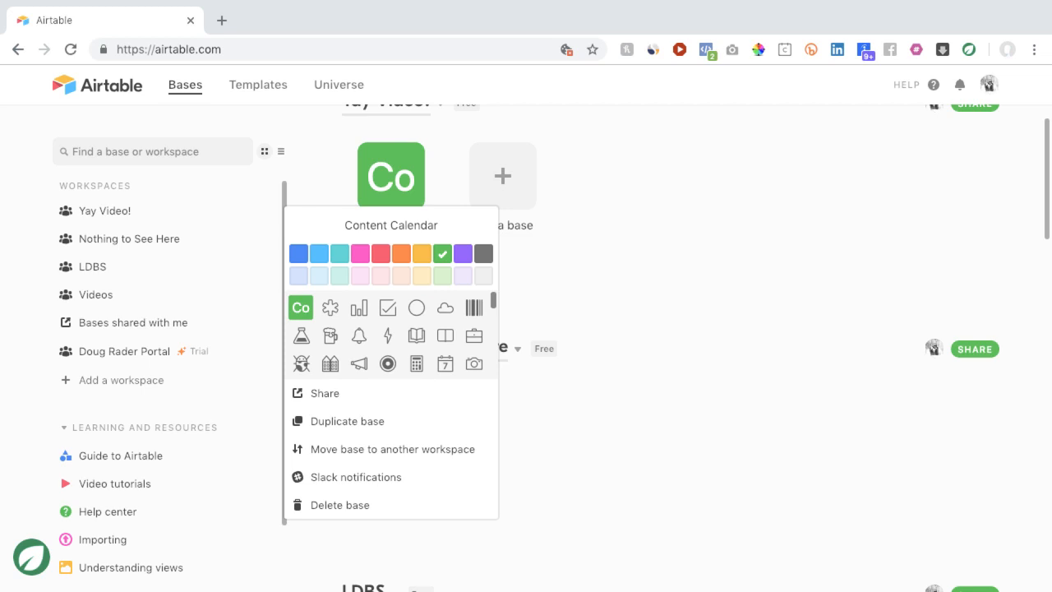
Insert the explosion emoji in front of the base name Content Calendar using the Character Viewer
{"action": "left_click_drag", "start_coordinate": [1051, 54], "coordinate": [598, 96]}
{"action": "scroll", "coordinate": [834, 273], "scroll_direction": "down", "scroll_amount": 5}
{"action": "scroll", "coordinate": [834, 272], "scroll_direction": "down", "scroll_amount": 3}
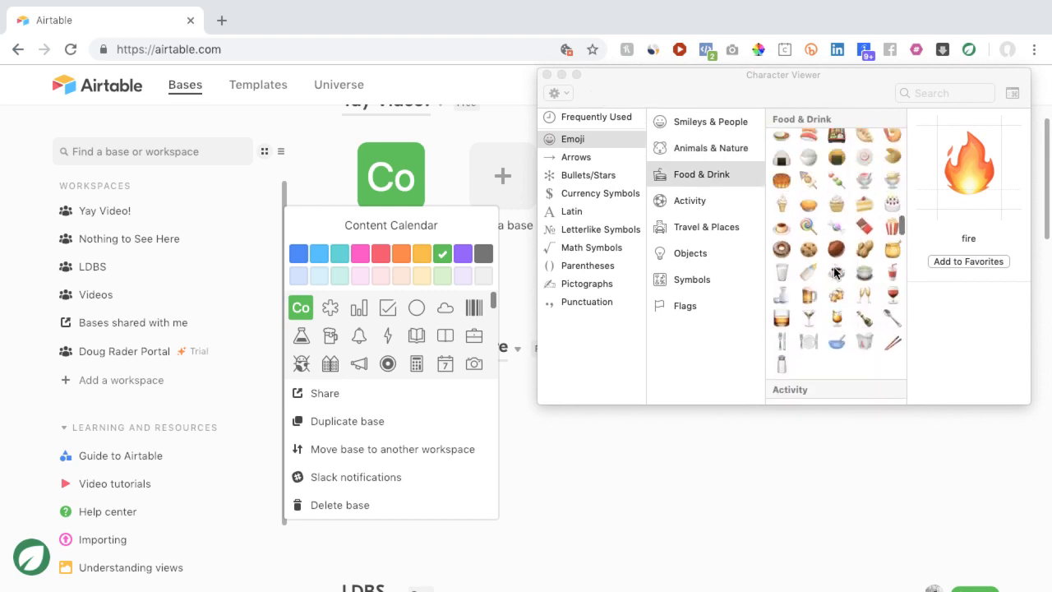
{"action": "scroll", "coordinate": [834, 273], "scroll_direction": "up", "scroll_amount": 10}
{"action": "scroll", "coordinate": [834, 273], "scroll_direction": "down", "scroll_amount": 3}
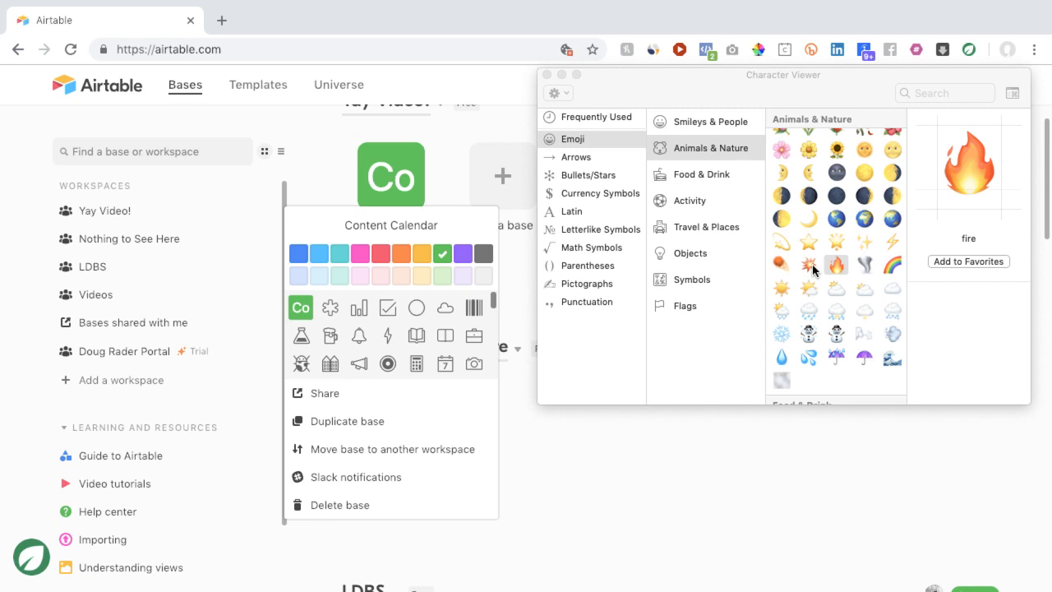
{"action": "left_click", "coordinate": [810, 264]}
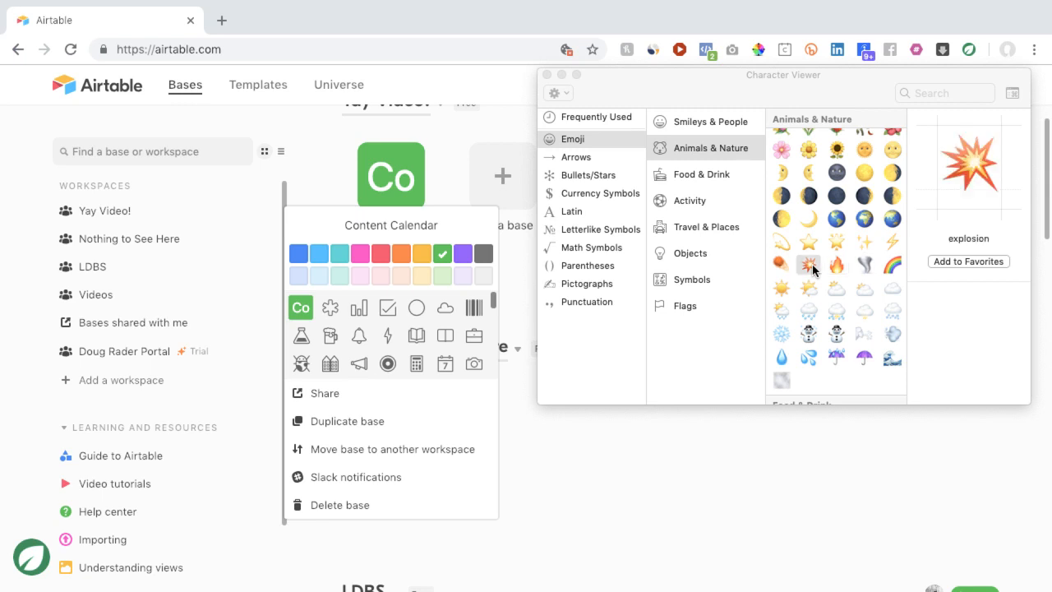
{"action": "left_click", "coordinate": [349, 225]}
{"action": "double_click", "coordinate": [810, 264]}
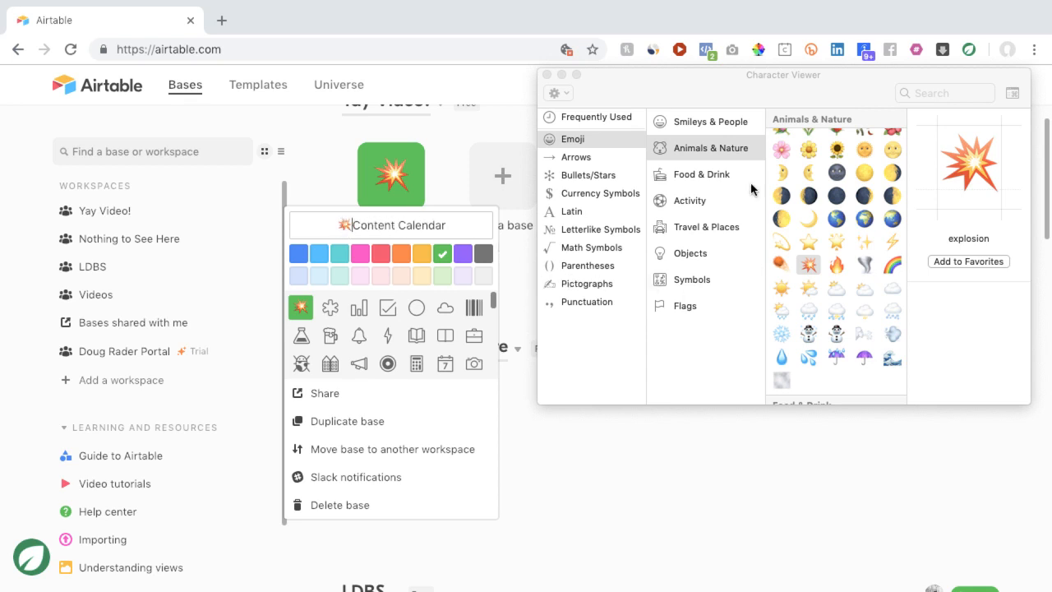
{"action": "left_click", "coordinate": [546, 75]}
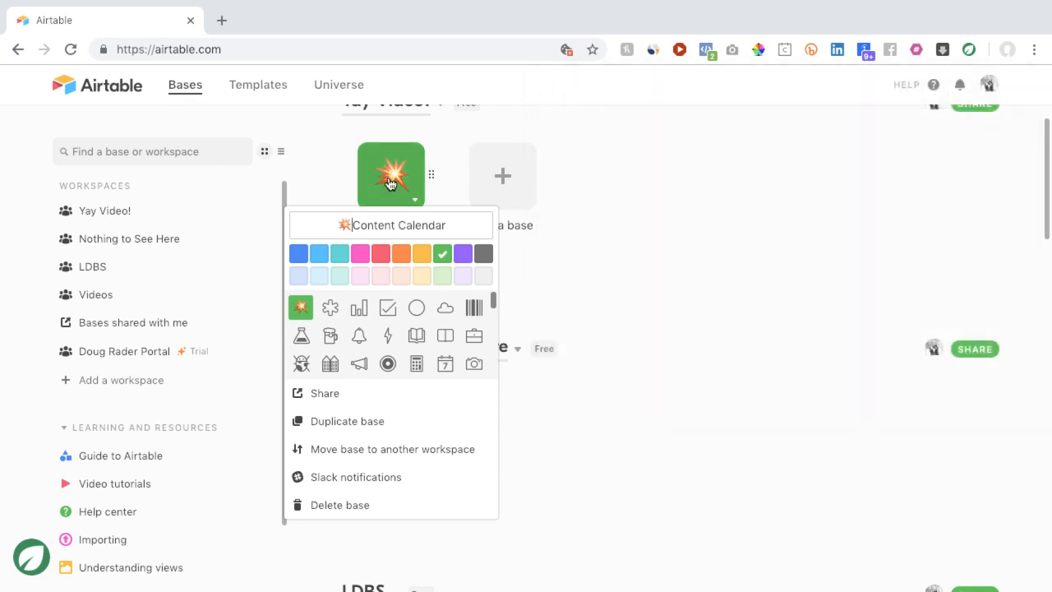
{"action": "left_click", "coordinate": [525, 287]}
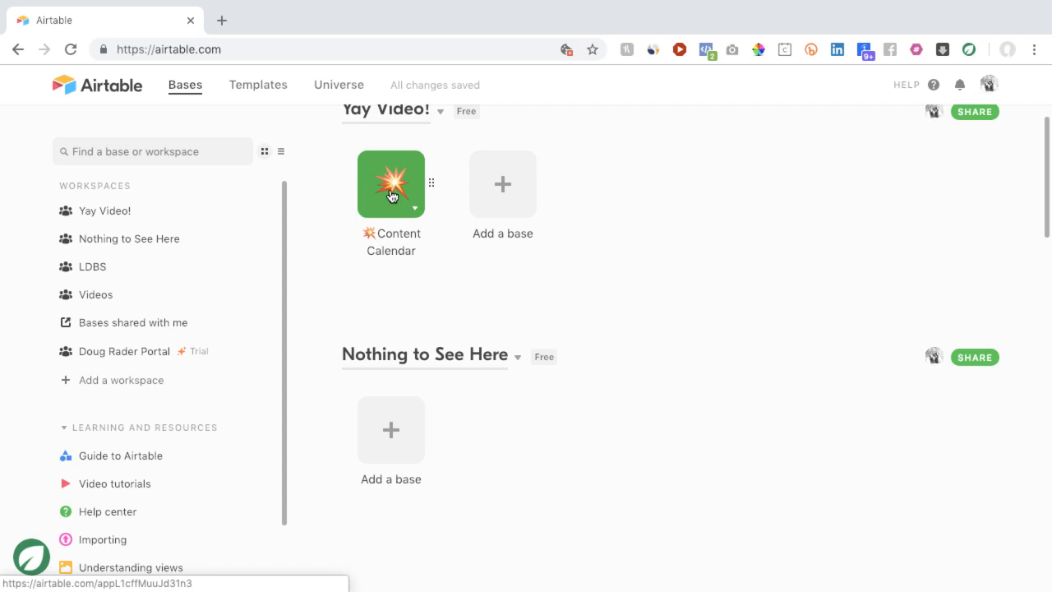
Open the Content Calendar base and make the Name column slightly narrower
{"action": "left_click", "coordinate": [392, 196]}
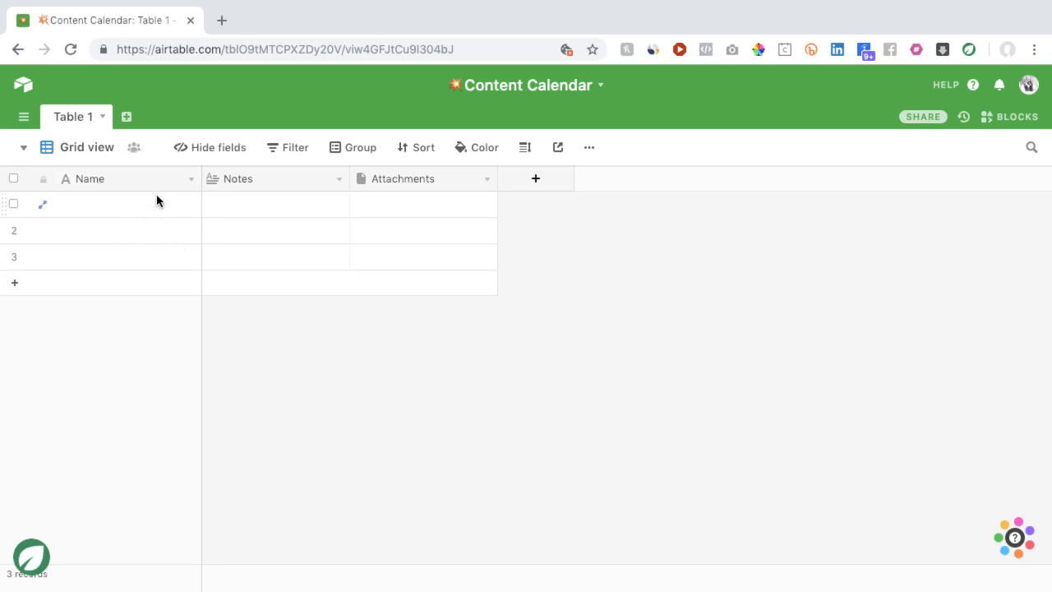
{"action": "mouse_move", "coordinate": [201, 179]}
{"action": "left_mouse_down"}
{"action": "mouse_move", "coordinate": [26, 193]}
{"action": "mouse_move", "coordinate": [188, 189]}
{"action": "left_mouse_up"}
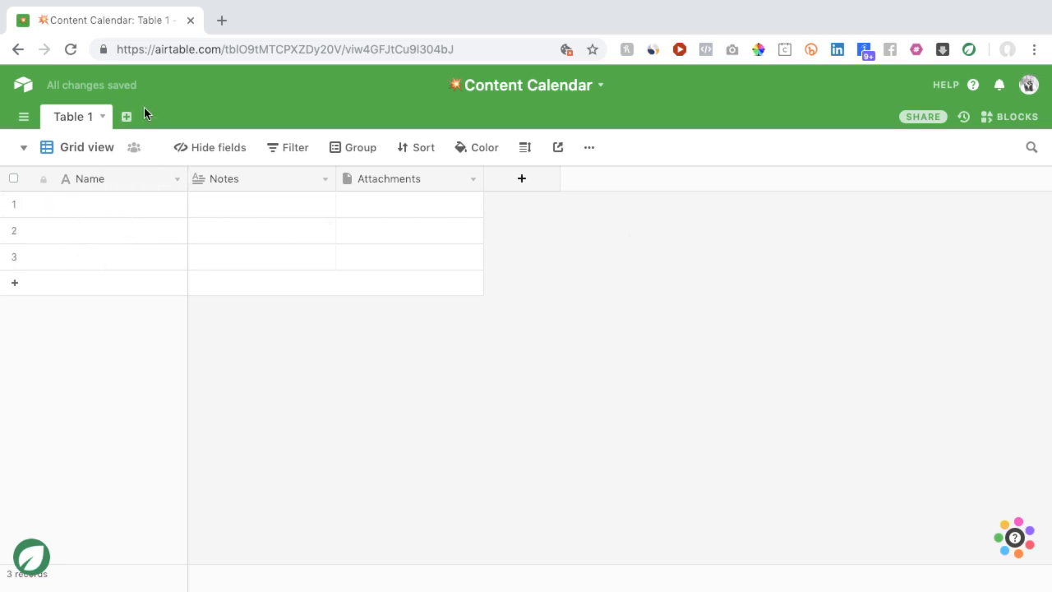
Examine the field types available for the primary Name field
{"action": "double_click", "coordinate": [94, 180]}
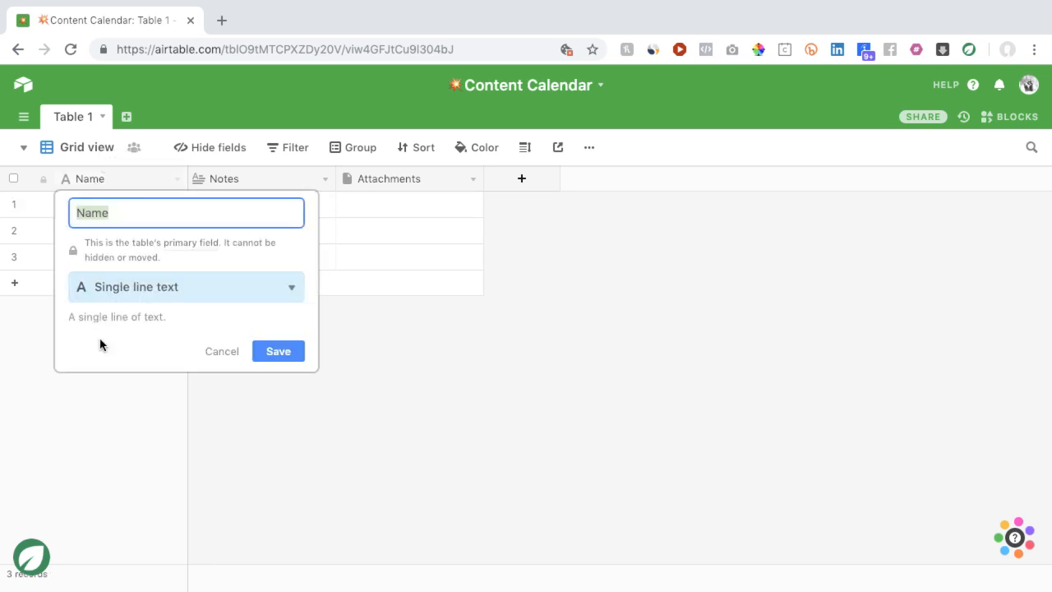
{"action": "left_click", "coordinate": [209, 295]}
{"action": "scroll", "coordinate": [210, 354], "scroll_direction": "down", "scroll_amount": 3}
{"action": "scroll", "coordinate": [210, 378], "scroll_direction": "down", "scroll_amount": 2}
{"action": "scroll", "coordinate": [212, 380], "scroll_direction": "up", "scroll_amount": 5}
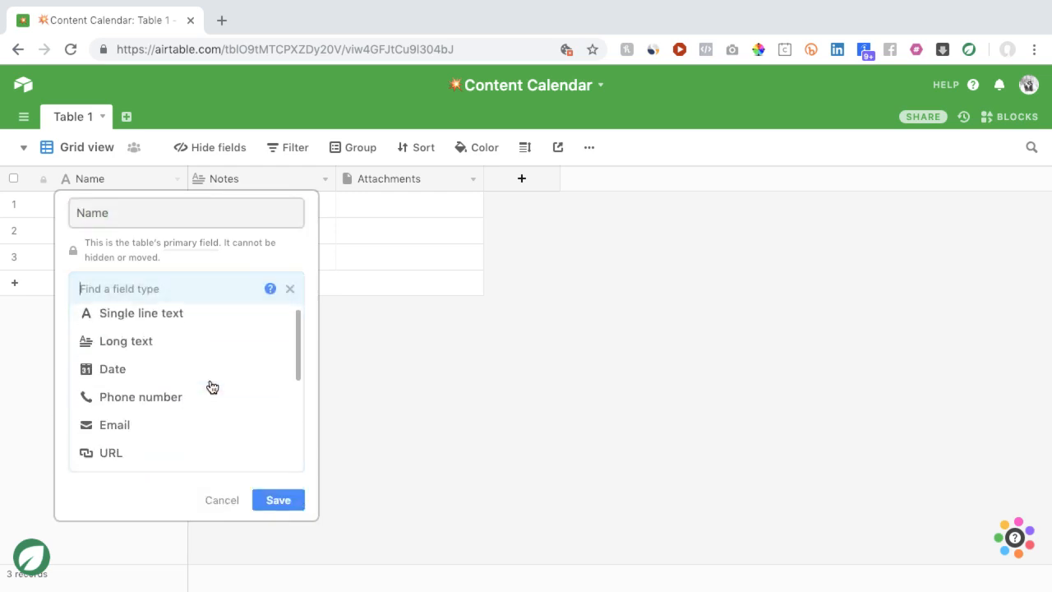
{"action": "left_click", "coordinate": [222, 500]}
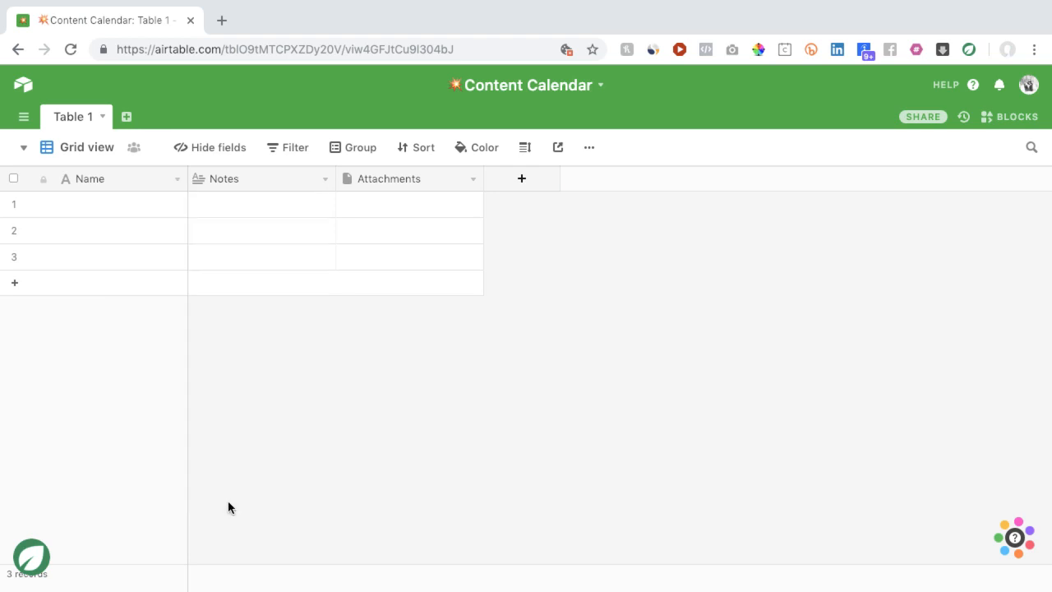
Rename the primary Name field to Content Title and save it as single line text
{"action": "left_click", "coordinate": [178, 181]}
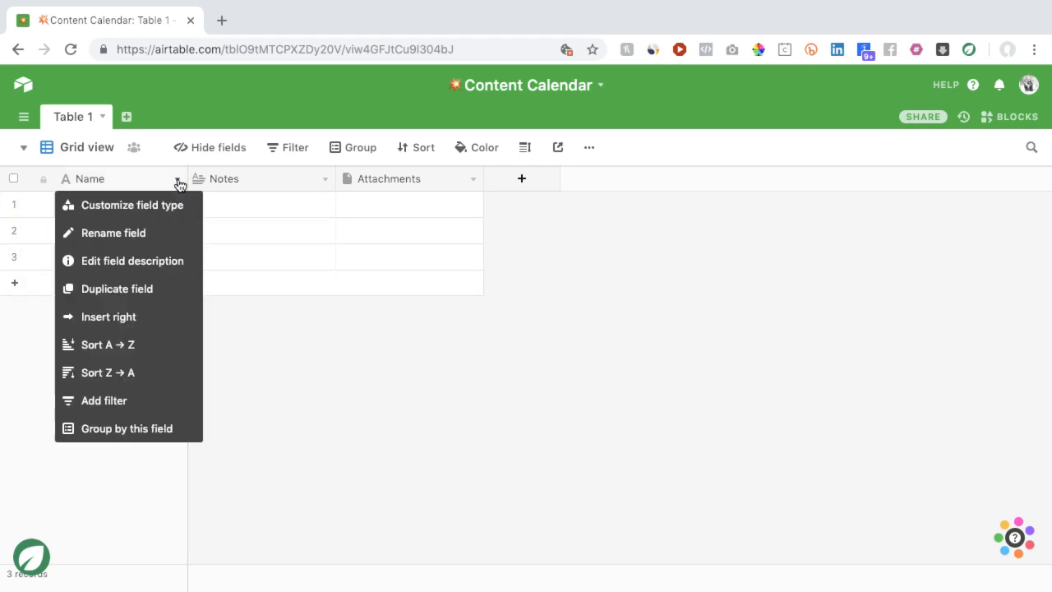
{"action": "left_click", "coordinate": [148, 235]}
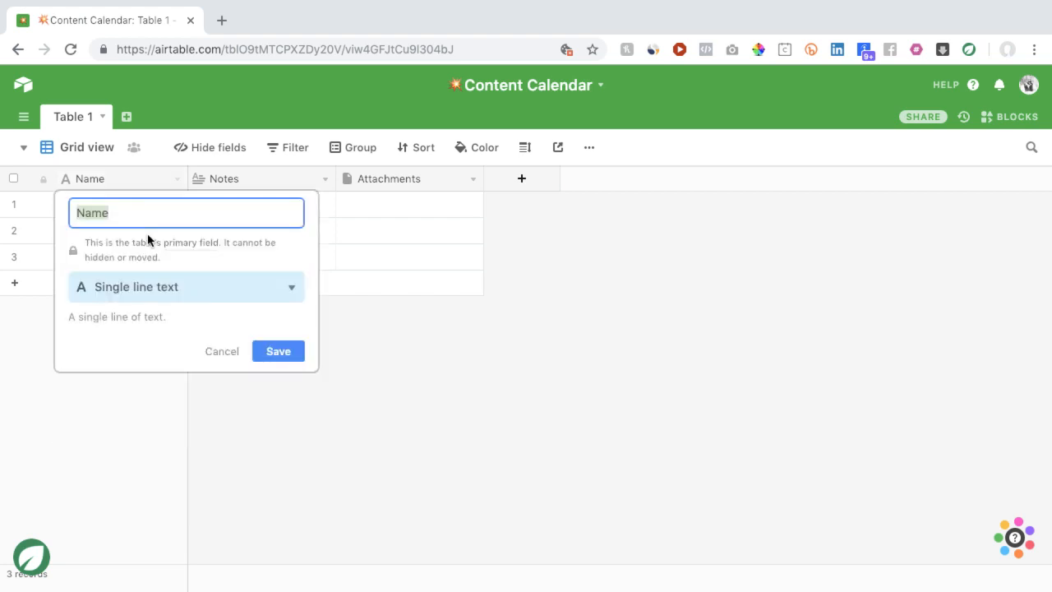
{"action": "type", "text": "Content Title"}
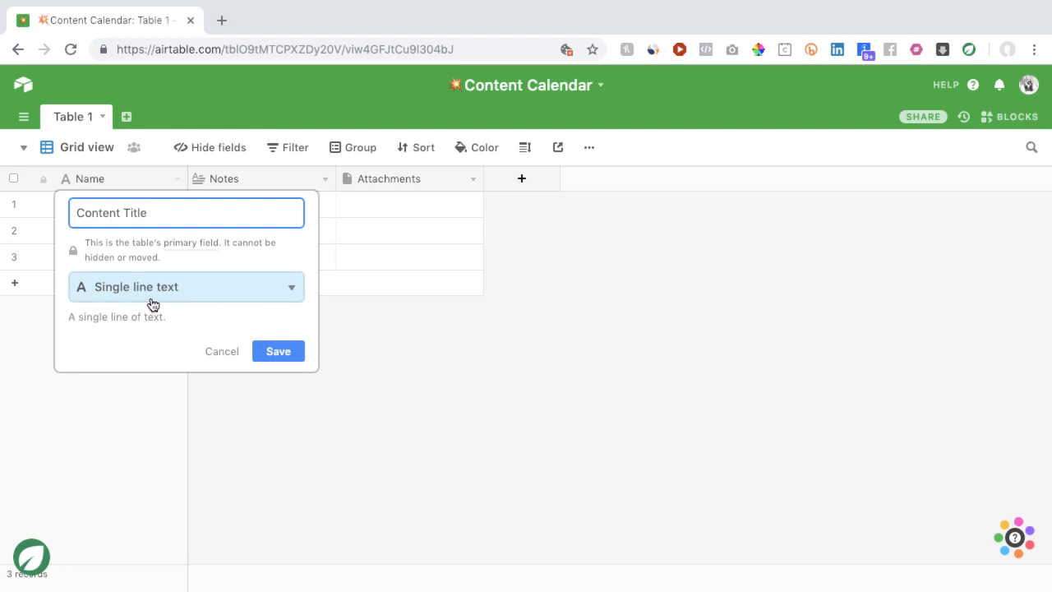
{"action": "left_click", "coordinate": [272, 350]}
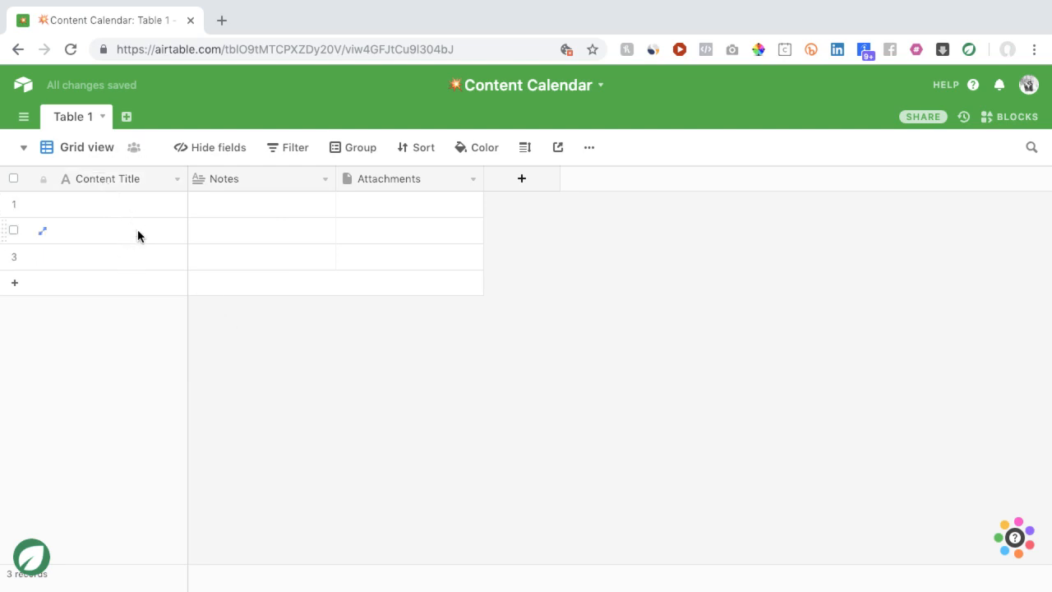
Rename the Notes field to Content Type and change its field type to Multiple select
{"action": "double_click", "coordinate": [233, 178]}
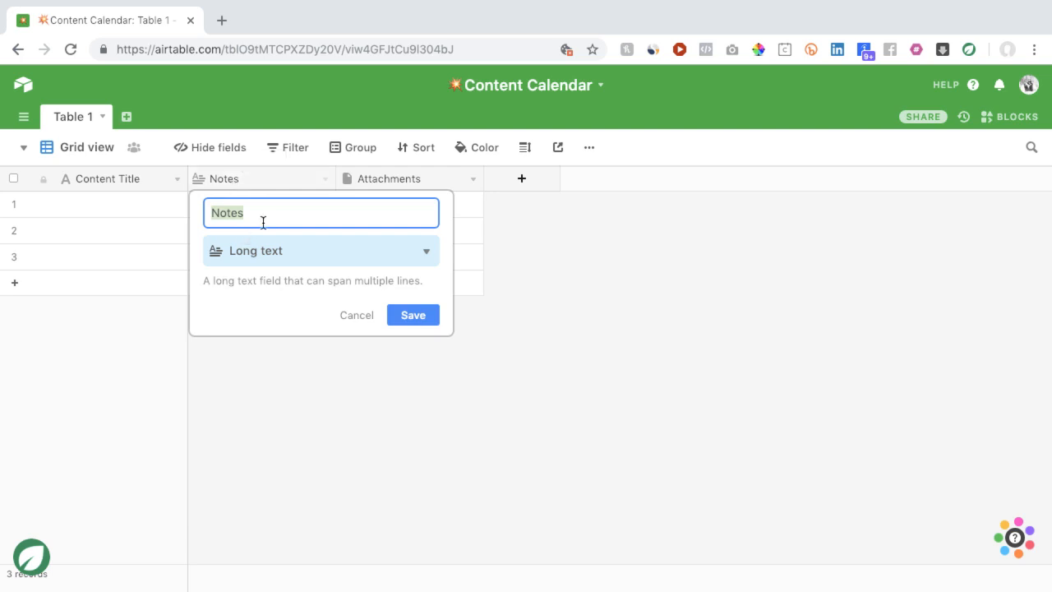
{"action": "type", "text": "Content Type"}
{"action": "left_click", "coordinate": [256, 253]}
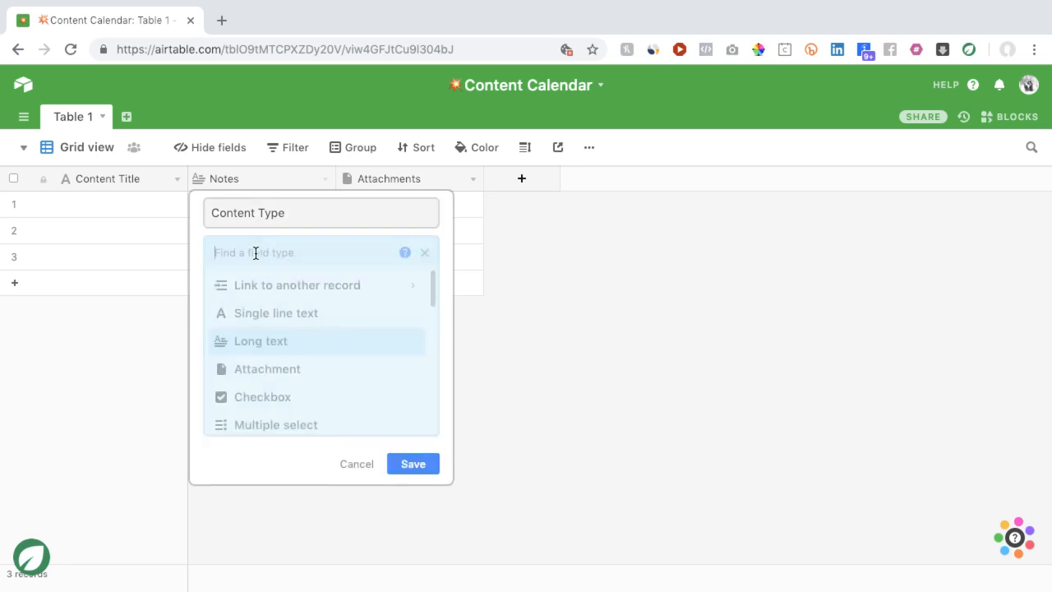
{"action": "scroll", "coordinate": [303, 356], "scroll_direction": "down", "scroll_amount": 1}
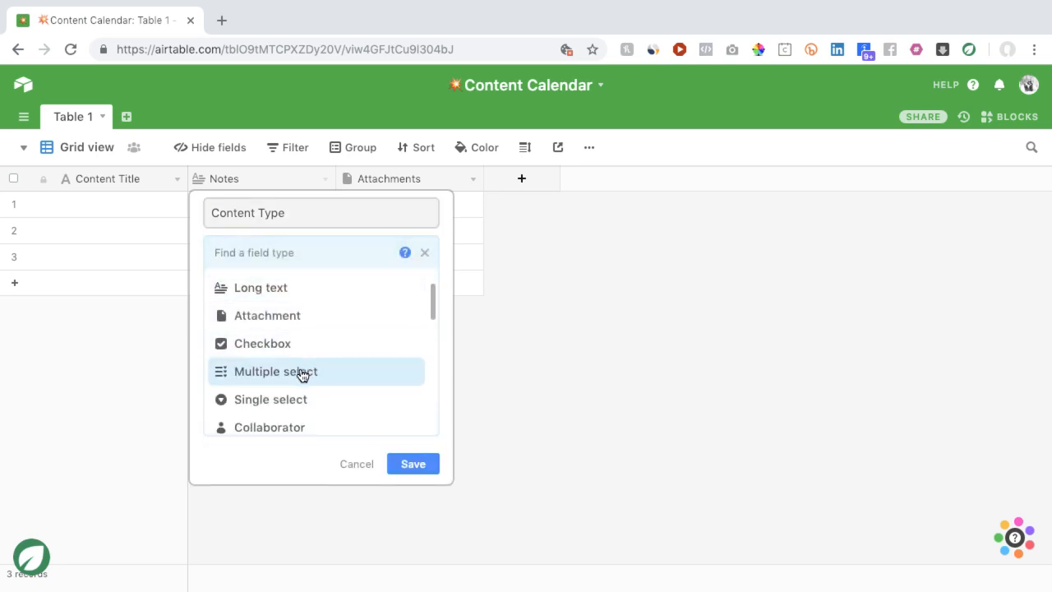
{"action": "left_click", "coordinate": [301, 371]}
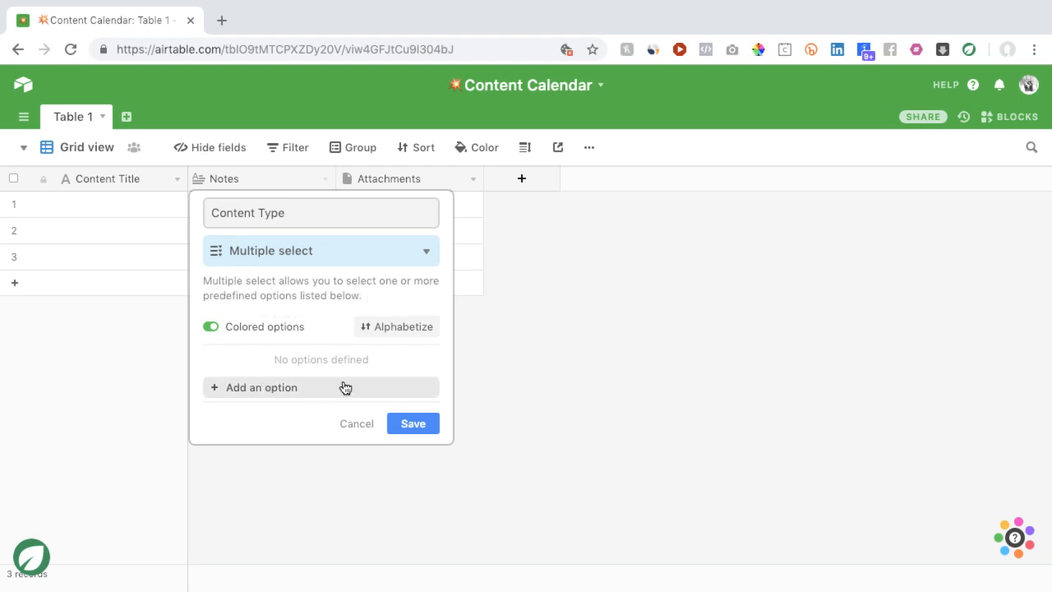
Add the options Blog, Facebook Post and YouTube Video to the Content Type field
{"action": "left_click", "coordinate": [285, 395]}
{"action": "type", "text": "Blog"}
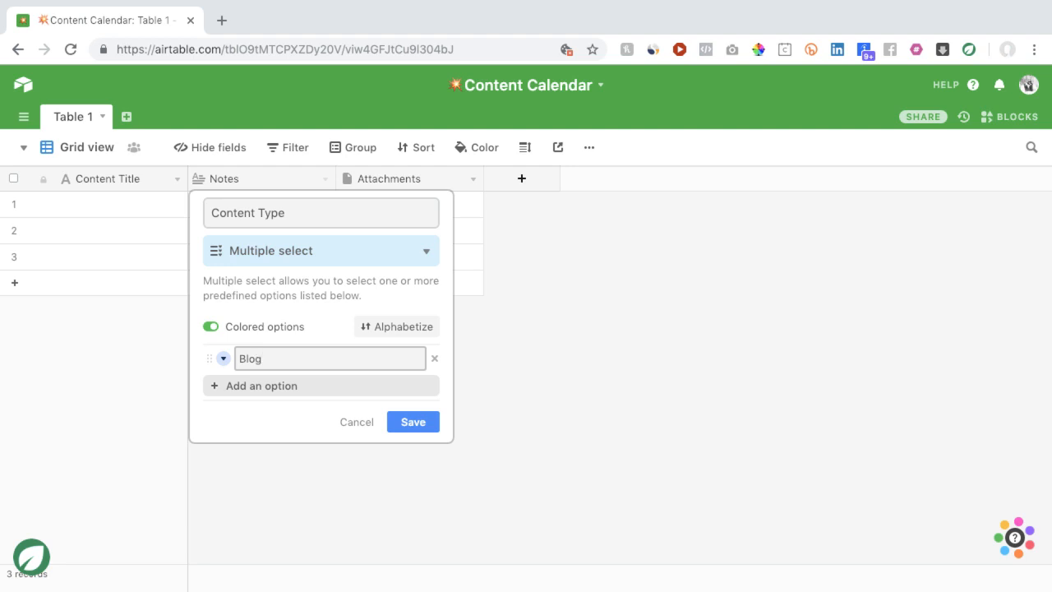
{"action": "key", "text": "Return"}
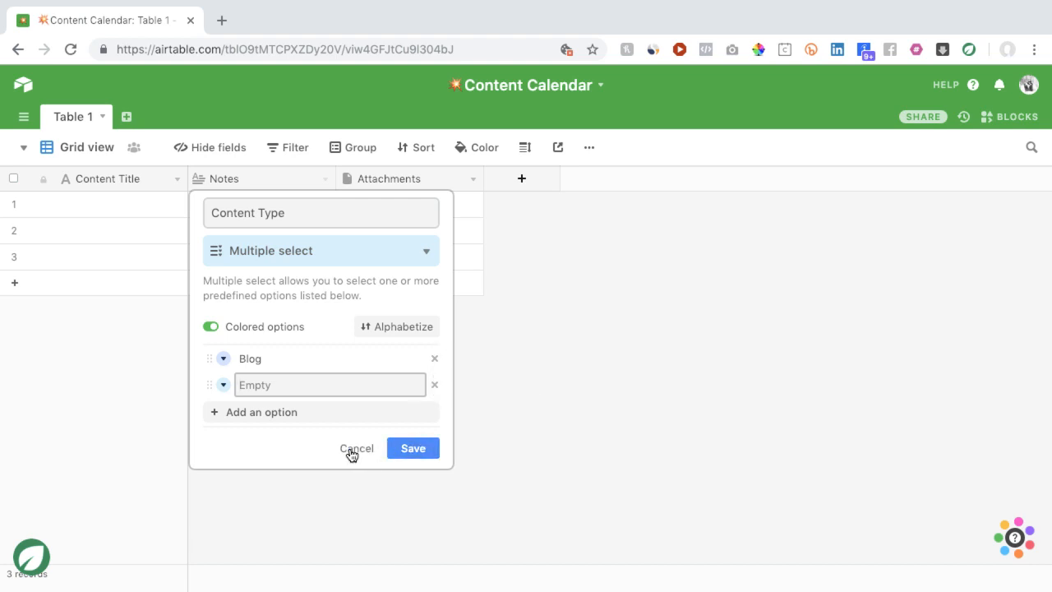
{"action": "type", "text": "Facebook Post"}
{"action": "key", "text": "Return"}
{"action": "type", "text": "Youtu"}
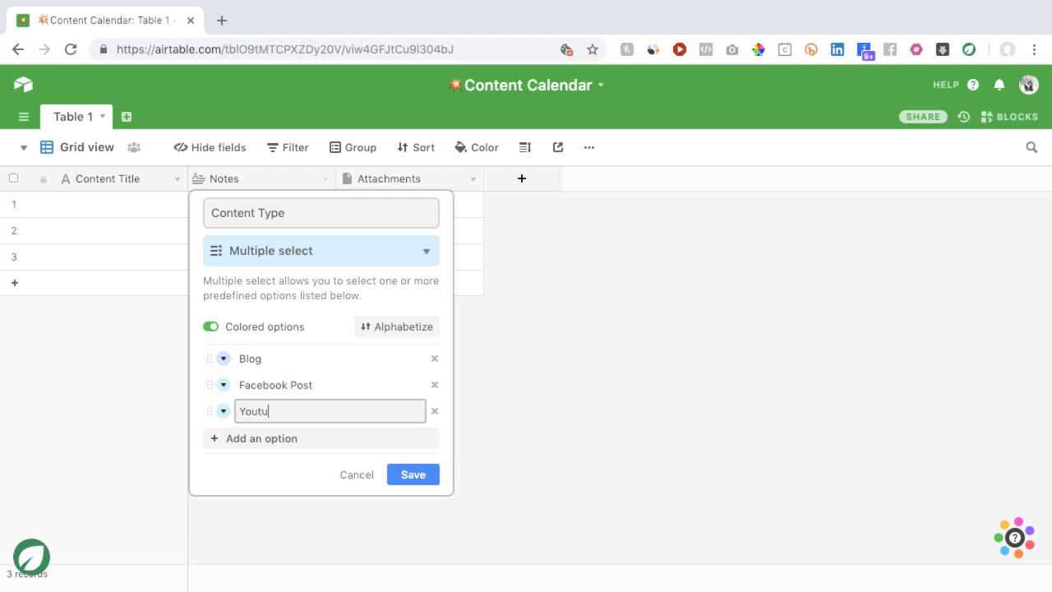
{"action": "key", "text": "BackSpace"}
{"action": "key", "text": "BackSpace"}
{"action": "type", "text": "Tube Video"}
{"action": "key", "text": "Return"}
Add the options Instagram Pic and Twitter Post to the Content Type field
{"action": "type", "text": "Instagram Pic"}
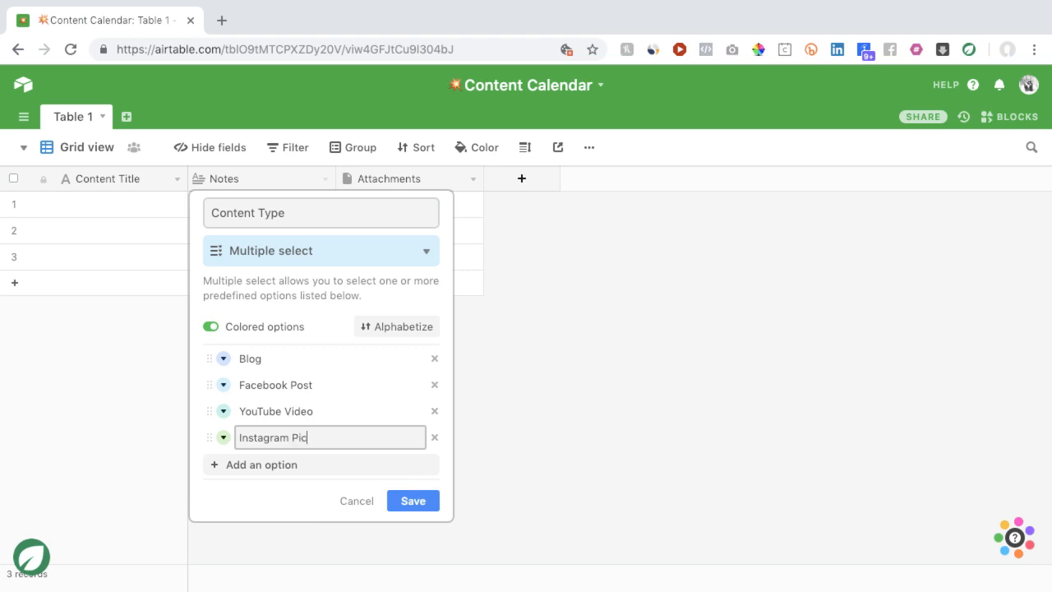
{"action": "key", "text": "Return"}
{"action": "type", "text": "Twit"}
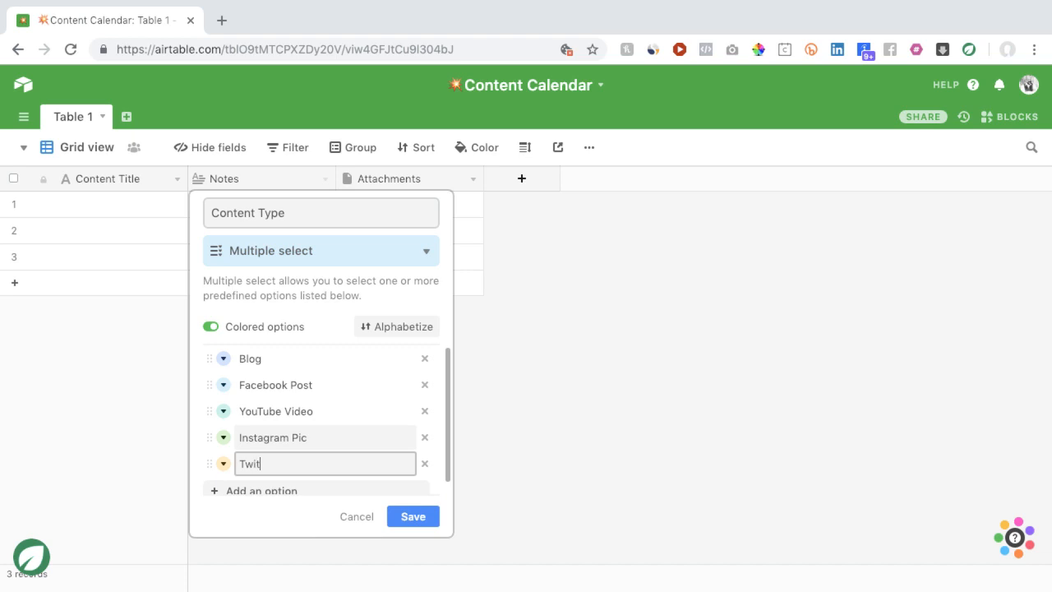
{"action": "type", "text": "ter Pers"}
{"action": "key", "text": "BackSpace"}
{"action": "key", "text": "BackSpace"}
{"action": "key", "text": "BackSpace"}
{"action": "type", "text": "ost"}
{"action": "scroll", "coordinate": [391, 434], "scroll_direction": "down", "scroll_amount": 1}
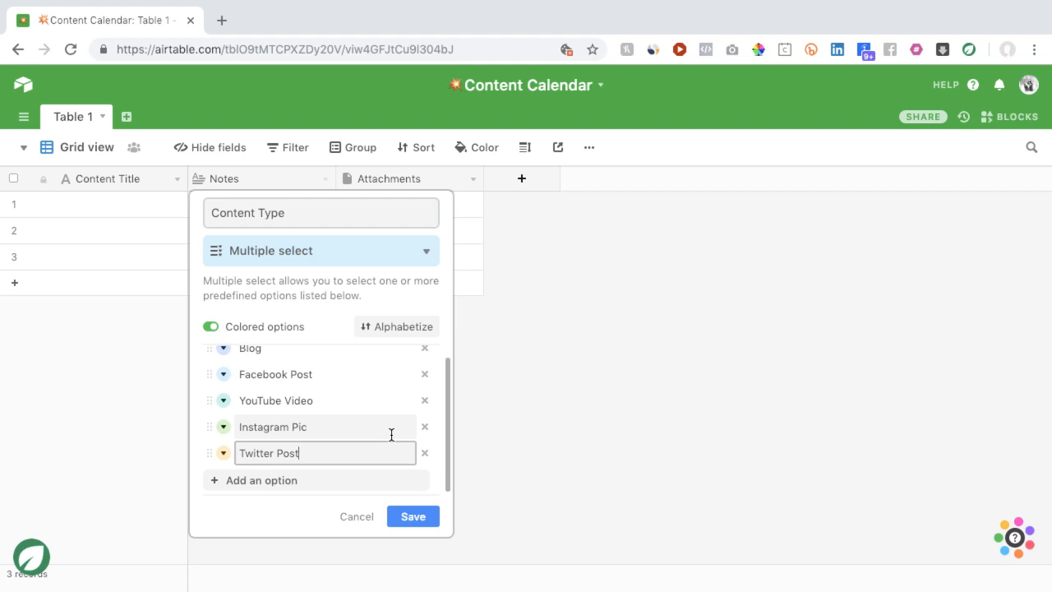
{"action": "key", "text": "Return"}
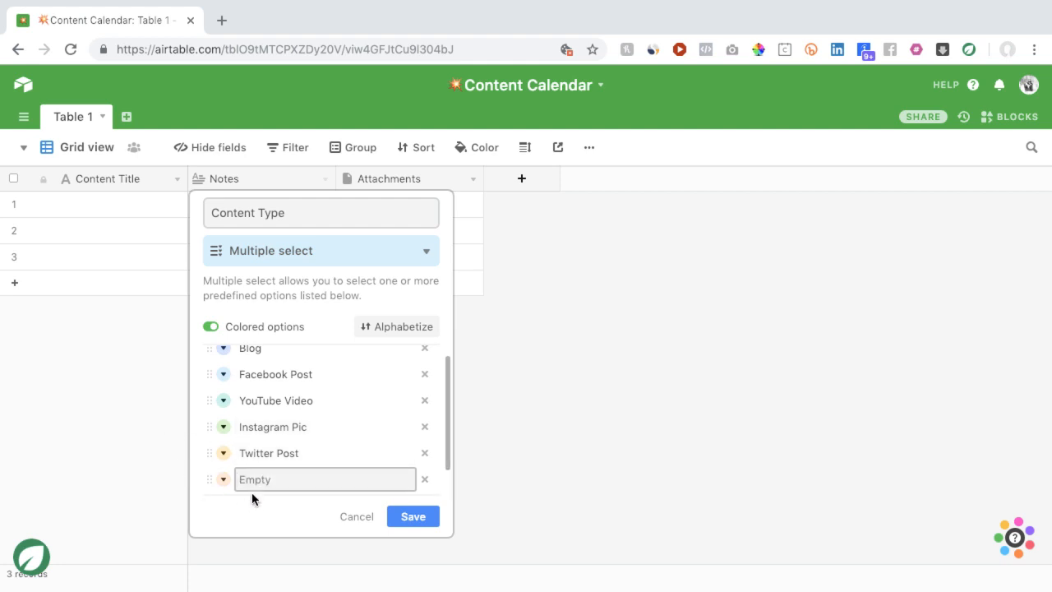
Remove the empty extra option and save the changes to the Content Type field
{"action": "left_click", "coordinate": [425, 481]}
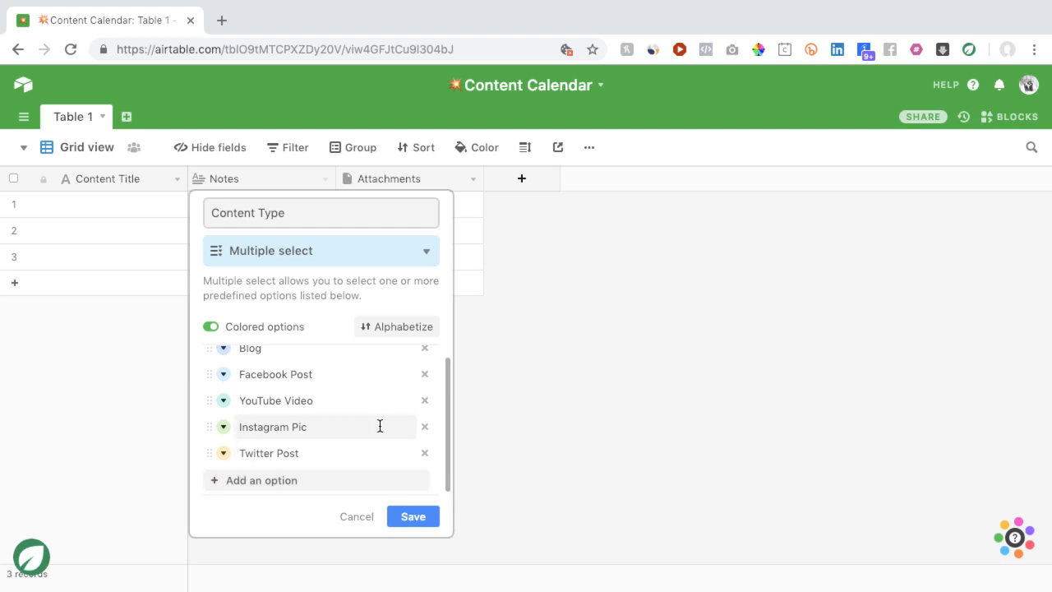
{"action": "left_click", "coordinate": [589, 438]}
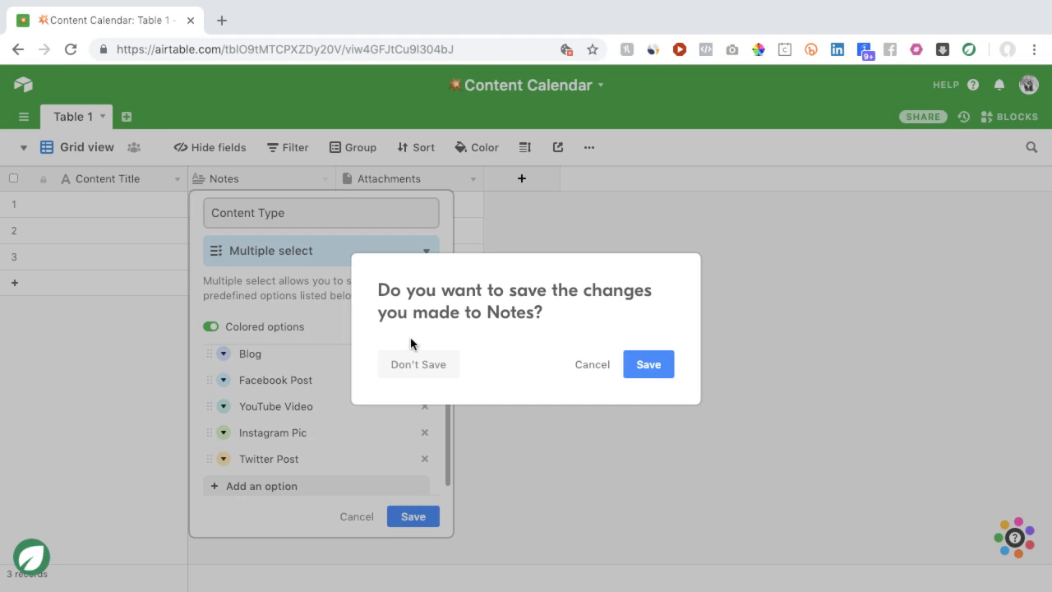
{"action": "left_click", "coordinate": [646, 364]}
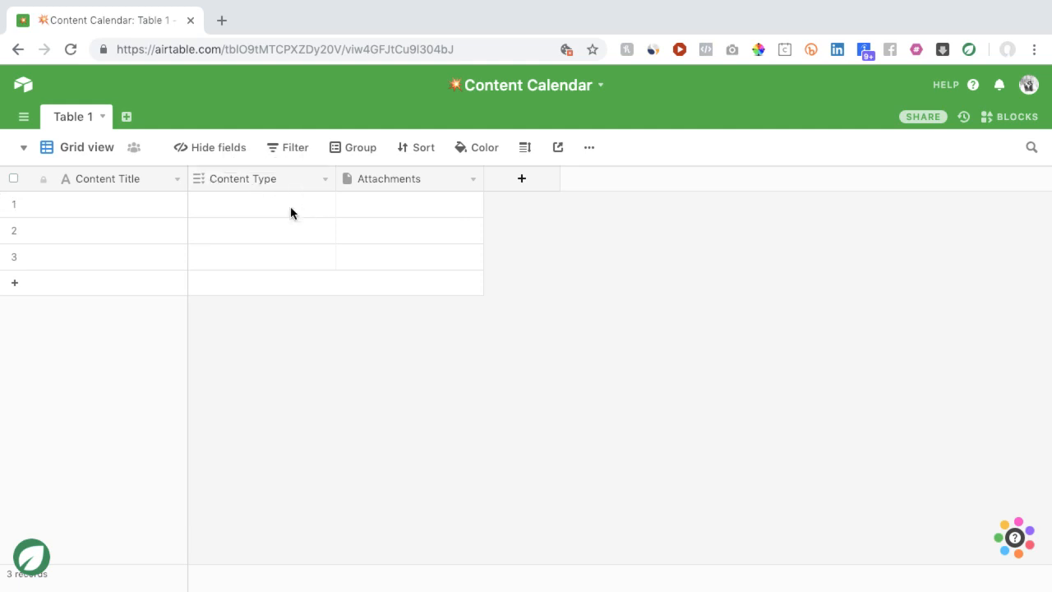
Try out text entry in the first record's Content Title cell and erase the sample text
{"action": "left_click", "coordinate": [138, 210]}
{"action": "type", "text": "adfafadfd"}
{"action": "key", "text": "BackSpace"}
{"action": "key", "text": "BackSpace"}
{"action": "key", "text": "BackSpace"}
{"action": "key", "text": "BackSpace"}
{"action": "key", "text": "BackSpace"}
{"action": "key", "text": "BackSpace"}
{"action": "key", "text": "BackSpace"}
{"action": "key", "text": "BackSpace"}
{"action": "key", "text": "BackSpace"}
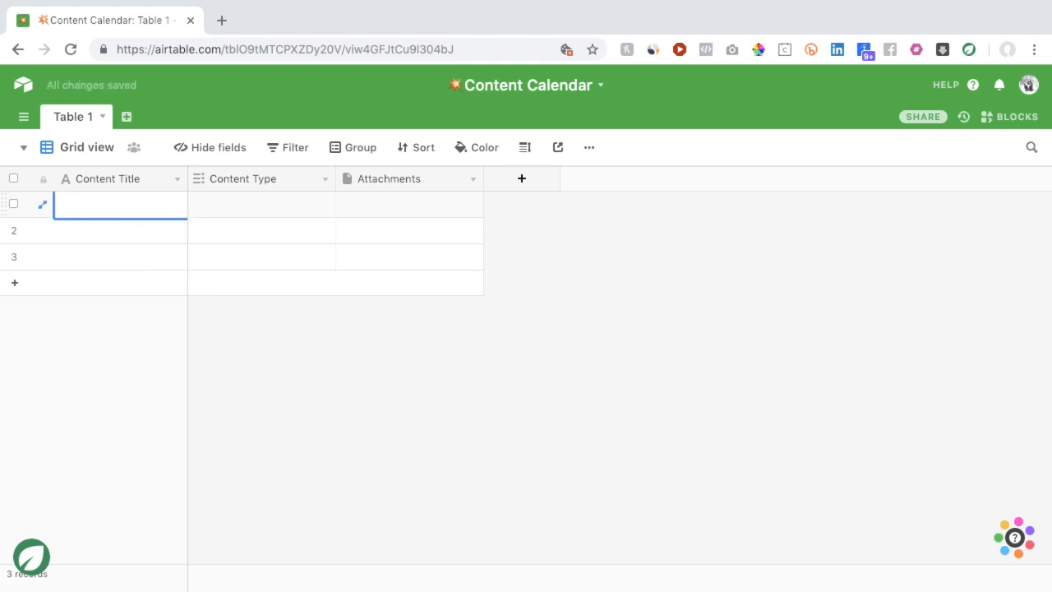
Try assigning the Blog option to the first record's Content Type cell and remove it again
{"action": "left_click", "coordinate": [249, 209]}
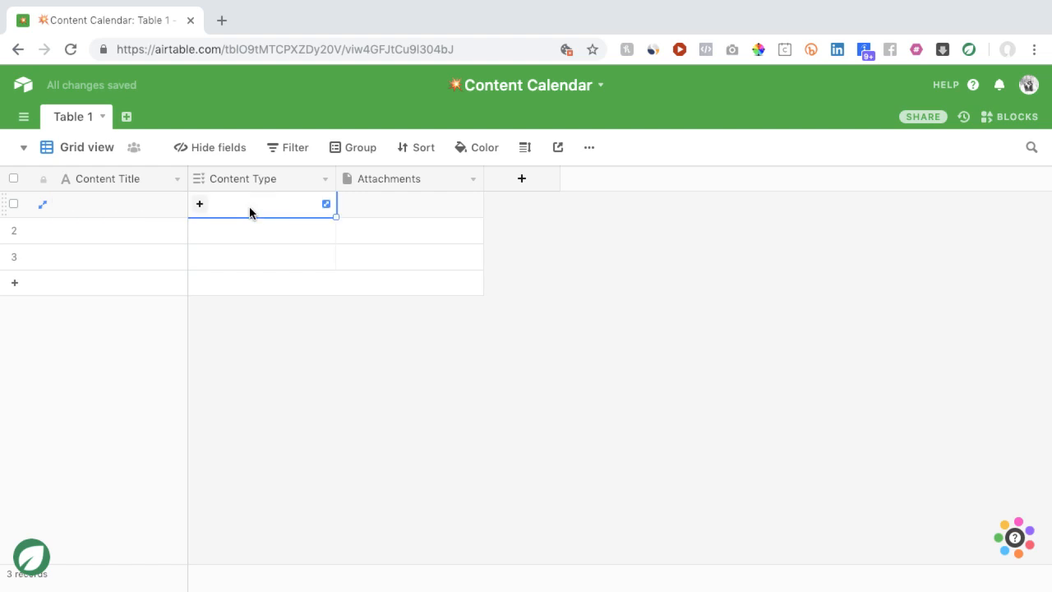
{"action": "left_click", "coordinate": [203, 205]}
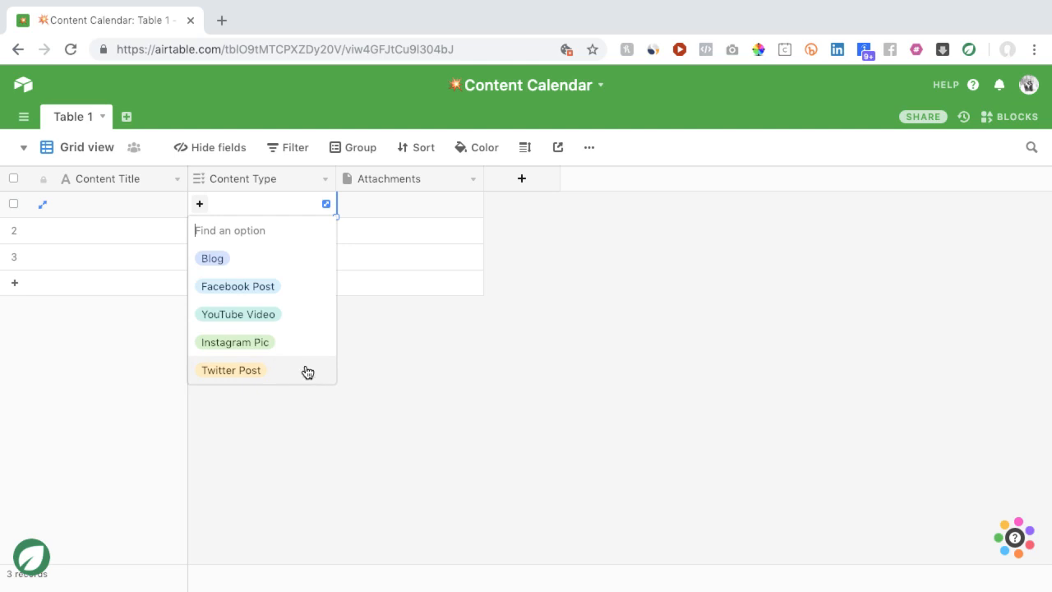
{"action": "left_click", "coordinate": [233, 260]}
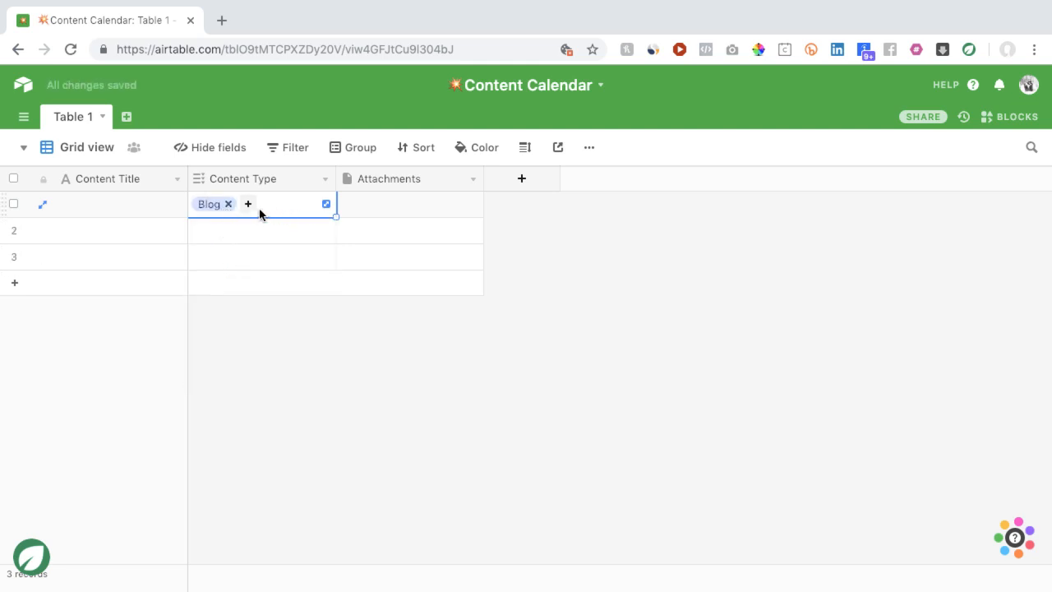
{"action": "left_click", "coordinate": [228, 205]}
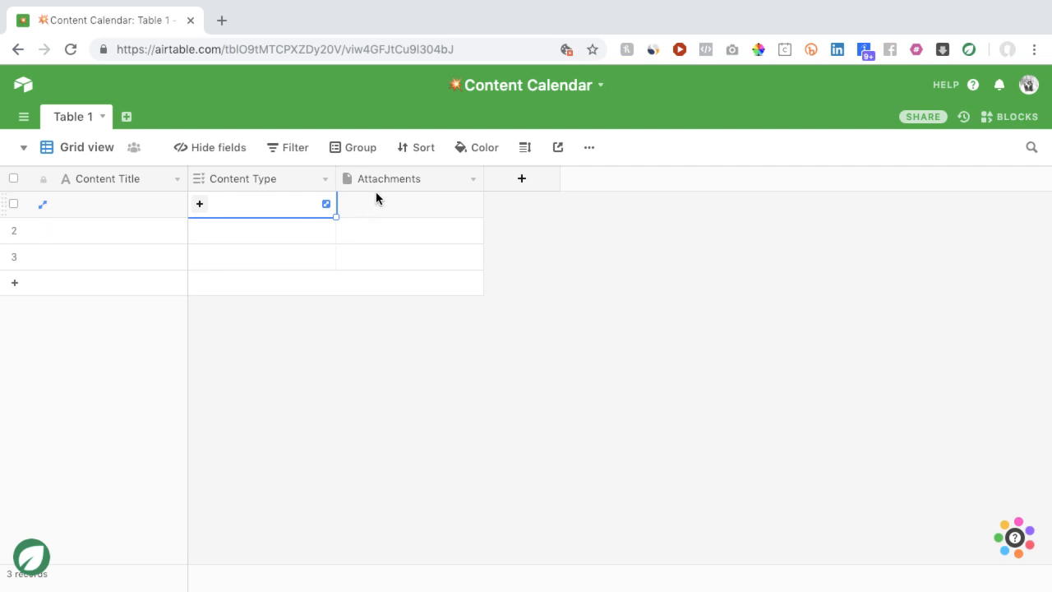
Rename the Attachments field to Topic, change its field type to Long text and save it
{"action": "double_click", "coordinate": [377, 181]}
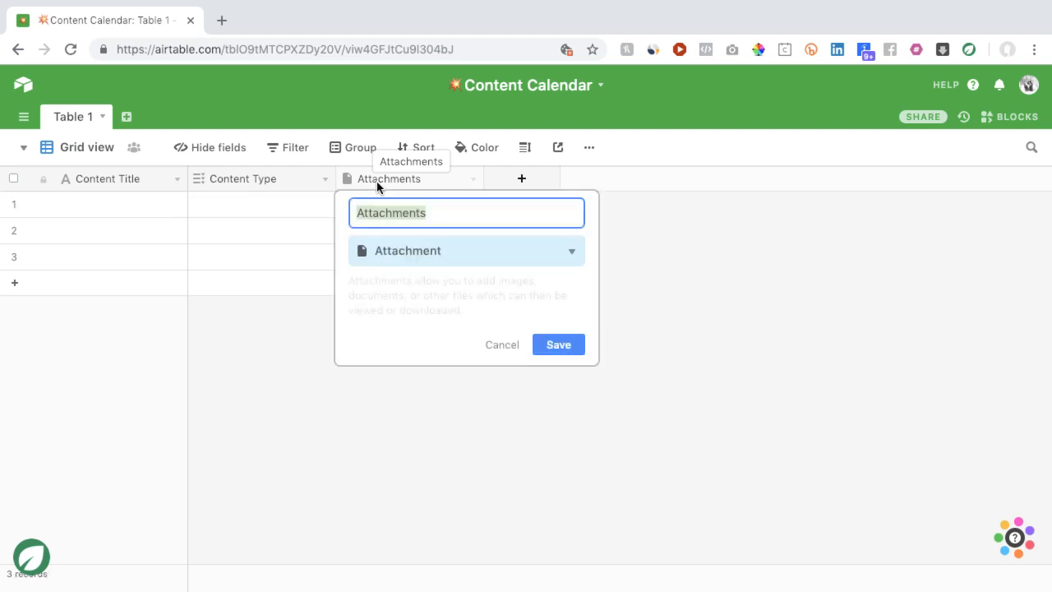
{"action": "type", "text": "Topic"}
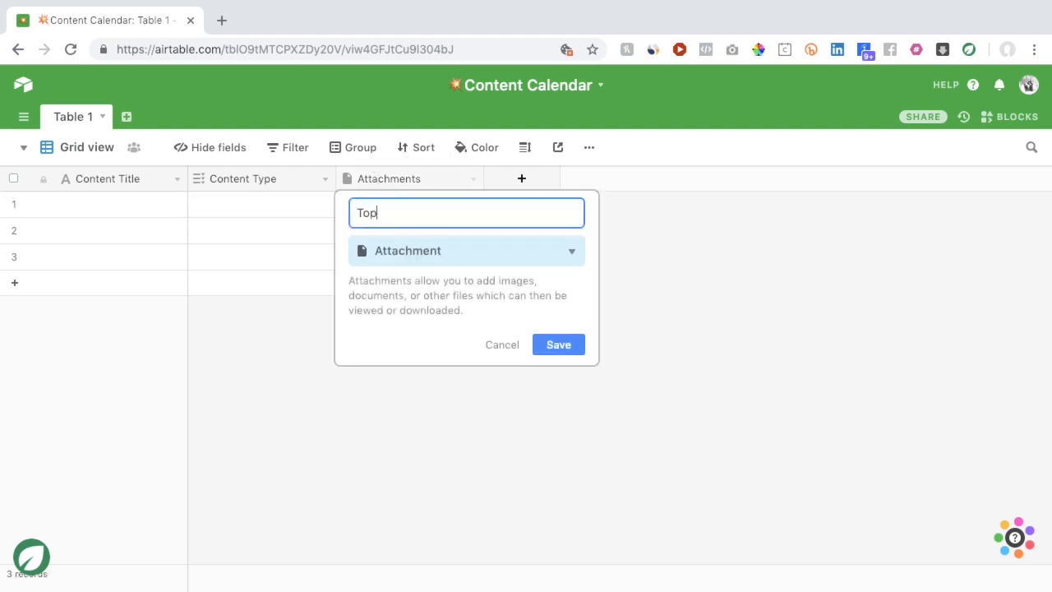
{"action": "left_click", "coordinate": [450, 252]}
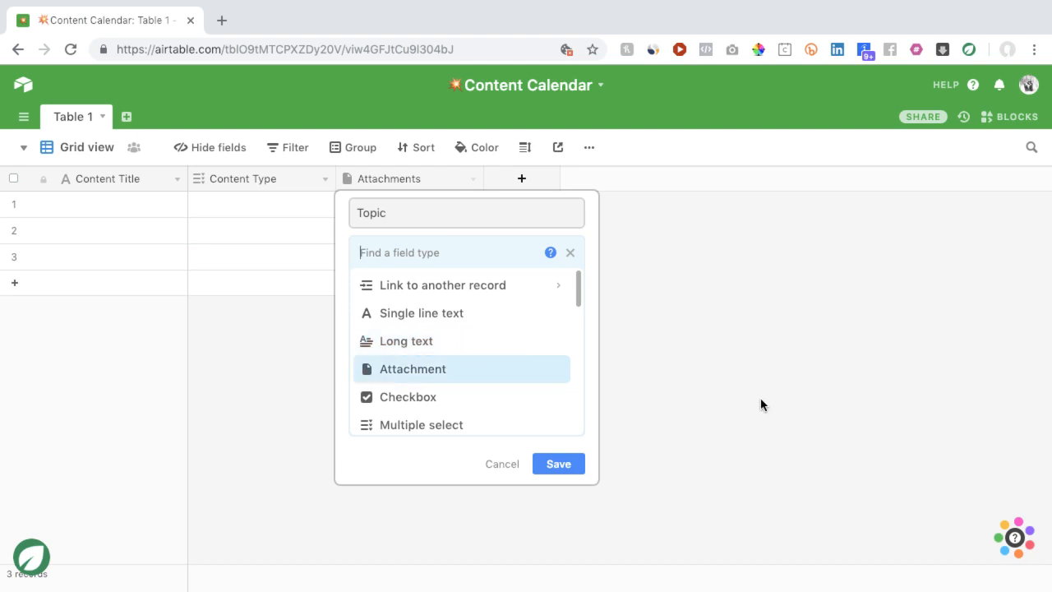
{"action": "type", "text": "l"}
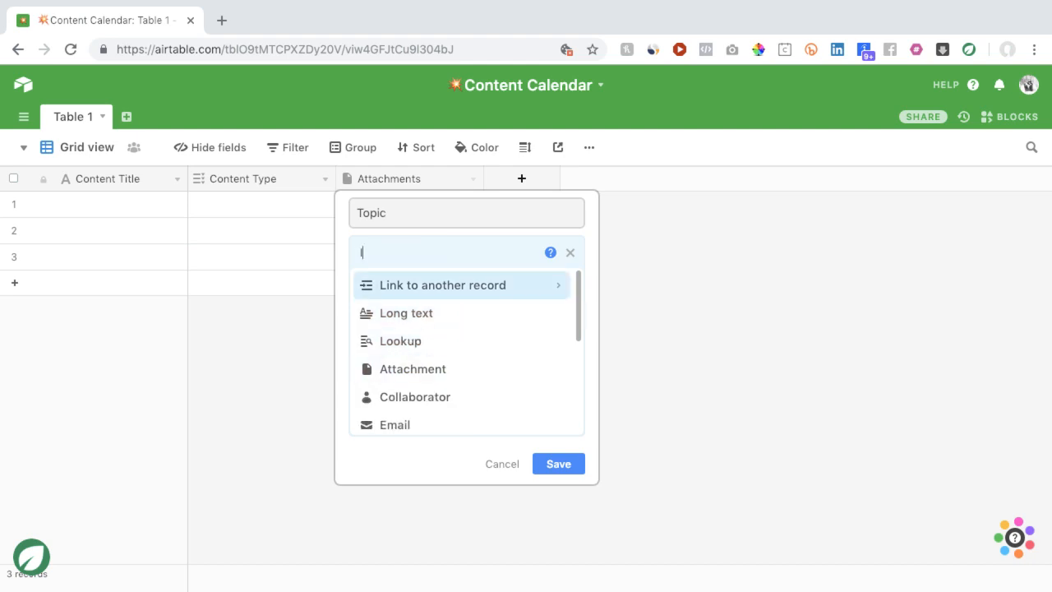
{"action": "type", "text": "o"}
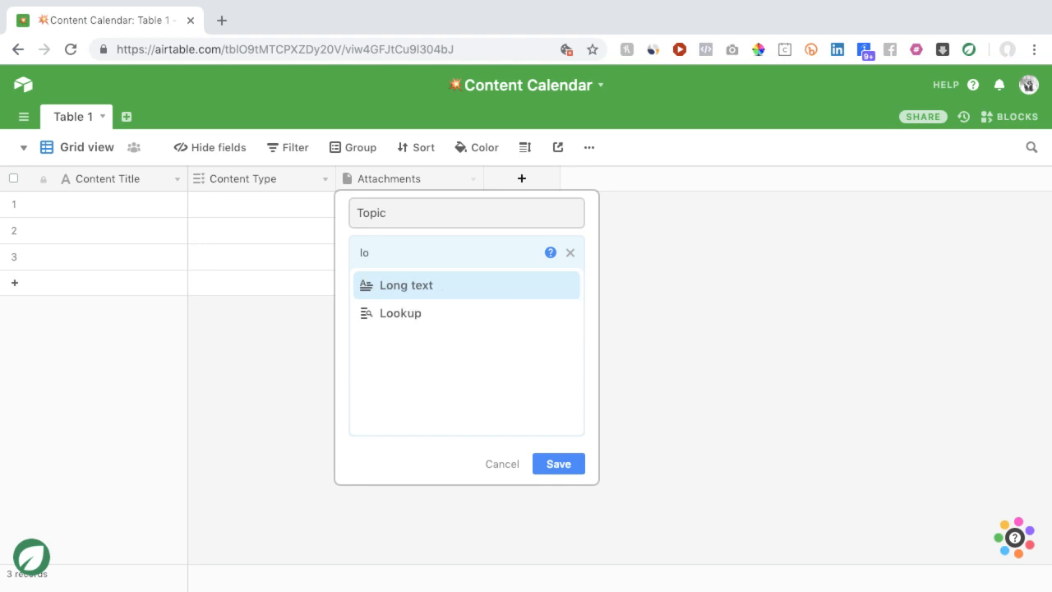
{"action": "type", "text": "n"}
{"action": "left_click", "coordinate": [411, 293]}
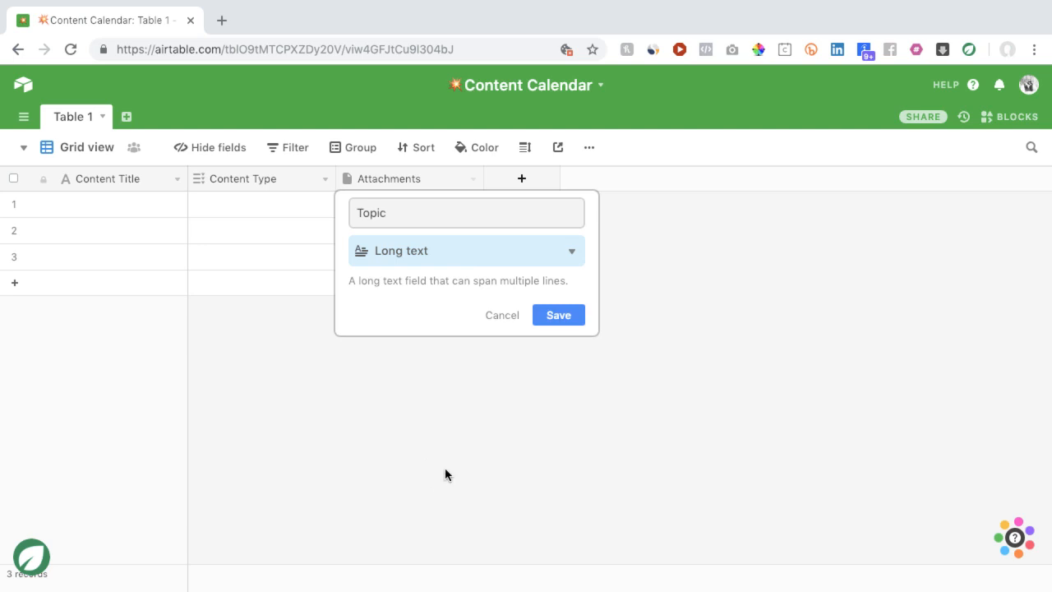
{"action": "left_click", "coordinate": [557, 316]}
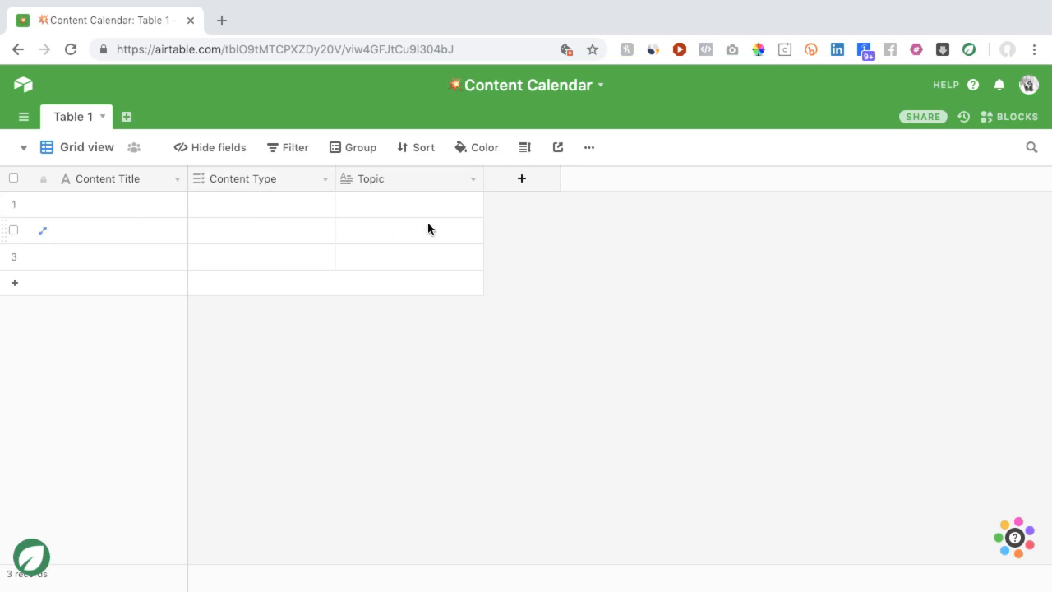
Add a new field named Group with the Multiple select type, without defining any options
{"action": "left_click", "coordinate": [515, 180]}
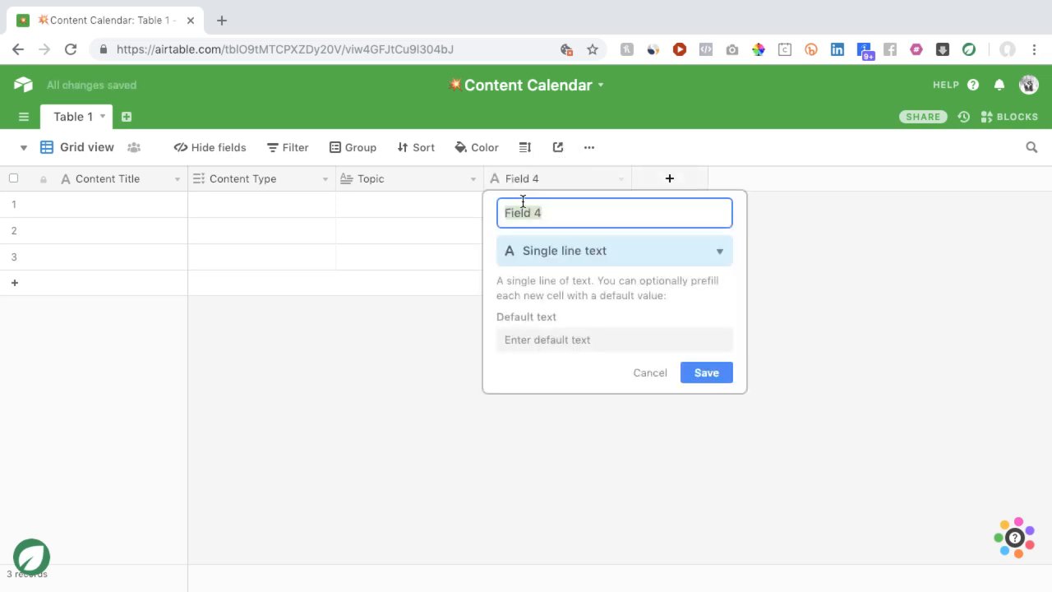
{"action": "type", "text": "Group"}
{"action": "left_click", "coordinate": [527, 256]}
{"action": "type", "text": "mult"}
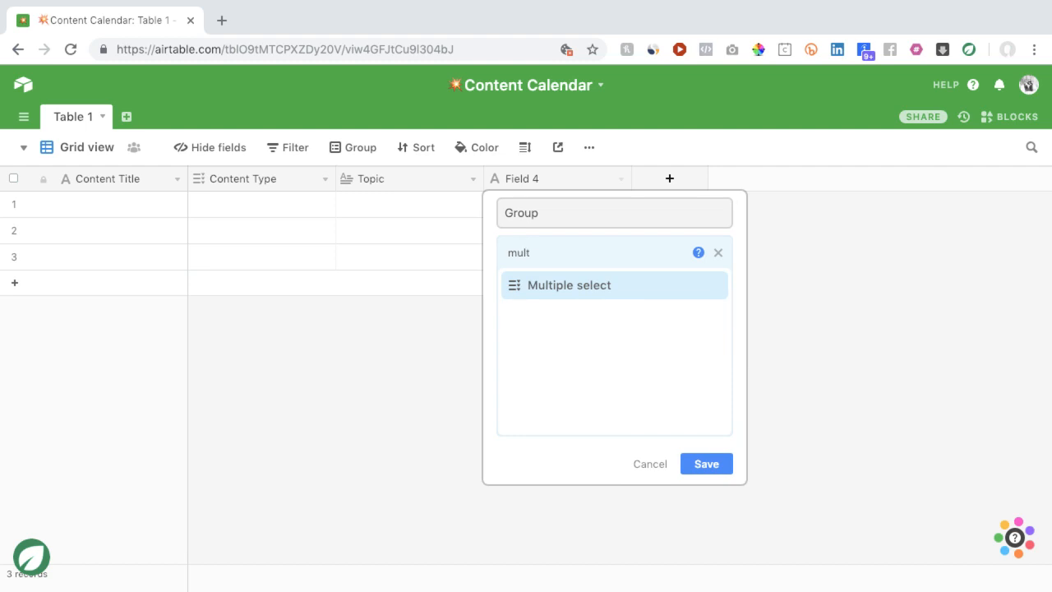
{"action": "left_click", "coordinate": [545, 288]}
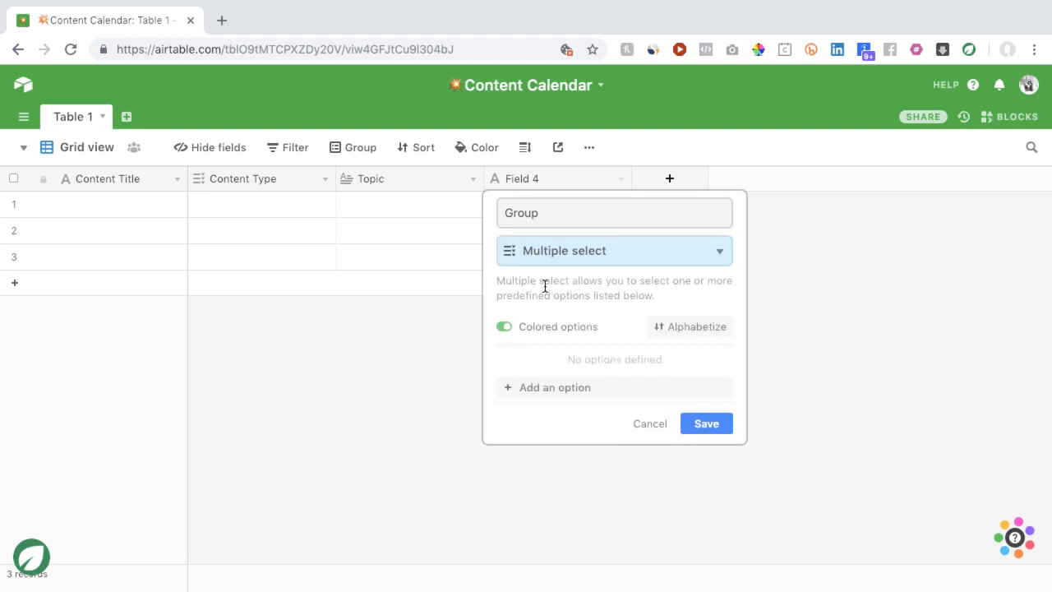
{"action": "left_click", "coordinate": [691, 422]}
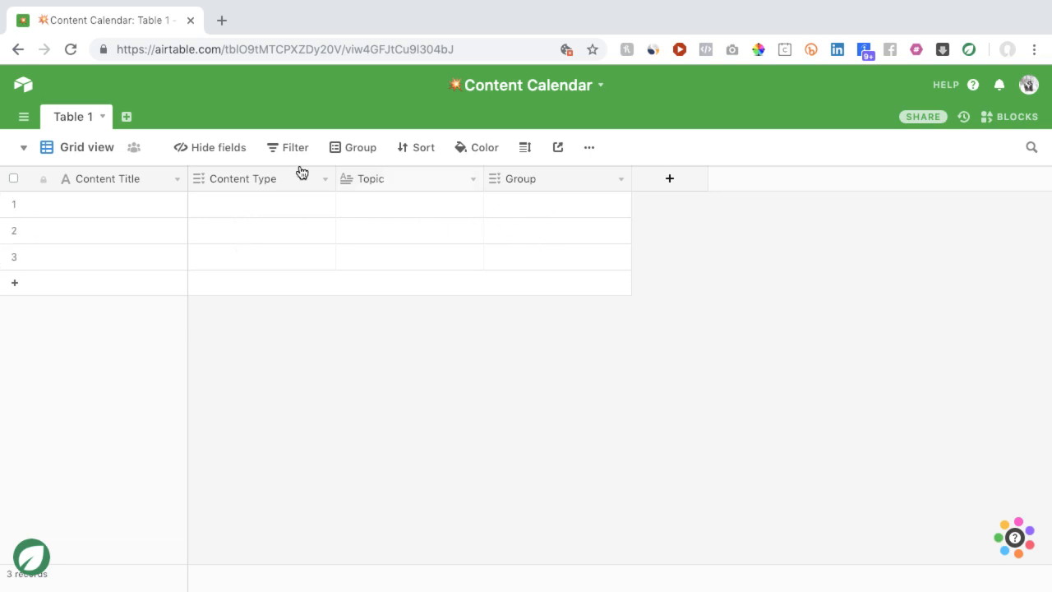
Review the selectable Content Type options and the Group cell in the first record
{"action": "left_click", "coordinate": [279, 210]}
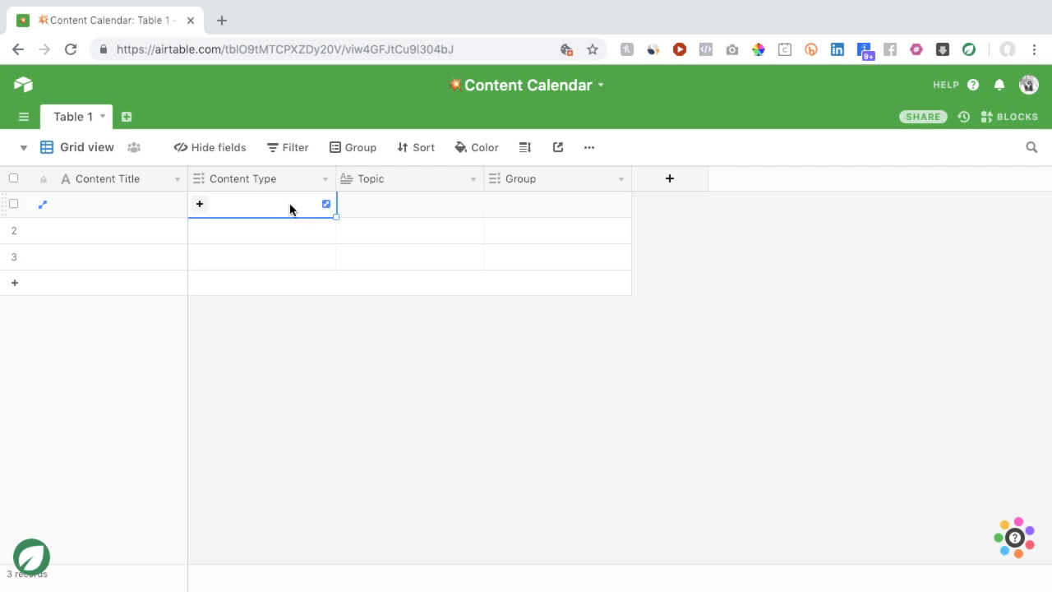
{"action": "left_click", "coordinate": [199, 204]}
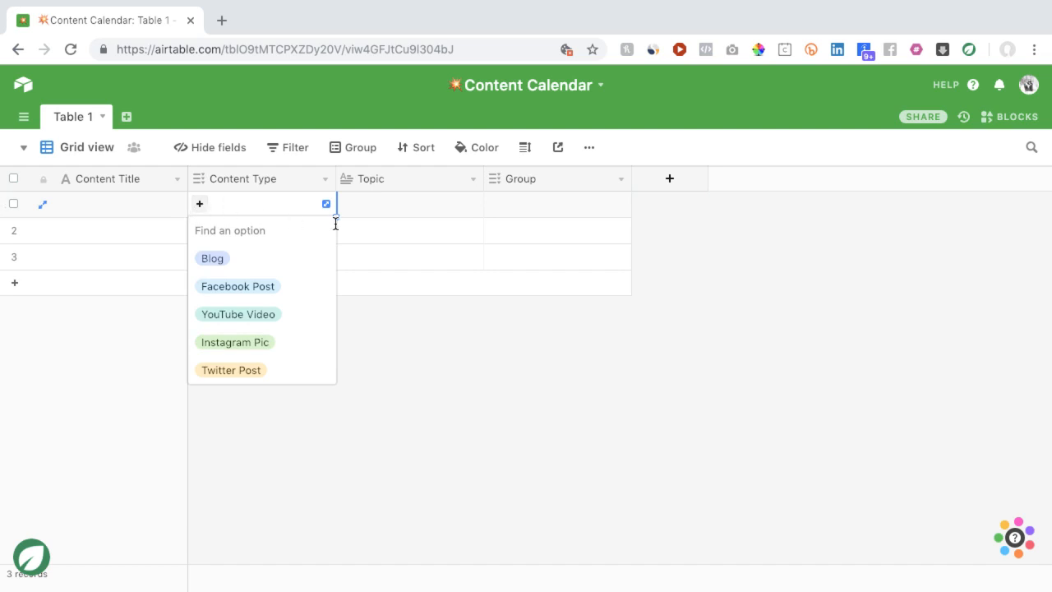
{"action": "left_click", "coordinate": [532, 211]}
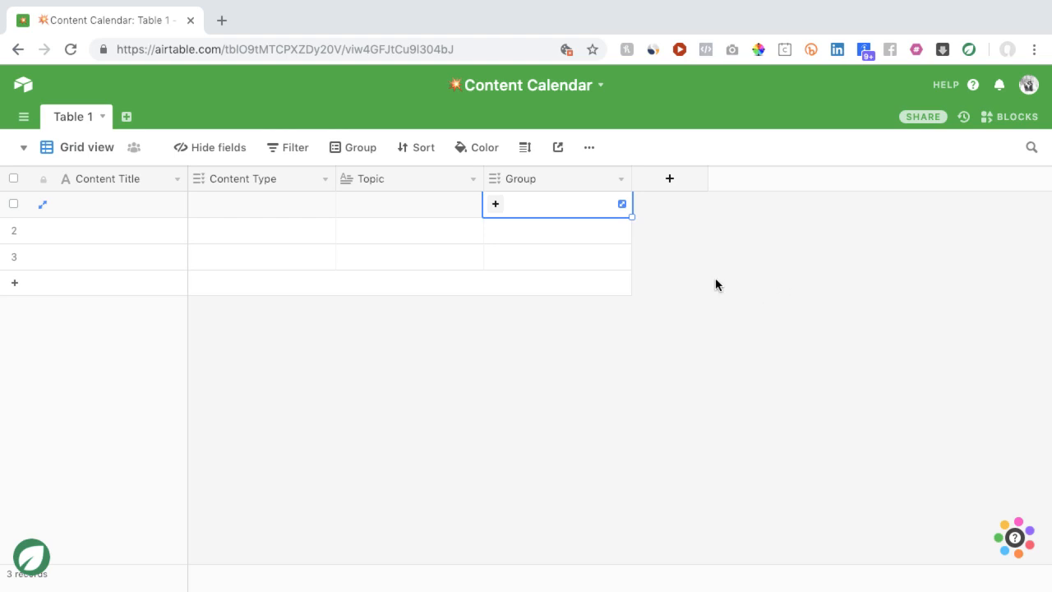
{"action": "left_click", "coordinate": [202, 209]}
{"action": "left_click", "coordinate": [200, 204]}
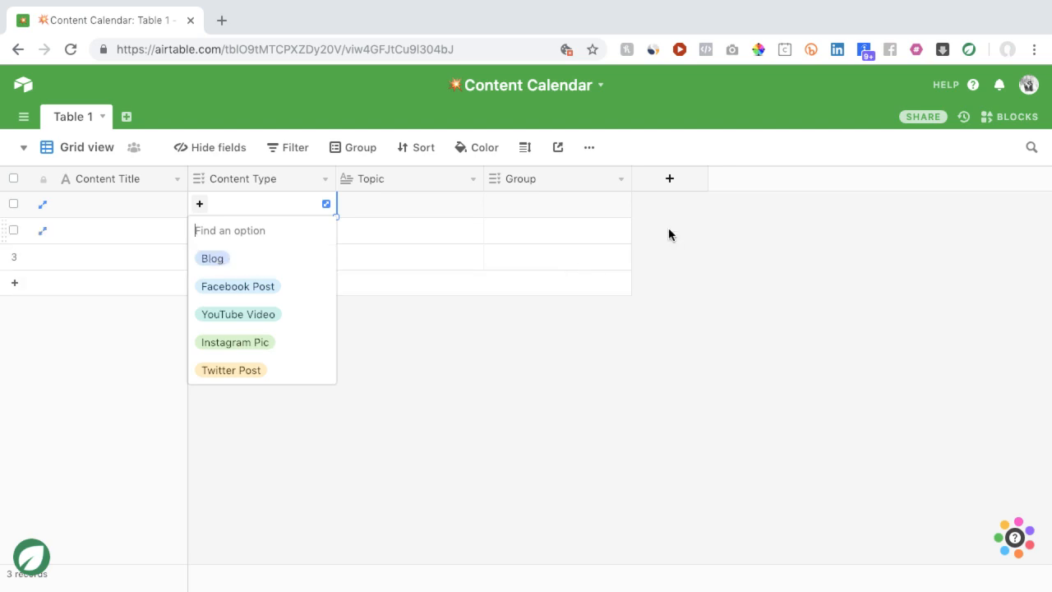
Add a single line text field named Blog Title after the Group field
{"action": "left_click", "coordinate": [683, 184]}
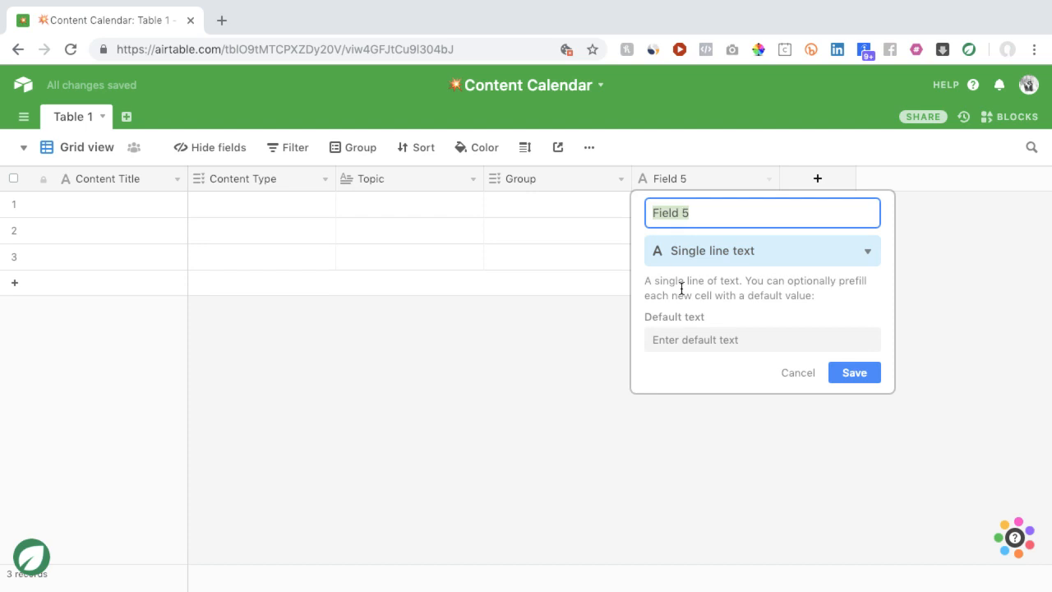
{"action": "type", "text": "Blog Title"}
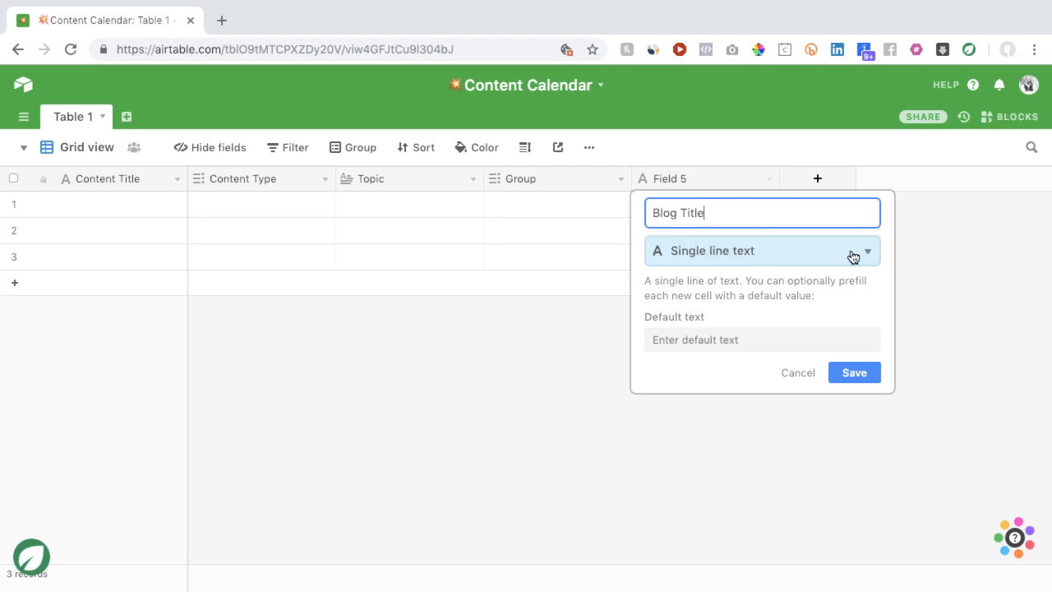
{"action": "left_click", "coordinate": [855, 375]}
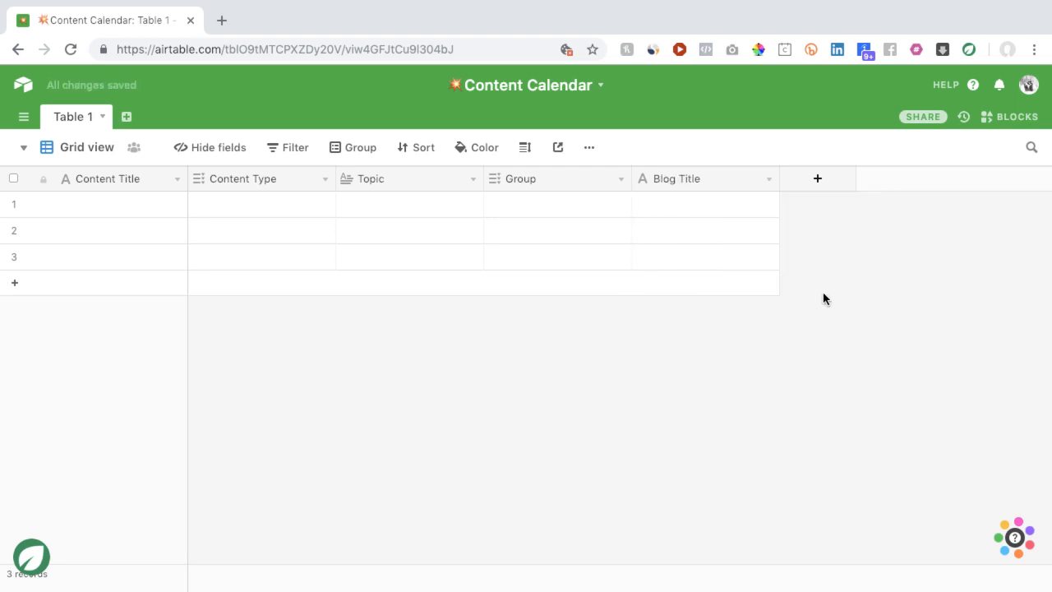
Add a field named Blog Featured Image with the Attachment type after Blog Title
{"action": "left_click", "coordinate": [812, 181]}
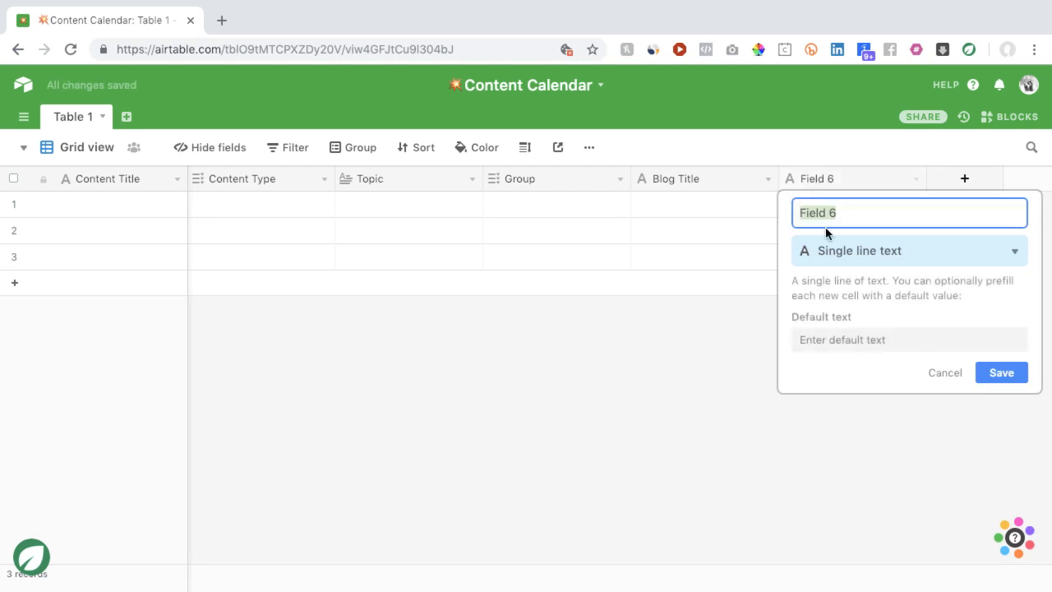
{"action": "type", "text": "Blog Featured Image"}
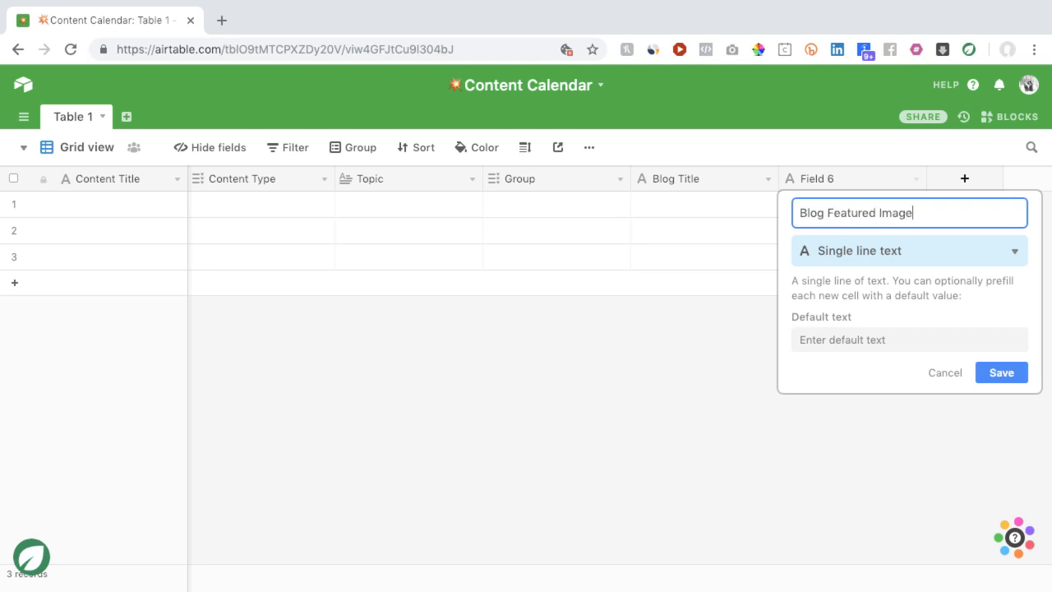
{"action": "left_click", "coordinate": [829, 262]}
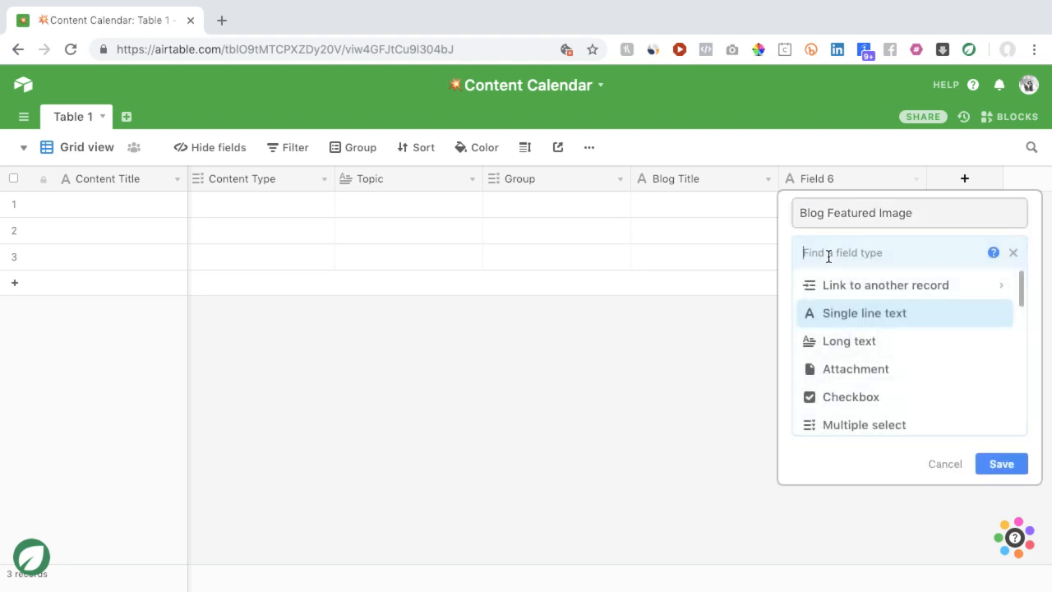
{"action": "left_click", "coordinate": [841, 371]}
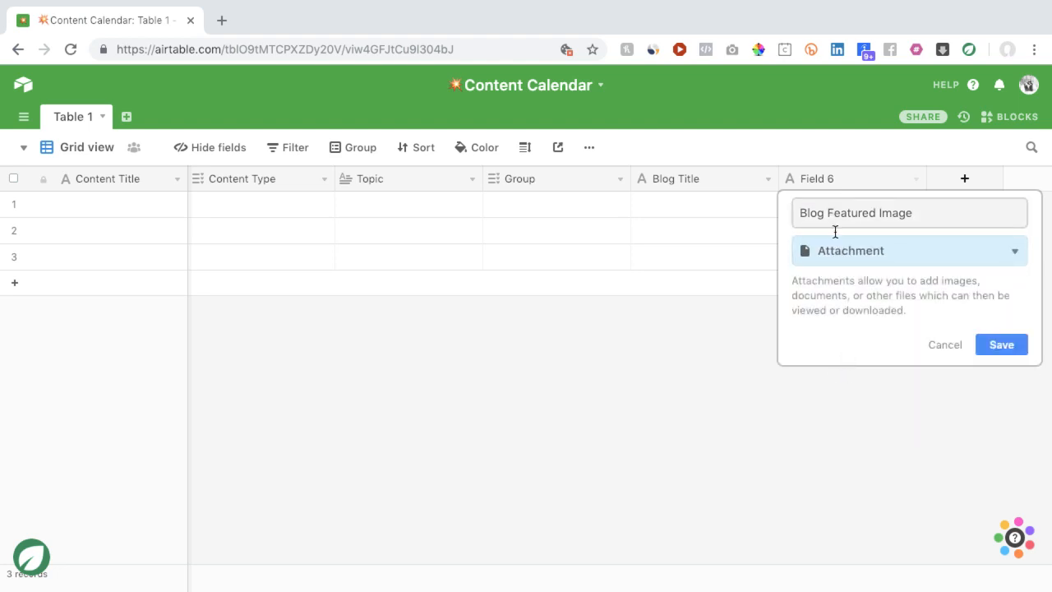
{"action": "left_click", "coordinate": [1023, 358]}
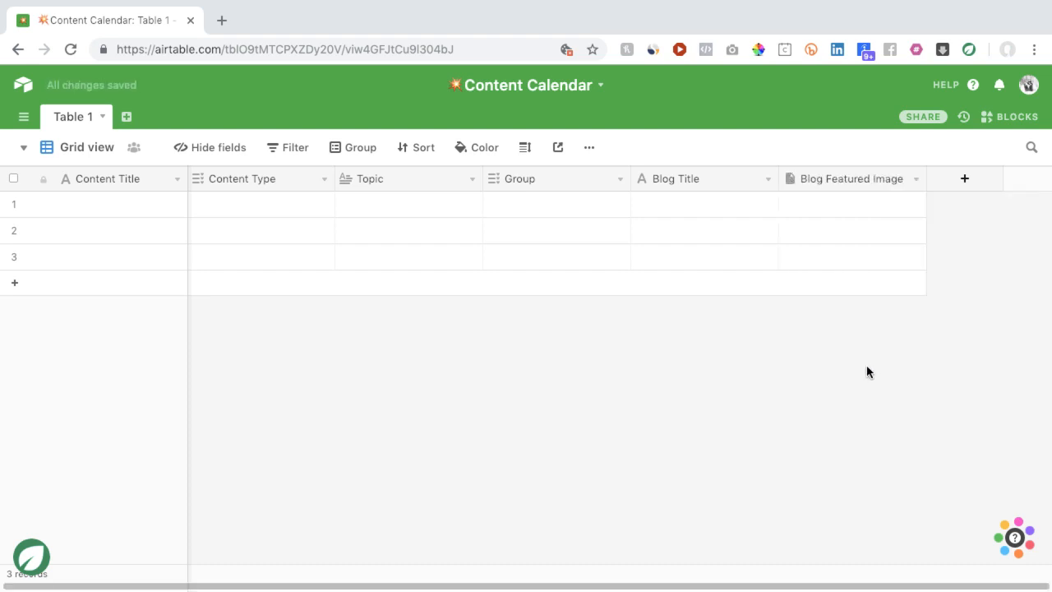
Add a field named Blog Text with the Long text type after Blog Featured Image
{"action": "left_click", "coordinate": [828, 211]}
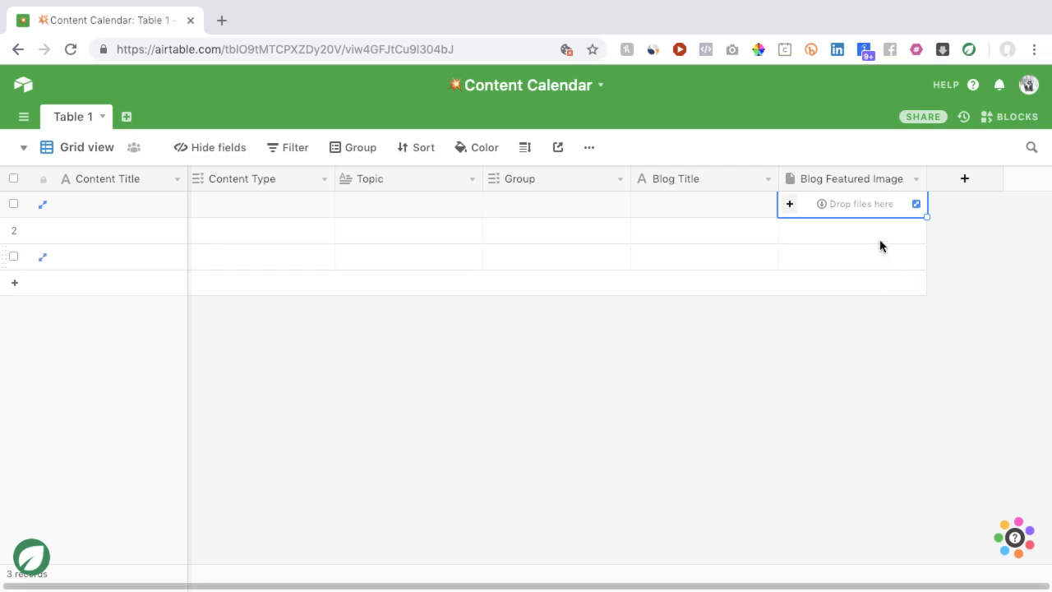
{"action": "left_click", "coordinate": [967, 178]}
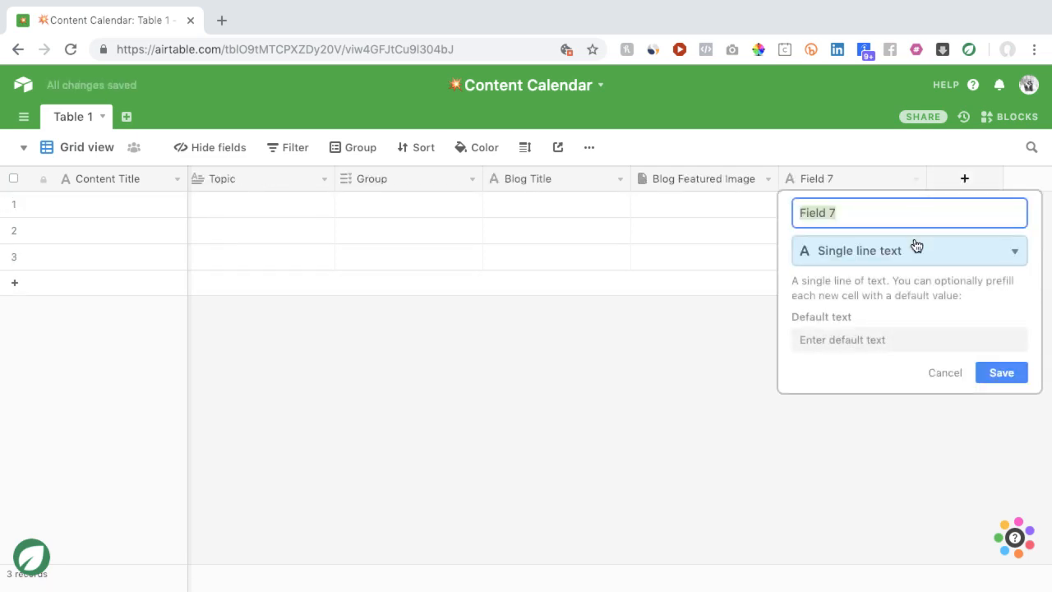
{"action": "type", "text": "Blog Text"}
{"action": "left_click", "coordinate": [925, 258]}
{"action": "left_click", "coordinate": [876, 352]}
{"action": "left_click", "coordinate": [997, 320]}
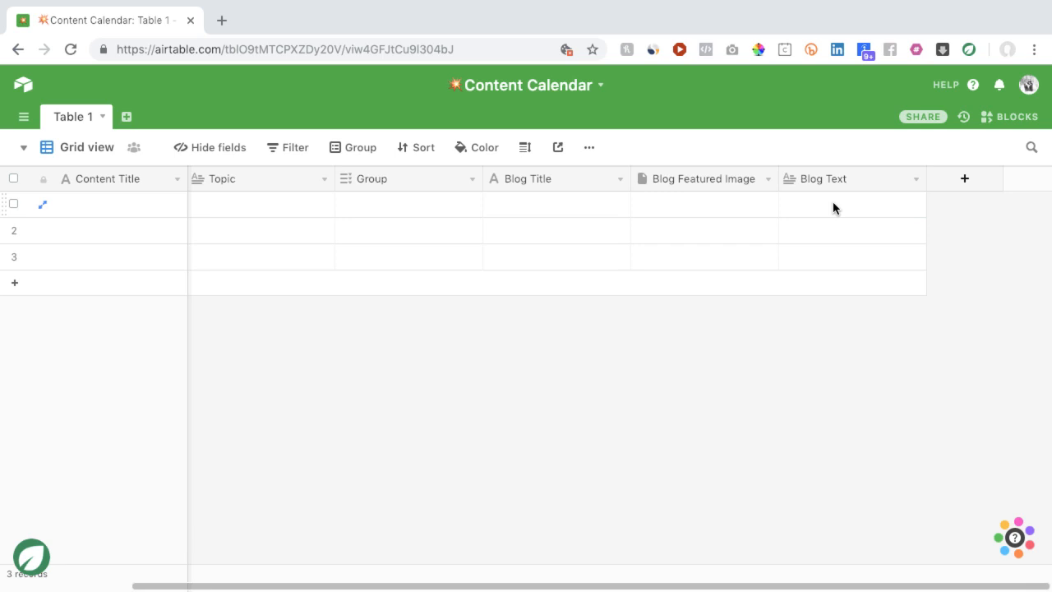
Try out multi-line filler text in the first record's Blog Text cell, and clear it all
{"action": "left_click", "coordinate": [833, 207]}
{"action": "type", "text": "sd"}
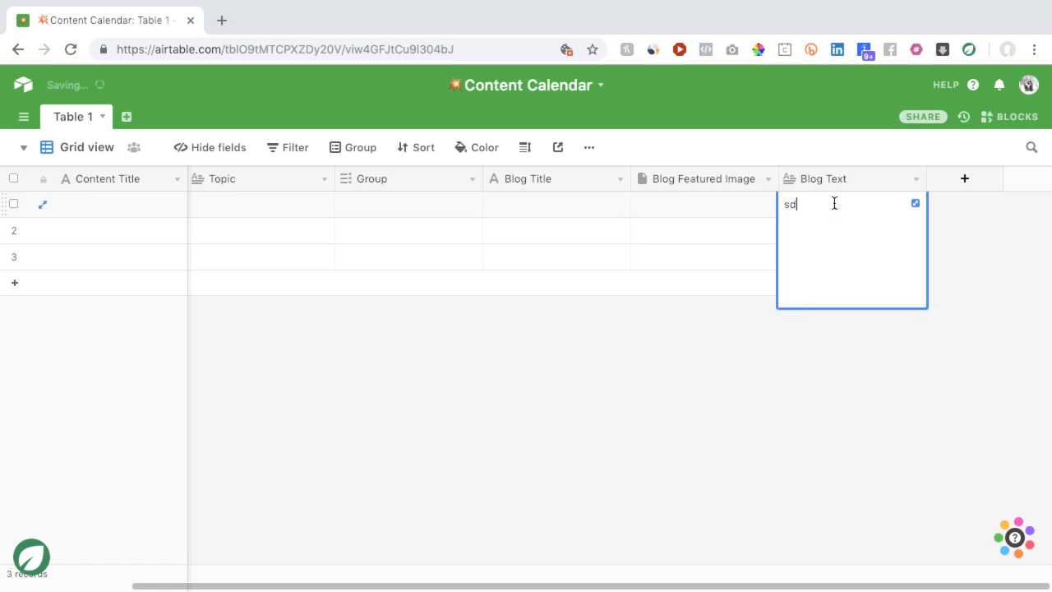
{"action": "type", "text": "gfsdfgs"}
{"action": "key", "text": "Return"}
{"action": "key", "text": "Return"}
{"action": "type", "text": "gsfgs"}
{"action": "key", "text": "Return"}
{"action": "type", "text": "Sgfs"}
{"action": "key", "text": "Return"}
{"action": "key", "text": "Return"}
{"action": "key", "text": "Return"}
{"action": "key", "text": "Return"}
{"action": "key", "text": "Return"}
{"action": "key", "text": "Return"}
{"action": "key", "text": "Return"}
{"action": "key", "text": "Return"}
{"action": "key", "text": "Return"}
{"action": "key", "text": "Return"}
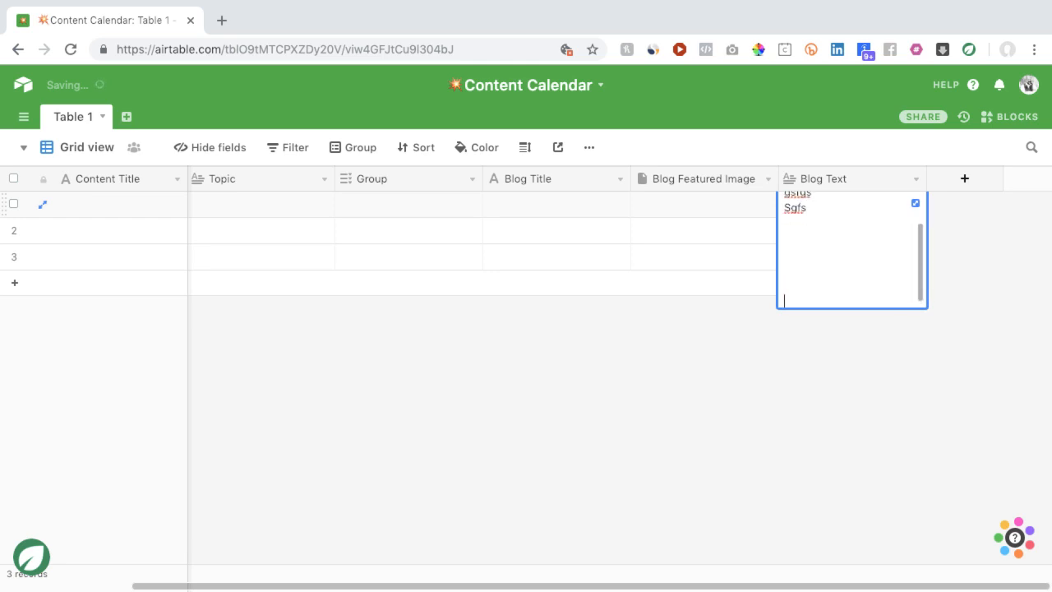
{"action": "key", "text": "Return"}
{"action": "key", "text": "Return"}
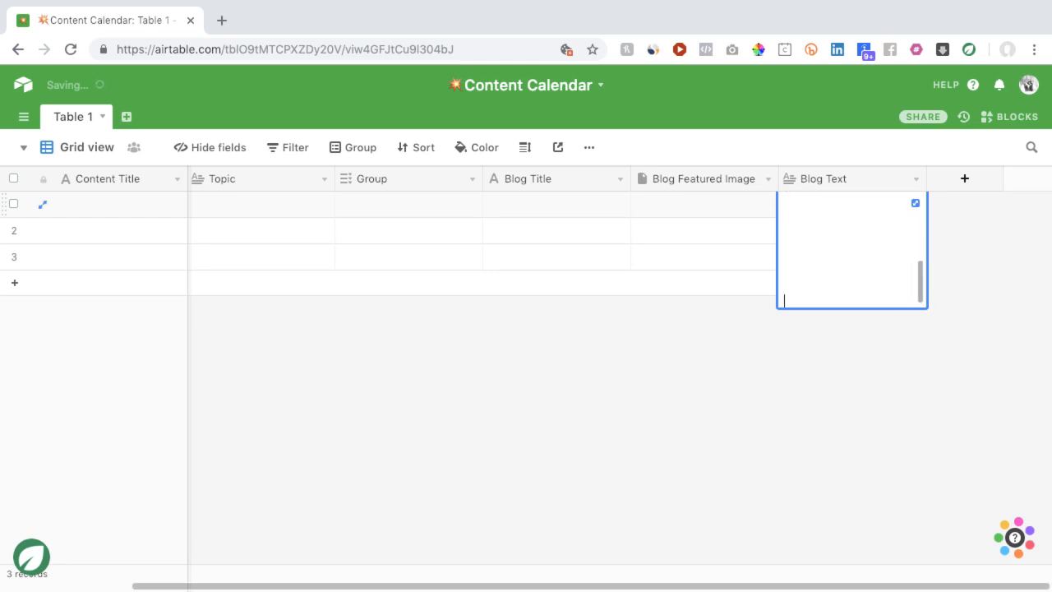
{"action": "type", "text": "fdsfds"}
{"action": "key", "text": "ctrl+a"}
{"action": "key", "text": "BackSpace"}
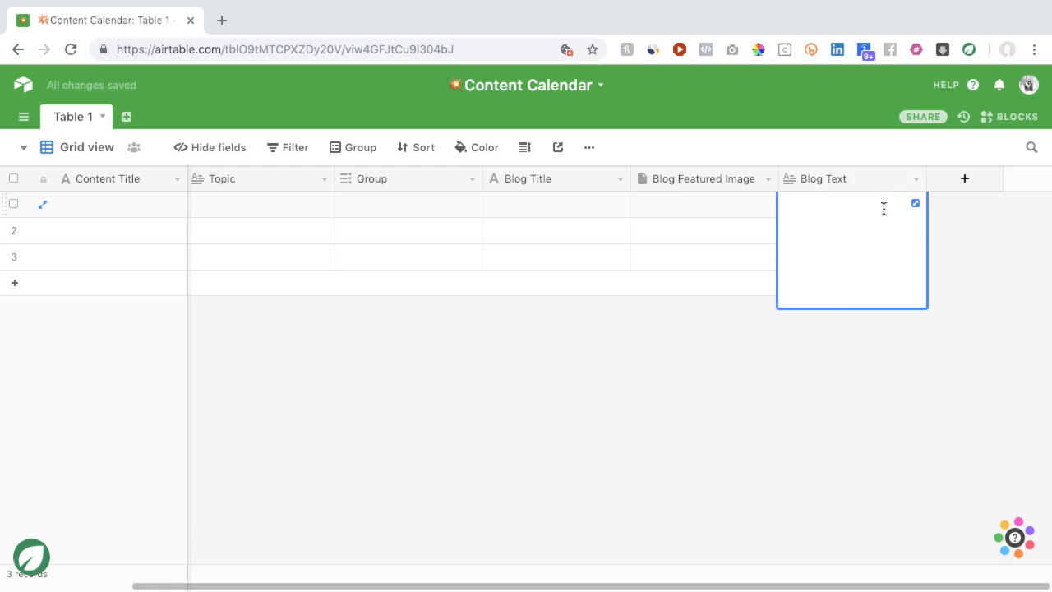
Fill the first record's Blog Text cell with many lines of sample text, from "fsdfgsfgs" to "GSG"
{"action": "type", "text": "fsdfgsfgs"}
{"action": "key", "text": "Return"}
{"action": "key", "text": "Return"}
{"action": "key", "text": "Return"}
{"action": "key", "text": "Return"}
{"action": "key", "text": "Return"}
{"action": "type", "text": "sgsfdG"}
{"action": "key", "text": "Return"}
{"action": "key", "text": "Return"}
{"action": "key", "text": "Return"}
{"action": "key", "text": "Return"}
{"action": "key", "text": "Return"}
{"action": "key", "text": "Return"}
{"action": "type", "text": "GSFDGSFG"}
{"action": "key", "text": "Return"}
{"action": "key", "text": "Return"}
{"action": "type", "text": "S"}
{"action": "key", "text": "Return"}
{"action": "type", "text": "GF"}
{"action": "key", "text": "Return"}
{"action": "type", "text": "SG SFG"}
{"action": "key", "text": "Return"}
{"action": "type", "text": "SFG"}
{"action": "key", "text": "Return"}
{"action": "type", "text": "SFG"}
{"action": "key", "text": "Return"}
{"action": "key", "text": "Return"}
{"action": "type", "text": "GSG"}
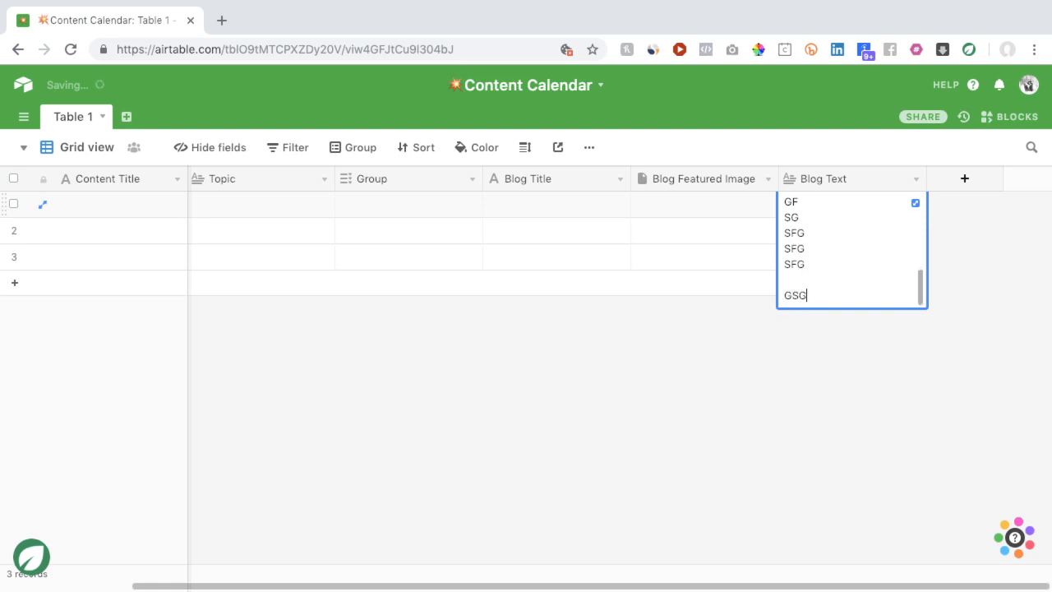
Review the long sample text inside the first record's Blog Text cell and in its expanded view
{"action": "scroll", "coordinate": [830, 263], "scroll_direction": "up", "scroll_amount": 5}
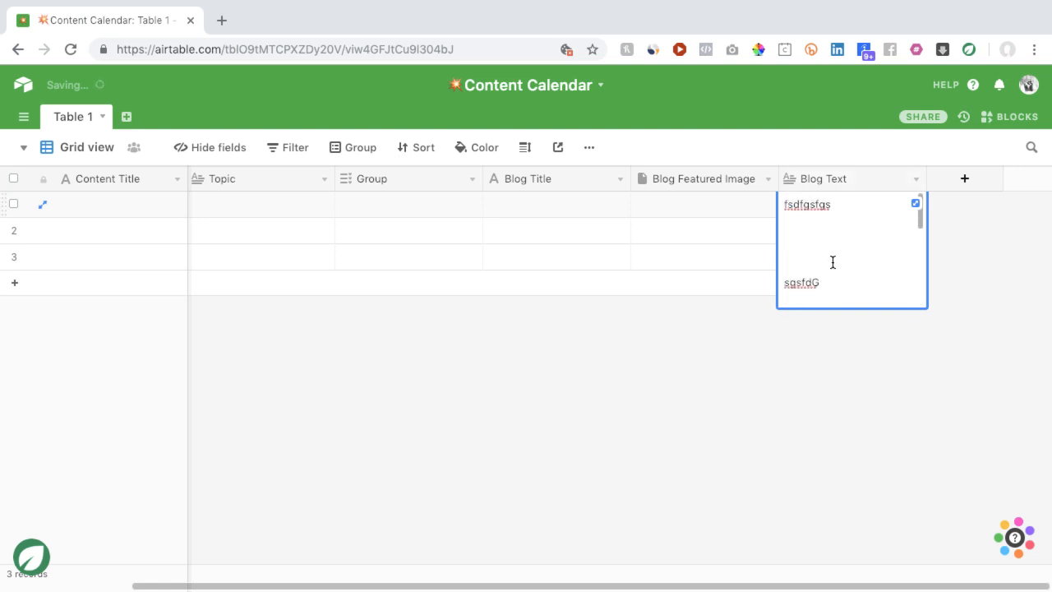
{"action": "scroll", "coordinate": [833, 261], "scroll_direction": "down", "scroll_amount": 5}
{"action": "scroll", "coordinate": [833, 261], "scroll_direction": "up", "scroll_amount": 5}
{"action": "left_click", "coordinate": [915, 205]}
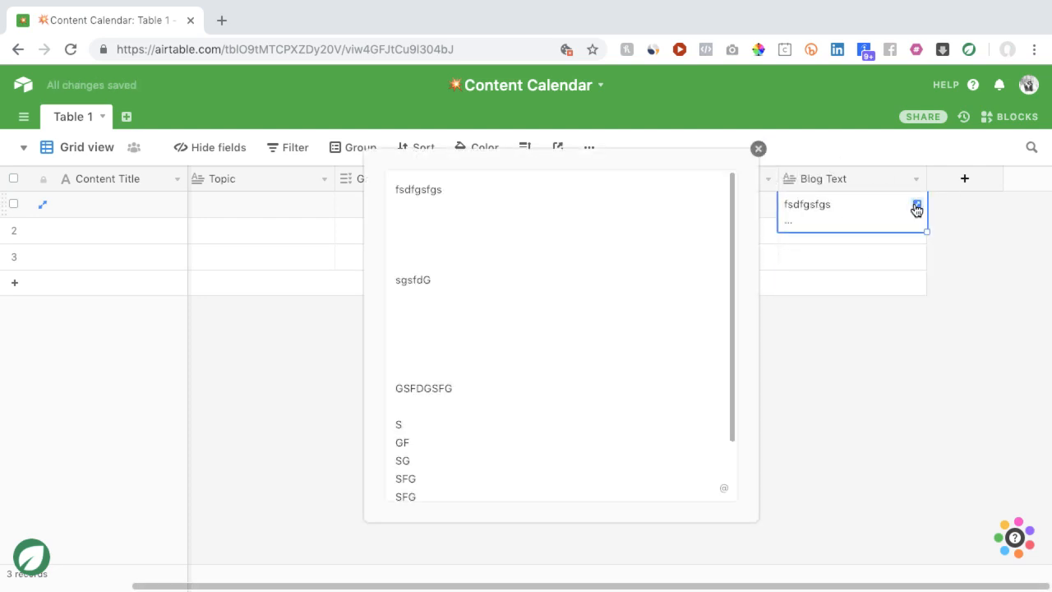
{"action": "scroll", "coordinate": [530, 276], "scroll_direction": "down", "scroll_amount": 1}
{"action": "scroll", "coordinate": [529, 277], "scroll_direction": "up", "scroll_amount": 1}
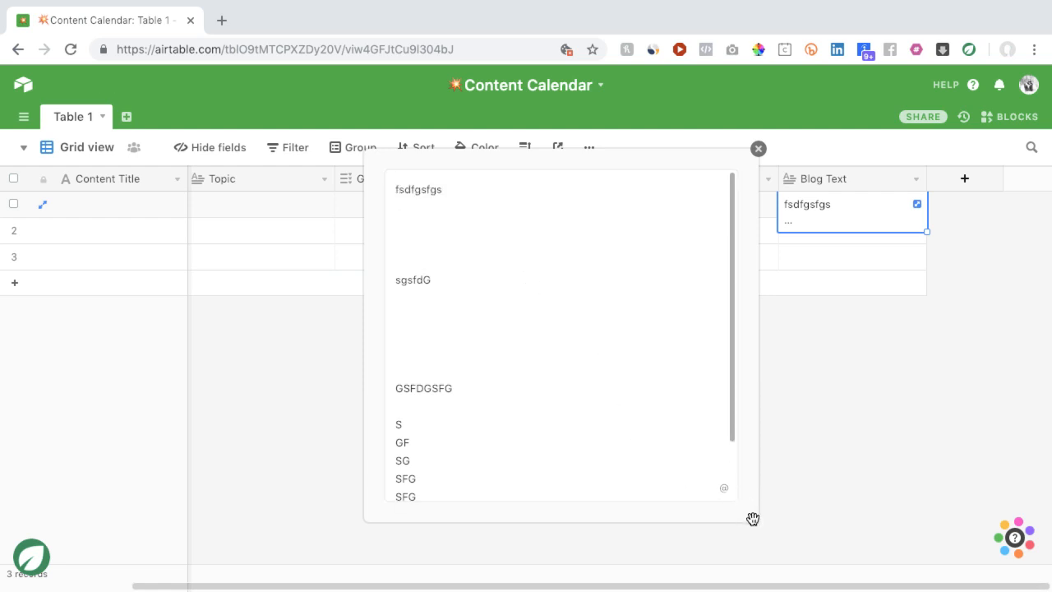
{"action": "scroll", "coordinate": [627, 346], "scroll_direction": "down", "scroll_amount": 1}
{"action": "scroll", "coordinate": [627, 346], "scroll_direction": "up", "scroll_amount": 1}
{"action": "left_click", "coordinate": [759, 150]}
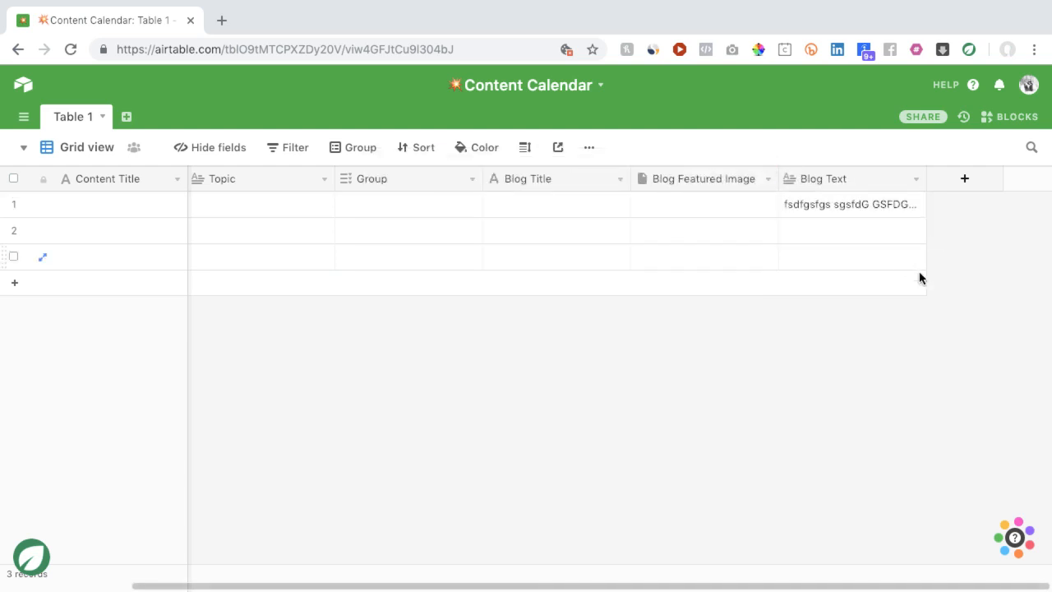
Delete the sample text from the first record's Blog Text cell
{"action": "left_click", "coordinate": [886, 203]}
{"action": "key", "text": "Delete"}
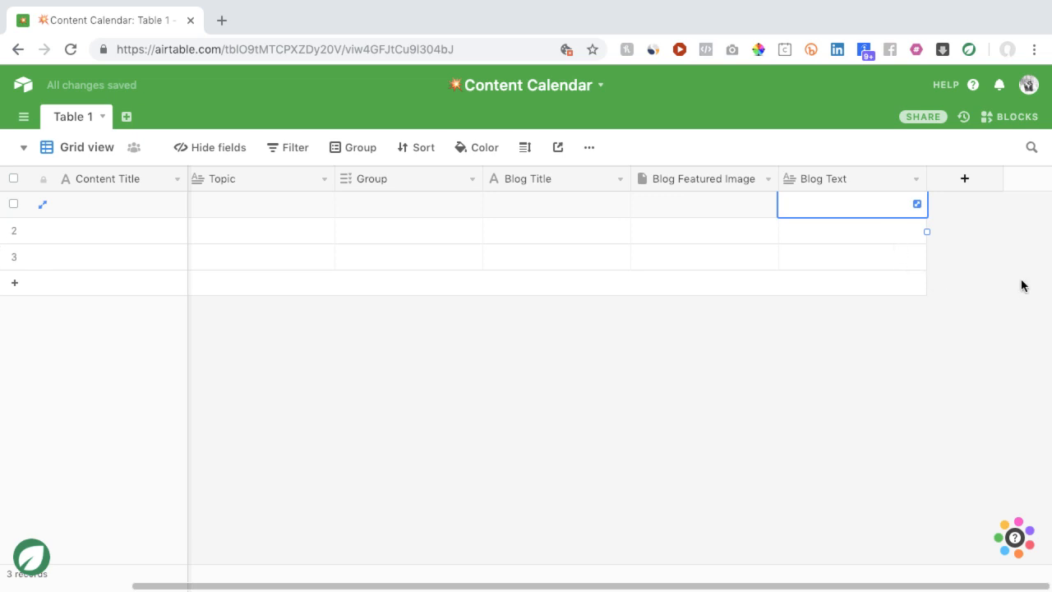
{"action": "scroll", "coordinate": [1036, 275], "scroll_direction": "left", "scroll_amount": 1}
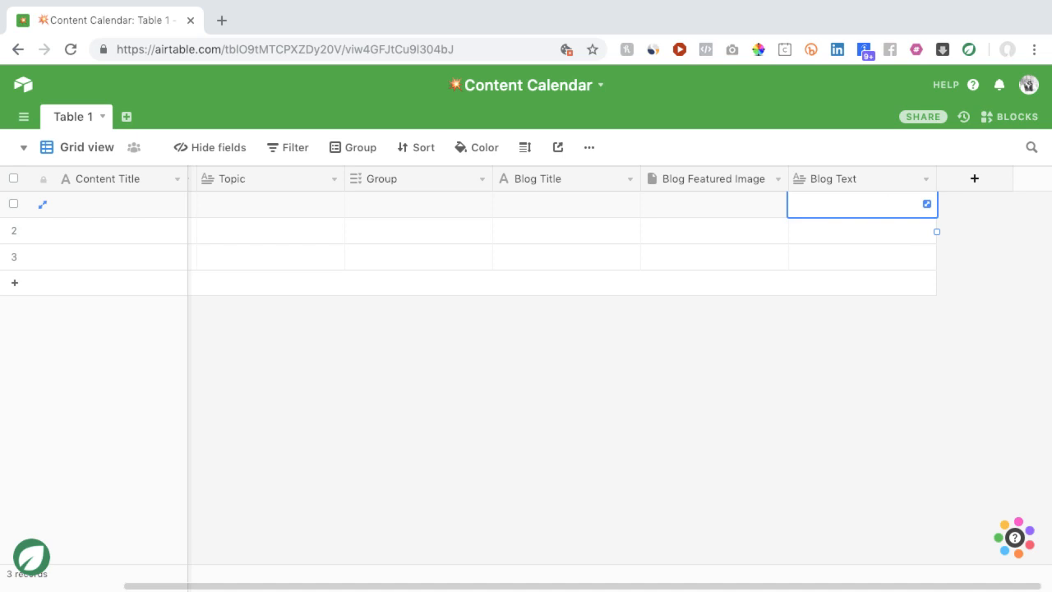
{"action": "scroll", "coordinate": [752, 252], "scroll_direction": "right", "scroll_amount": 1}
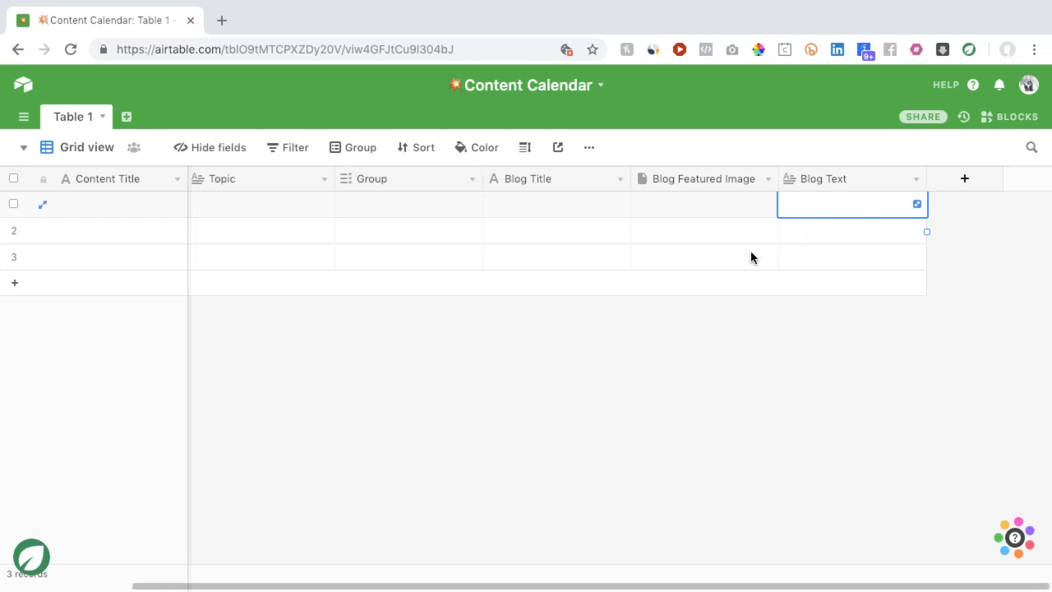
Add a field named Blog Link with the URL type after Blog Text
{"action": "left_click", "coordinate": [966, 180]}
{"action": "type", "text": "Blog Link"}
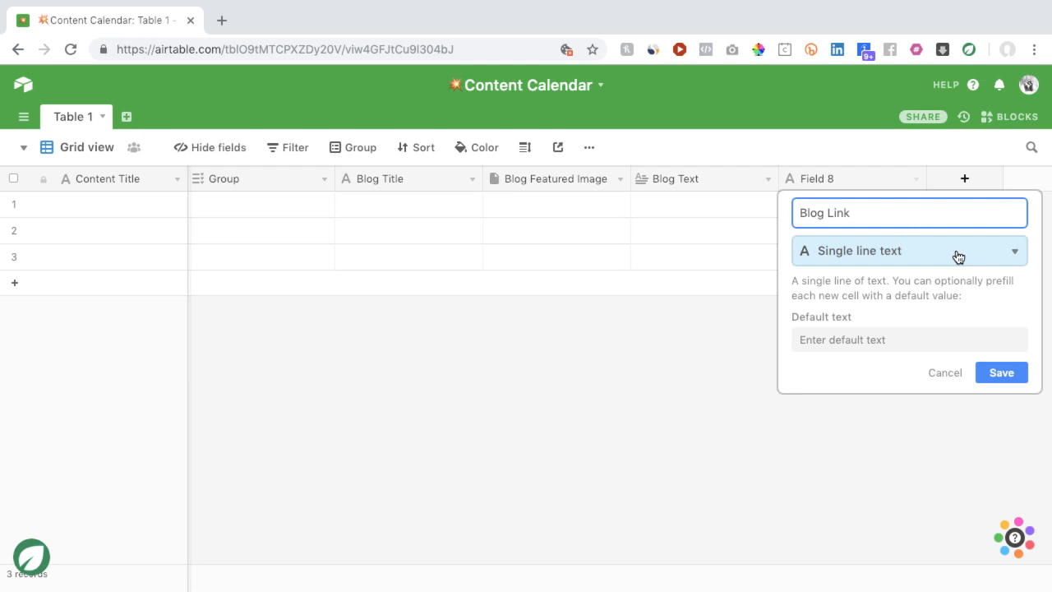
{"action": "left_click", "coordinate": [959, 256]}
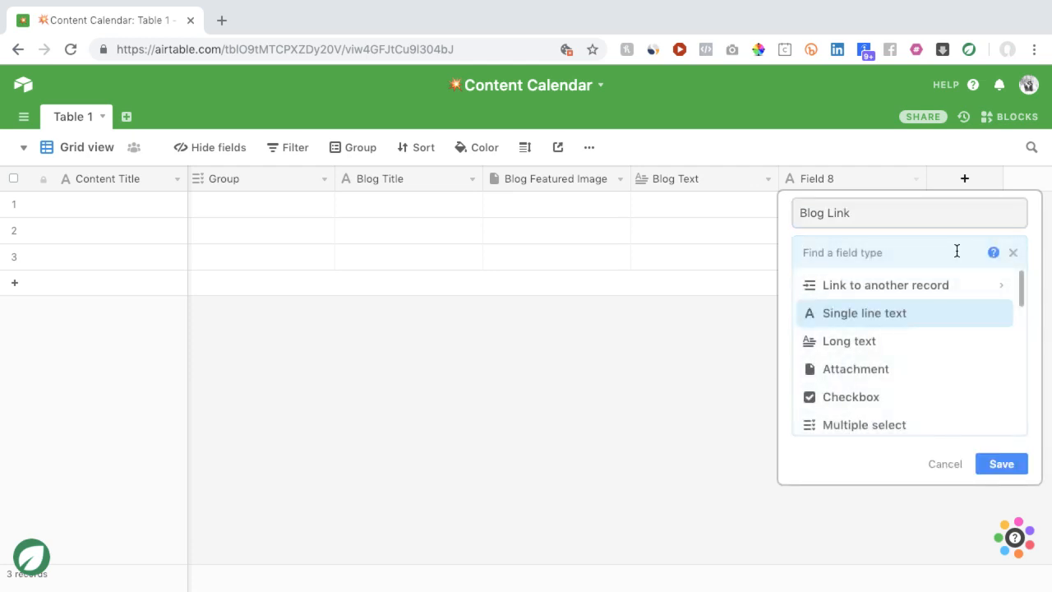
{"action": "type", "text": "u"}
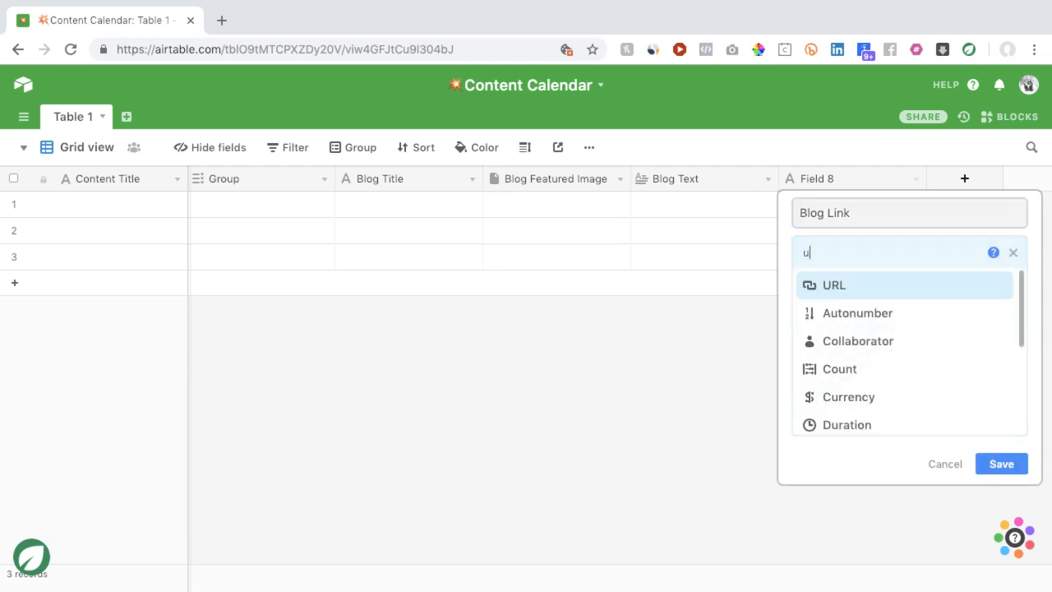
{"action": "left_click", "coordinate": [896, 287]}
{"action": "left_click", "coordinate": [991, 330]}
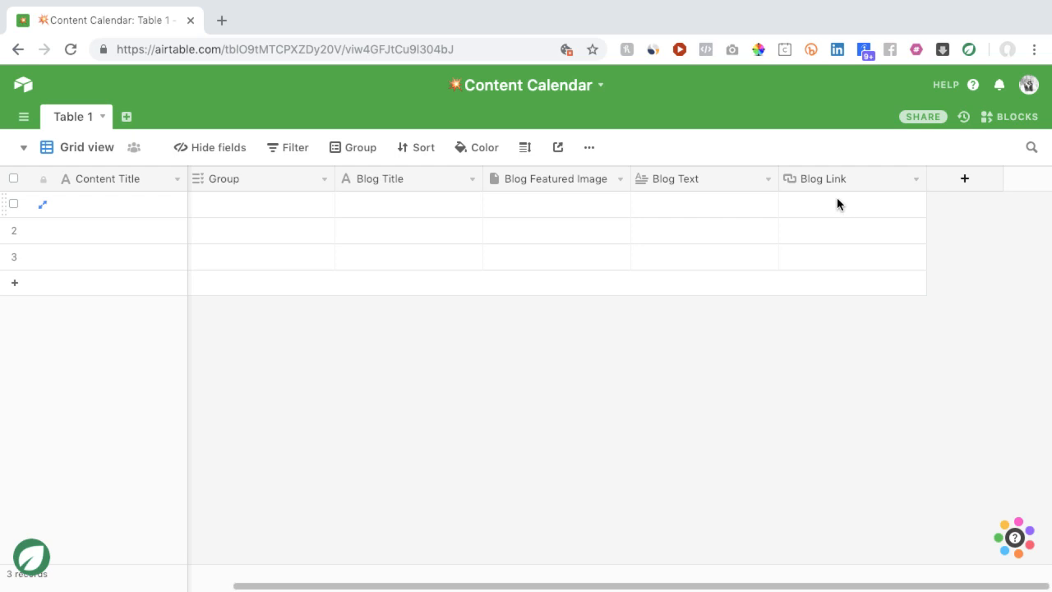
Add a field named Blog Hashtags with the Long text type after Blog Link
{"action": "left_click", "coordinate": [960, 185]}
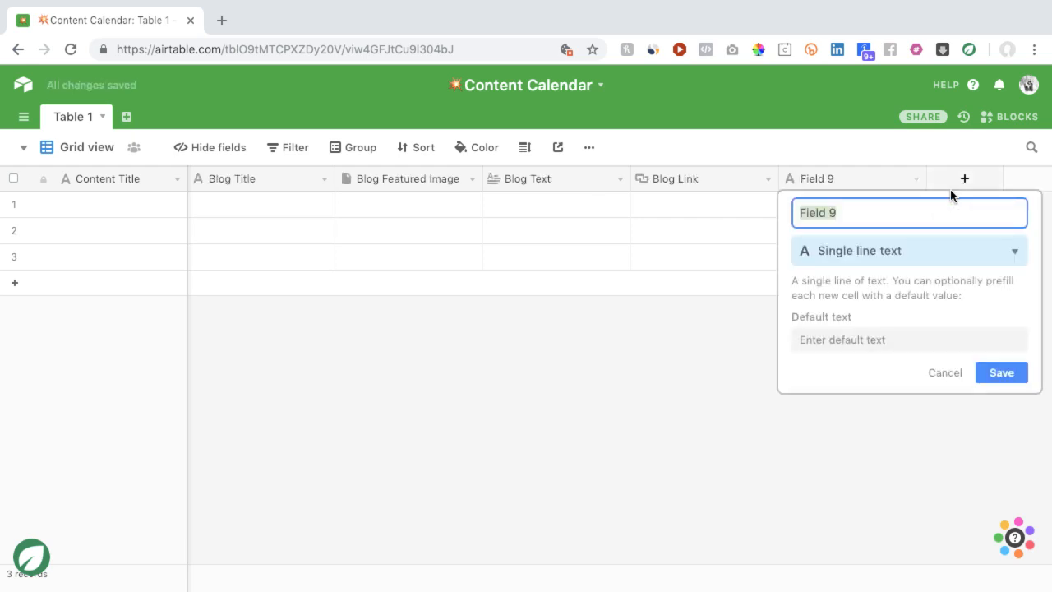
{"action": "type", "text": "Blog Hashtags"}
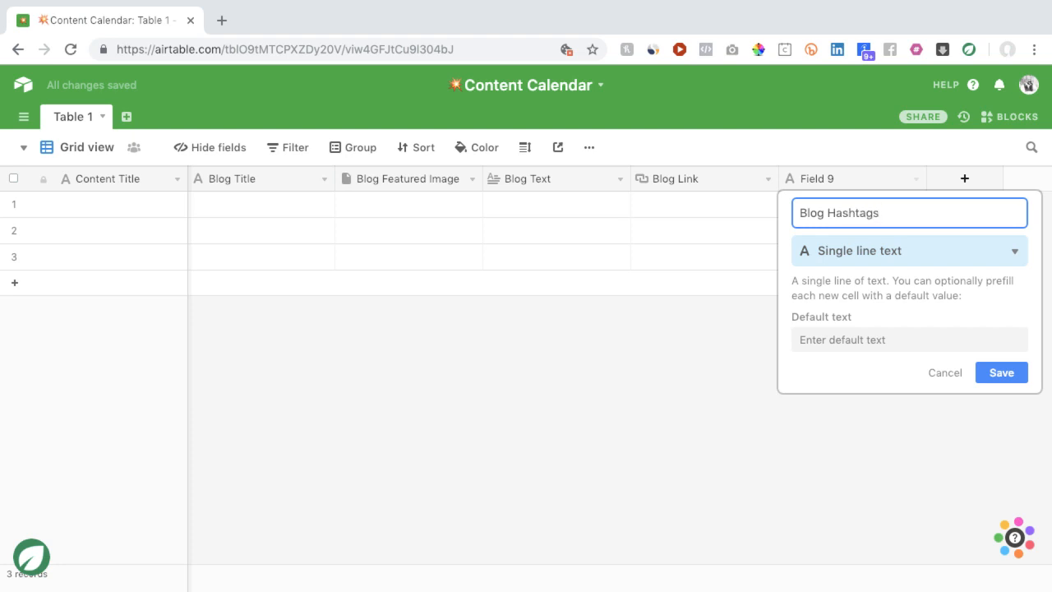
{"action": "left_click", "coordinate": [969, 256]}
{"action": "left_click", "coordinate": [953, 356]}
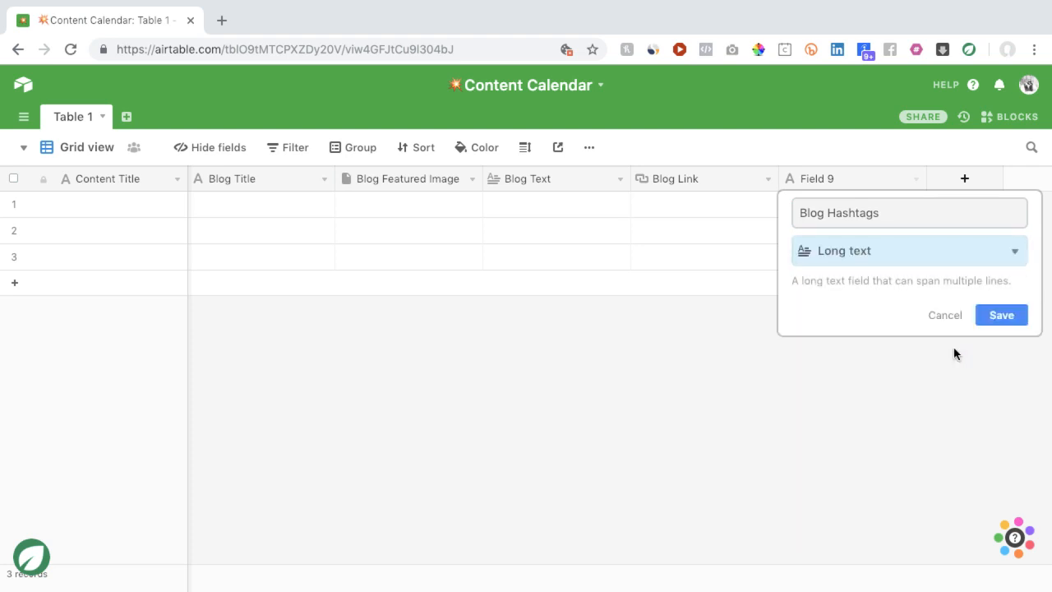
{"action": "left_click", "coordinate": [995, 317]}
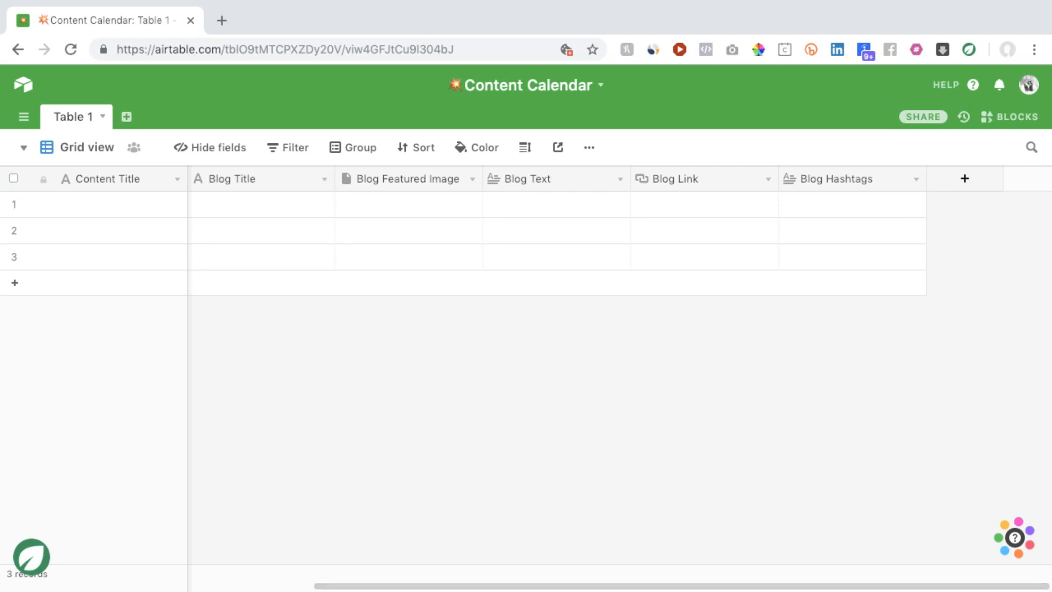
Add a field named Facebook Post with the Long text type after Blog Hashtags
{"action": "scroll", "coordinate": [425, 213], "scroll_direction": "left", "scroll_amount": 2}
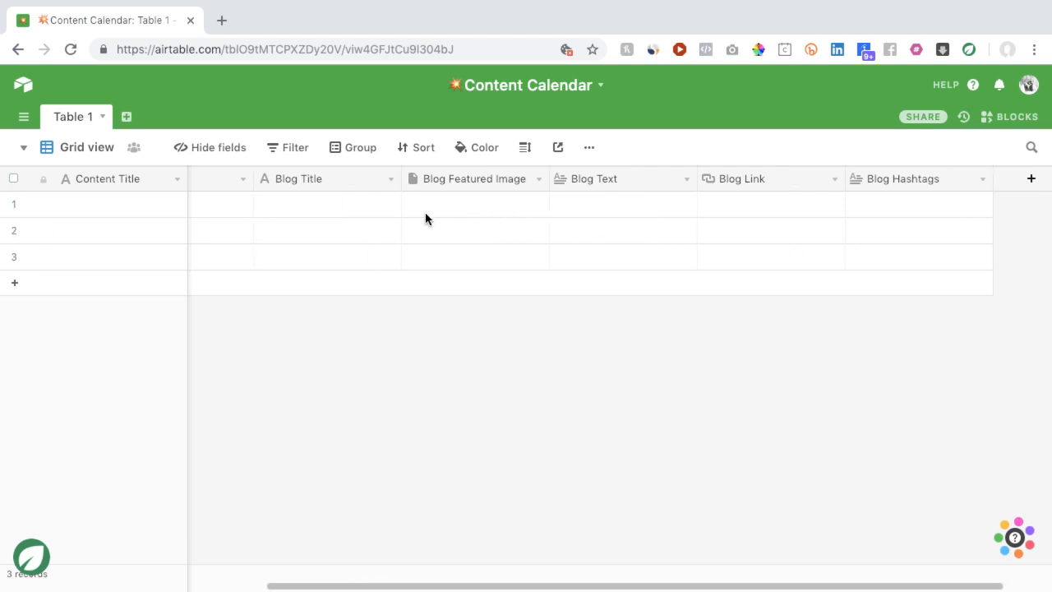
{"action": "scroll", "coordinate": [425, 218], "scroll_direction": "right", "scroll_amount": 2}
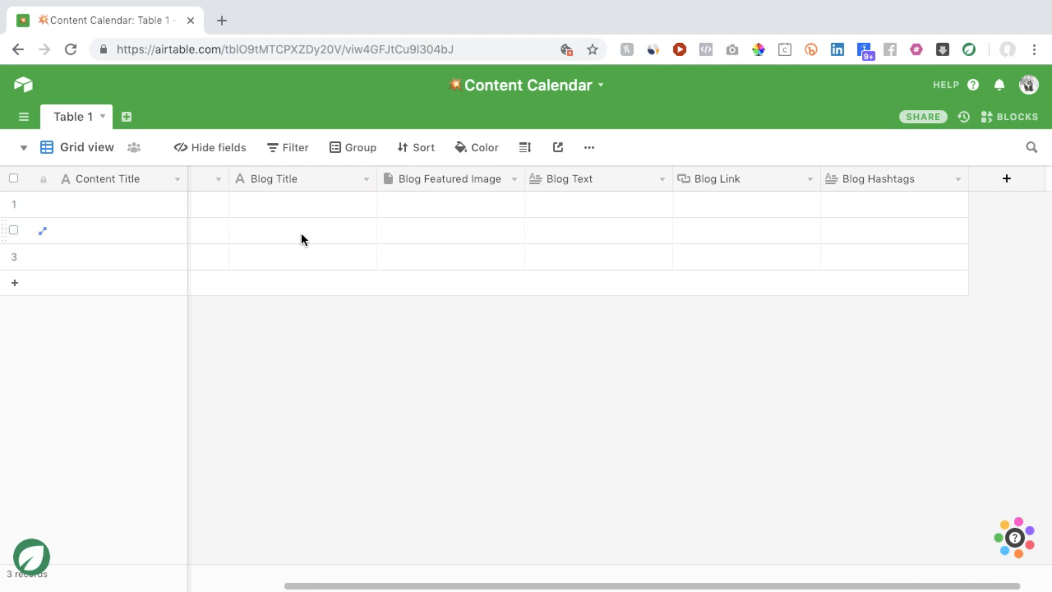
{"action": "scroll", "coordinate": [961, 208], "scroll_direction": "right", "scroll_amount": 1}
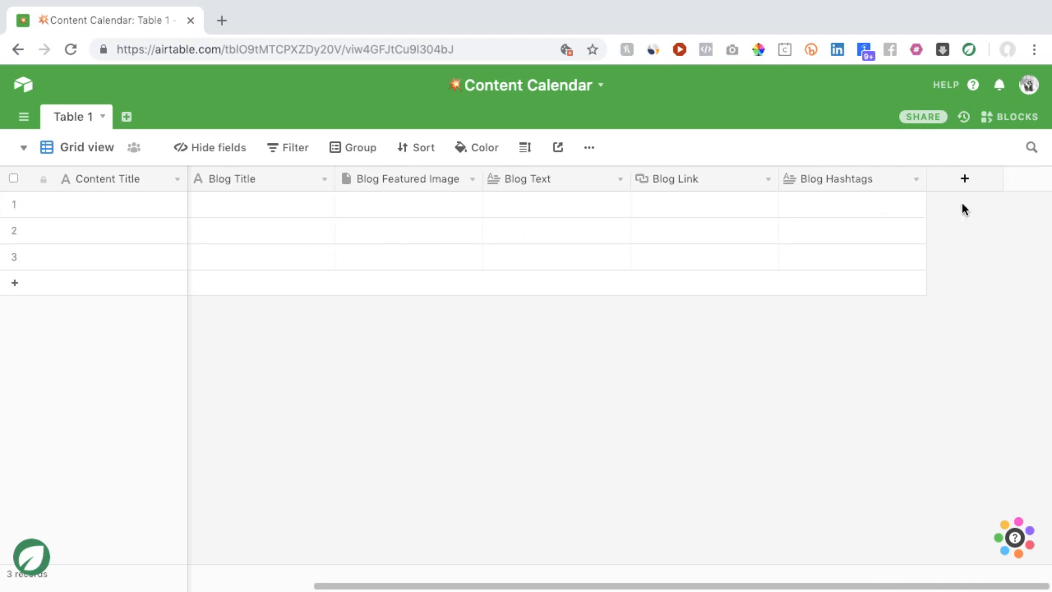
{"action": "left_click", "coordinate": [960, 188]}
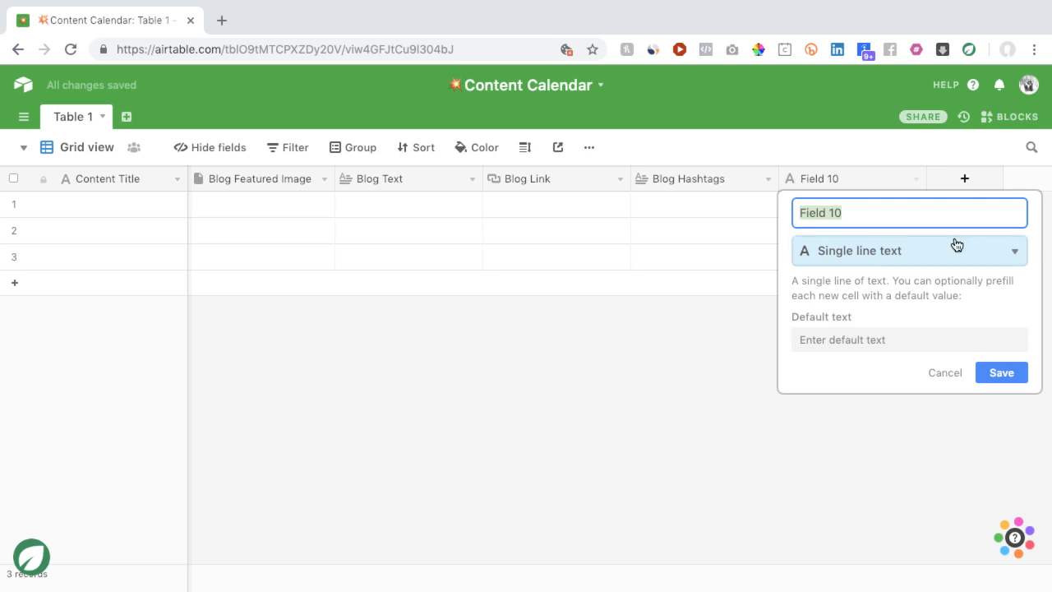
{"action": "type", "text": "Facebook Post"}
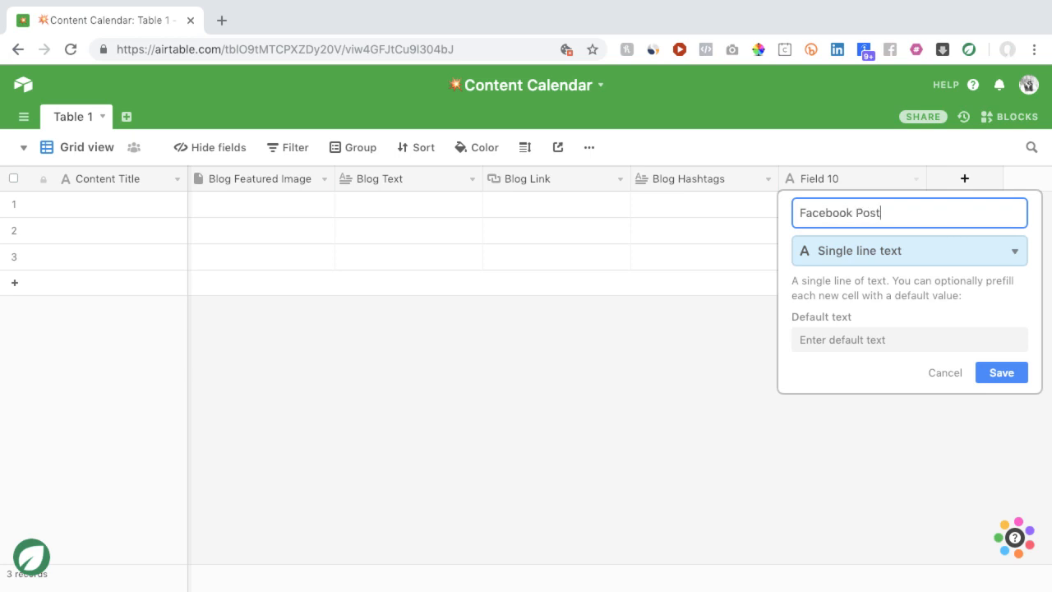
{"action": "left_click", "coordinate": [932, 252]}
{"action": "type", "text": "lo"}
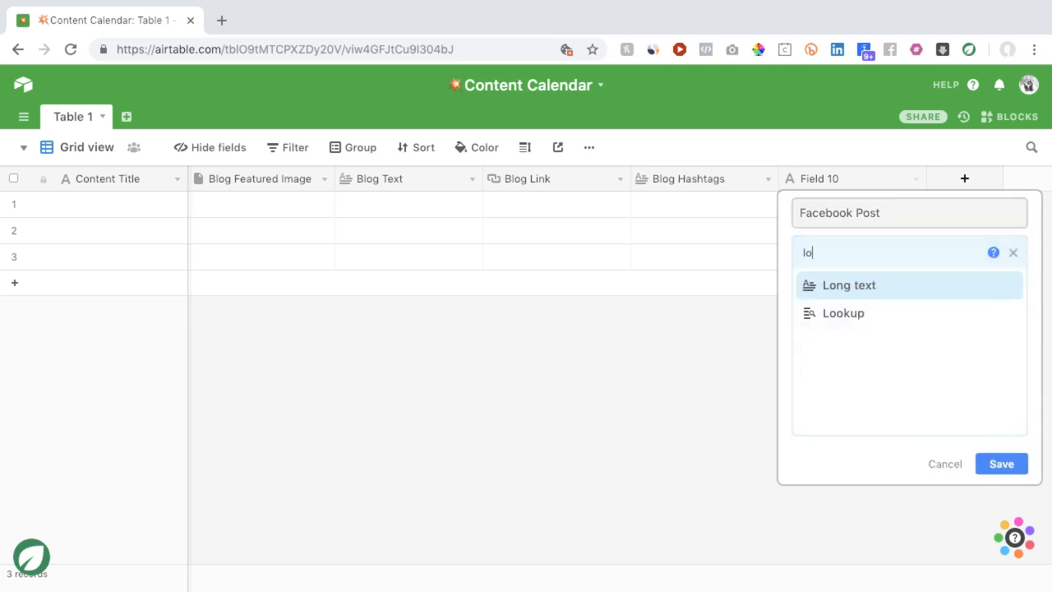
{"action": "left_click", "coordinate": [920, 284]}
{"action": "left_click", "coordinate": [1000, 313]}
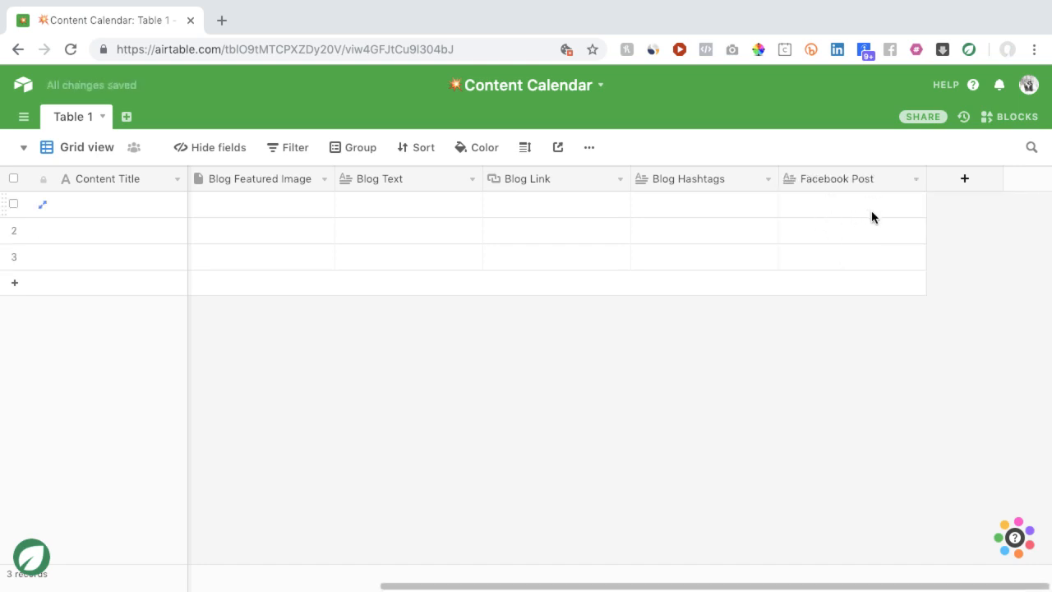
Add a field named Facebook Post Photo with the Attachment type after Facebook Post
{"action": "left_click", "coordinate": [973, 177]}
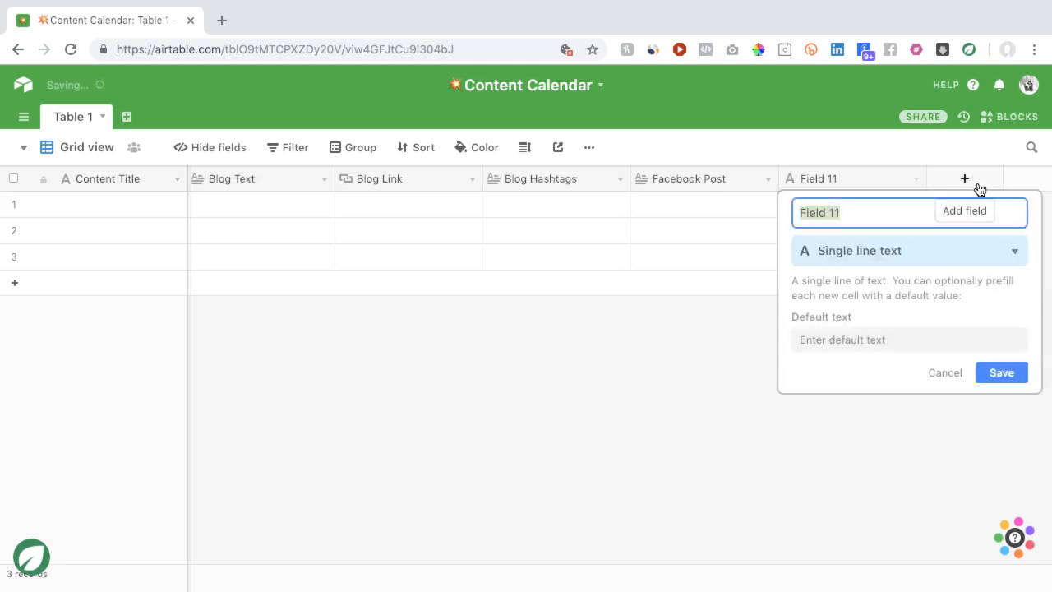
{"action": "type", "text": "Facebook Ps"}
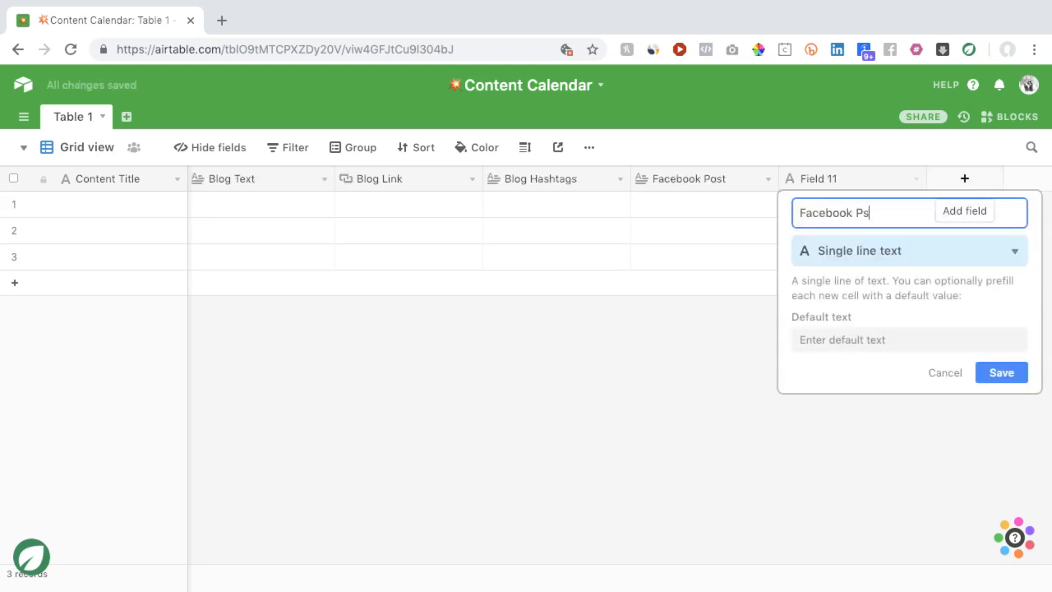
{"action": "key", "text": "BackSpace"}
{"action": "type", "text": "ost Photo"}
{"action": "left_click", "coordinate": [899, 249]}
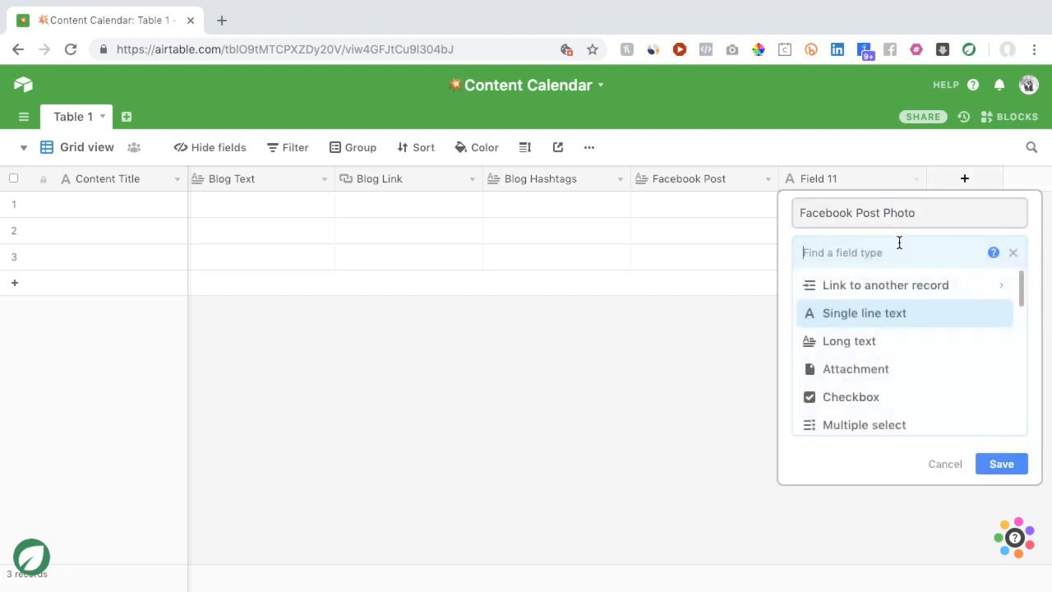
{"action": "left_click", "coordinate": [872, 382]}
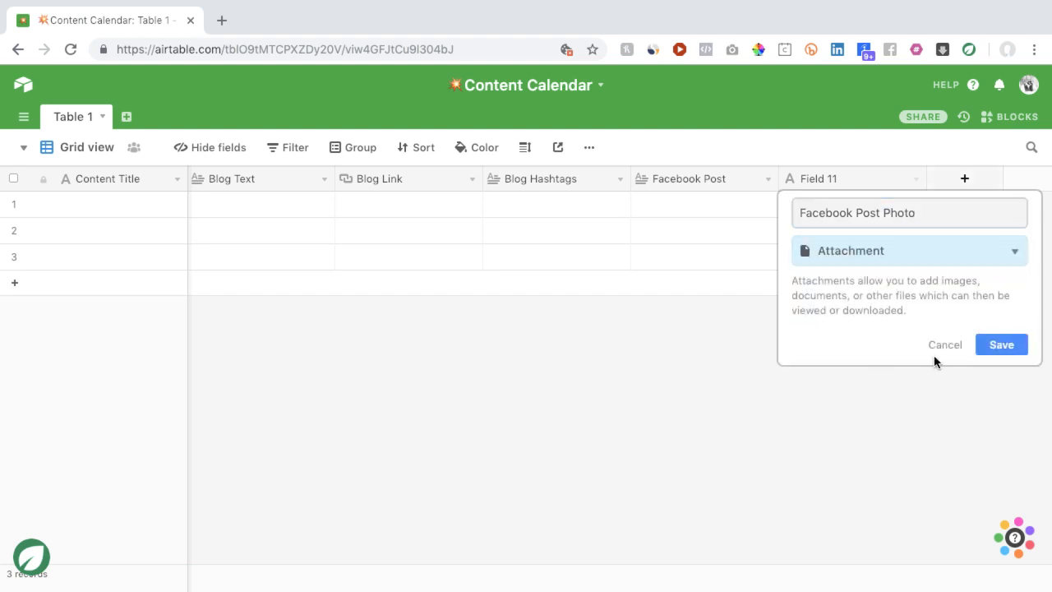
{"action": "left_click", "coordinate": [1010, 346]}
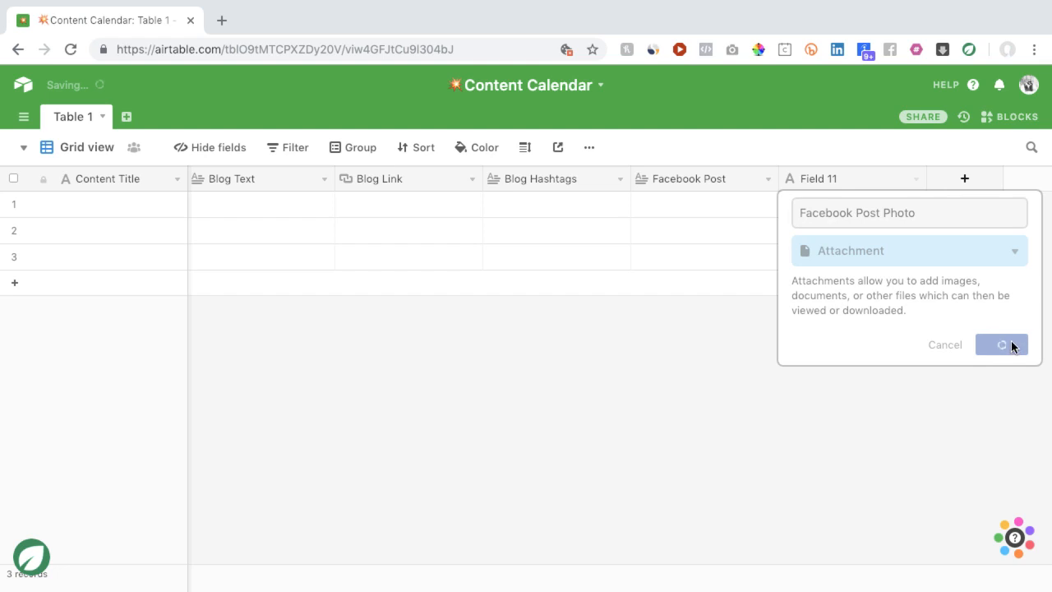
Add a field named Facebook Post Link with the URL type after Facebook Post Photo
{"action": "left_click", "coordinate": [943, 184]}
{"action": "type", "text": "Facebook Post Link"}
{"action": "left_click", "coordinate": [930, 251]}
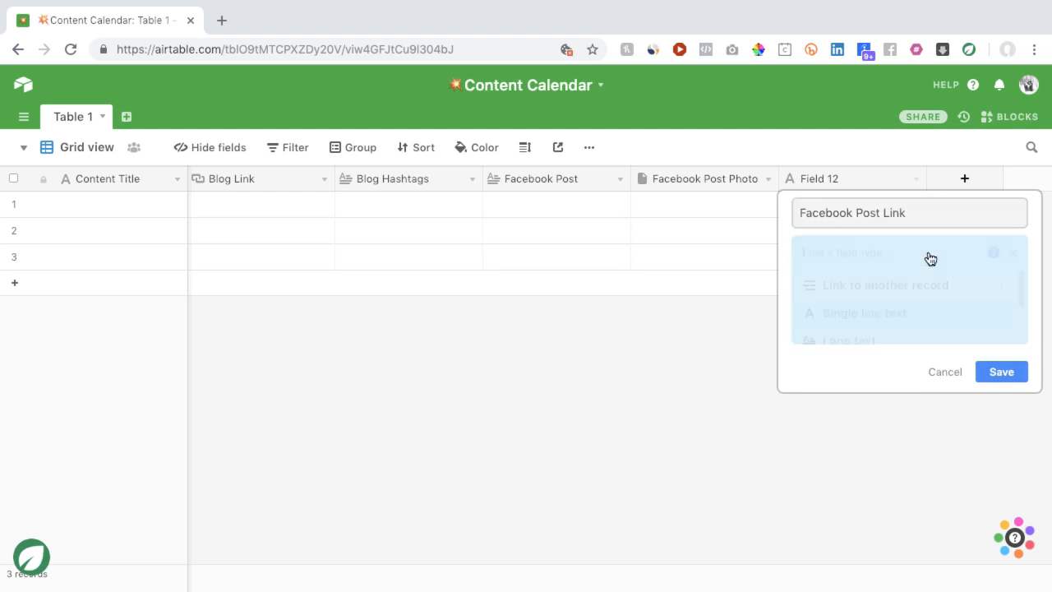
{"action": "type", "text": "u"}
{"action": "left_click", "coordinate": [906, 288]}
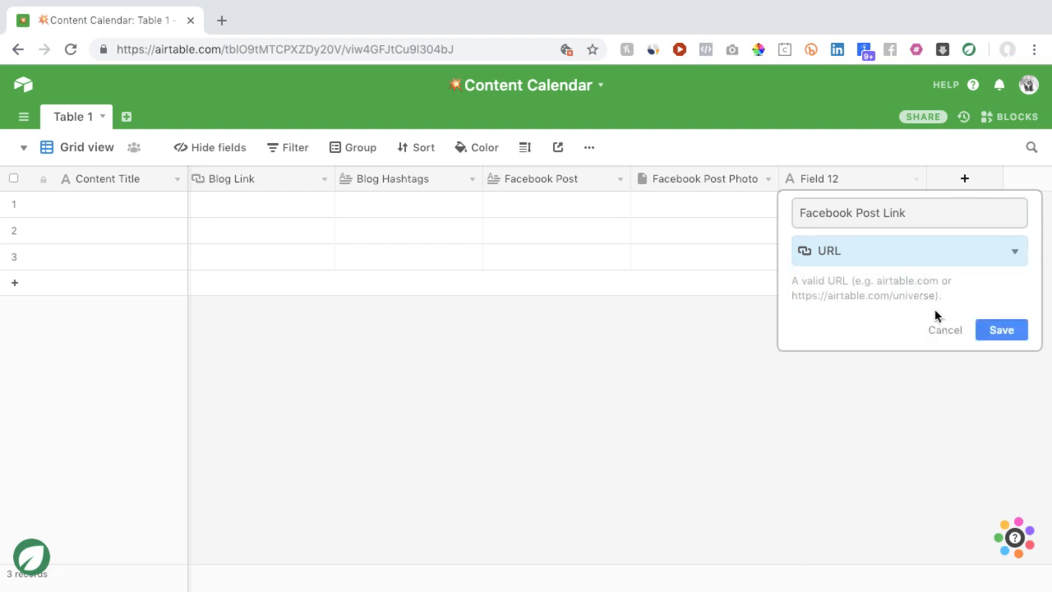
{"action": "left_click", "coordinate": [996, 330]}
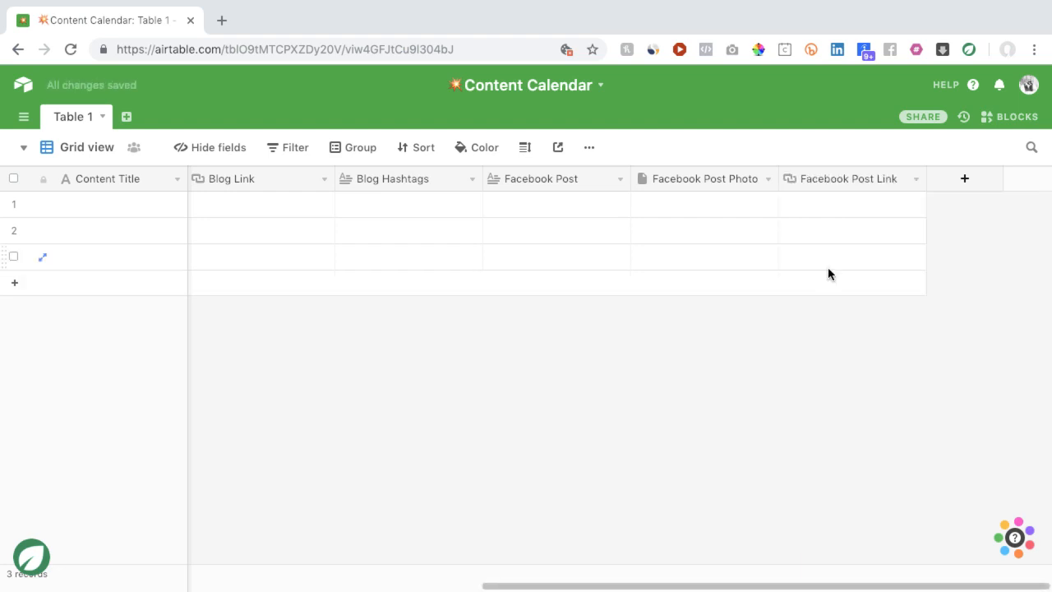
Add a field named Facebook Hashtags with the Long text type after Facebook Post Link
{"action": "left_click", "coordinate": [982, 176]}
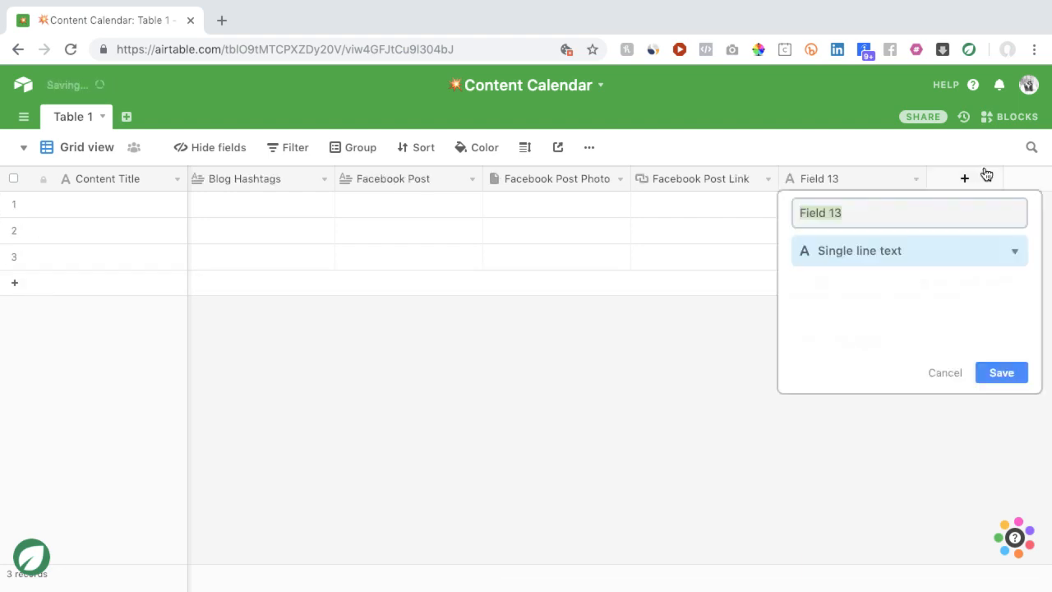
{"action": "type", "text": "Facebook"}
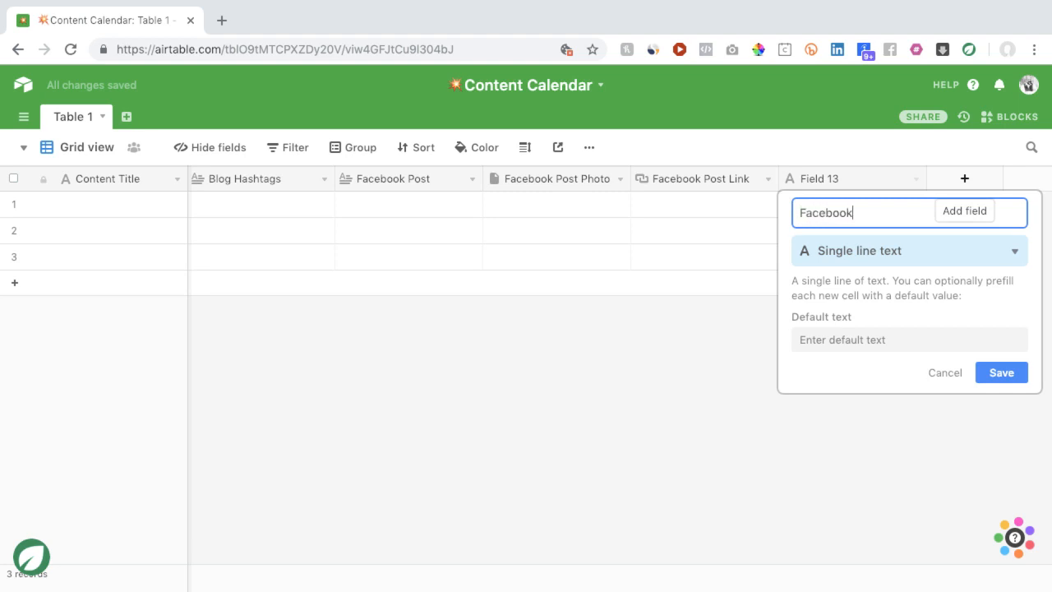
{"action": "type", "text": " Hashtags"}
{"action": "left_click", "coordinate": [959, 252]}
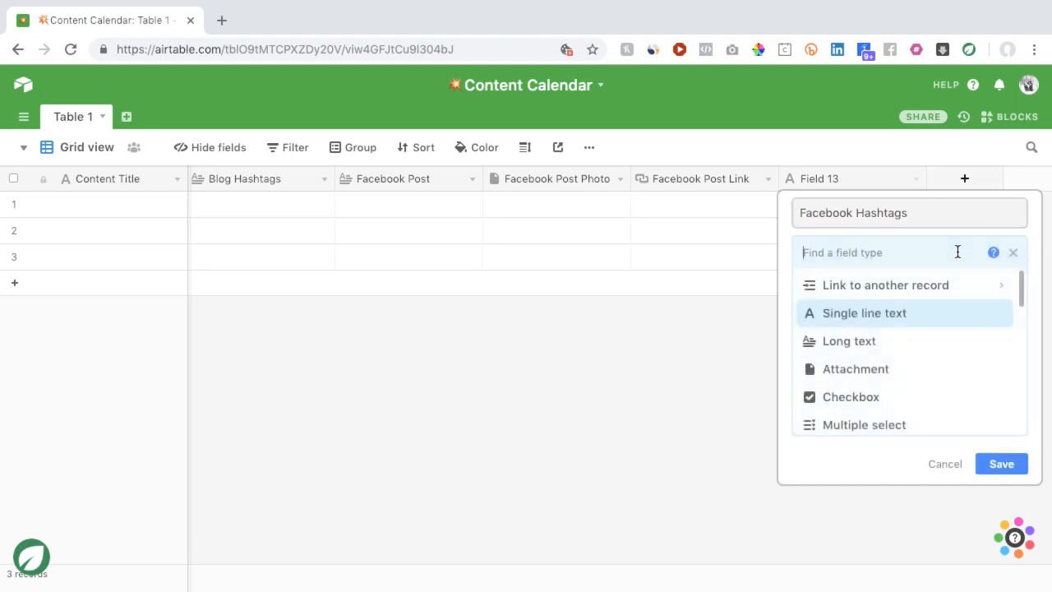
{"action": "type", "text": "lo"}
{"action": "left_click", "coordinate": [945, 285]}
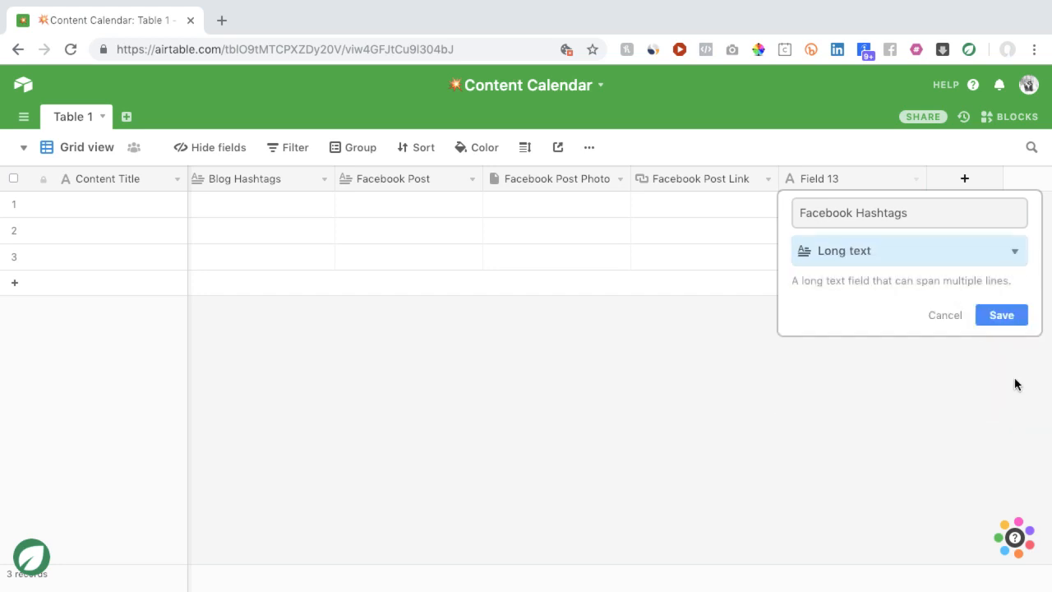
{"action": "left_click", "coordinate": [1011, 312]}
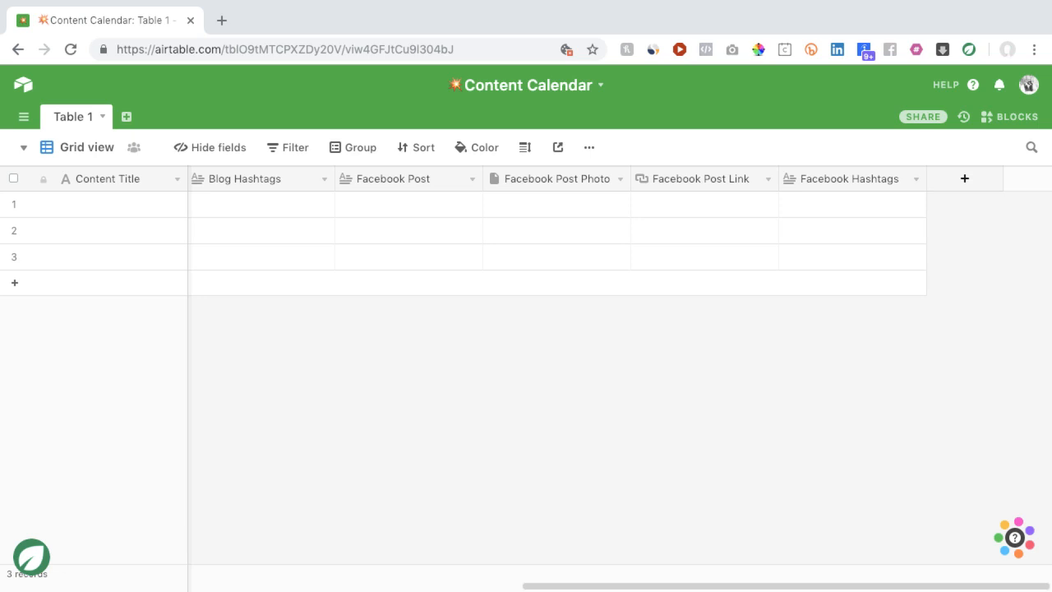
Add a field named Twitter Post with the Long text type after Facebook Hashtags
{"action": "left_click", "coordinate": [963, 182]}
{"action": "type", "text": "Twi"}
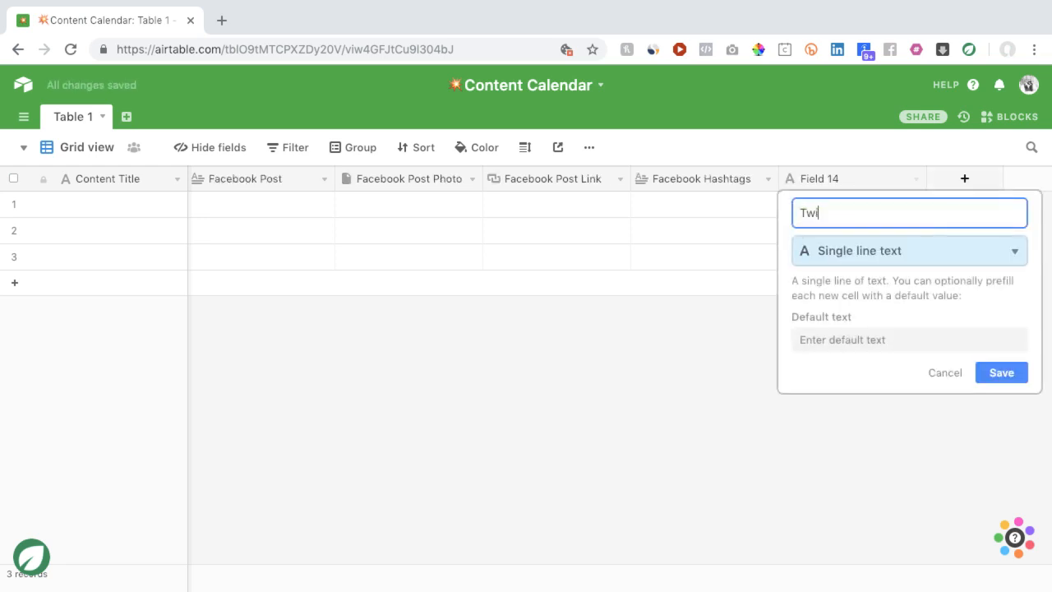
{"action": "type", "text": "tter Post"}
{"action": "left_click", "coordinate": [913, 263]}
{"action": "type", "text": "lo"}
{"action": "left_click", "coordinate": [913, 282]}
{"action": "left_click", "coordinate": [987, 318]}
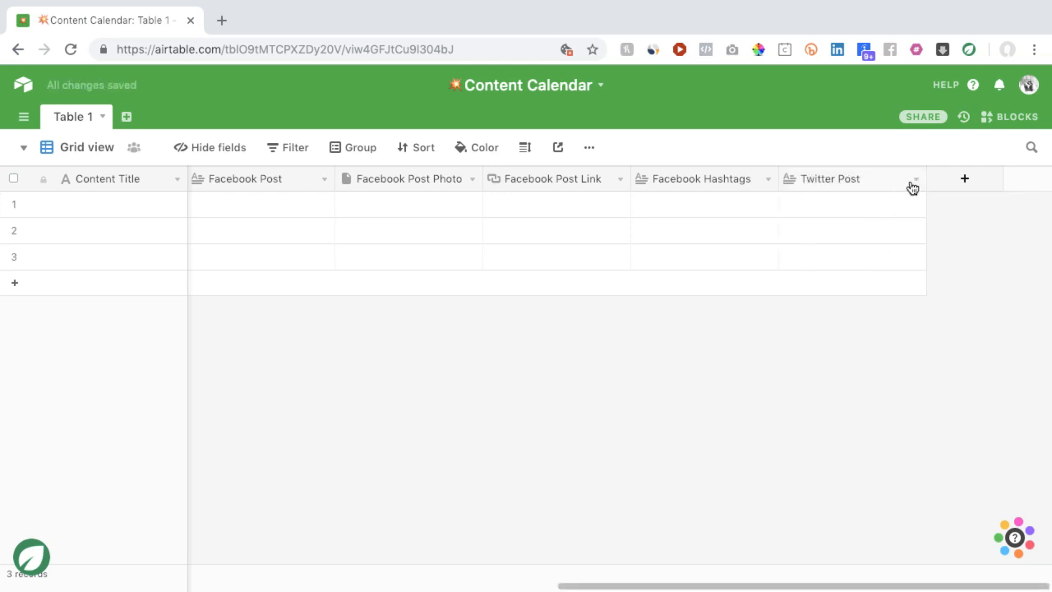
Add a field named Twitter Media with the Attachment type after Twitter Post
{"action": "left_click", "coordinate": [964, 178]}
{"action": "type", "text": "Twitter Media"}
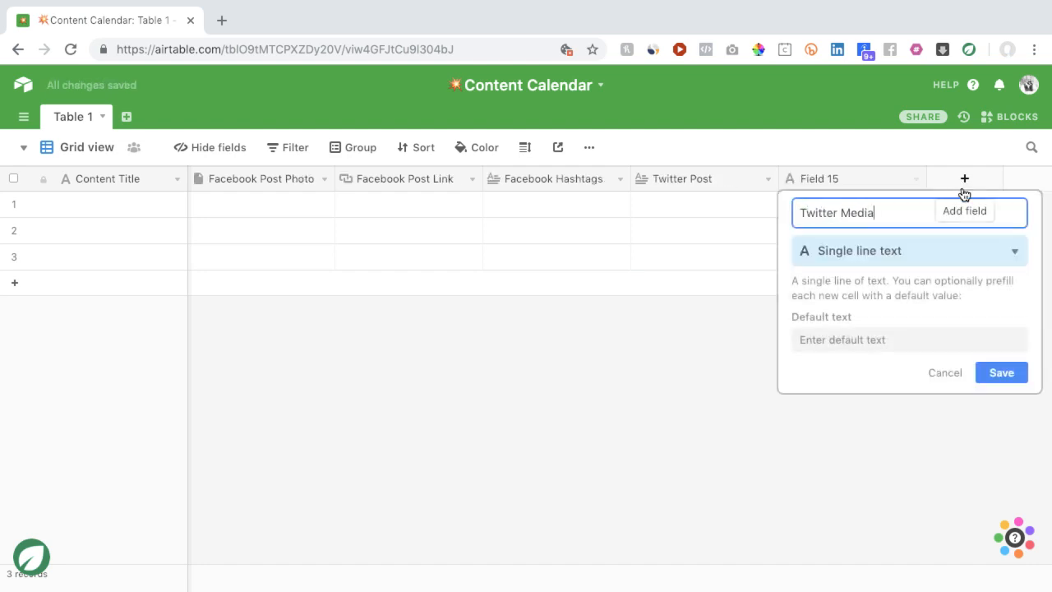
{"action": "left_click", "coordinate": [957, 250]}
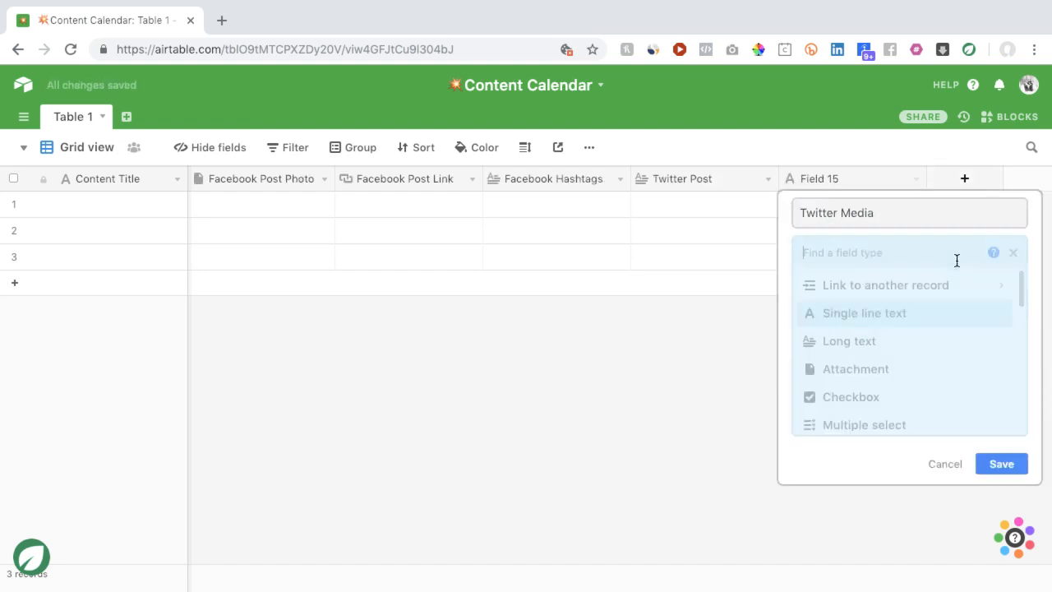
{"action": "left_click", "coordinate": [908, 363]}
{"action": "left_click", "coordinate": [986, 343]}
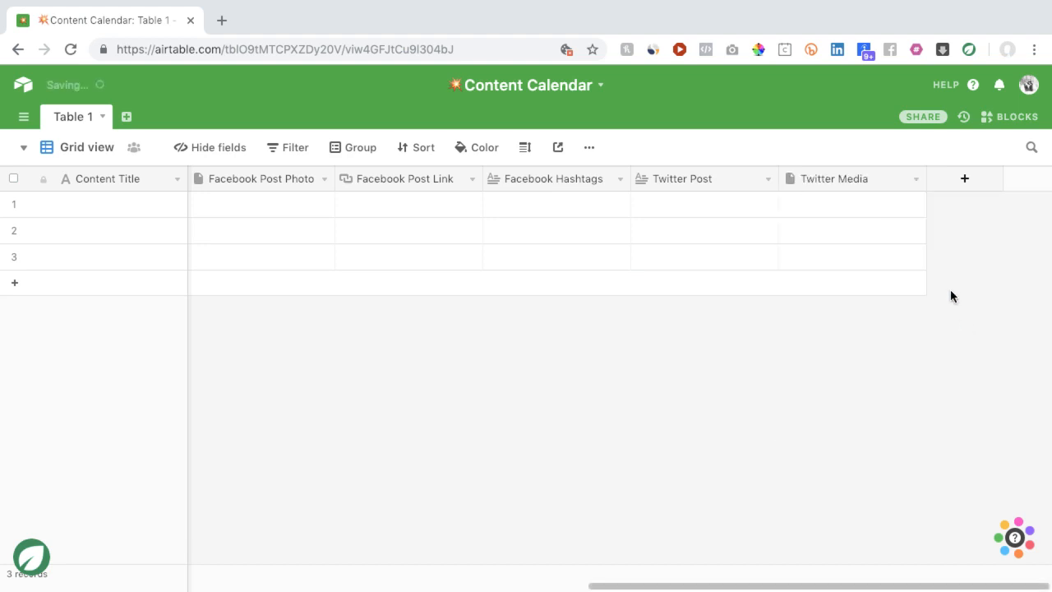
Add a field named Twitter Hashtags with the Long text type after Twitter Media
{"action": "left_click", "coordinate": [952, 180]}
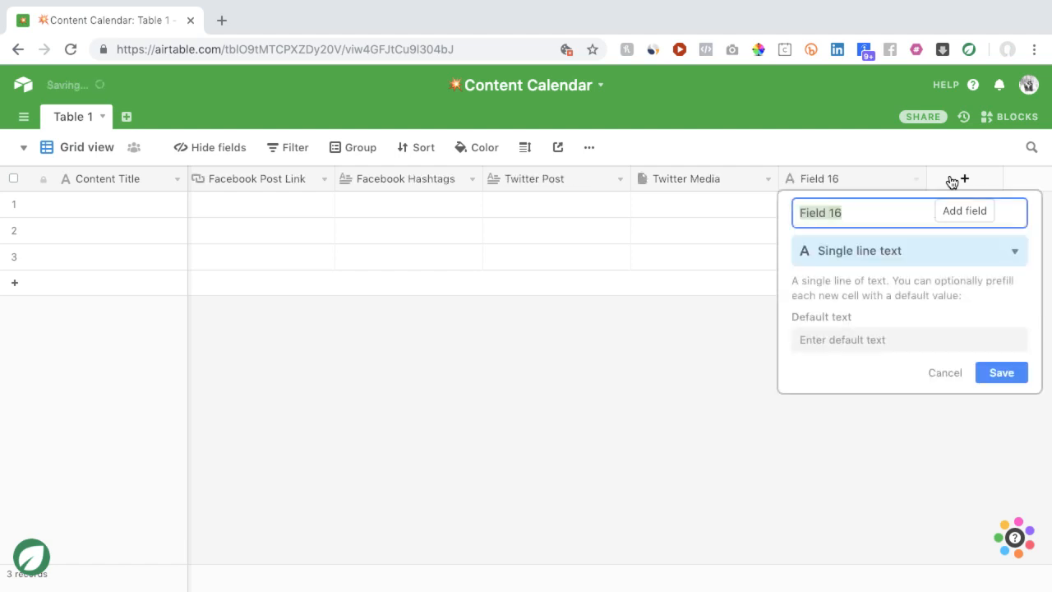
{"action": "type", "text": "Twitter hash"}
{"action": "key", "text": "BackSpace"}
{"action": "key", "text": "BackSpace"}
{"action": "key", "text": "BackSpace"}
{"action": "key", "text": "BackSpace"}
{"action": "type", "text": "has"}
{"action": "key", "text": "BackSpace"}
{"action": "key", "text": "BackSpace"}
{"action": "key", "text": "BackSpace"}
{"action": "type", "text": "Hashtags"}
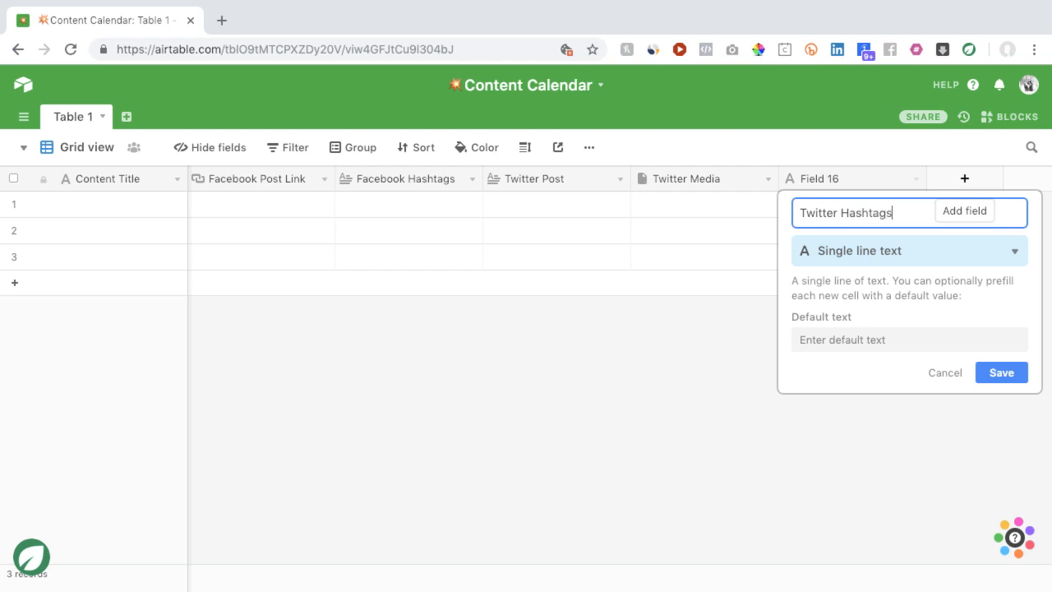
{"action": "left_click", "coordinate": [934, 250]}
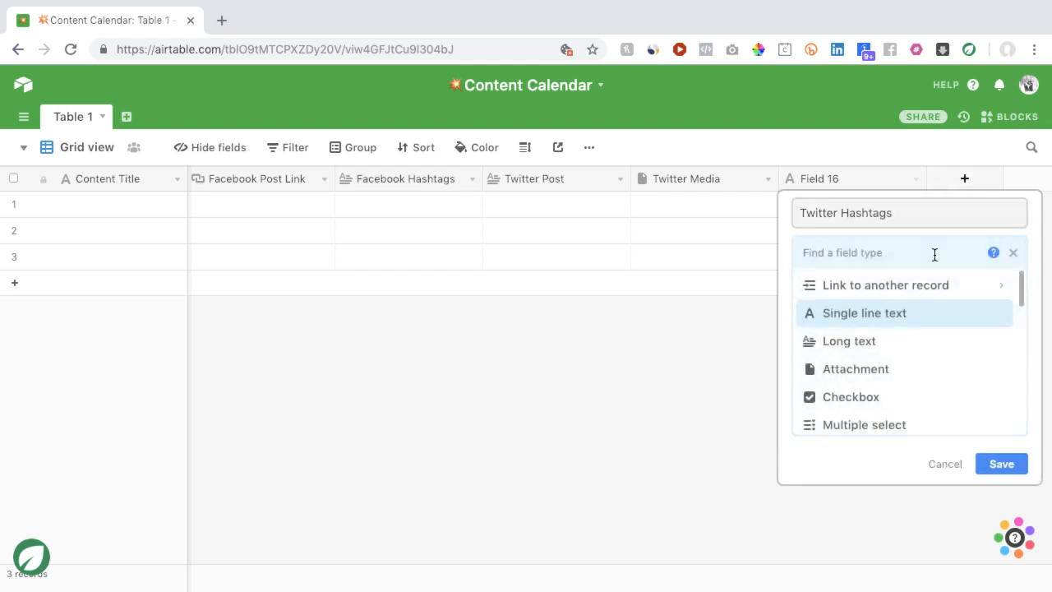
{"action": "type", "text": "lo"}
{"action": "left_click", "coordinate": [921, 284]}
{"action": "left_click", "coordinate": [998, 316]}
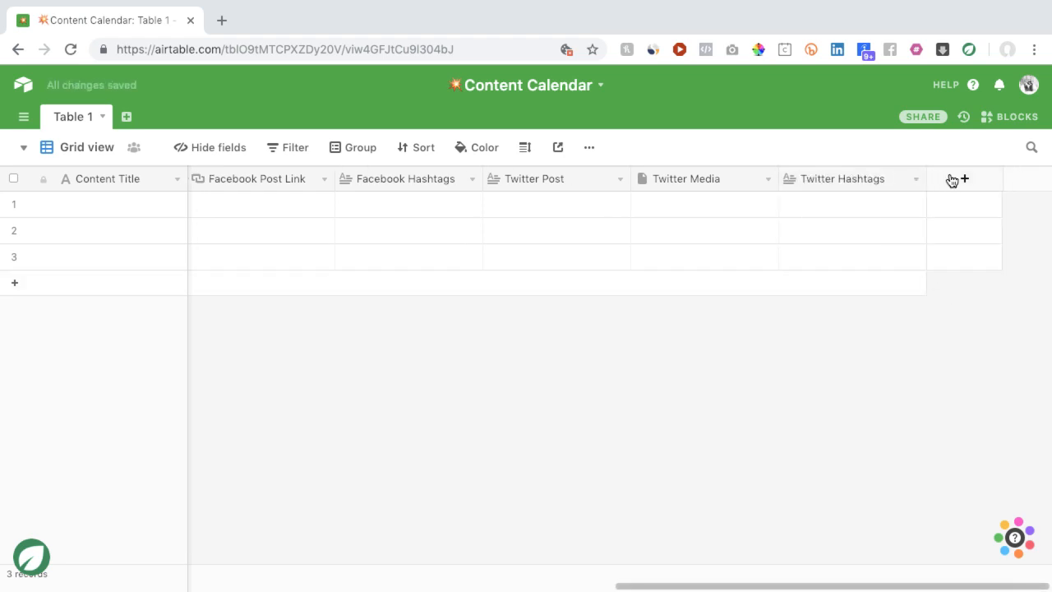
Add a field named Instagram Picture with the Attachment type after Twitter Hashtags
{"action": "left_click", "coordinate": [951, 180]}
{"action": "type", "text": "Instagram"}
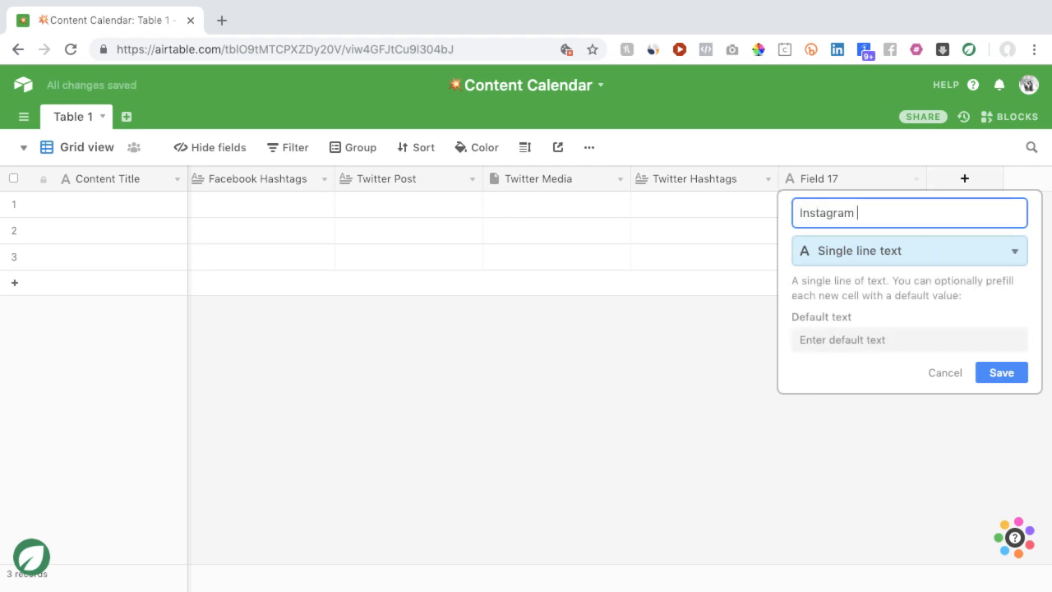
{"action": "type", "text": "Picture"}
{"action": "left_click", "coordinate": [919, 262]}
{"action": "left_click", "coordinate": [899, 299]}
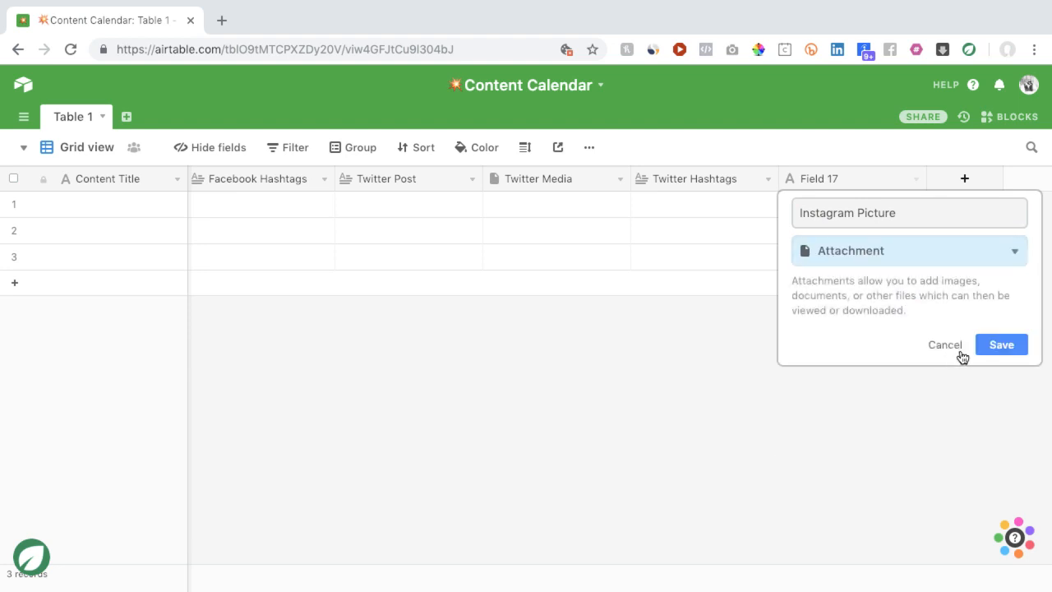
{"action": "left_click", "coordinate": [1001, 346]}
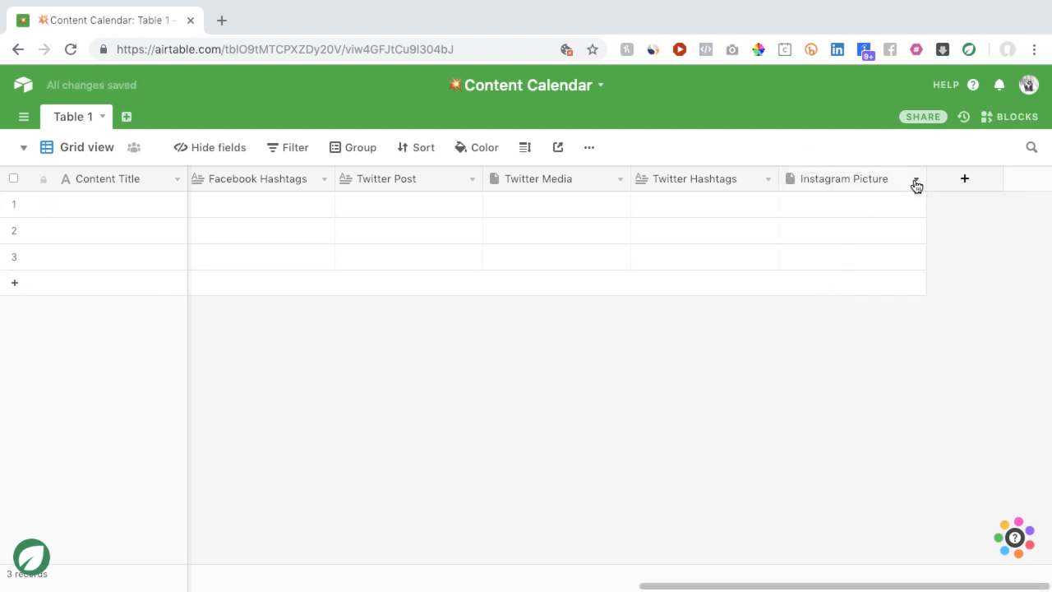
Add a field named Instagram Post with the Long text type after Instagram Picture
{"action": "left_click", "coordinate": [951, 181]}
{"action": "type", "text": "Instr"}
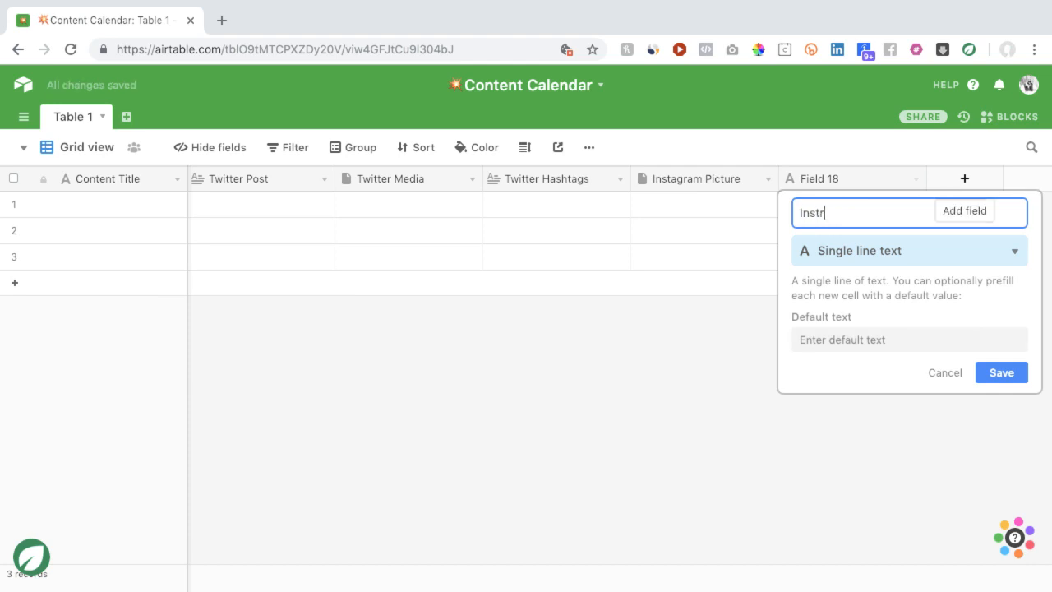
{"action": "key", "text": "BackSpace"}
{"action": "type", "text": "agram Post"}
{"action": "left_click", "coordinate": [937, 253]}
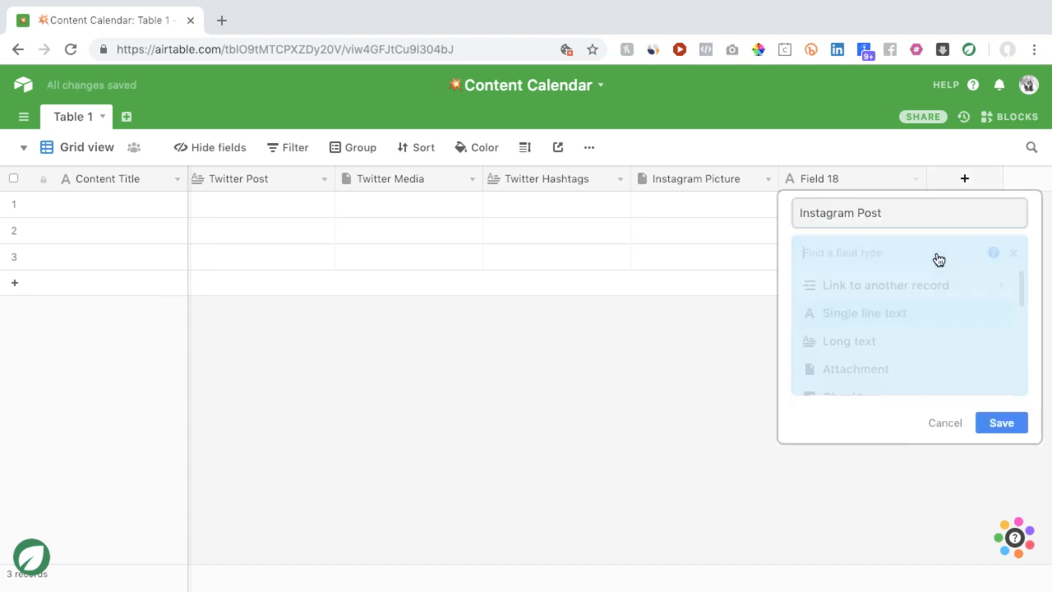
{"action": "left_click", "coordinate": [924, 312]}
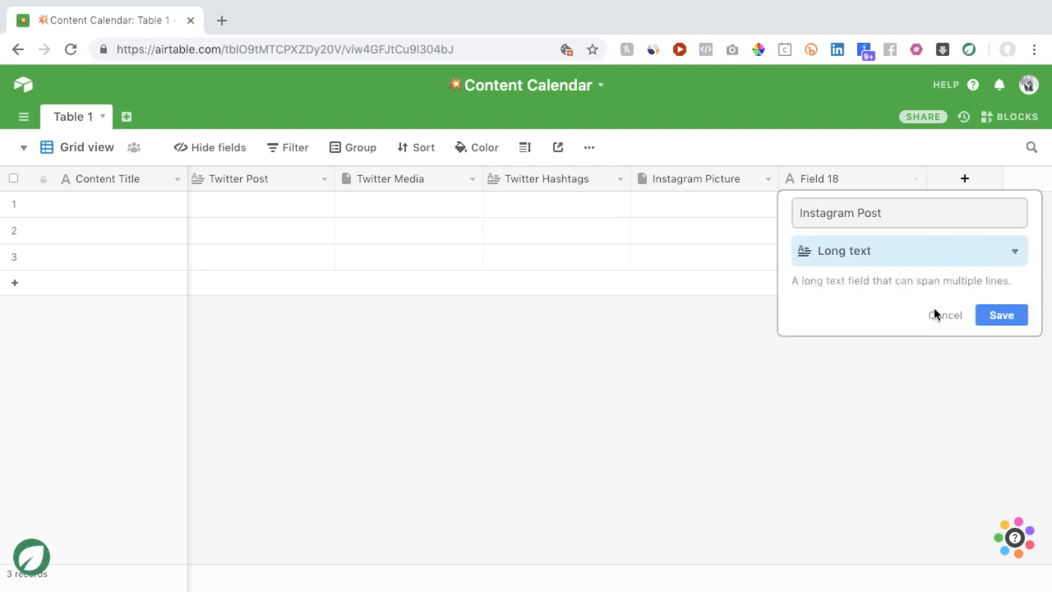
{"action": "left_click", "coordinate": [1004, 315]}
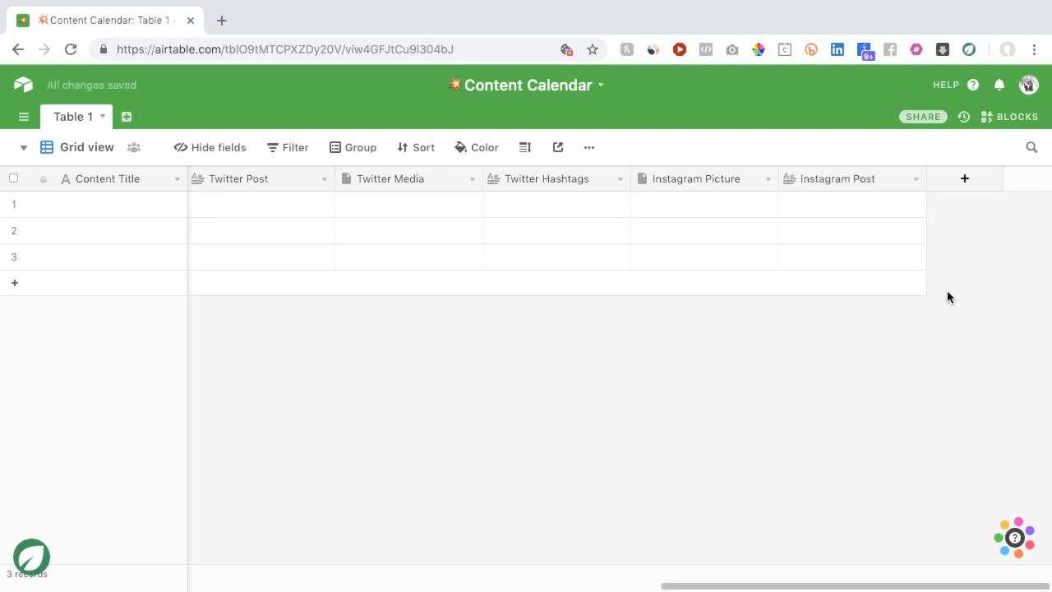
Add a field named Instagram Hashtags with the Long text type after Instagram Post
{"action": "left_click", "coordinate": [951, 190]}
{"action": "type", "text": "Instagram Hashtags"}
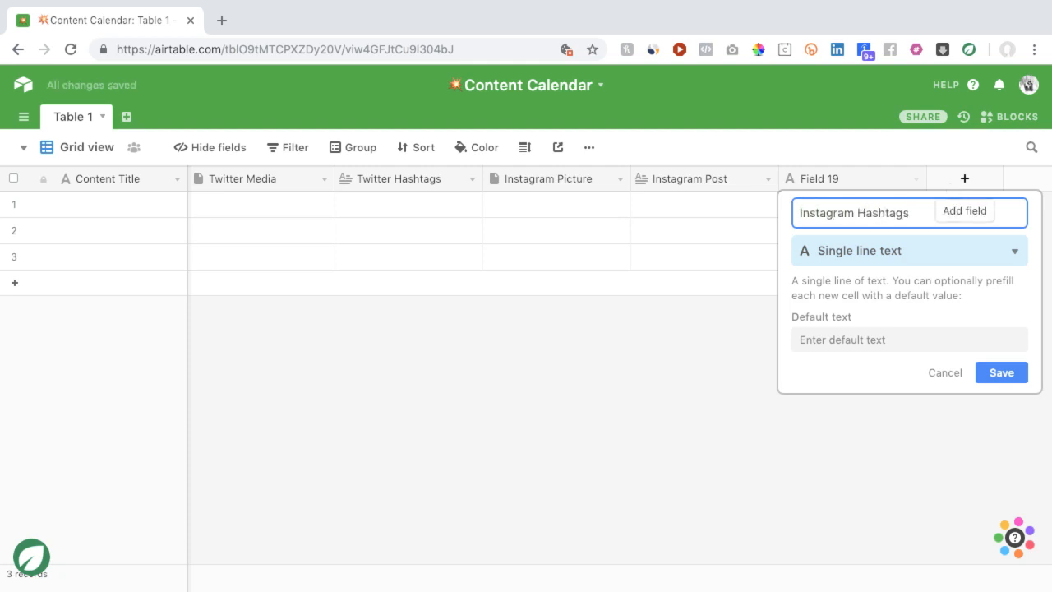
{"action": "left_click", "coordinate": [939, 249]}
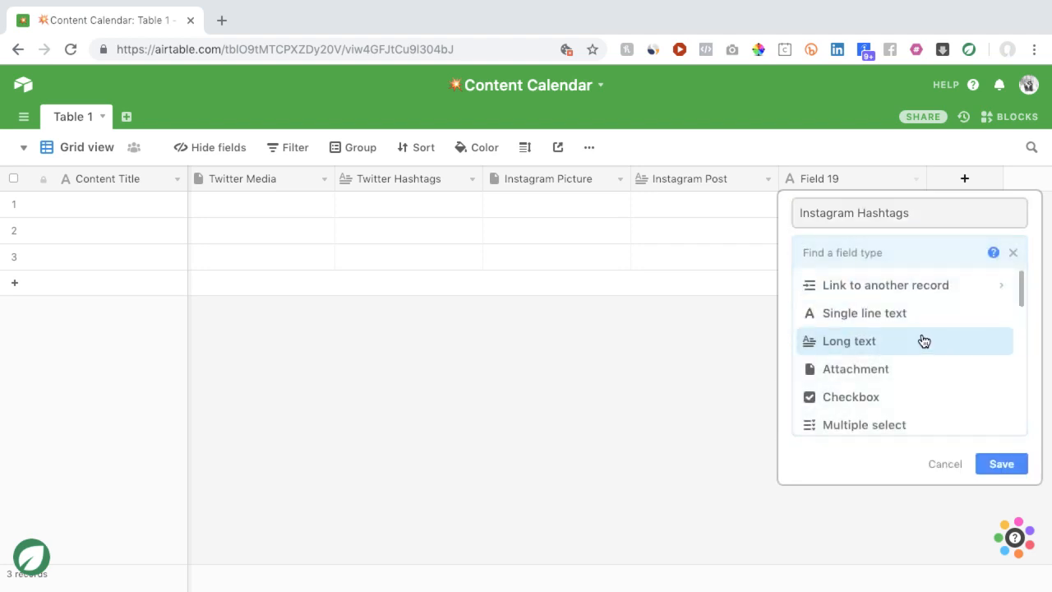
{"action": "left_click", "coordinate": [924, 340]}
{"action": "left_click", "coordinate": [1002, 320]}
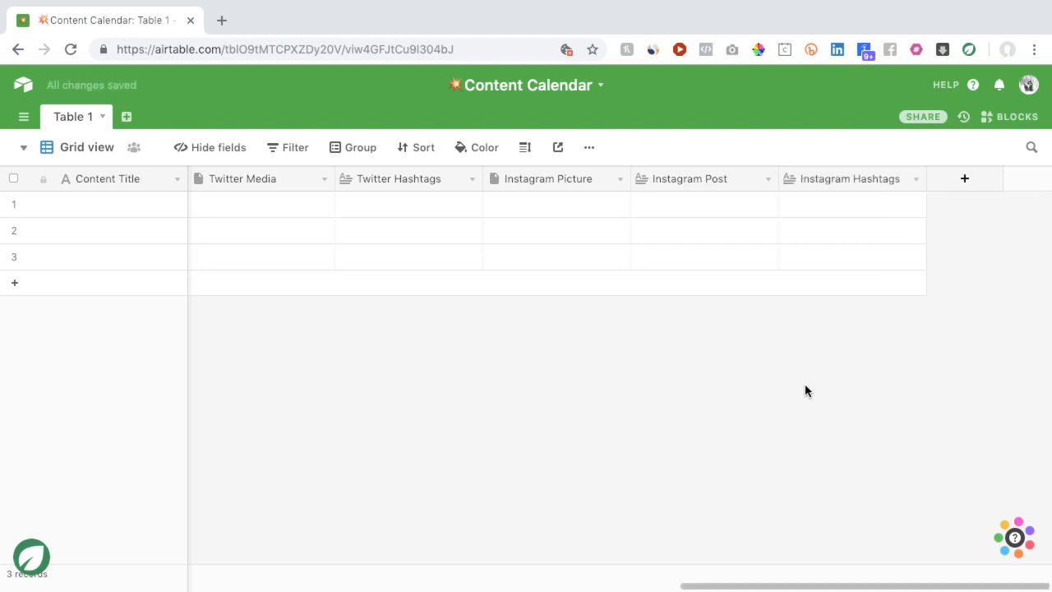
Add a field named YouTube Title with the Single line text type after Instagram Hashtags
{"action": "scroll", "coordinate": [509, 267], "scroll_direction": "left", "scroll_amount": 6}
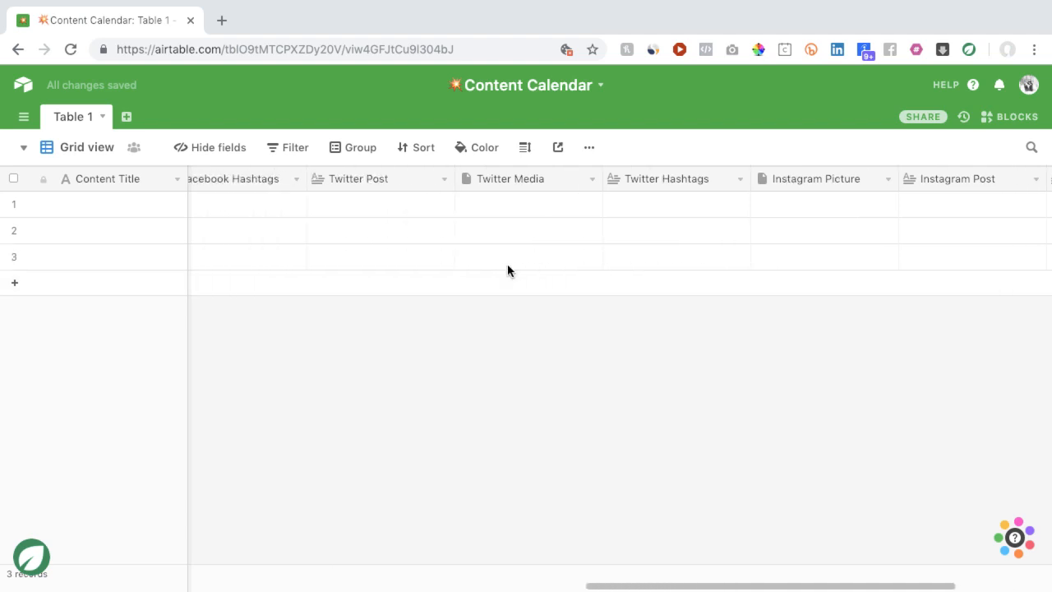
{"action": "scroll", "coordinate": [508, 265], "scroll_direction": "right", "scroll_amount": 6}
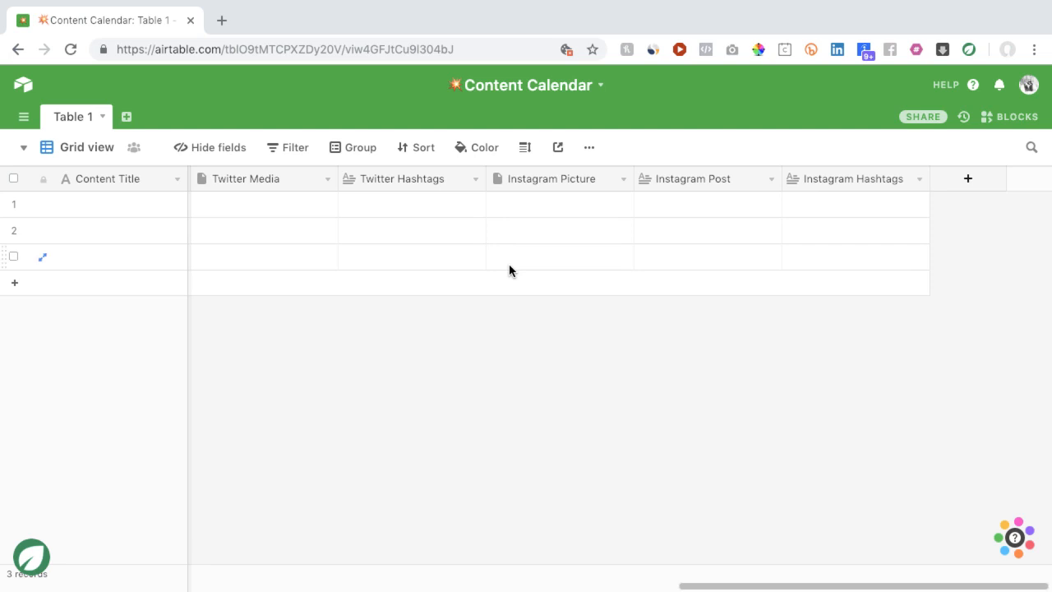
{"action": "scroll", "coordinate": [509, 264], "scroll_direction": "left", "scroll_amount": 1}
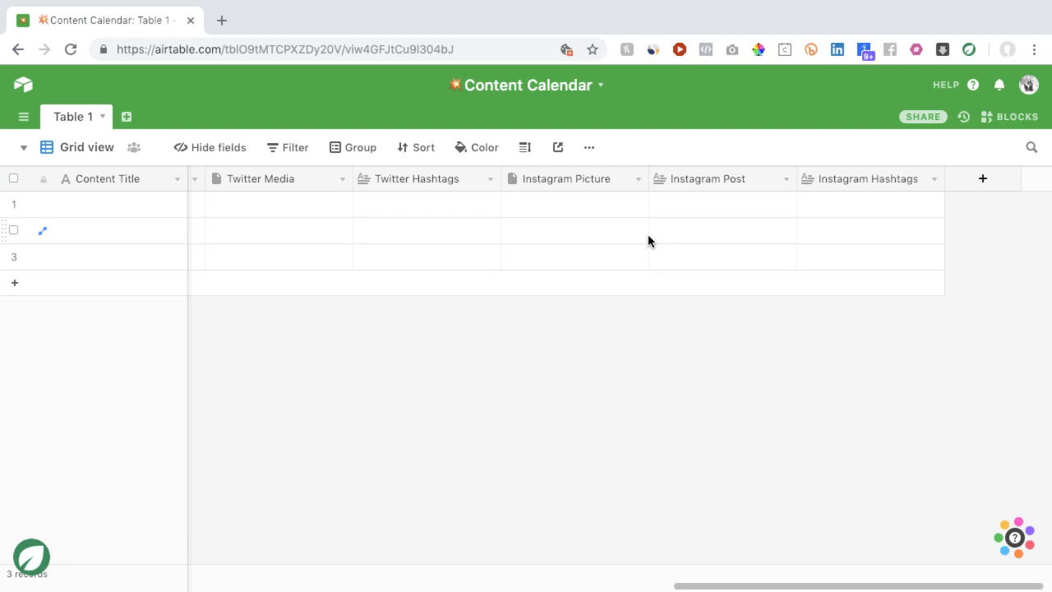
{"action": "left_click", "coordinate": [978, 192]}
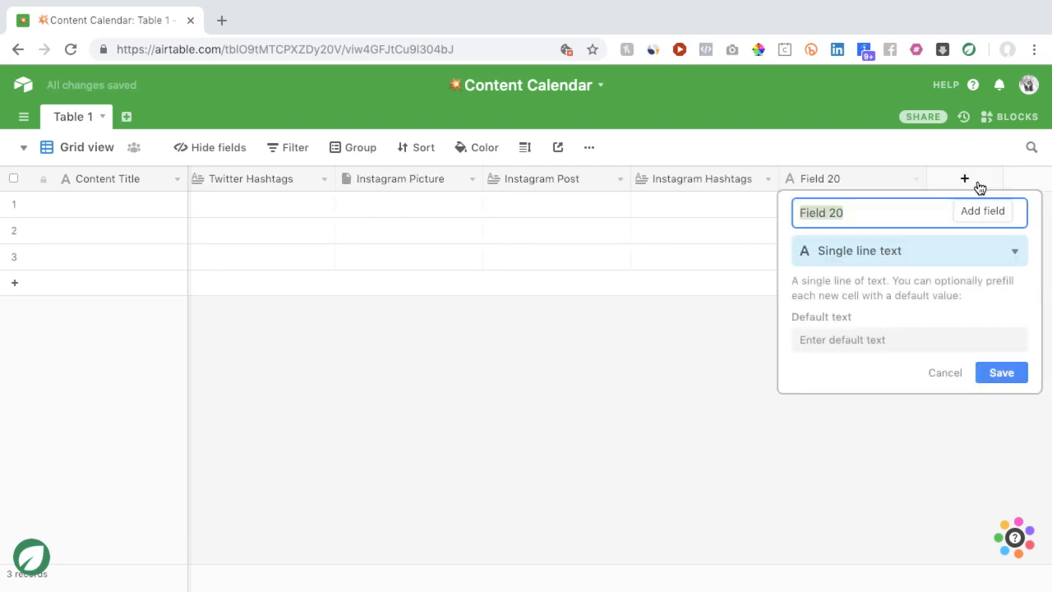
{"action": "type", "text": "Yesu"}
{"action": "key", "text": "BackSpace"}
{"action": "key", "text": "BackSpace"}
{"action": "key", "text": "BackSpace"}
{"action": "type", "text": "ouTubeTi"}
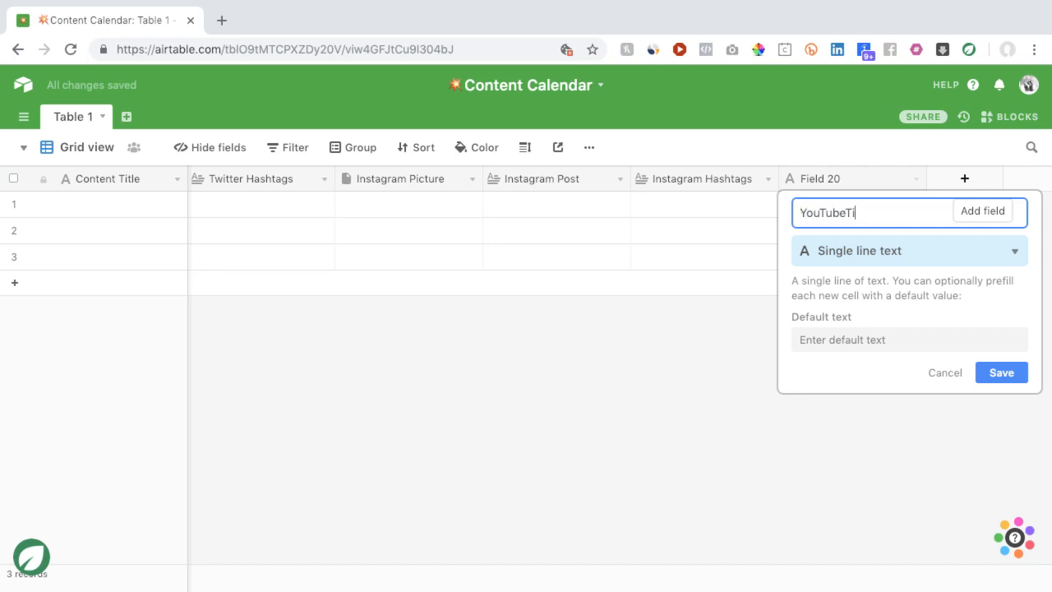
{"action": "key", "text": "BackSpace"}
{"action": "type", "text": "Tiel"}
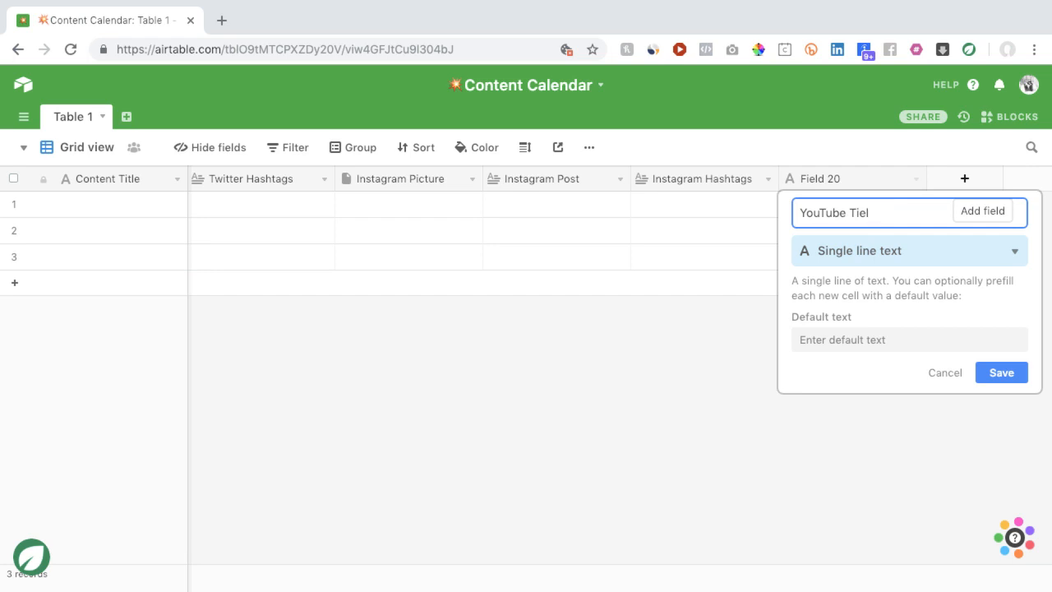
{"action": "type", "text": "tle"}
{"action": "left_click", "coordinate": [1006, 371]}
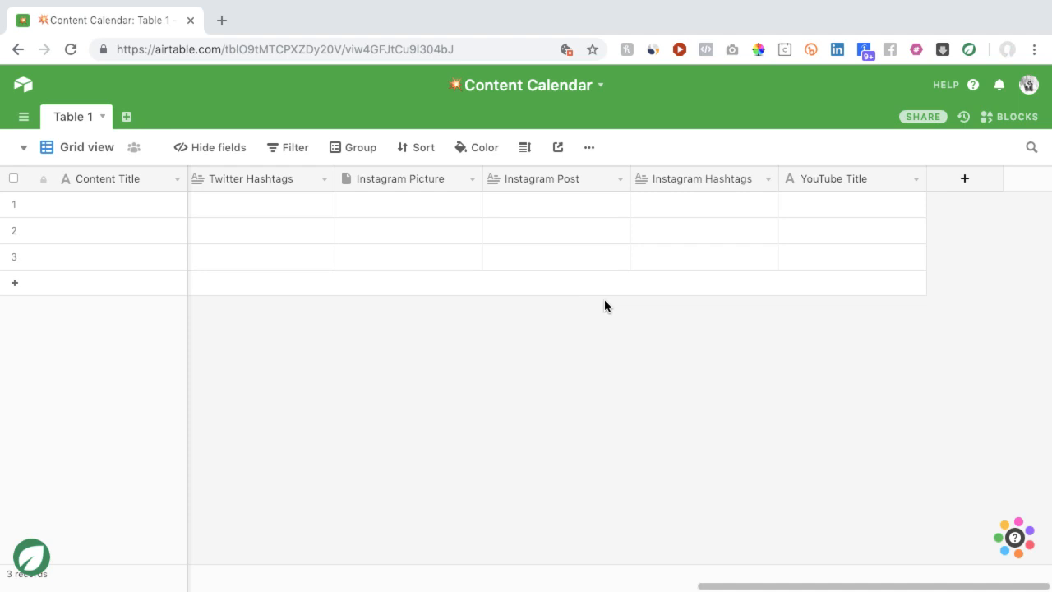
Duplicate the Instagram Picture field and move the copy to the end, after YouTube Title
{"action": "right_click", "coordinate": [413, 180]}
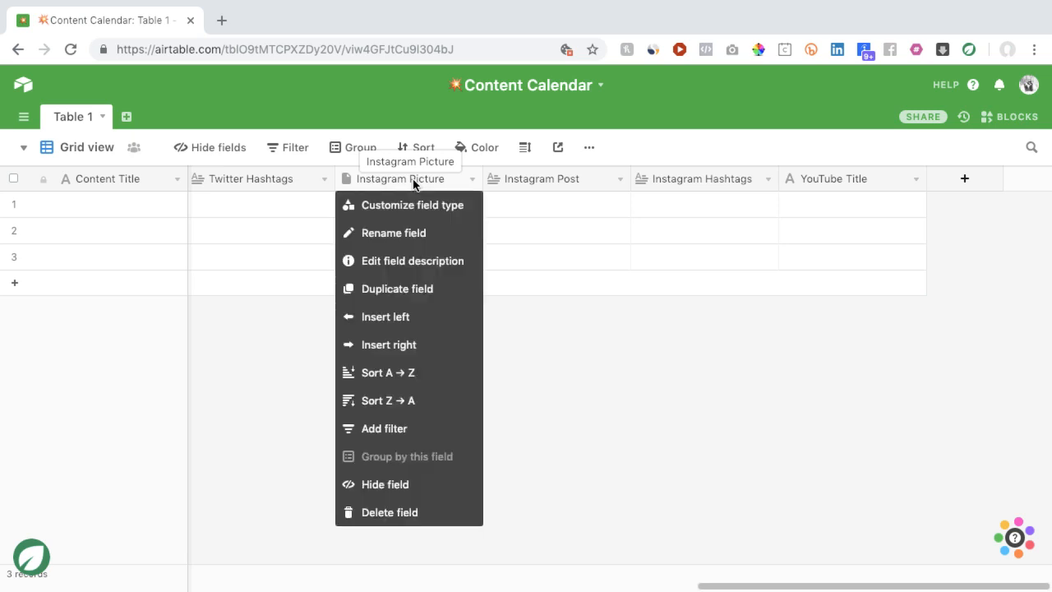
{"action": "left_click", "coordinate": [426, 290]}
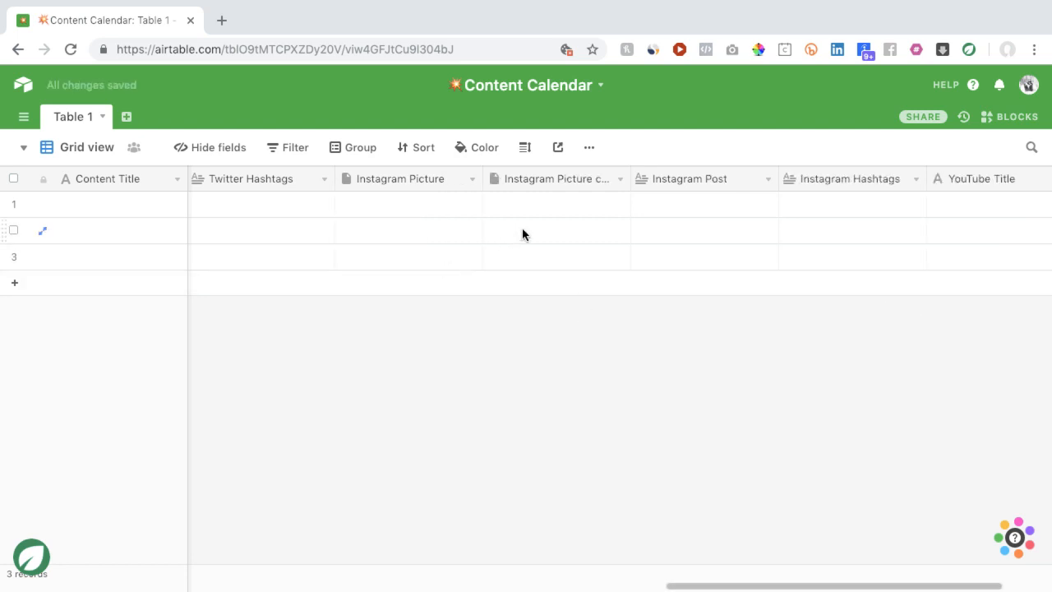
{"action": "scroll", "coordinate": [521, 232], "scroll_direction": "right", "scroll_amount": 3}
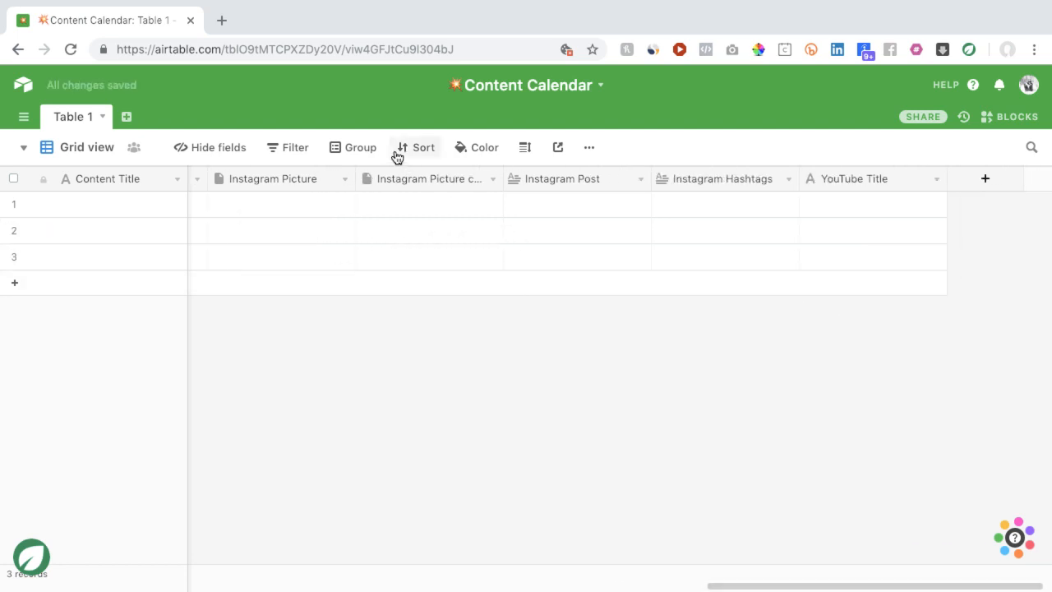
{"action": "left_click_drag", "start_coordinate": [411, 174], "coordinate": [918, 171]}
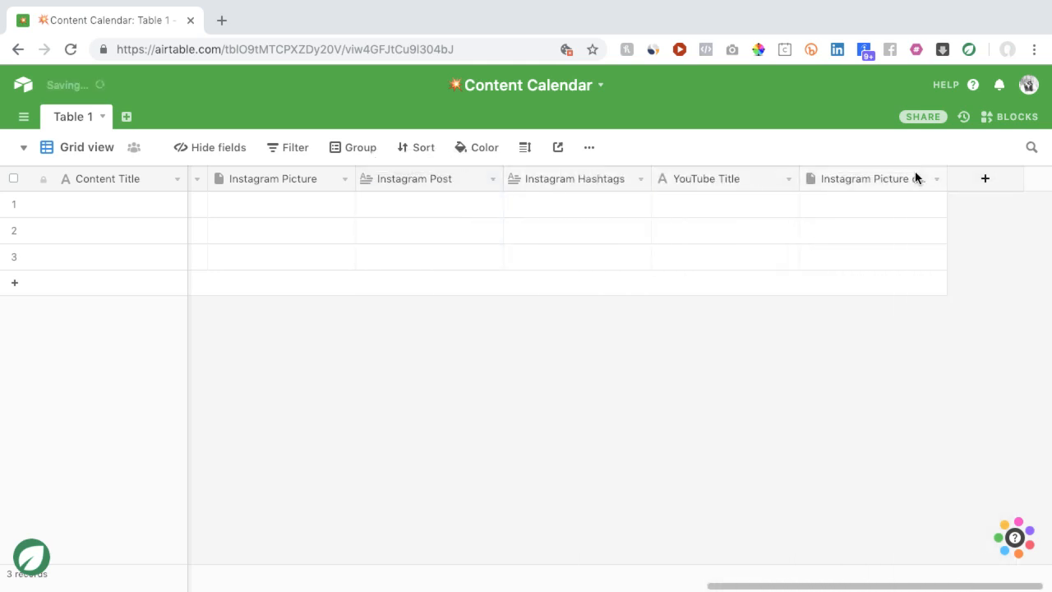
Rename the copied attachment field after YouTube Title as YouTube Thumbnail
{"action": "left_click", "coordinate": [874, 179]}
{"action": "double_click", "coordinate": [875, 179]}
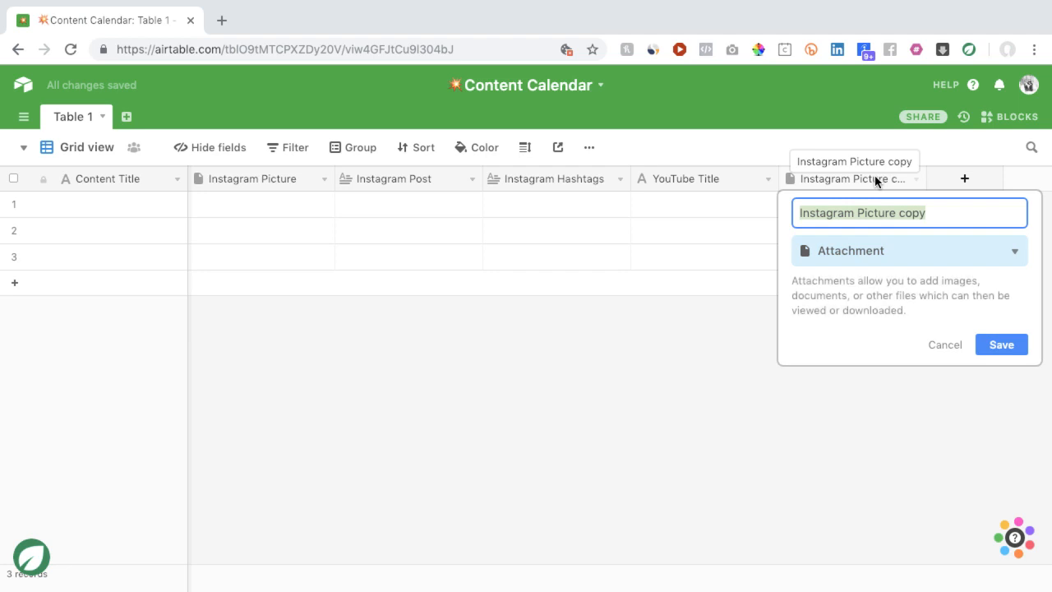
{"action": "type", "text": "Youtu"}
{"action": "key", "text": "BackSpace"}
{"action": "key", "text": "BackSpace"}
{"action": "type", "text": "Tube Thumbnail"}
{"action": "left_click", "coordinate": [1018, 343]}
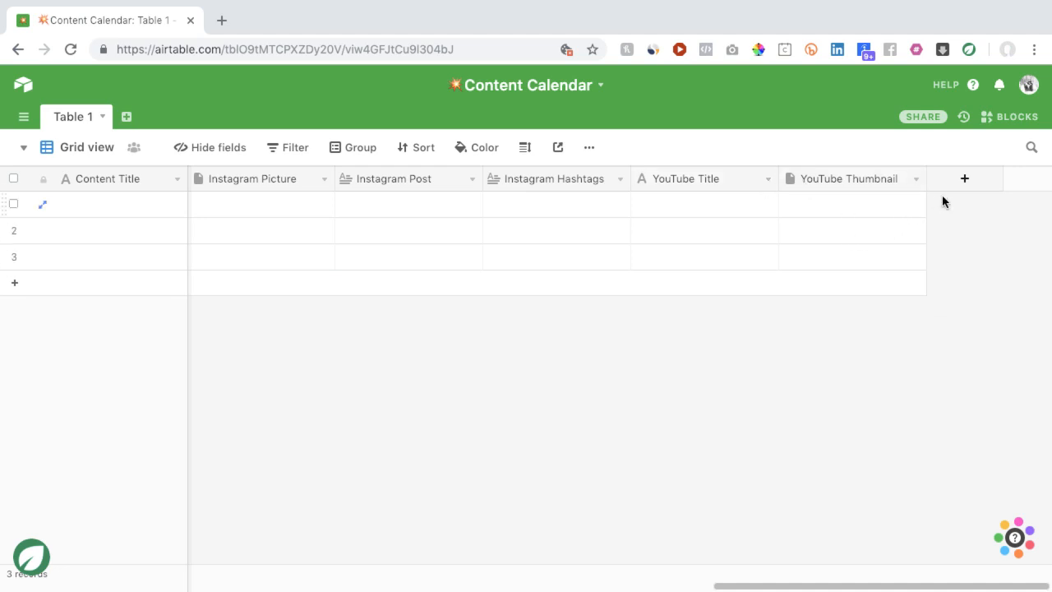
Add a field named YouTube Description with the Long text type after YouTube Thumbnail
{"action": "left_click", "coordinate": [961, 181]}
{"action": "type", "text": "YouTube Des"}
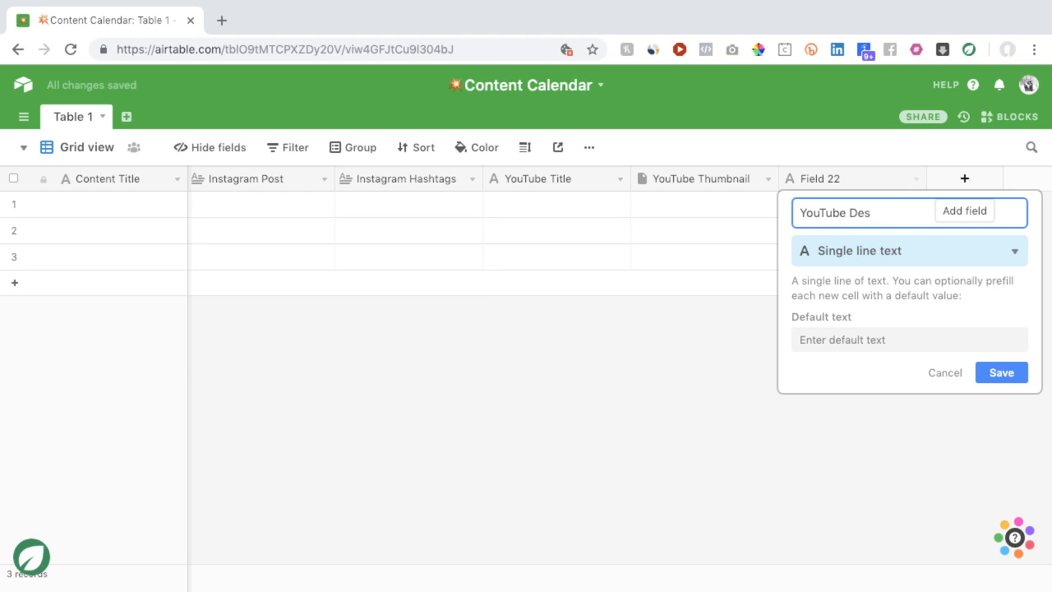
{"action": "type", "text": "pcription"}
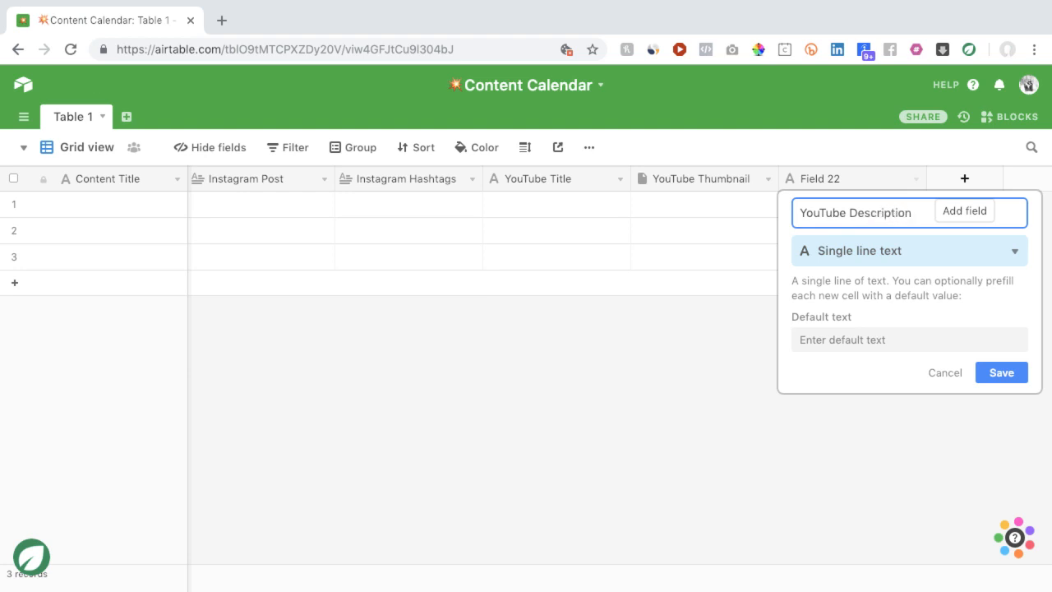
{"action": "left_click", "coordinate": [949, 251]}
{"action": "type", "text": "lo"}
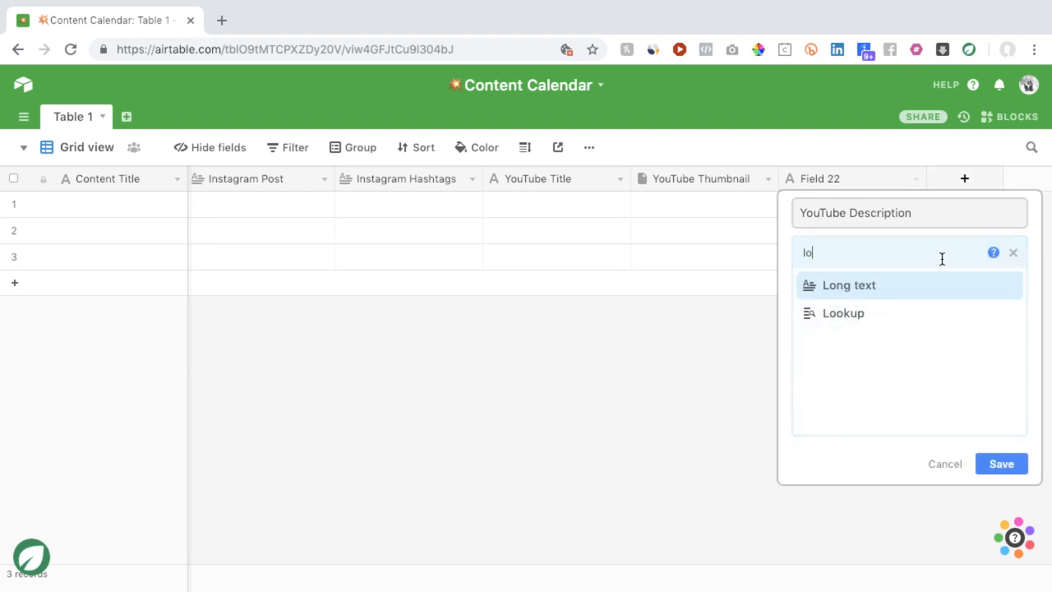
{"action": "left_click", "coordinate": [931, 288]}
{"action": "left_click", "coordinate": [997, 315]}
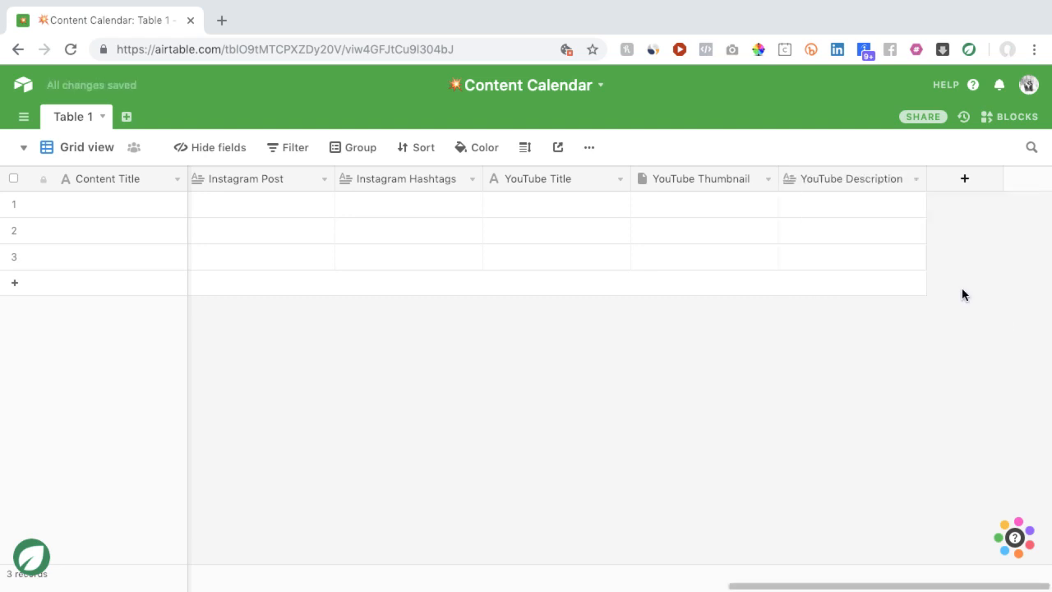
Add a field named YouTube Link with the URL type after YouTube Description
{"action": "left_click", "coordinate": [950, 181]}
{"action": "type", "text": "YouTube Link"}
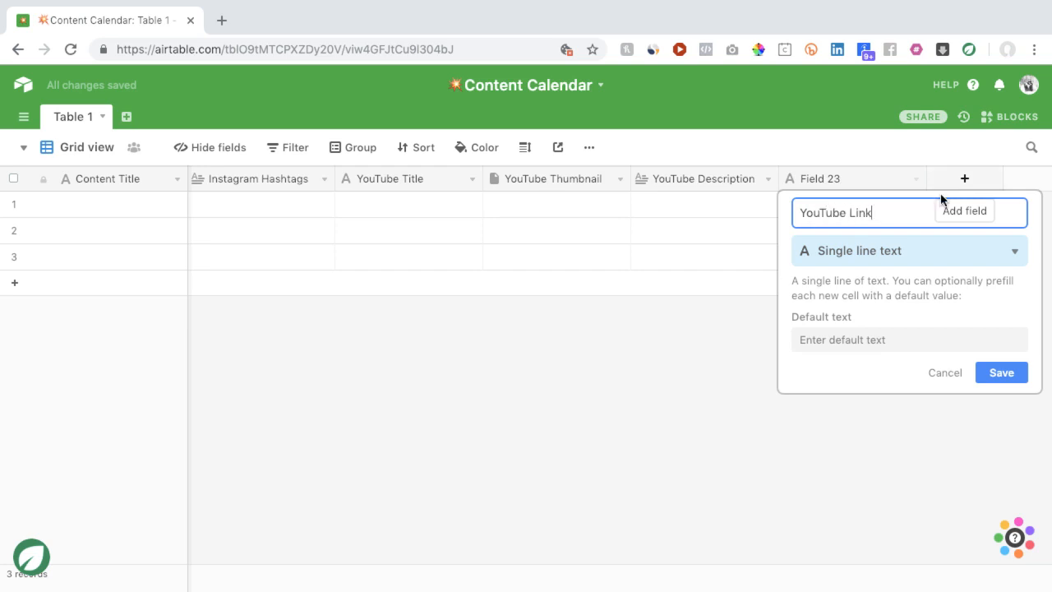
{"action": "left_click", "coordinate": [939, 252]}
{"action": "type", "text": "ur"}
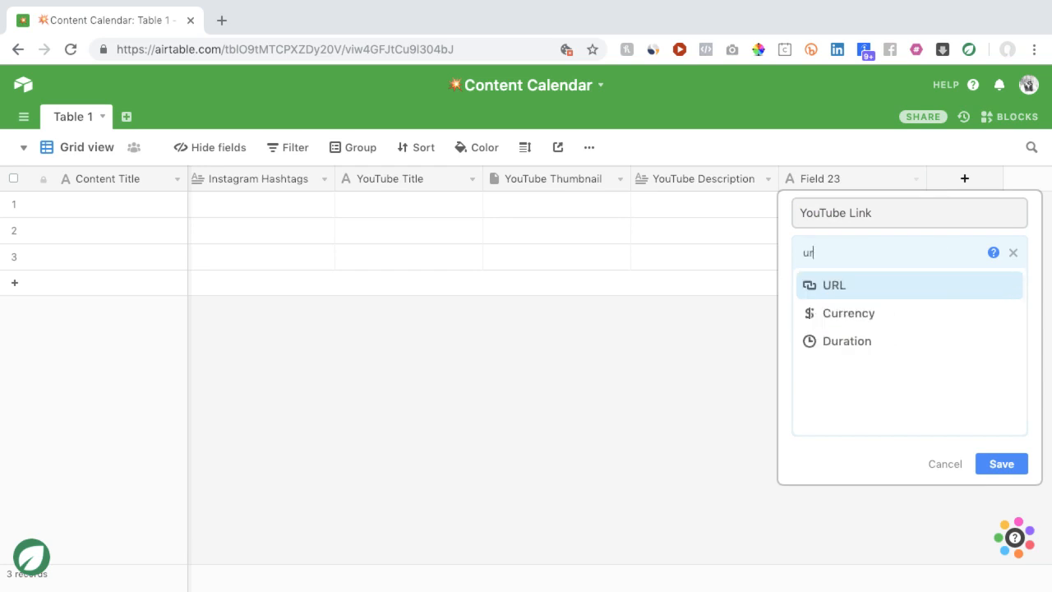
{"action": "left_click", "coordinate": [937, 286]}
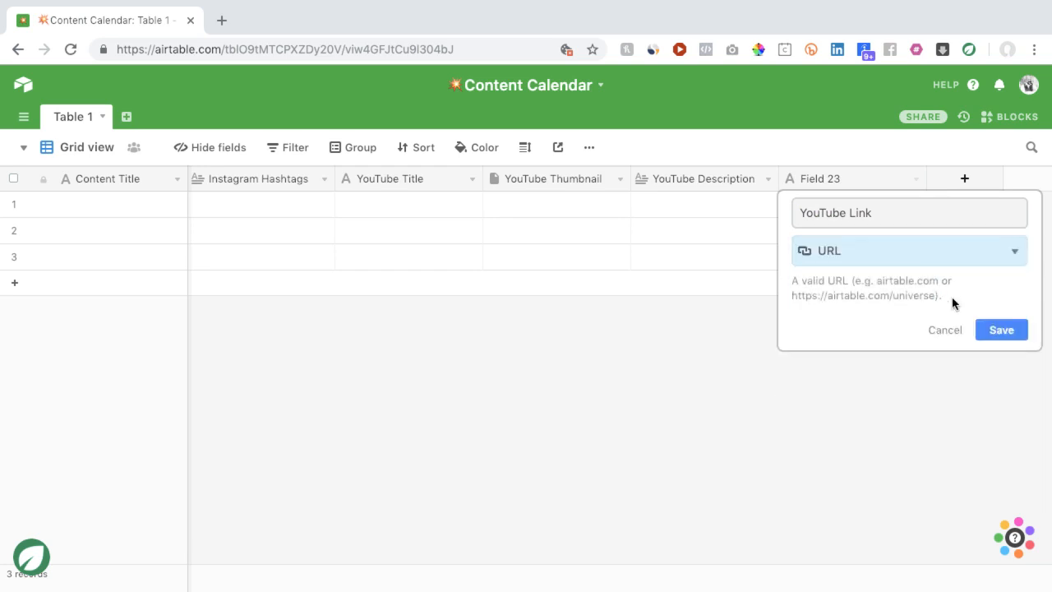
{"action": "left_click", "coordinate": [1013, 330]}
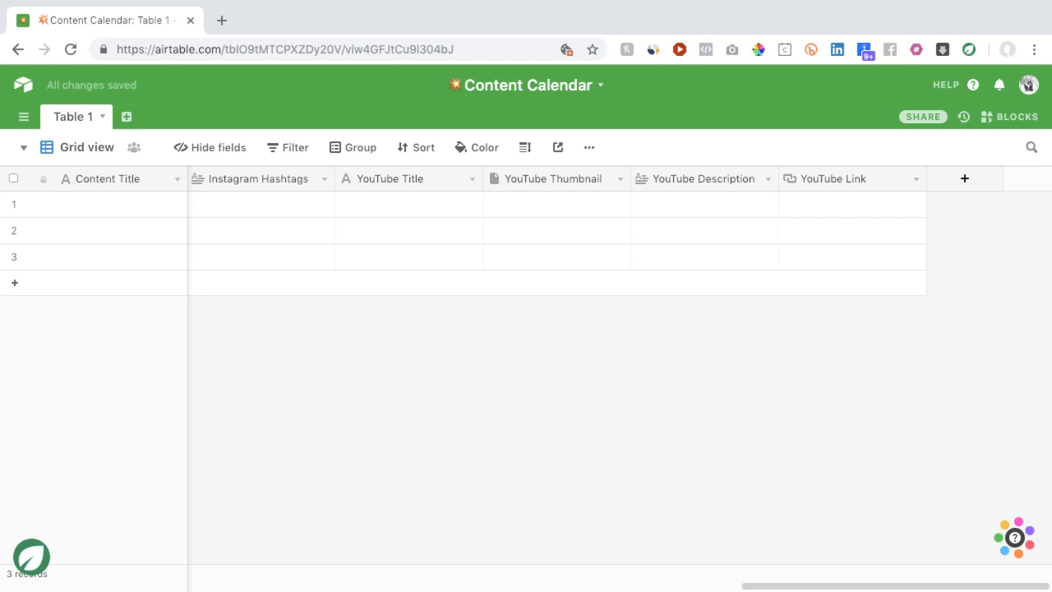
Add a field named YouTube Hashtags with the Long text type after YouTube Link
{"action": "left_click", "coordinate": [953, 188]}
{"action": "type", "text": "Yout"}
{"action": "type", "text": "Tube Hash"}
{"action": "type", "text": "tags"}
{"action": "left_click", "coordinate": [958, 263]}
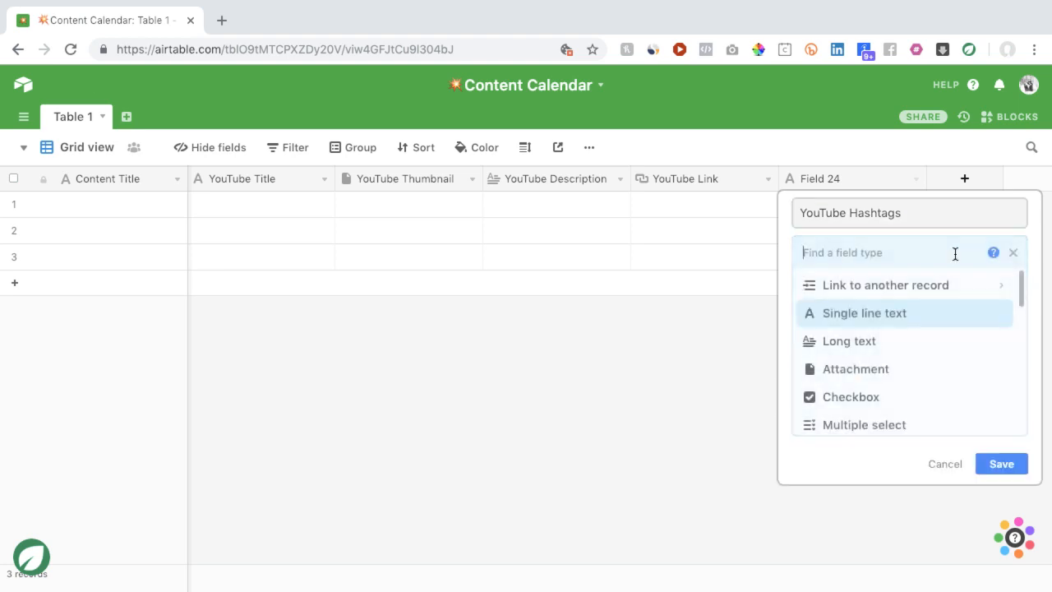
{"action": "scroll", "coordinate": [950, 291], "scroll_direction": "down", "scroll_amount": 1}
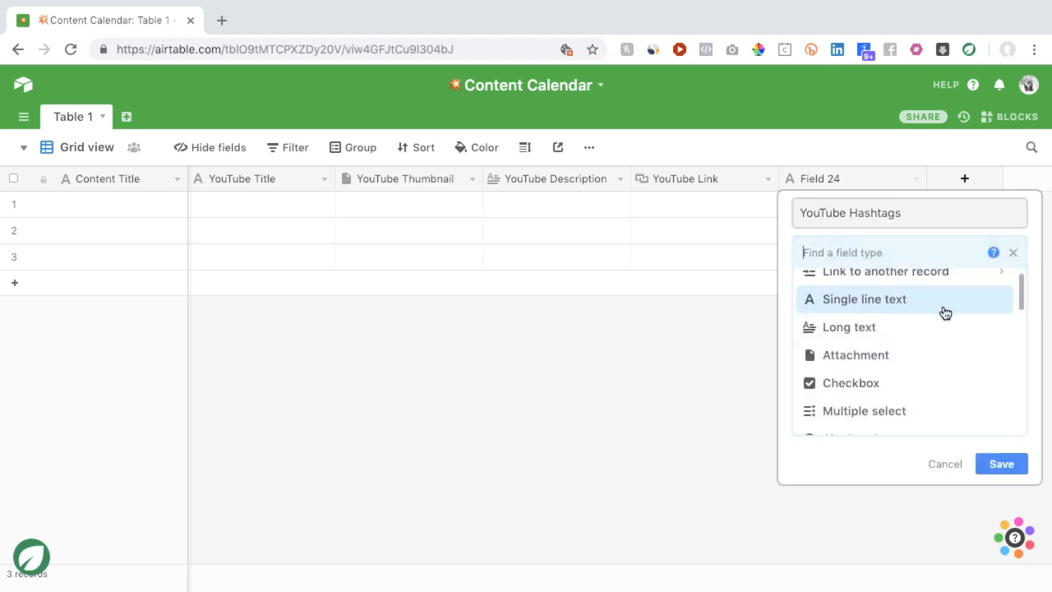
{"action": "left_click", "coordinate": [941, 330]}
{"action": "left_click", "coordinate": [1000, 321]}
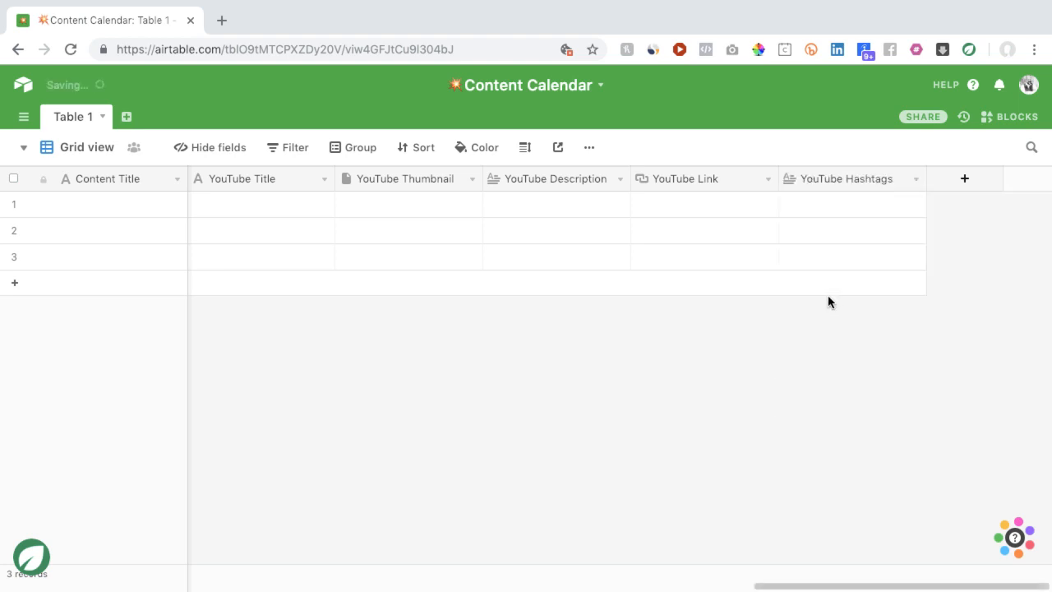
Review all the table's fields from Content Type through YouTube Hashtags
{"action": "scroll", "coordinate": [344, 230], "scroll_direction": "left", "scroll_amount": 3}
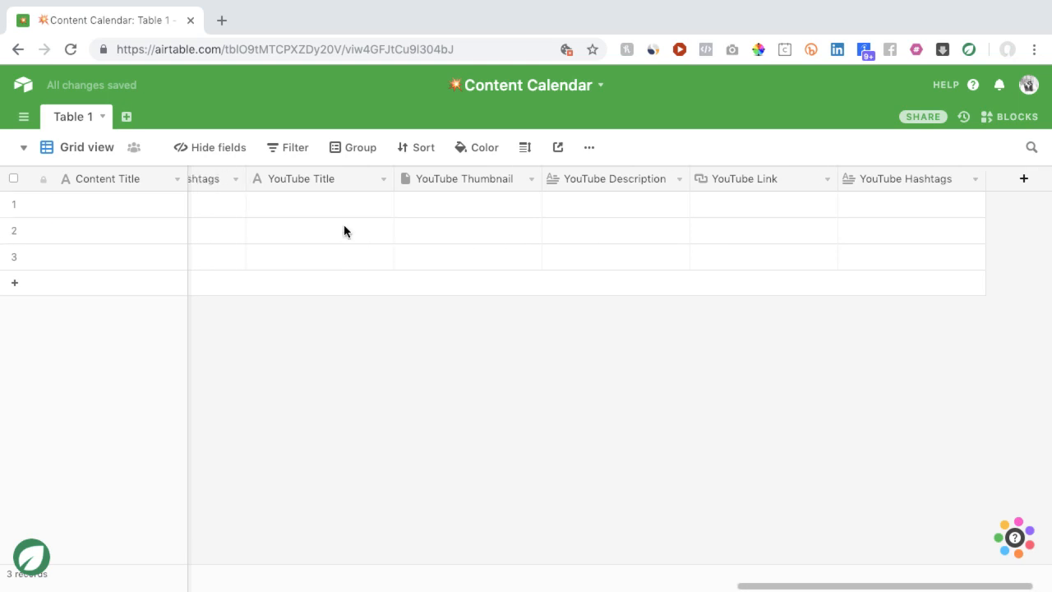
{"action": "scroll", "coordinate": [344, 231], "scroll_direction": "right", "scroll_amount": 3}
{"action": "scroll", "coordinate": [344, 231], "scroll_direction": "left", "scroll_amount": 1}
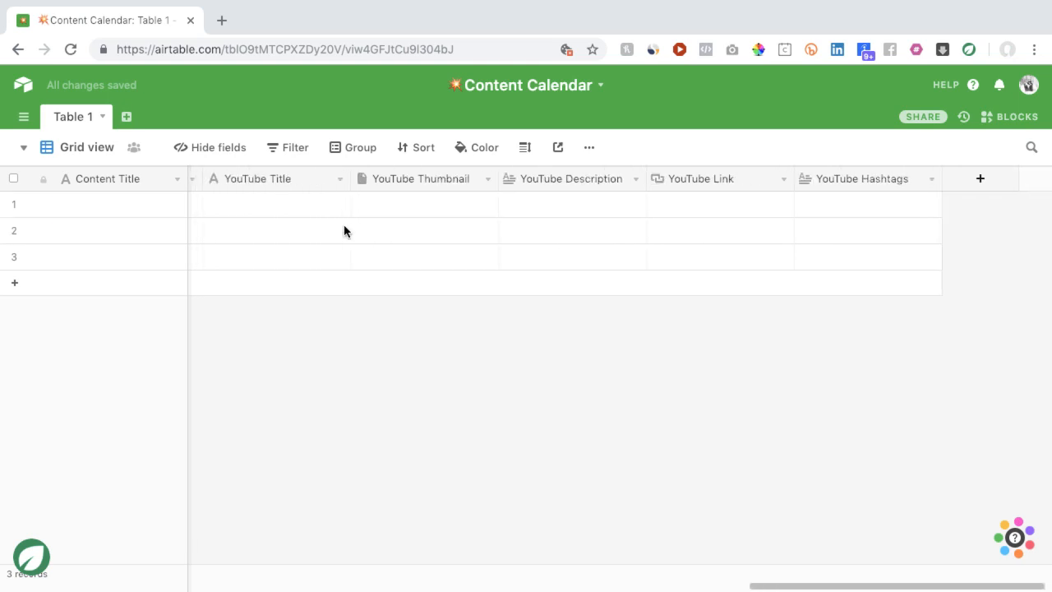
{"action": "scroll", "coordinate": [535, 242], "scroll_direction": "right", "scroll_amount": 1}
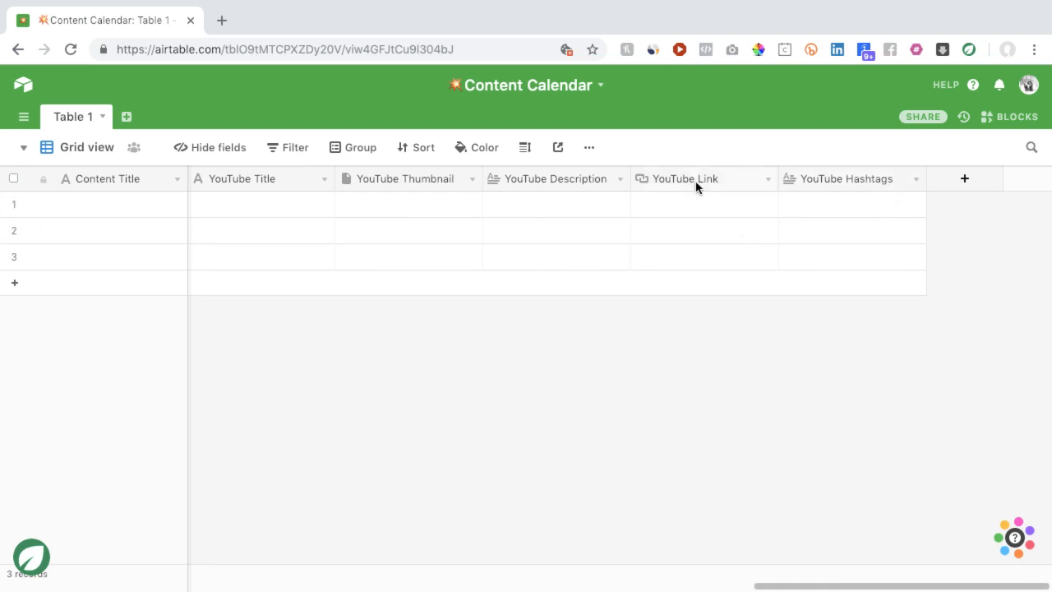
{"action": "scroll", "coordinate": [431, 231], "scroll_direction": "left", "scroll_amount": 20}
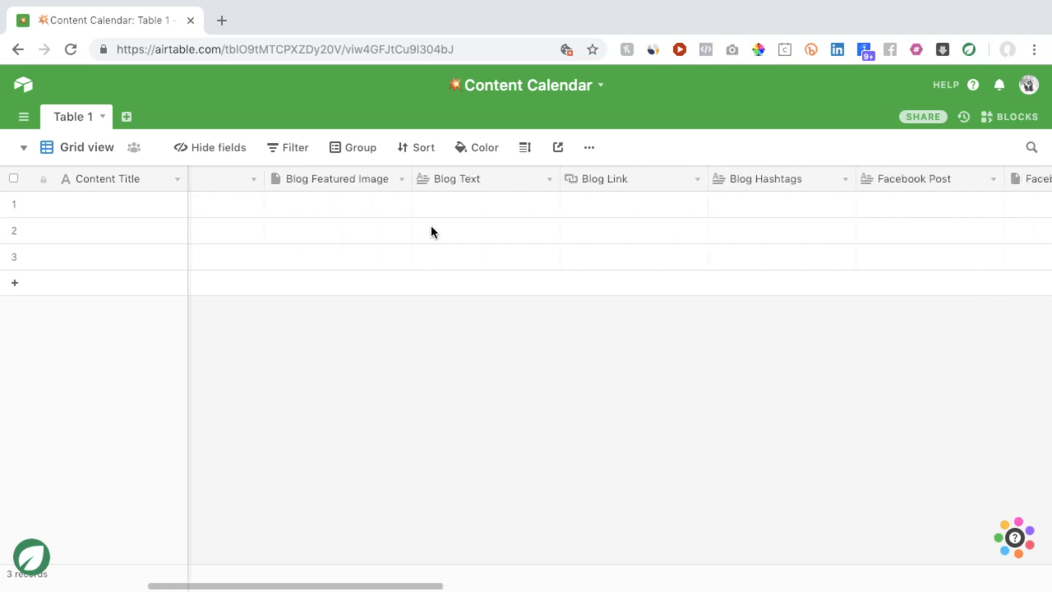
{"action": "scroll", "coordinate": [431, 231], "scroll_direction": "left", "scroll_amount": 5}
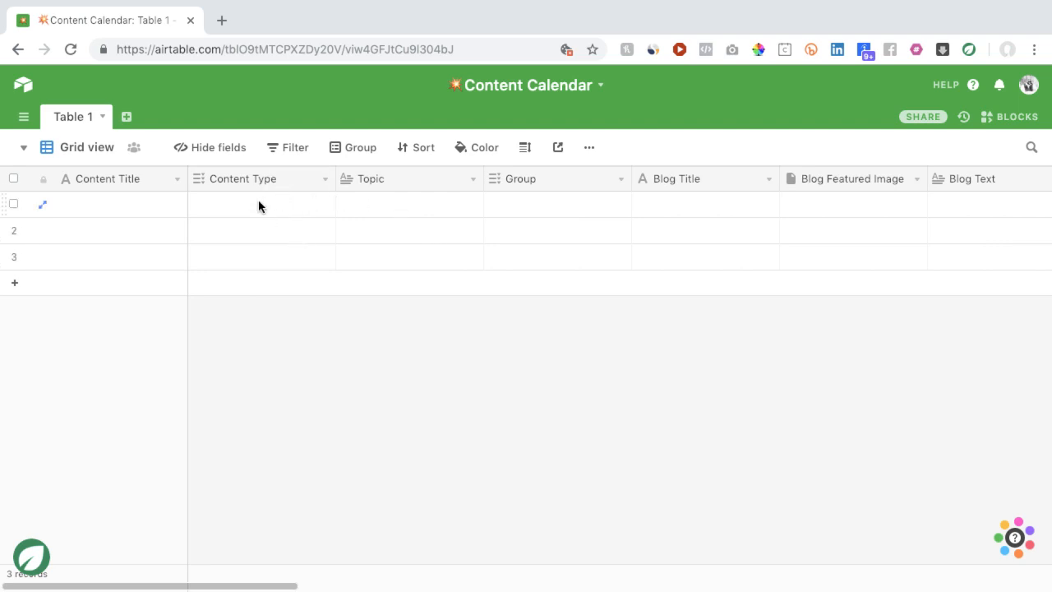
{"action": "scroll", "coordinate": [274, 218], "scroll_direction": "right", "scroll_amount": 20}
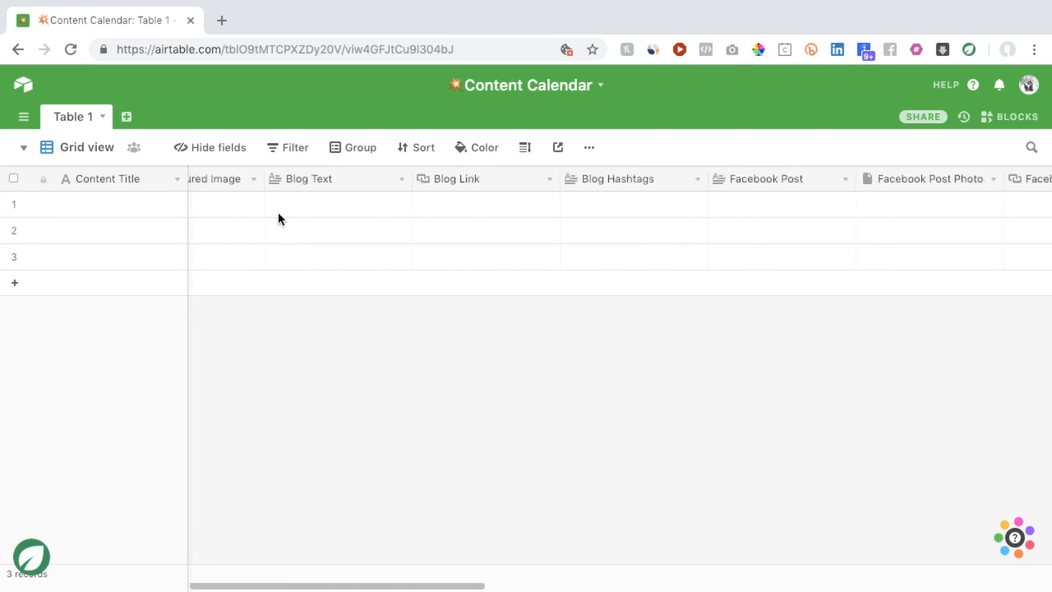
{"action": "scroll", "coordinate": [278, 217], "scroll_direction": "right", "scroll_amount": 5}
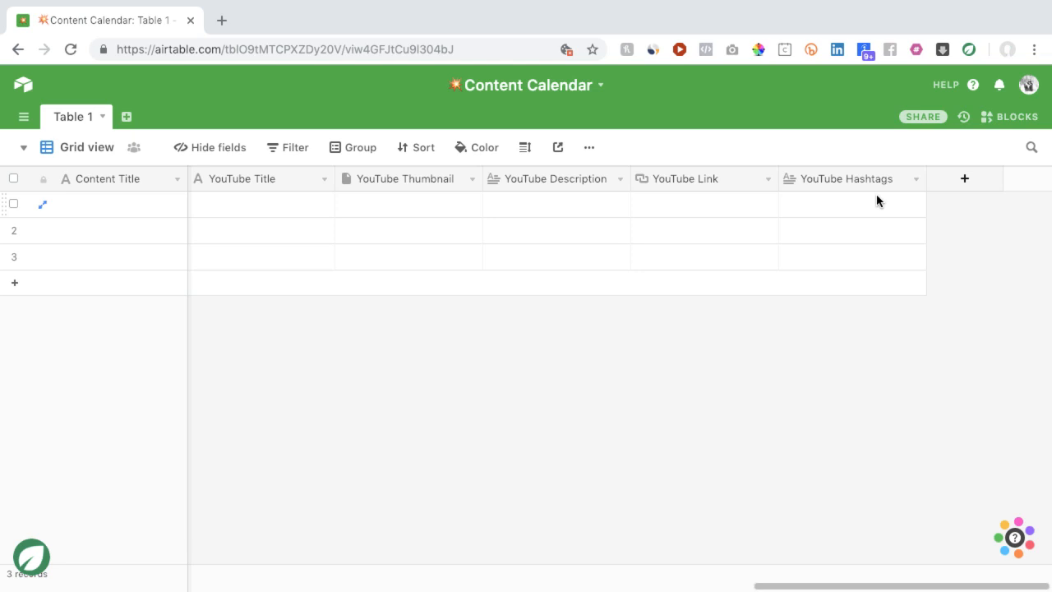
Add a field named Due Date with the Date type after YouTube Hashtags, using the Local date format without a time field
{"action": "left_click", "coordinate": [956, 190]}
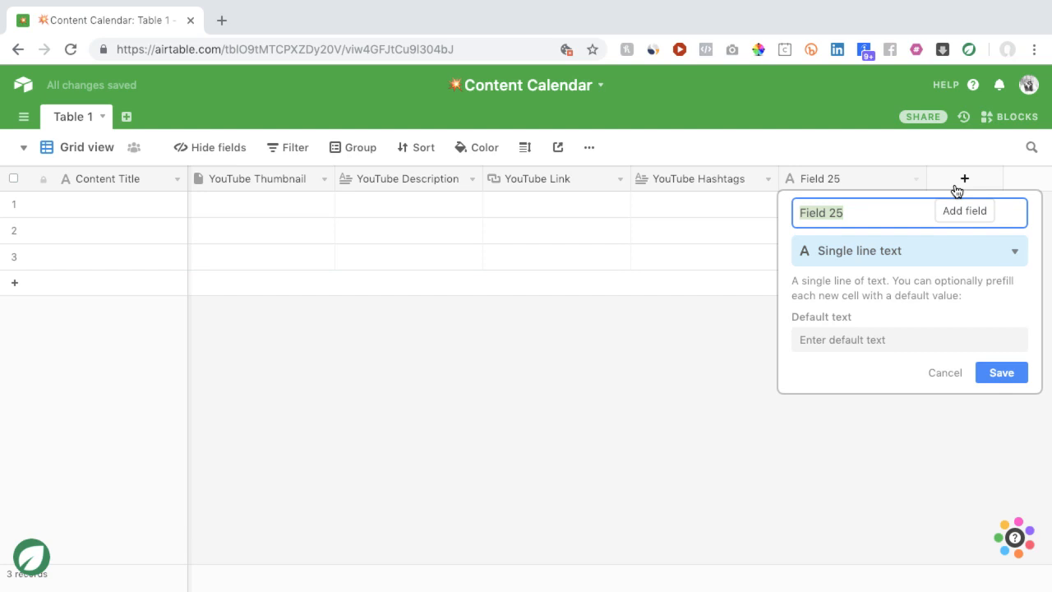
{"action": "type", "text": "Due Date"}
{"action": "left_click", "coordinate": [933, 249]}
{"action": "type", "text": "da"}
{"action": "left_click", "coordinate": [918, 286]}
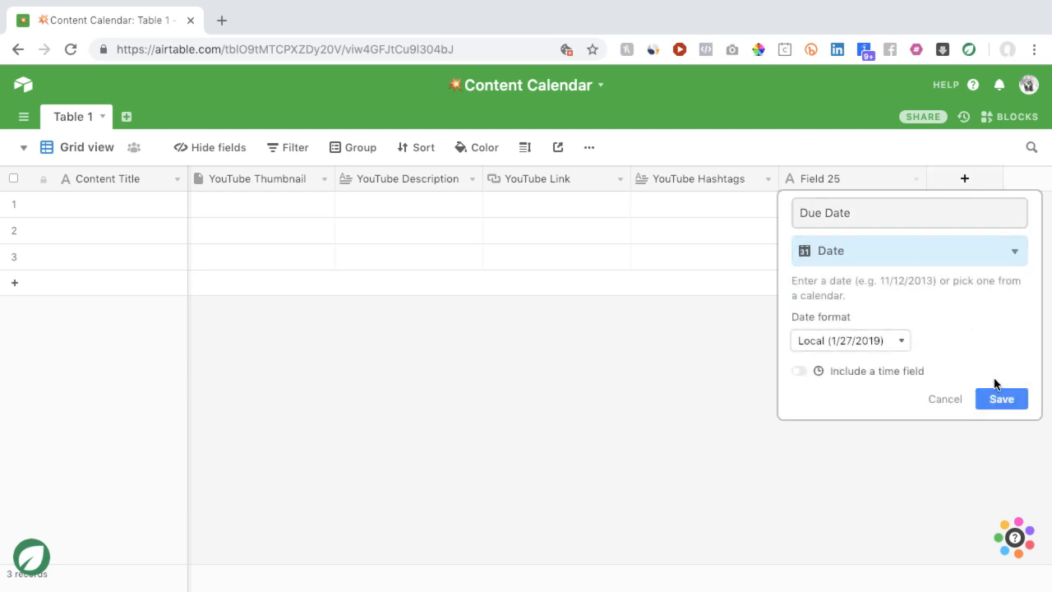
{"action": "left_click", "coordinate": [892, 343]}
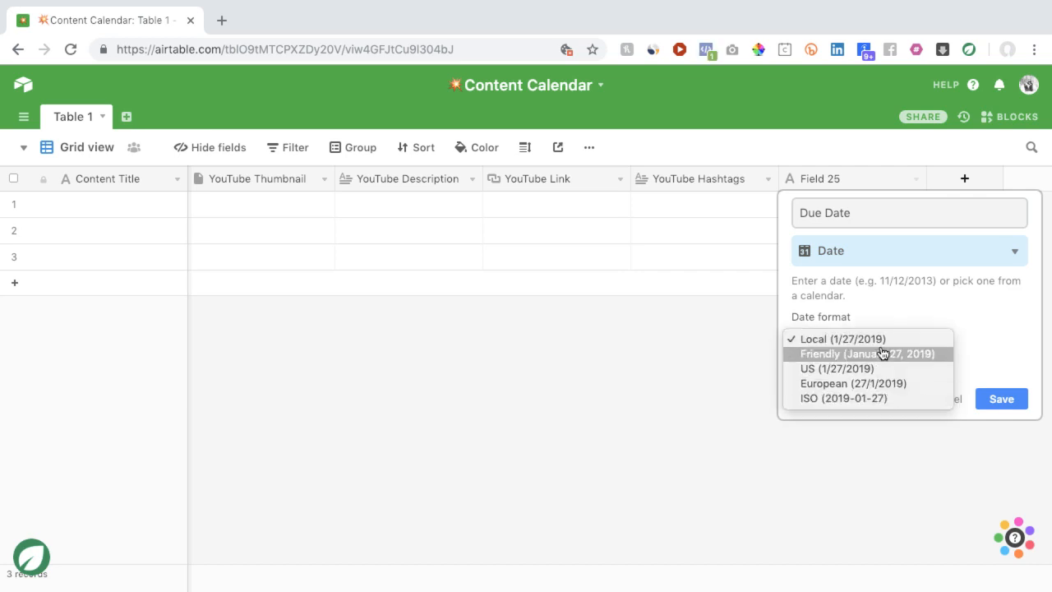
{"action": "left_click", "coordinate": [978, 329]}
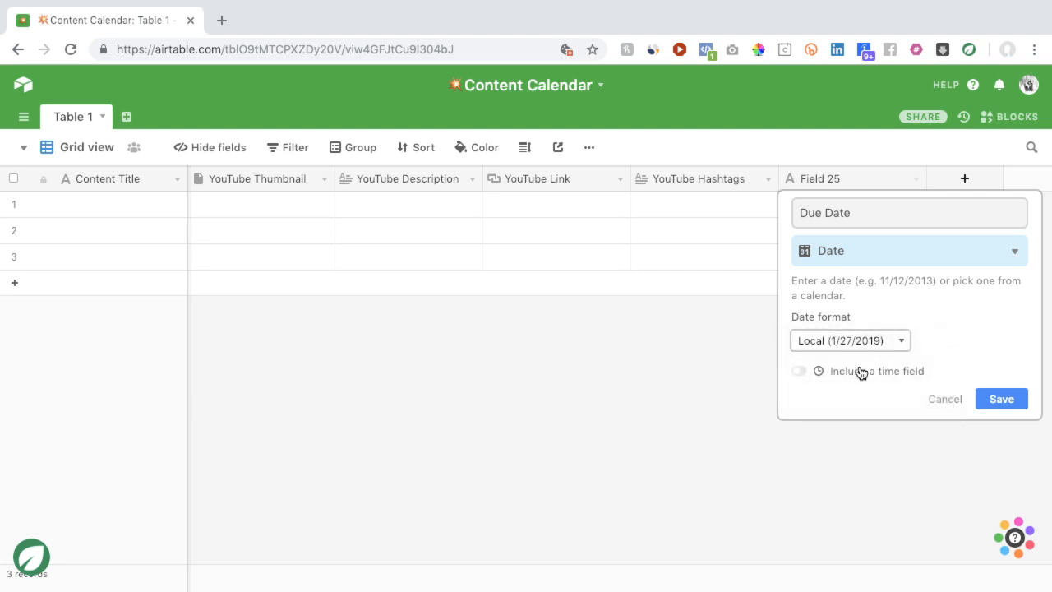
{"action": "left_click", "coordinate": [802, 372]}
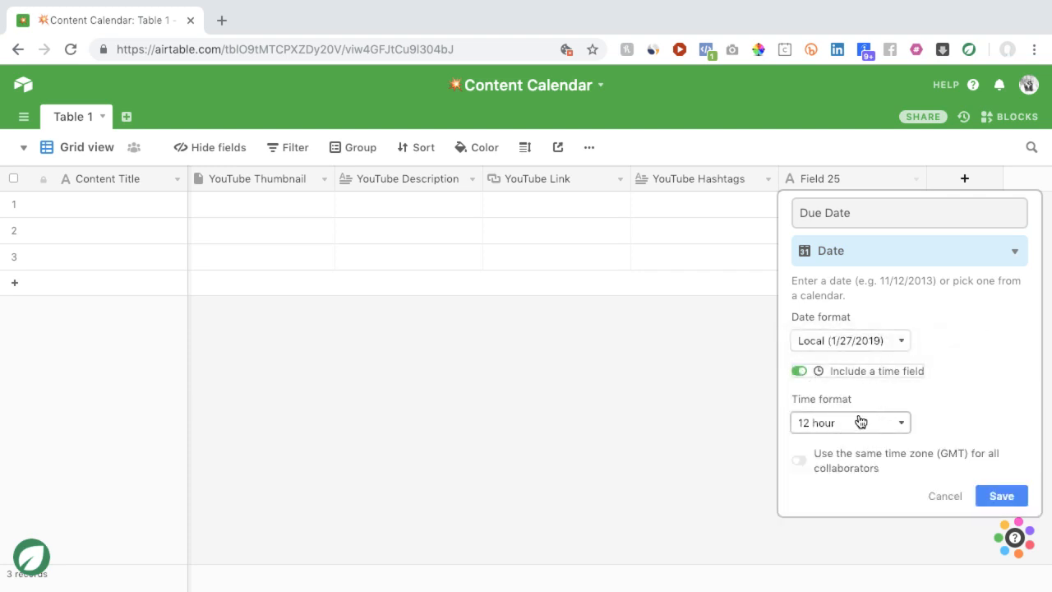
{"action": "left_click", "coordinate": [800, 371]}
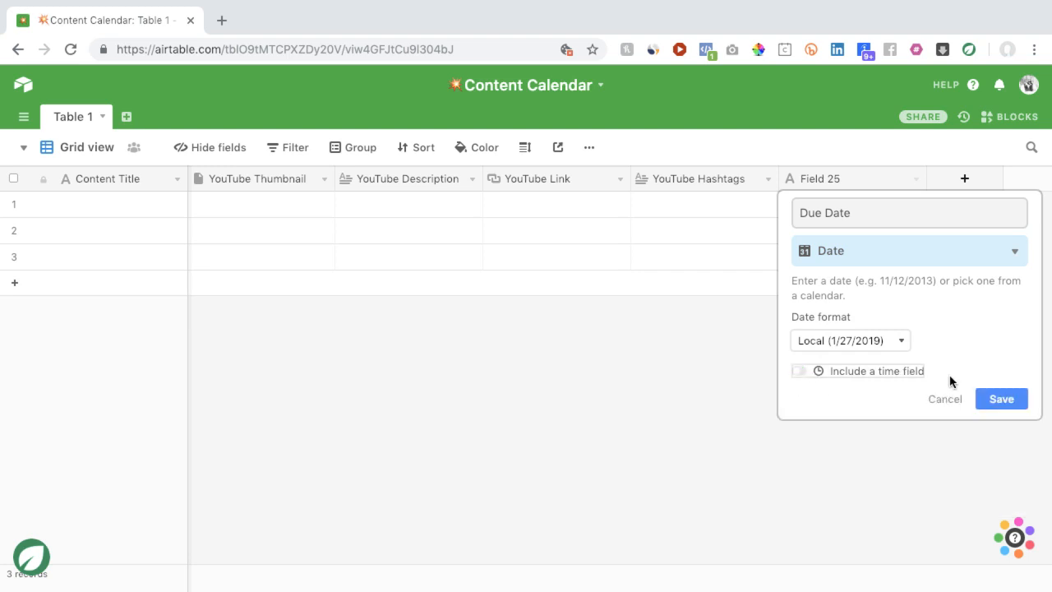
{"action": "left_click", "coordinate": [1002, 400]}
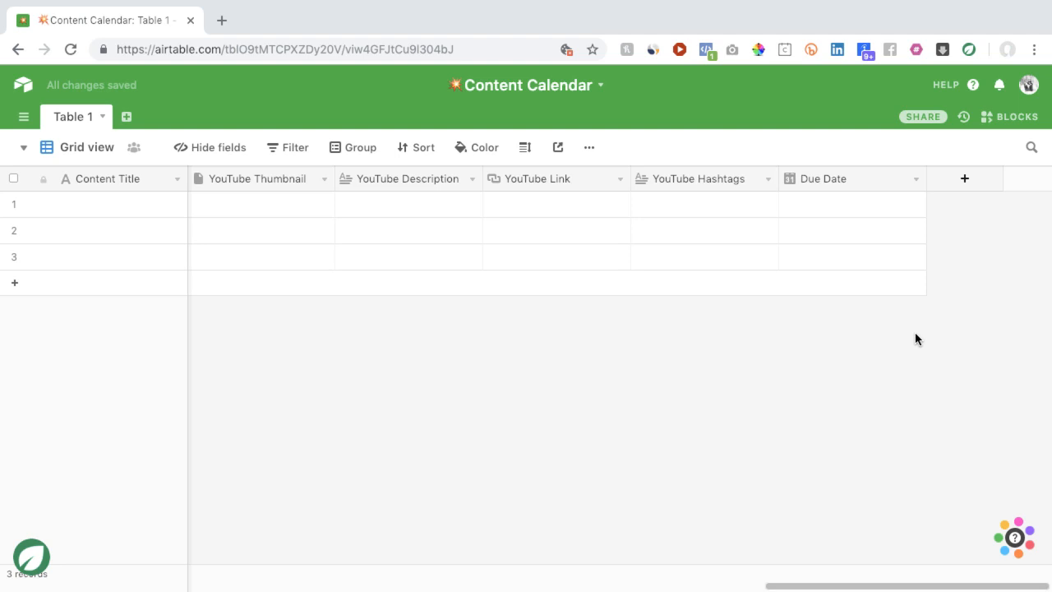
Duplicate the Due Date field
{"action": "scroll", "coordinate": [915, 333], "scroll_direction": "left", "scroll_amount": 1}
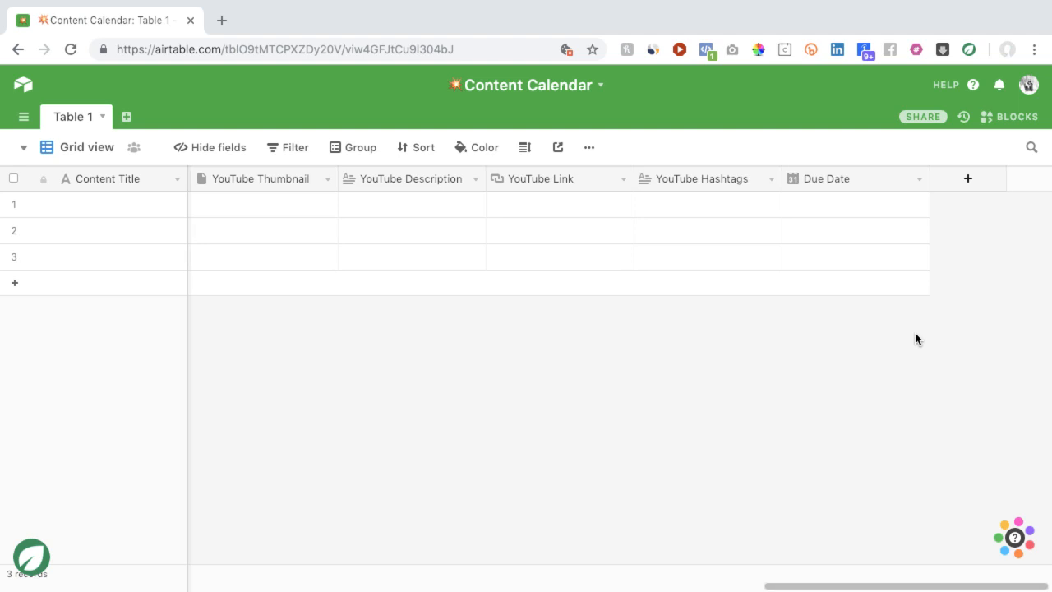
{"action": "scroll", "coordinate": [916, 339], "scroll_direction": "right", "scroll_amount": 1}
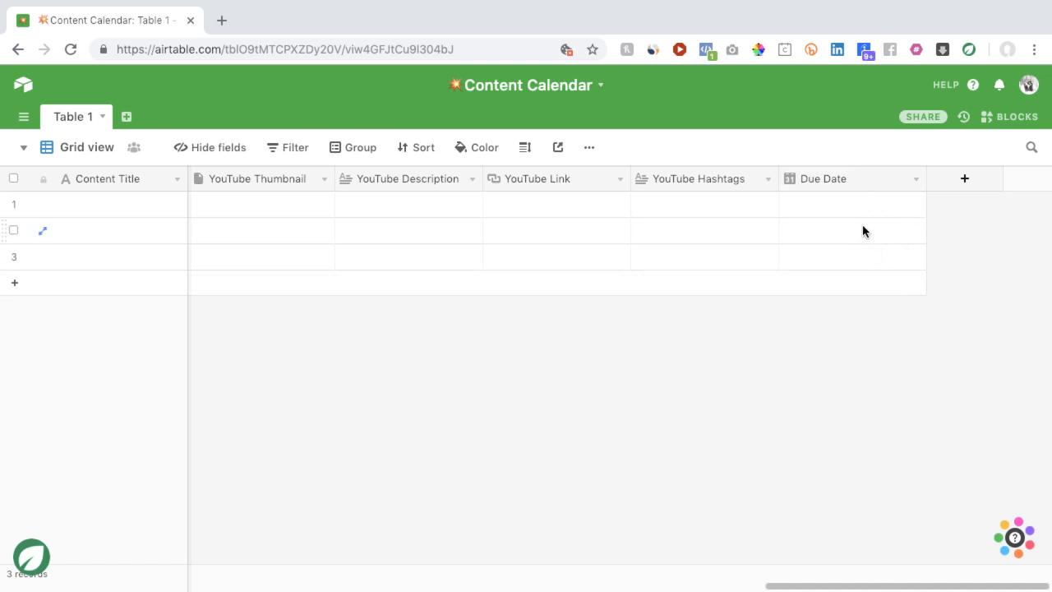
{"action": "right_click", "coordinate": [842, 178]}
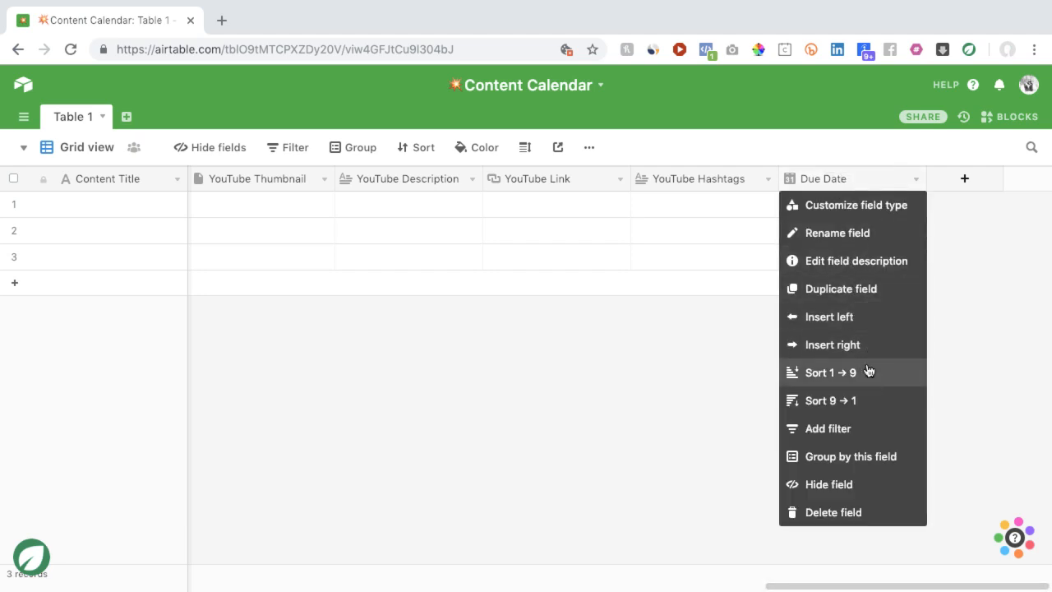
{"action": "left_click", "coordinate": [867, 292]}
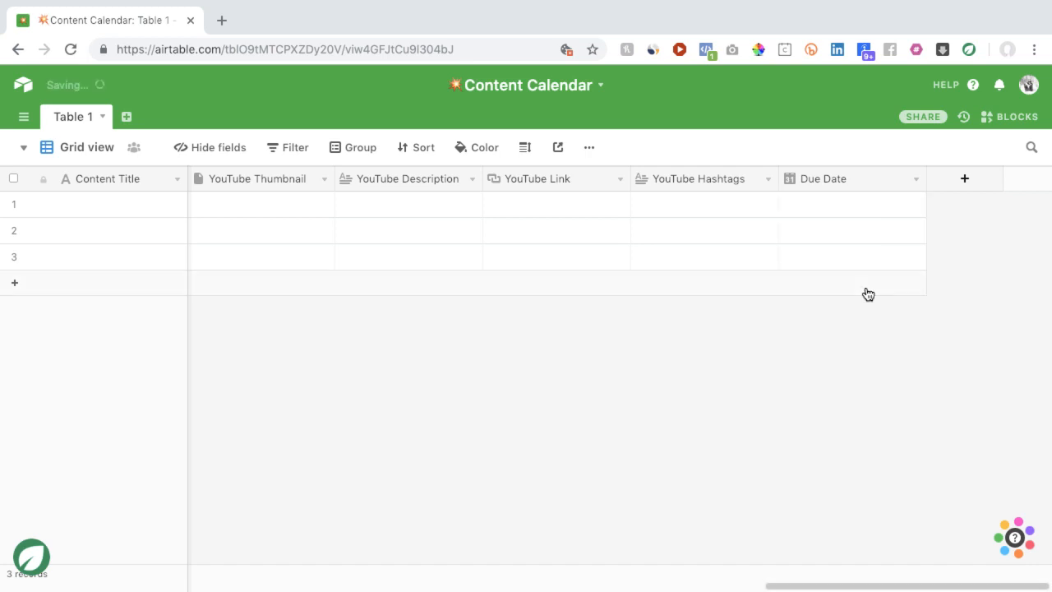
Rename the duplicated Due Date field as Date Published, keeping its Date type
{"action": "double_click", "coordinate": [852, 178]}
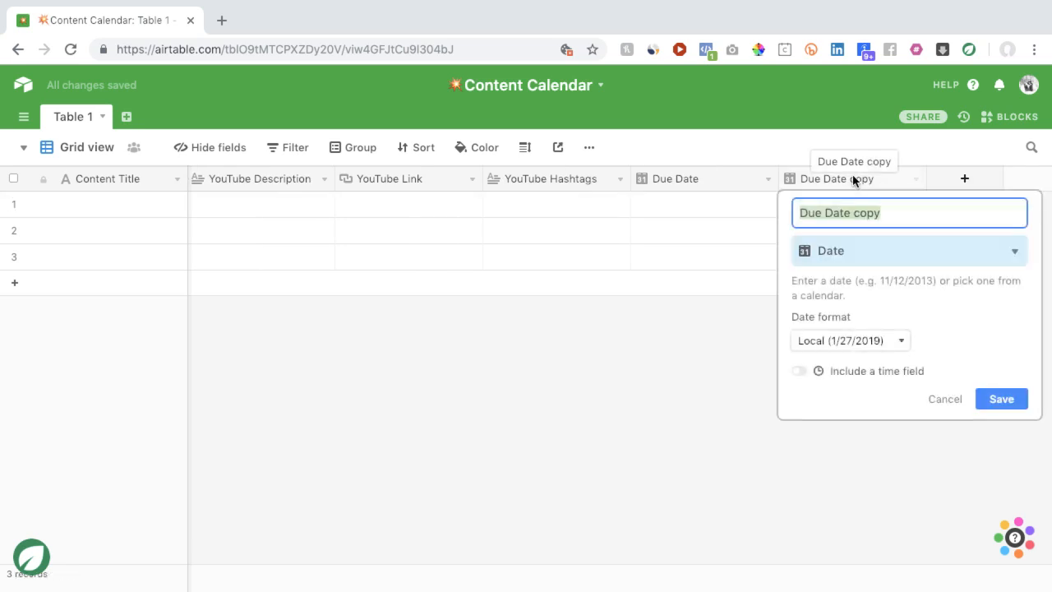
{"action": "type", "text": "Date Published"}
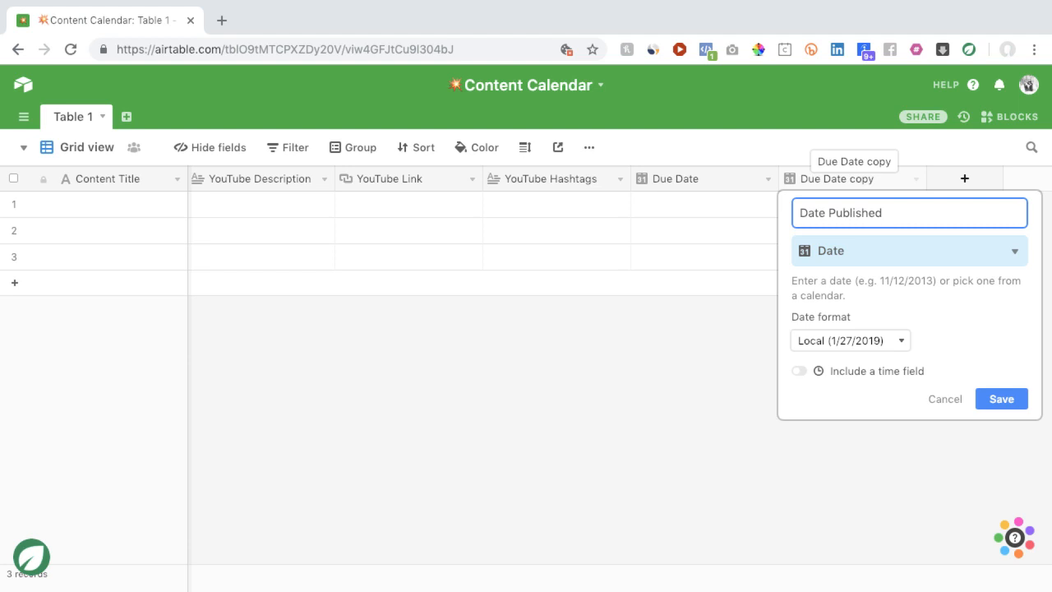
{"action": "left_click", "coordinate": [1015, 401]}
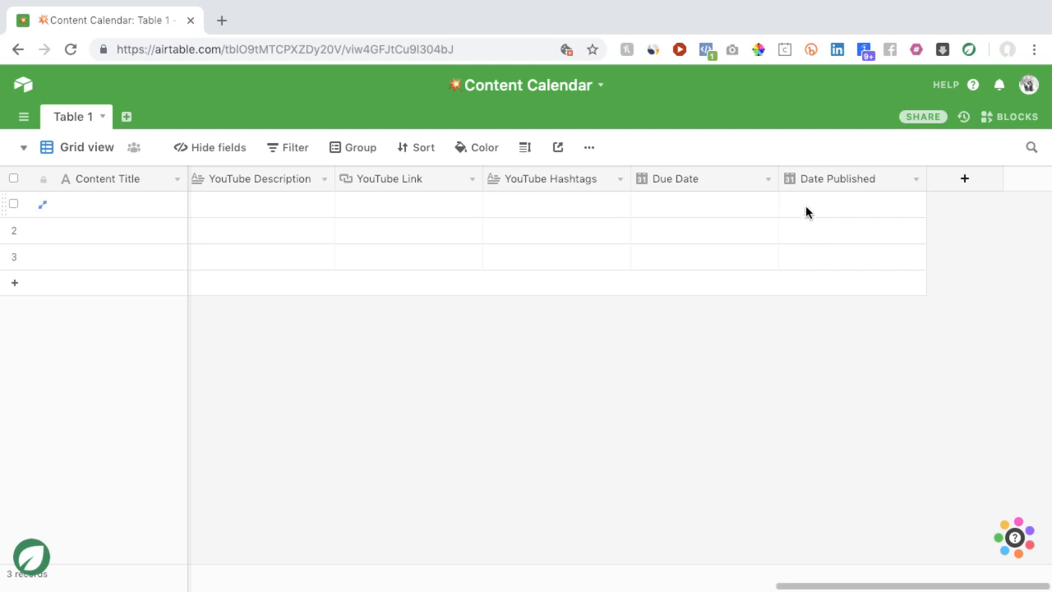
Add a field named Complete with the Checkbox type and the green check mark style after Date Published
{"action": "left_click", "coordinate": [952, 187]}
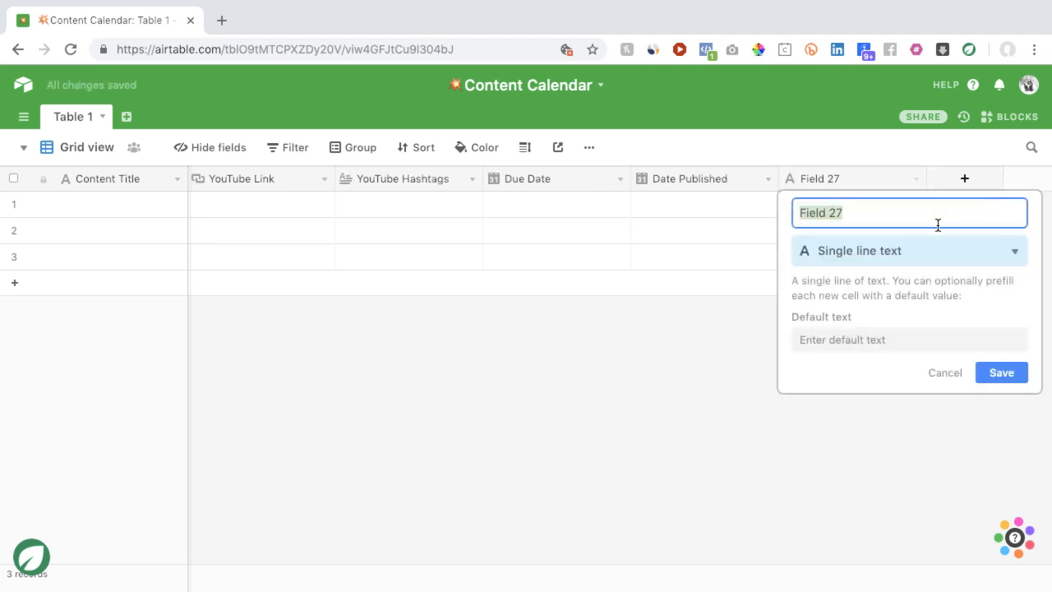
{"action": "type", "text": "Complete"}
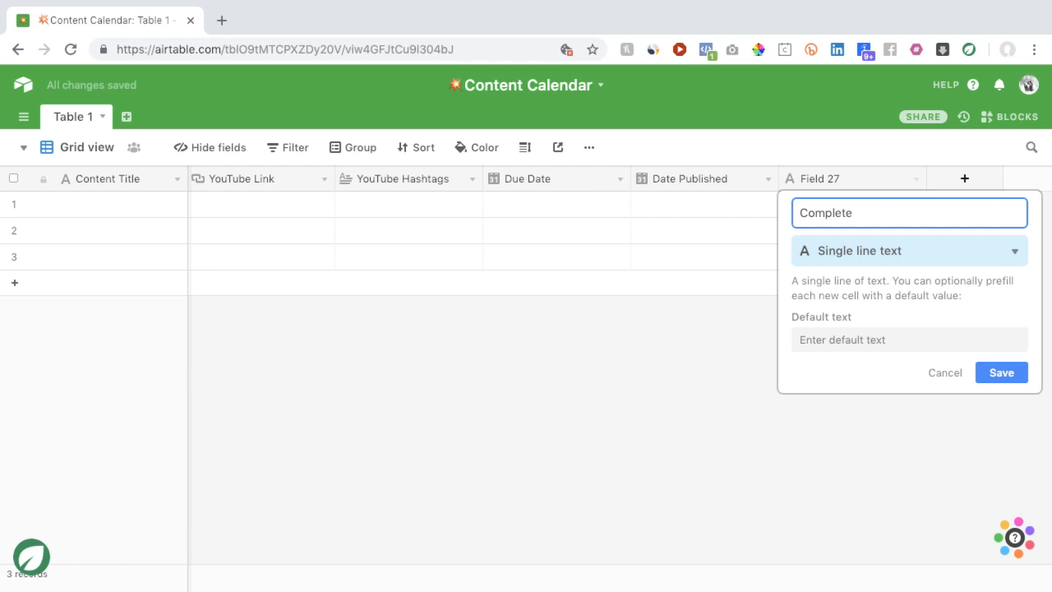
{"action": "left_click", "coordinate": [866, 259]}
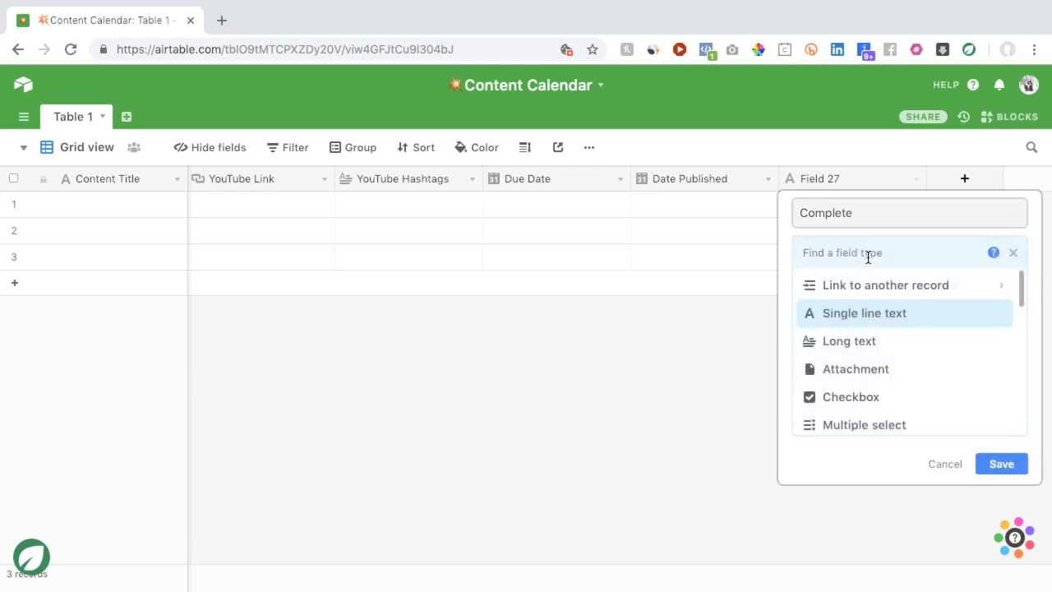
{"action": "left_click", "coordinate": [896, 398]}
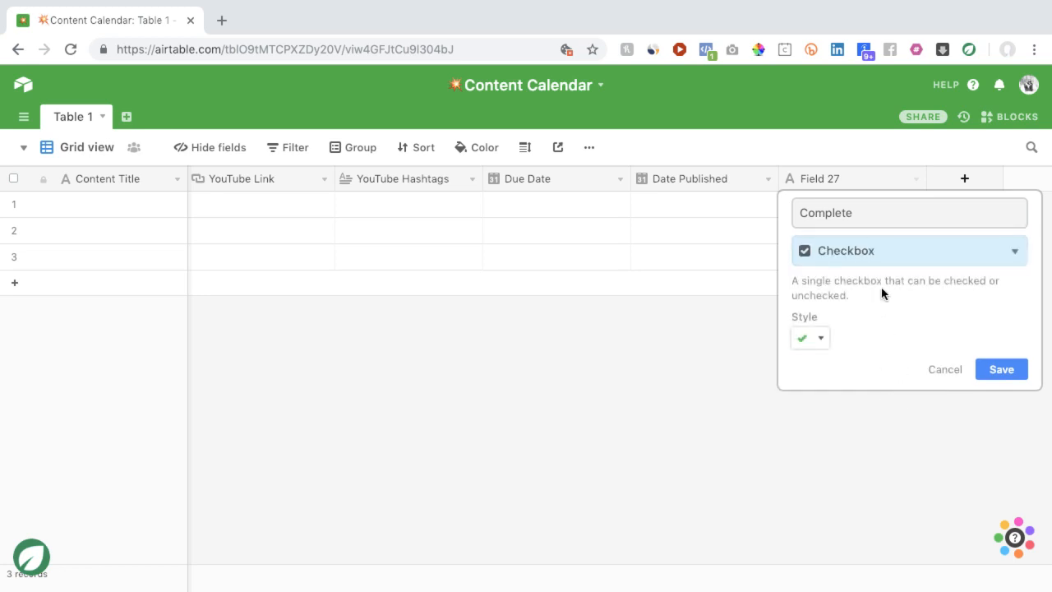
{"action": "left_click", "coordinate": [823, 344]}
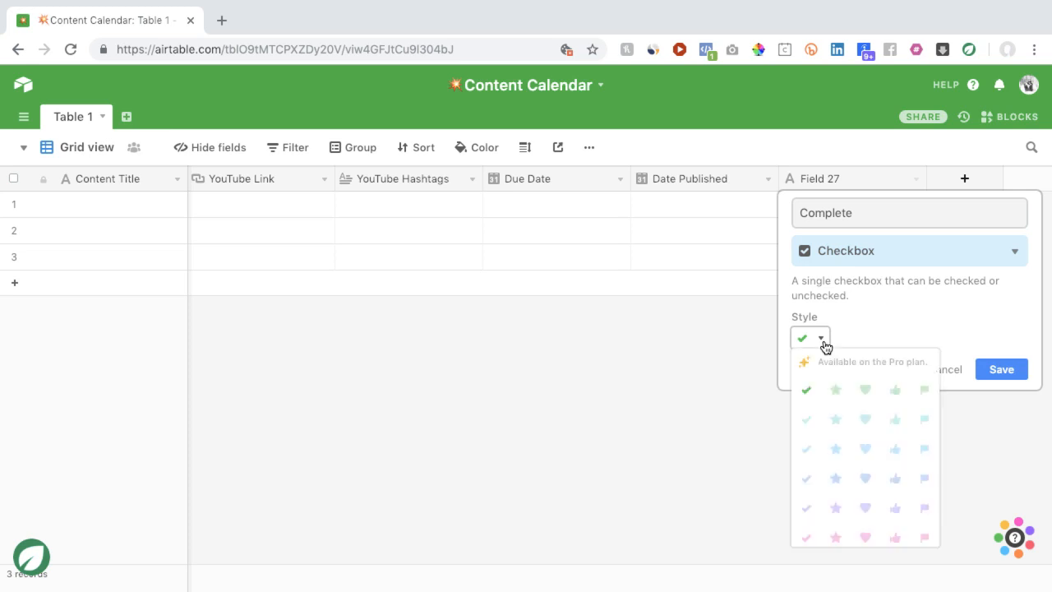
{"action": "scroll", "coordinate": [923, 406], "scroll_direction": "down", "scroll_amount": 3}
{"action": "scroll", "coordinate": [911, 431], "scroll_direction": "up", "scroll_amount": 3}
{"action": "scroll", "coordinate": [911, 431], "scroll_direction": "down", "scroll_amount": 1}
{"action": "scroll", "coordinate": [911, 430], "scroll_direction": "up", "scroll_amount": 1}
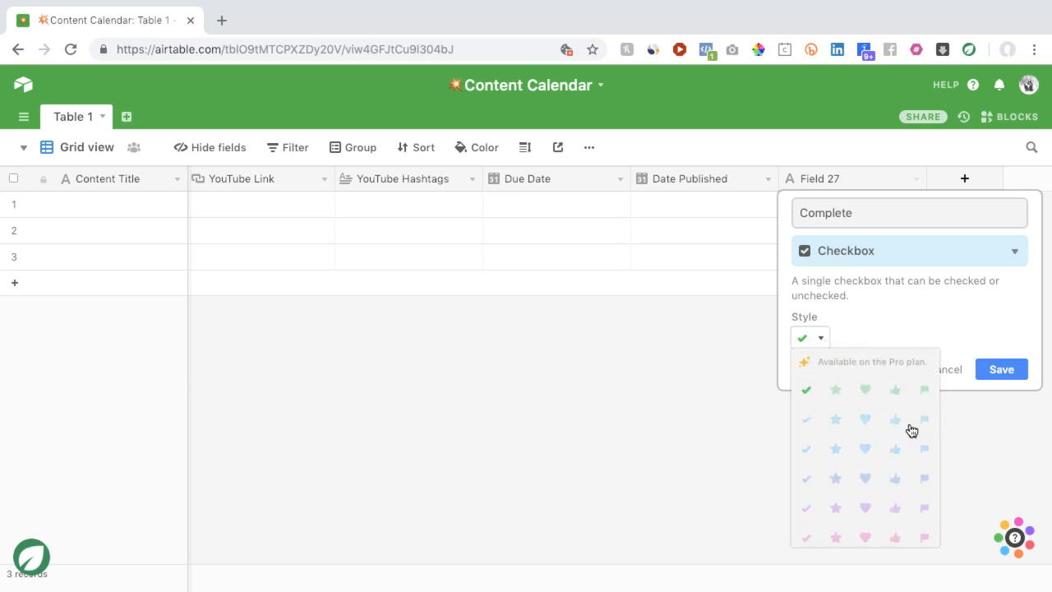
{"action": "left_click", "coordinate": [955, 322]}
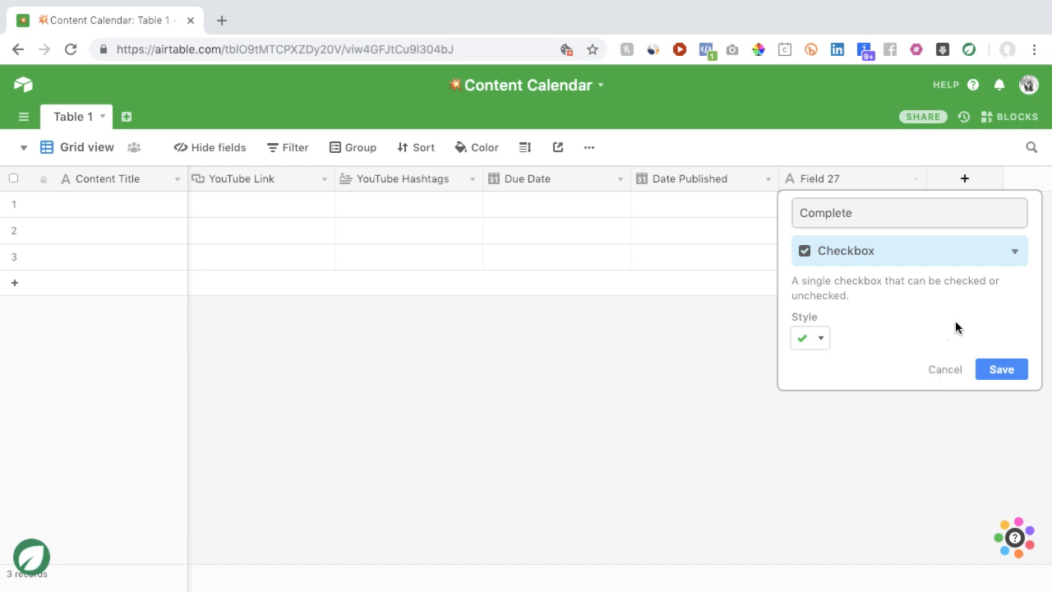
{"action": "left_click", "coordinate": [1002, 370]}
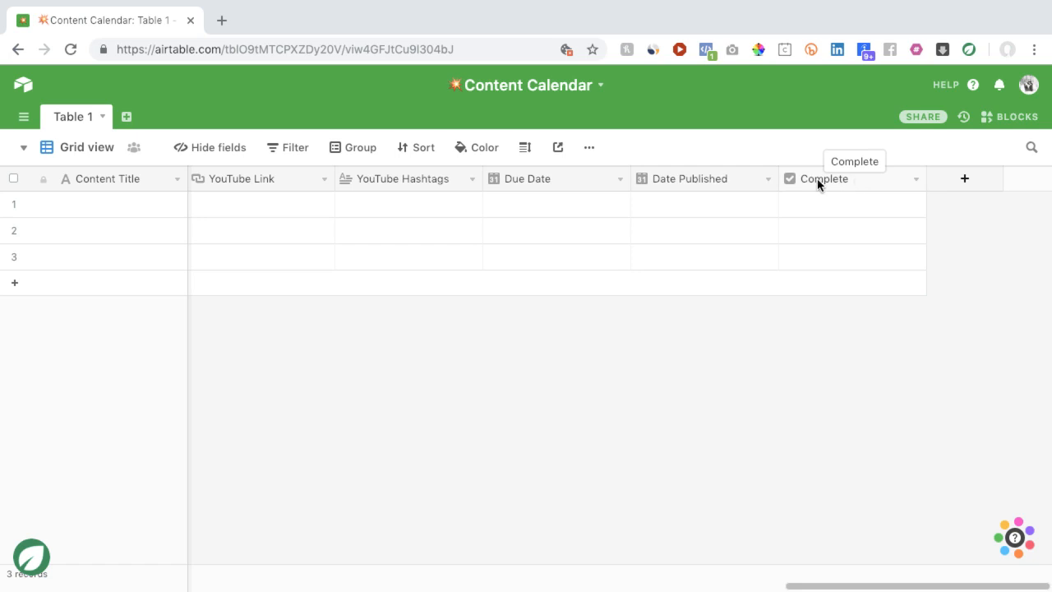
Insert a field named Status between Due Date and Date Published and set its type to Single select
{"action": "right_click", "coordinate": [677, 178]}
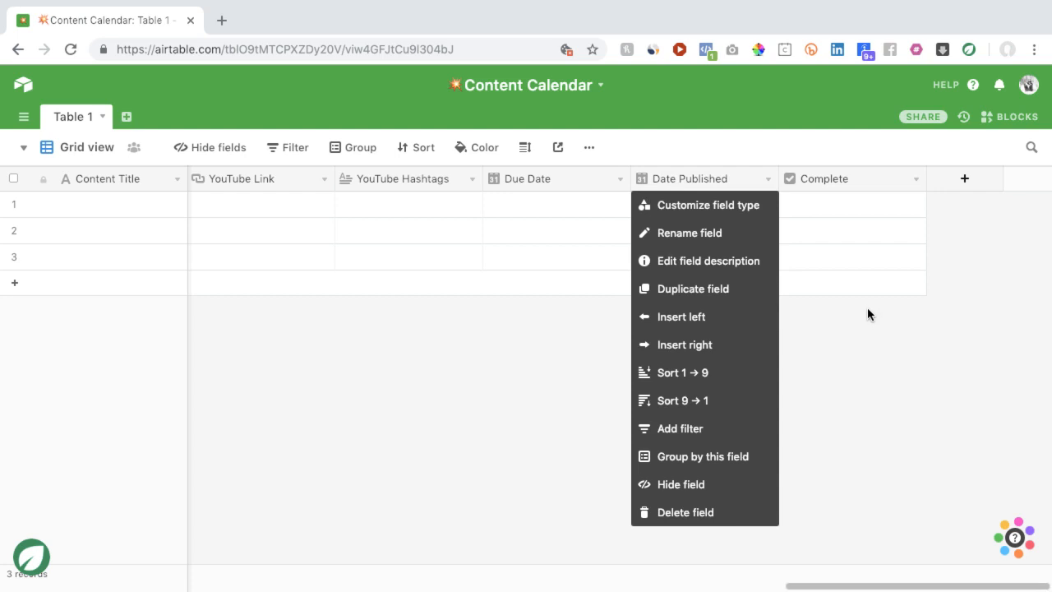
{"action": "left_click", "coordinate": [863, 339]}
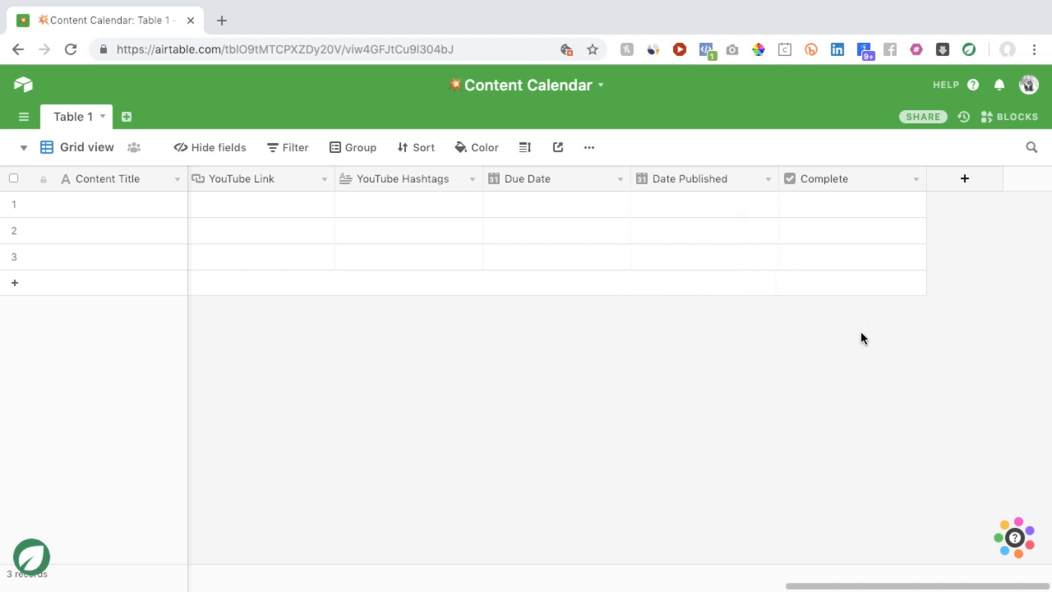
{"action": "right_click", "coordinate": [674, 181]}
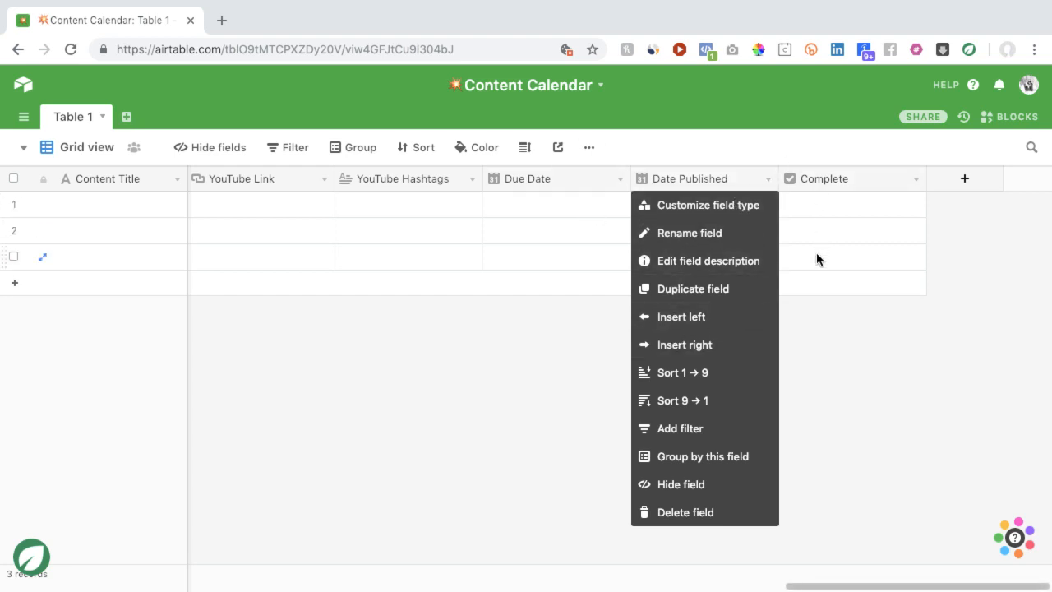
{"action": "left_click", "coordinate": [701, 318]}
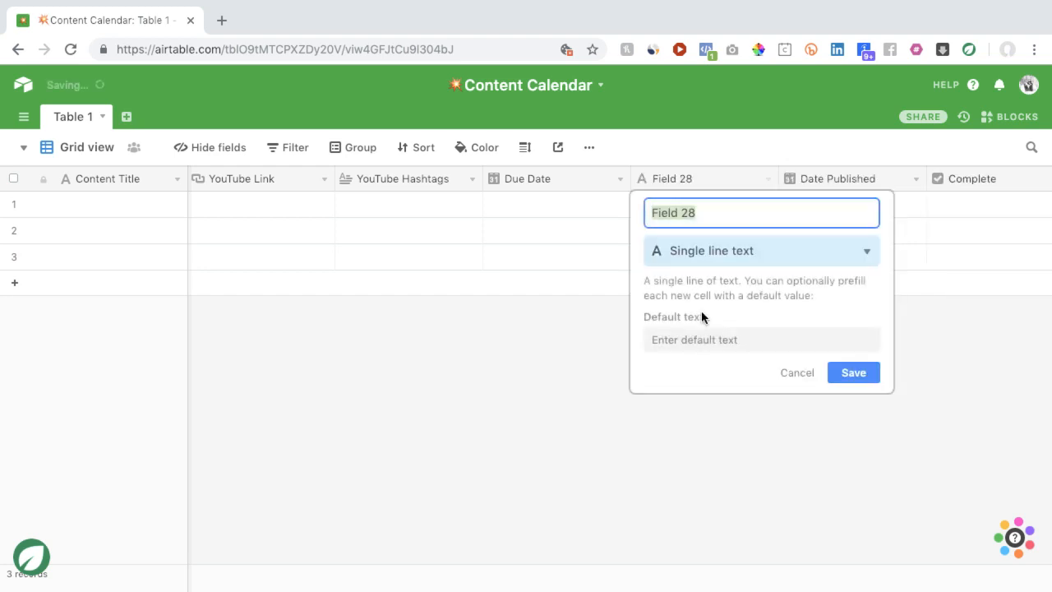
{"action": "type", "text": "Status"}
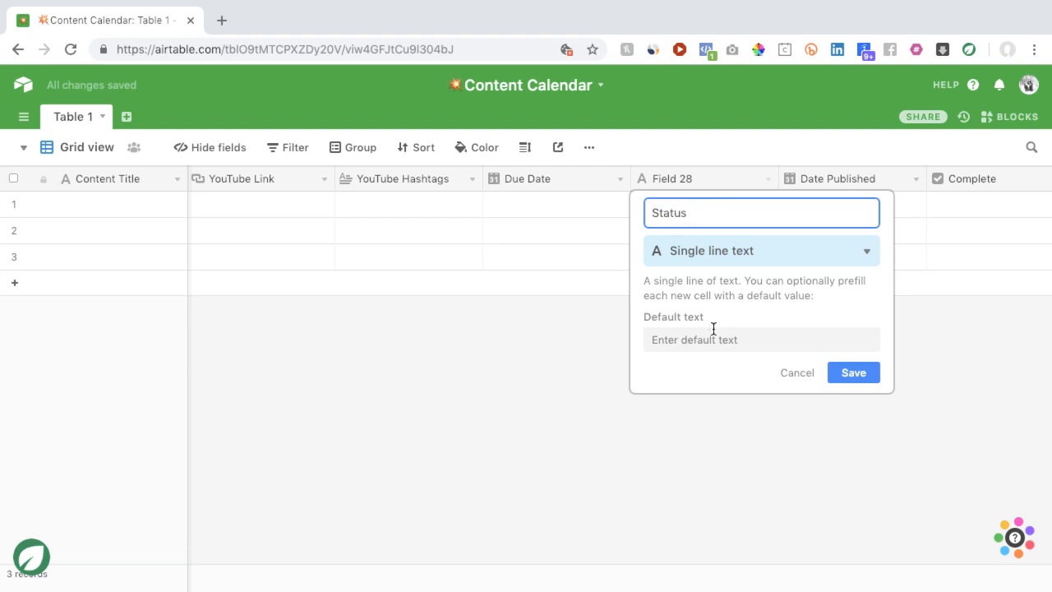
{"action": "left_click", "coordinate": [726, 253]}
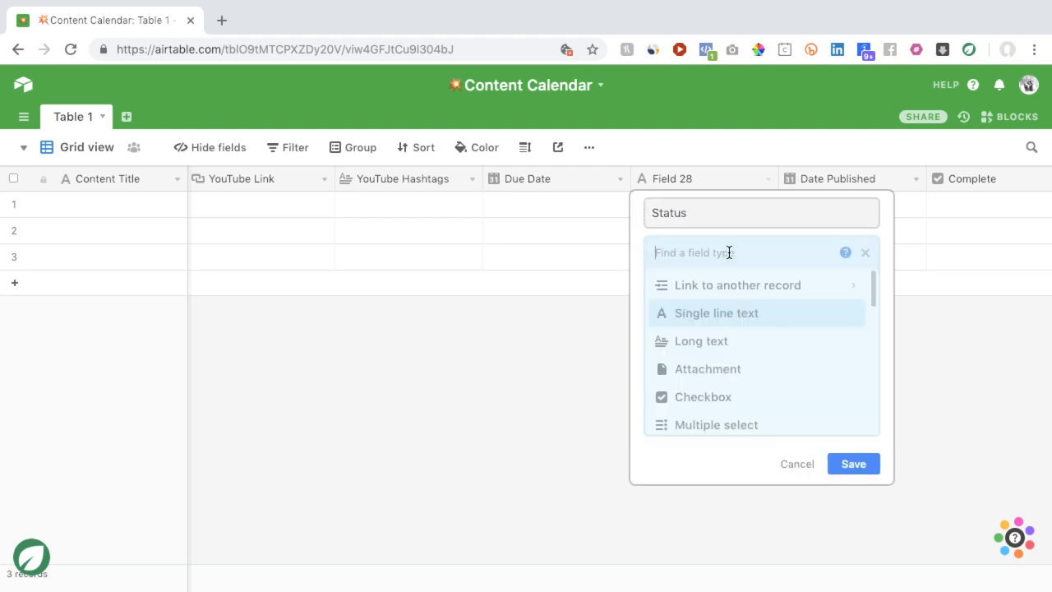
{"action": "scroll", "coordinate": [773, 353], "scroll_direction": "down", "scroll_amount": 1}
{"action": "scroll", "coordinate": [775, 348], "scroll_direction": "up", "scroll_amount": 1}
{"action": "scroll", "coordinate": [776, 354], "scroll_direction": "down", "scroll_amount": 1}
{"action": "scroll", "coordinate": [776, 353], "scroll_direction": "down", "scroll_amount": 1}
{"action": "left_click", "coordinate": [770, 371]}
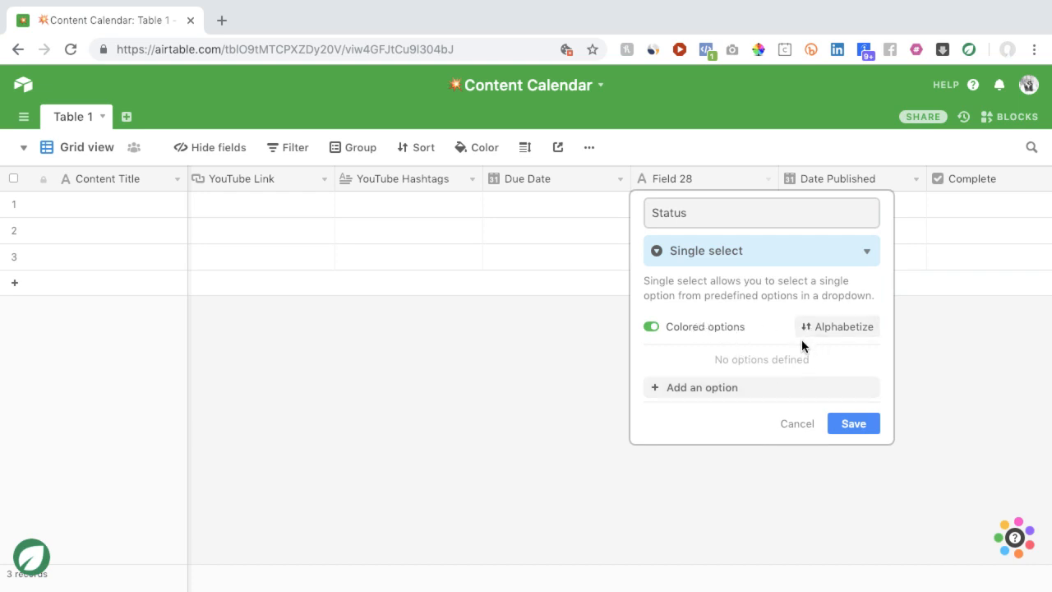
Give the Status field the options Brainstorming, Draft, Ready to Publish and Published, and save it
{"action": "left_click", "coordinate": [791, 388]}
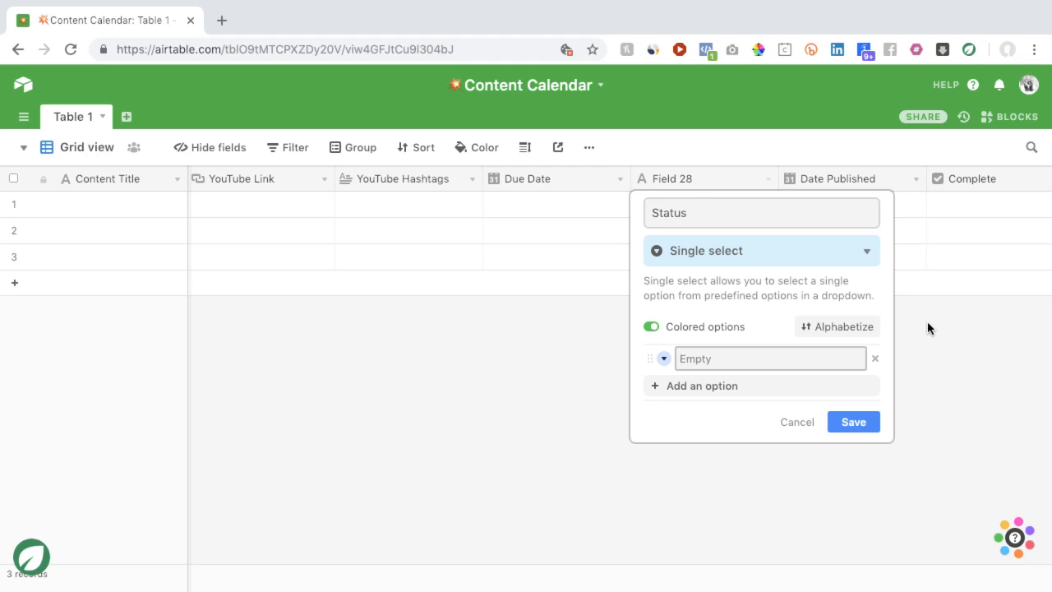
{"action": "type", "text": "Brainstorming"}
{"action": "key", "text": "Return"}
{"action": "type", "text": "D"}
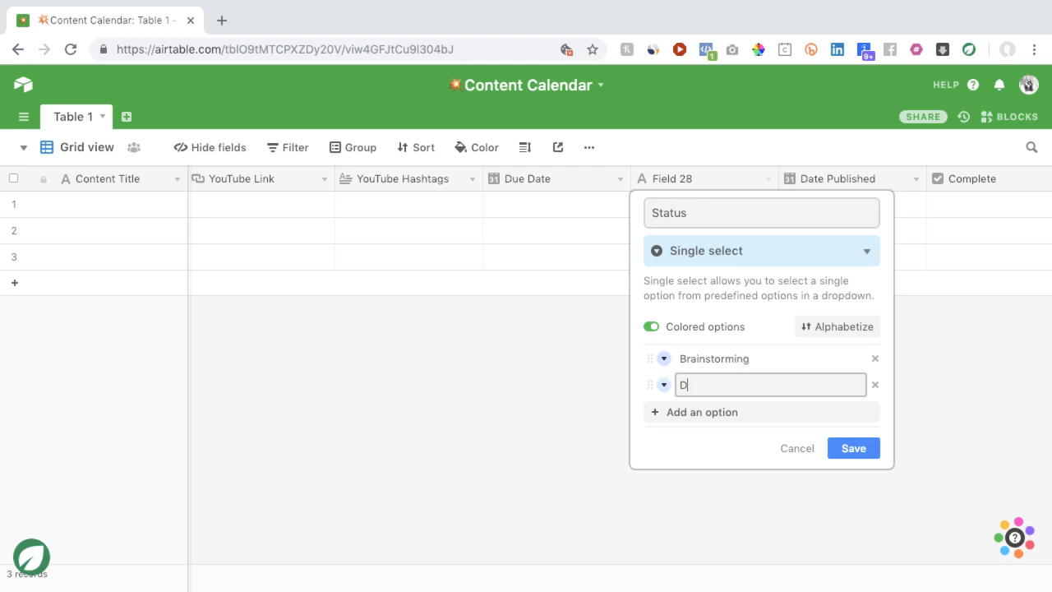
{"action": "type", "text": "raft"}
{"action": "key", "text": "Return"}
{"action": "type", "text": "R"}
{"action": "key", "text": "BackSpace"}
{"action": "type", "text": "Ready T"}
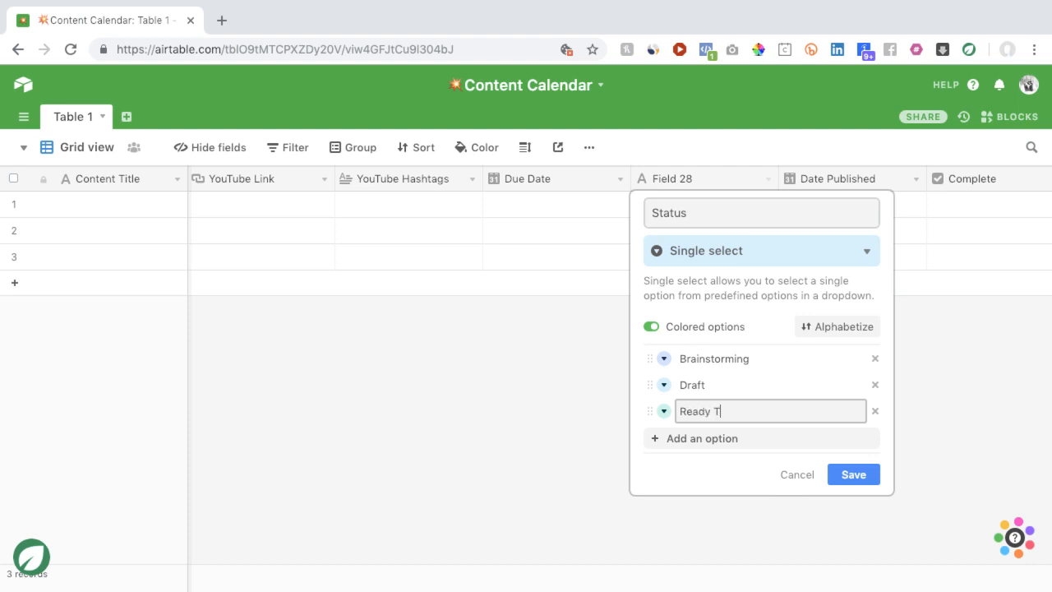
{"action": "key", "text": "BackSpace"}
{"action": "type", "text": "to Publish"}
{"action": "key", "text": "Return"}
{"action": "type", "text": "P"}
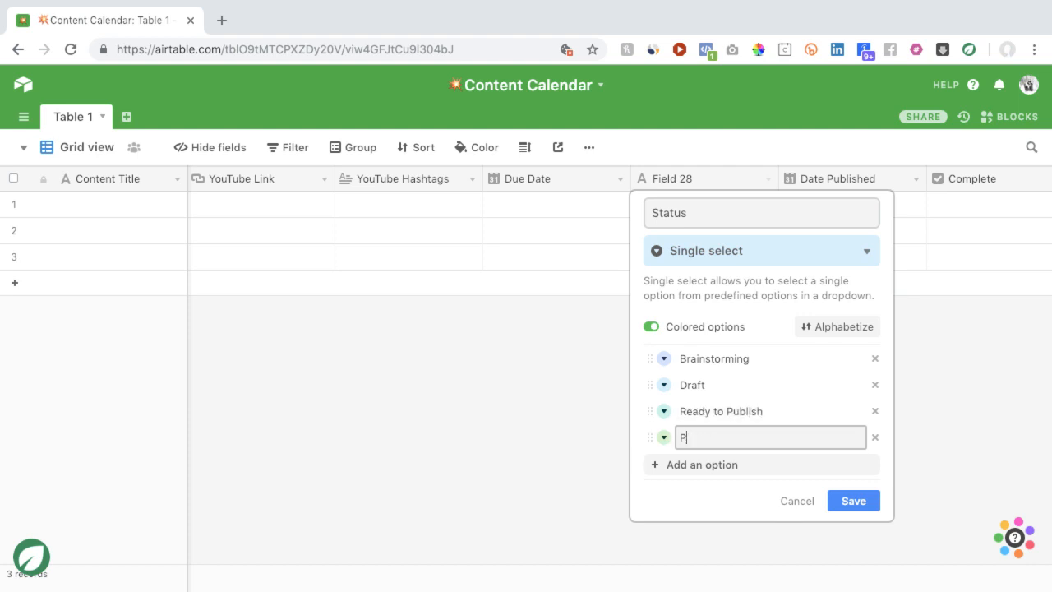
{"action": "type", "text": "ublished"}
{"action": "left_click", "coordinate": [870, 498]}
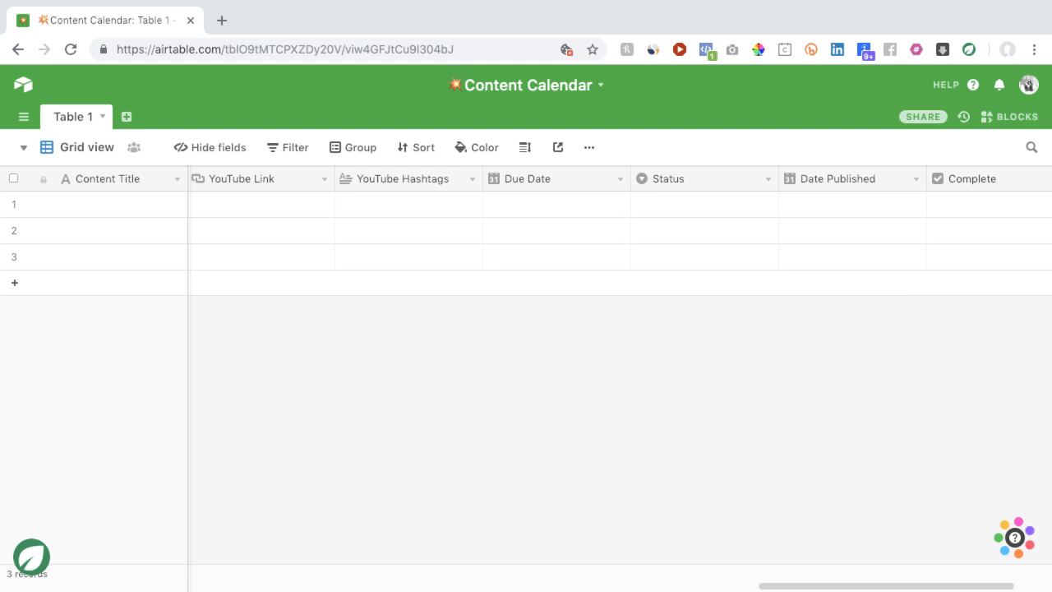
Add a field named Brain Dump with the Long text type after Complete
{"action": "scroll", "coordinate": [750, 270], "scroll_direction": "right", "scroll_amount": 2}
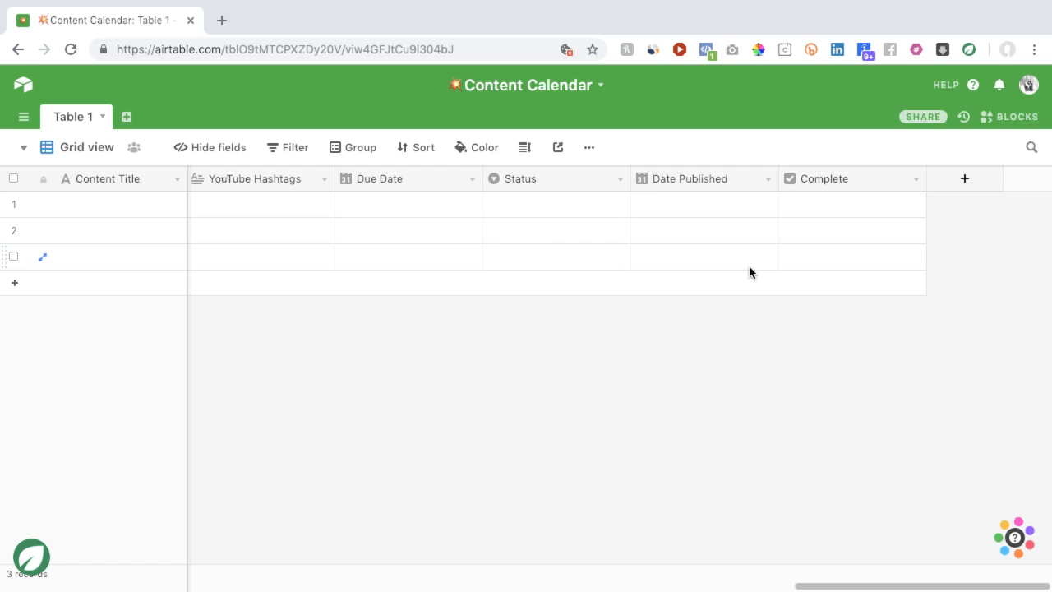
{"action": "scroll", "coordinate": [748, 265], "scroll_direction": "left", "scroll_amount": 1}
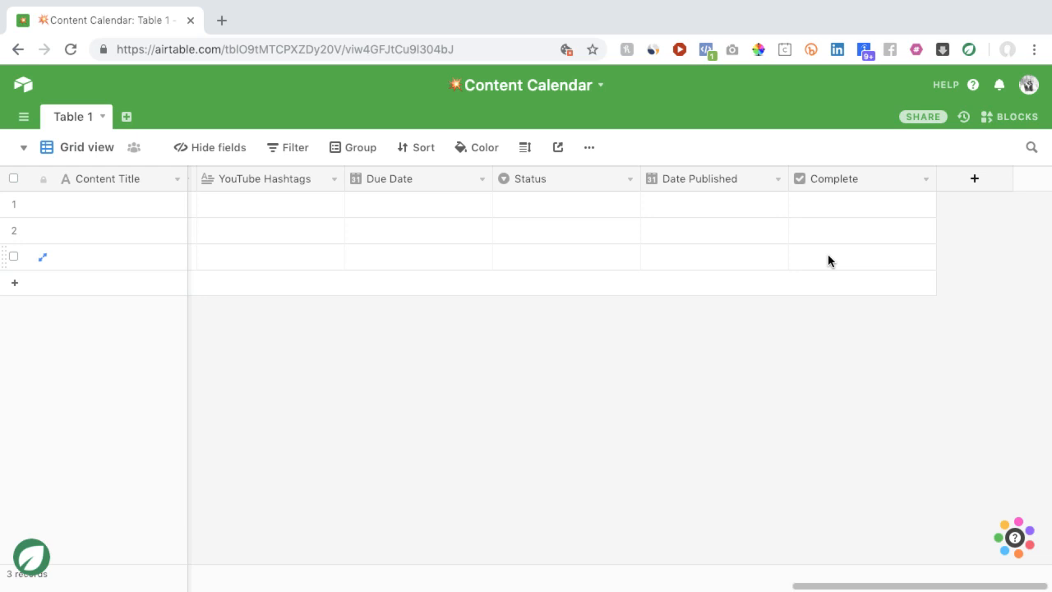
{"action": "scroll", "coordinate": [828, 255], "scroll_direction": "right", "scroll_amount": 1}
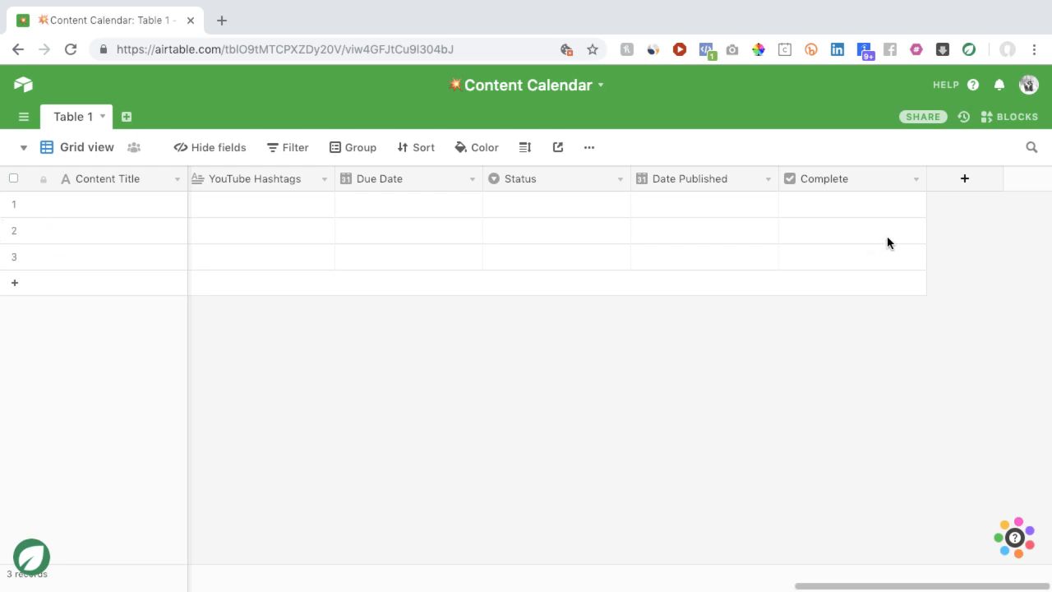
{"action": "left_click", "coordinate": [966, 186]}
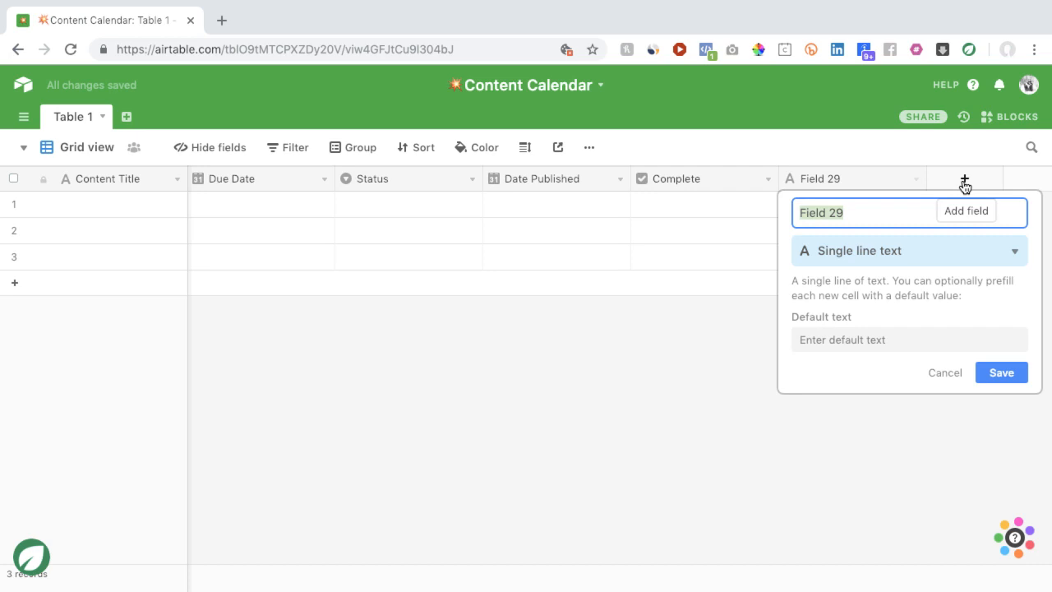
{"action": "type", "text": "Brain "}
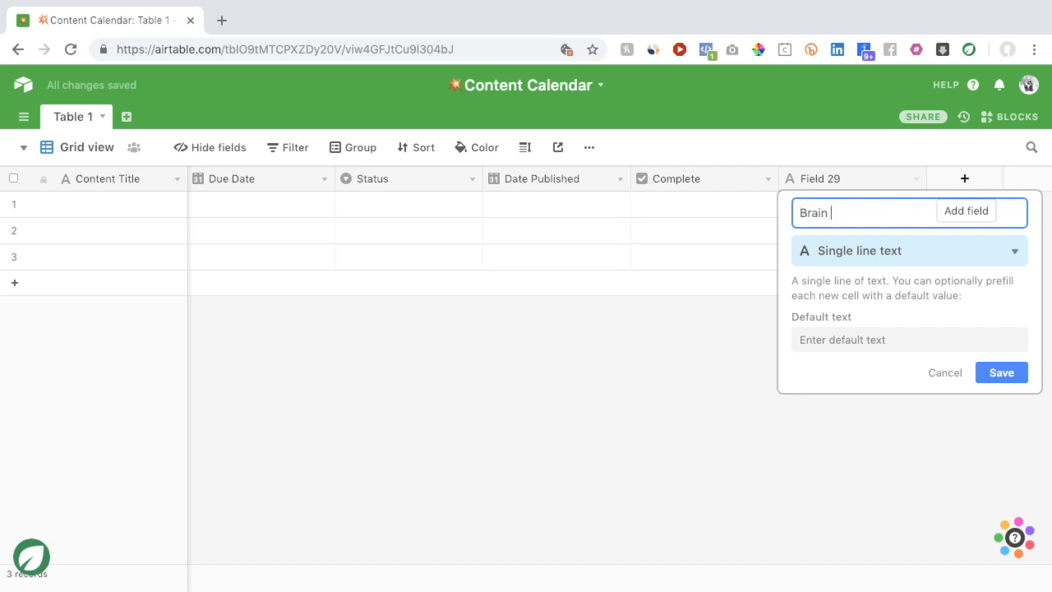
{"action": "type", "text": "Dump"}
{"action": "left_click", "coordinate": [939, 240]}
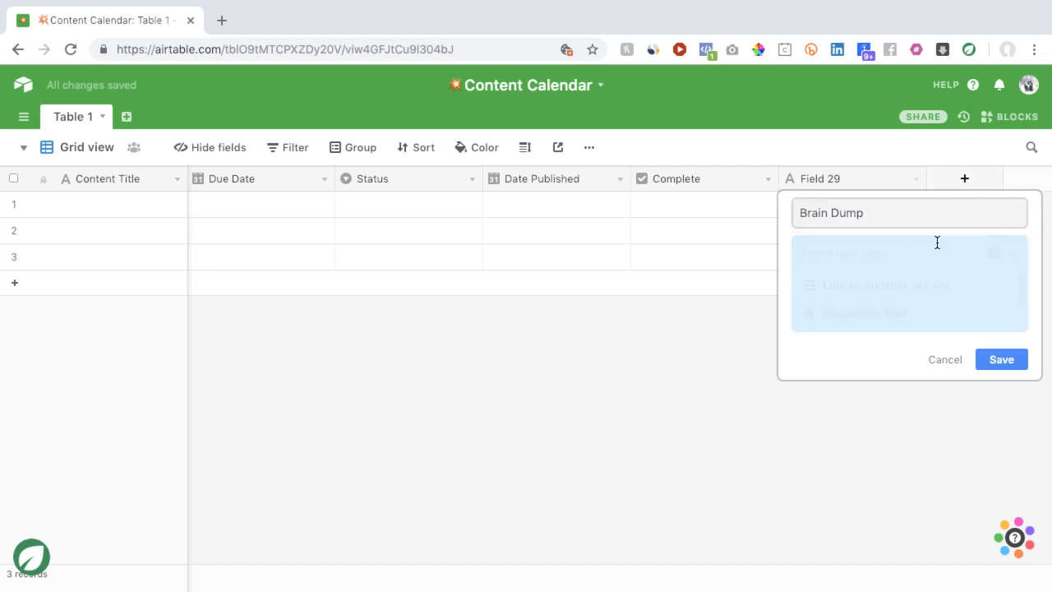
{"action": "left_click", "coordinate": [867, 352]}
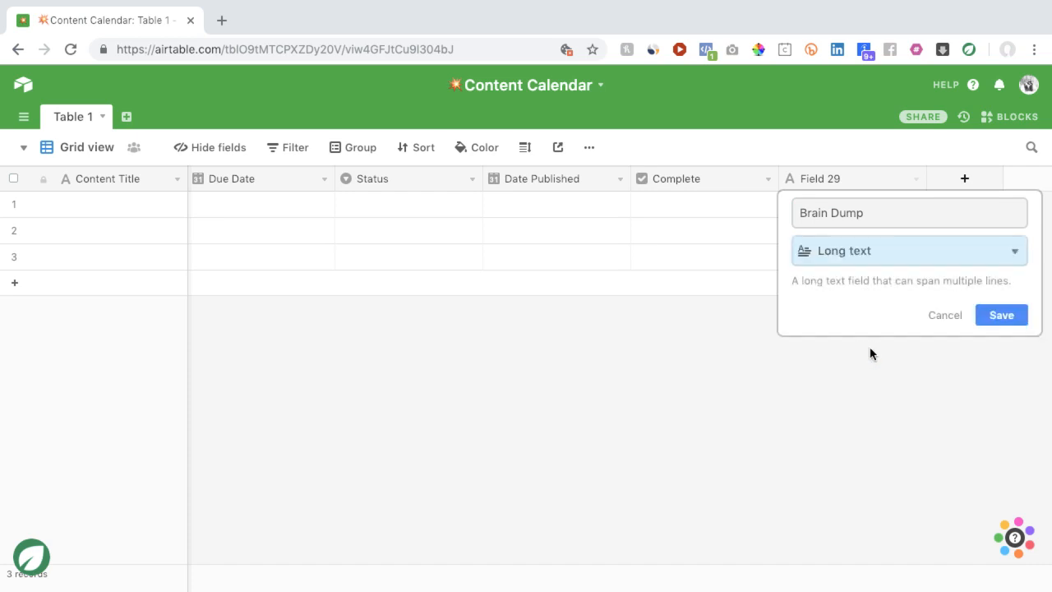
{"action": "left_click", "coordinate": [1020, 318]}
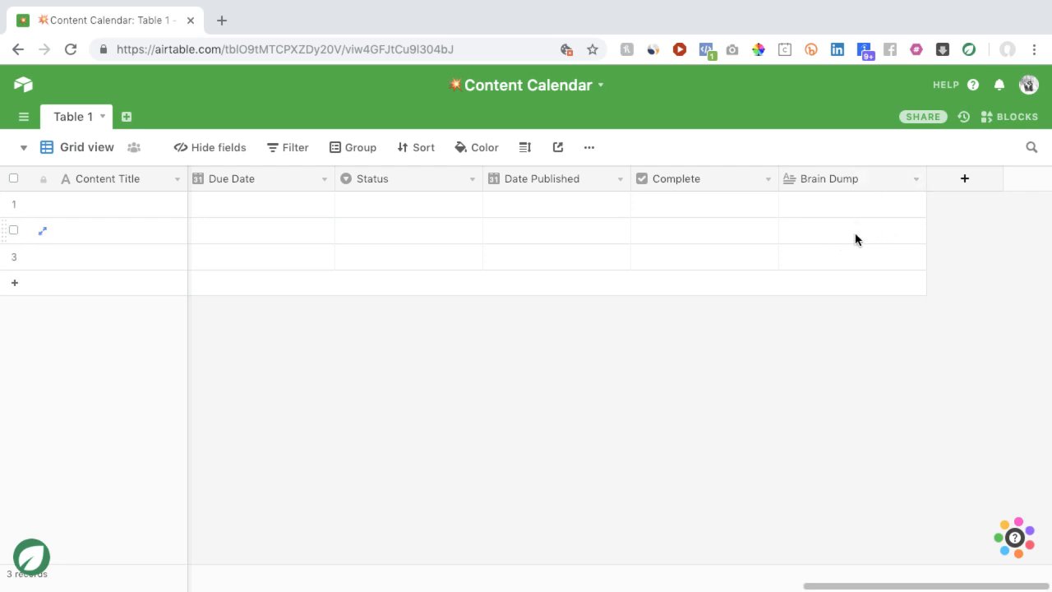
Review all the fields of the content calendar table, from Brain Dump back to Content Title
{"action": "scroll", "coordinate": [857, 238], "scroll_direction": "left", "scroll_amount": 10}
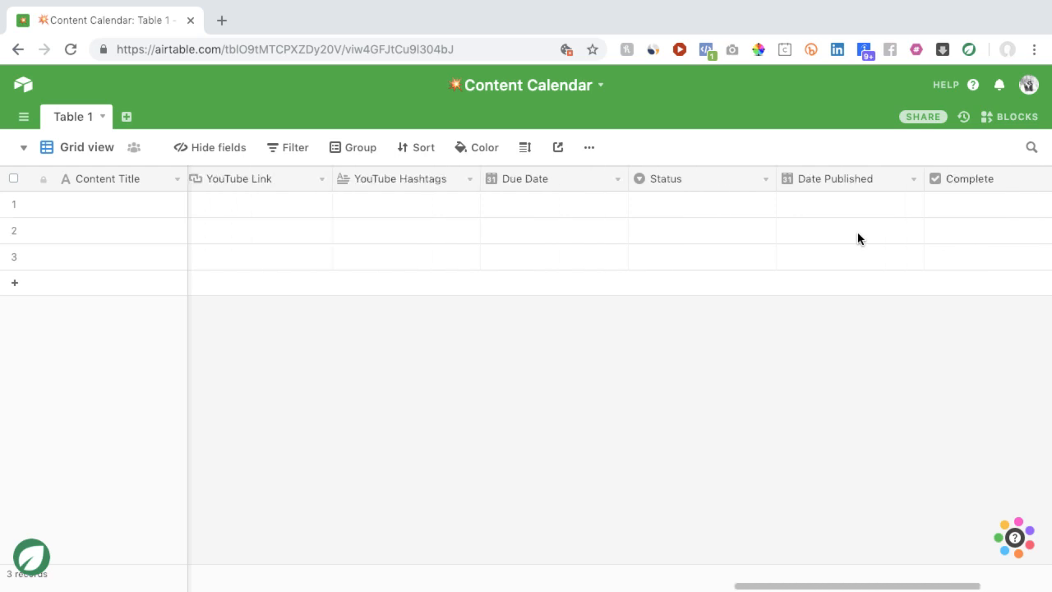
{"action": "scroll", "coordinate": [857, 238], "scroll_direction": "left", "scroll_amount": 10}
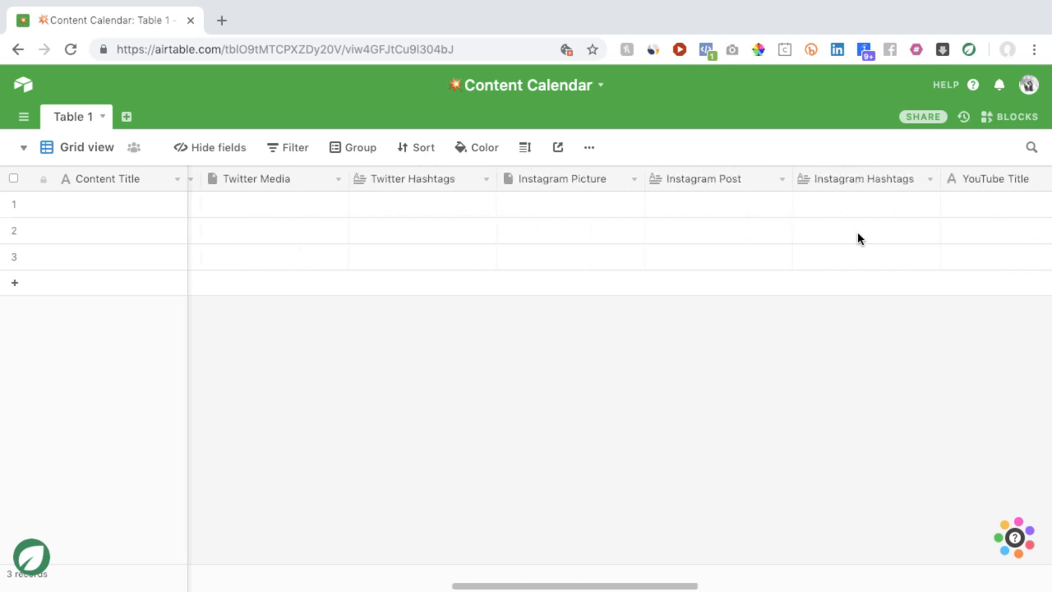
{"action": "scroll", "coordinate": [857, 238], "scroll_direction": "left", "scroll_amount": 10}
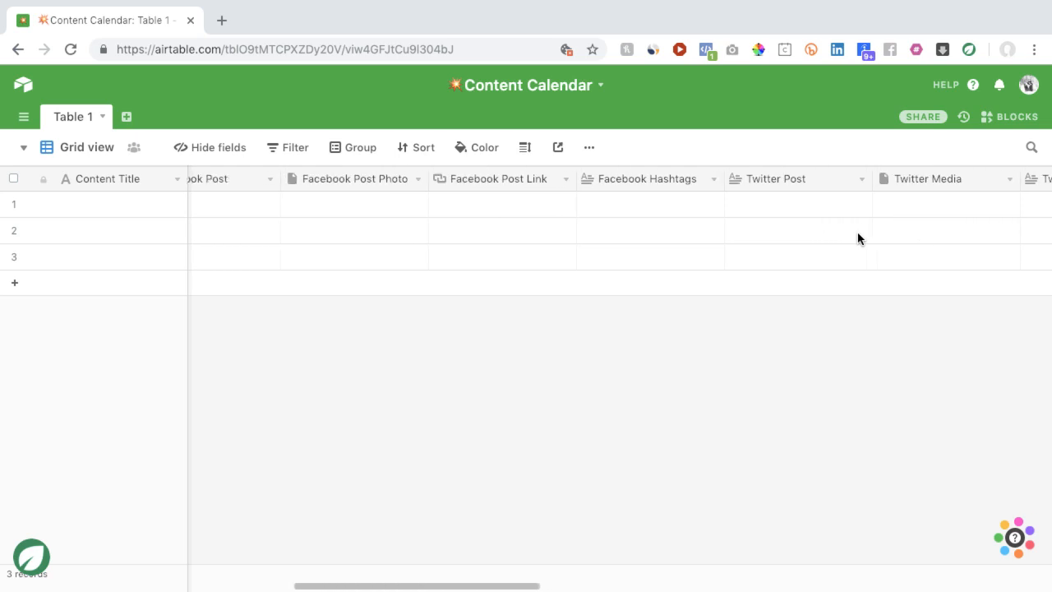
{"action": "scroll", "coordinate": [857, 239], "scroll_direction": "left", "scroll_amount": 10}
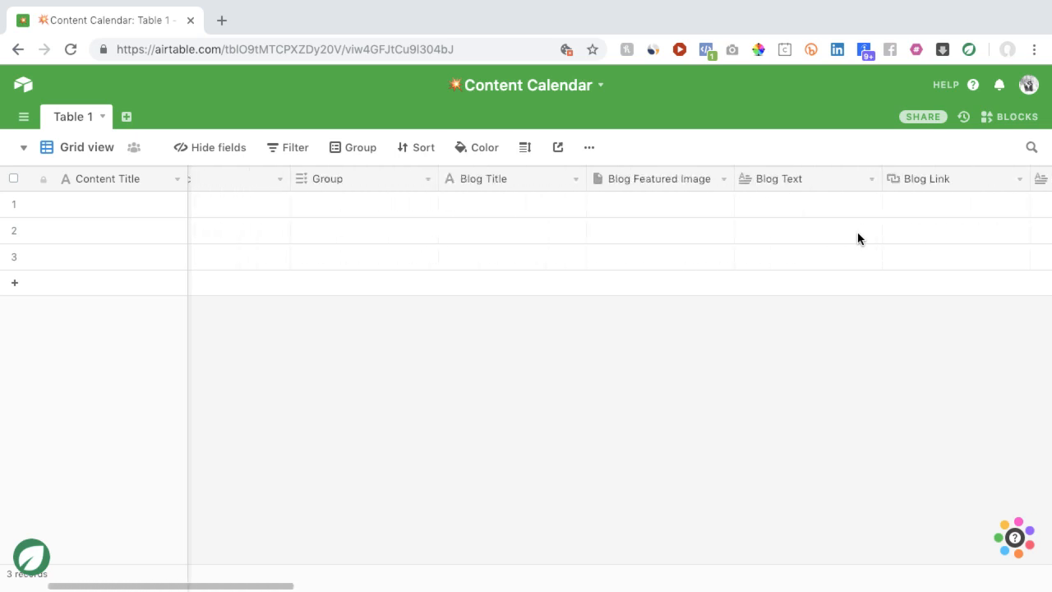
{"action": "scroll", "coordinate": [857, 238], "scroll_direction": "right", "scroll_amount": 15}
{"action": "scroll", "coordinate": [857, 238], "scroll_direction": "right", "scroll_amount": 15}
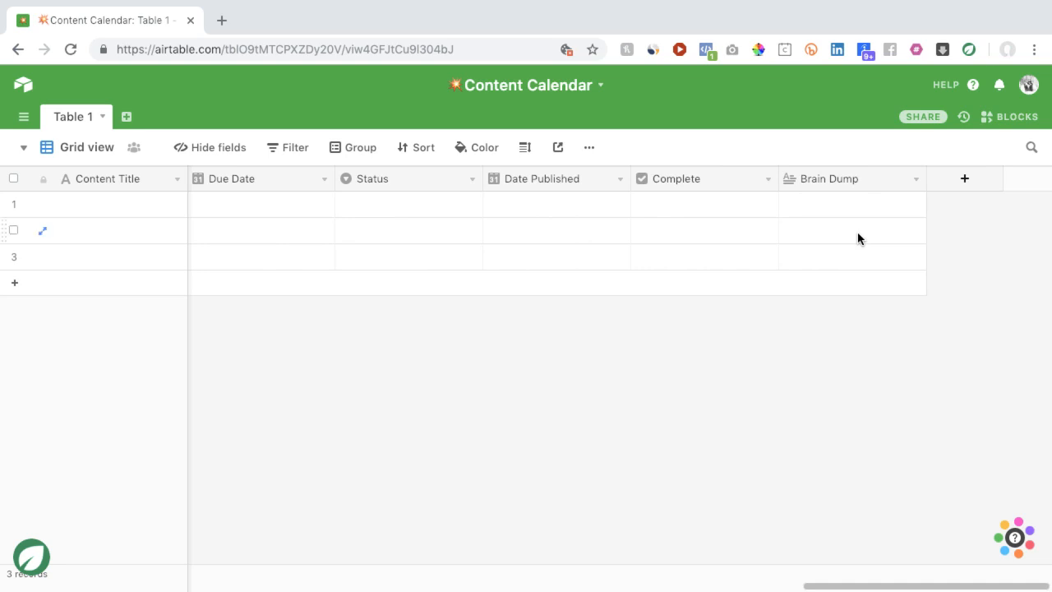
{"action": "scroll", "coordinate": [854, 232], "scroll_direction": "left", "scroll_amount": 1}
{"action": "scroll", "coordinate": [856, 231], "scroll_direction": "right", "scroll_amount": 1}
{"action": "scroll", "coordinate": [853, 216], "scroll_direction": "left", "scroll_amount": 15}
{"action": "scroll", "coordinate": [853, 222], "scroll_direction": "left", "scroll_amount": 5}
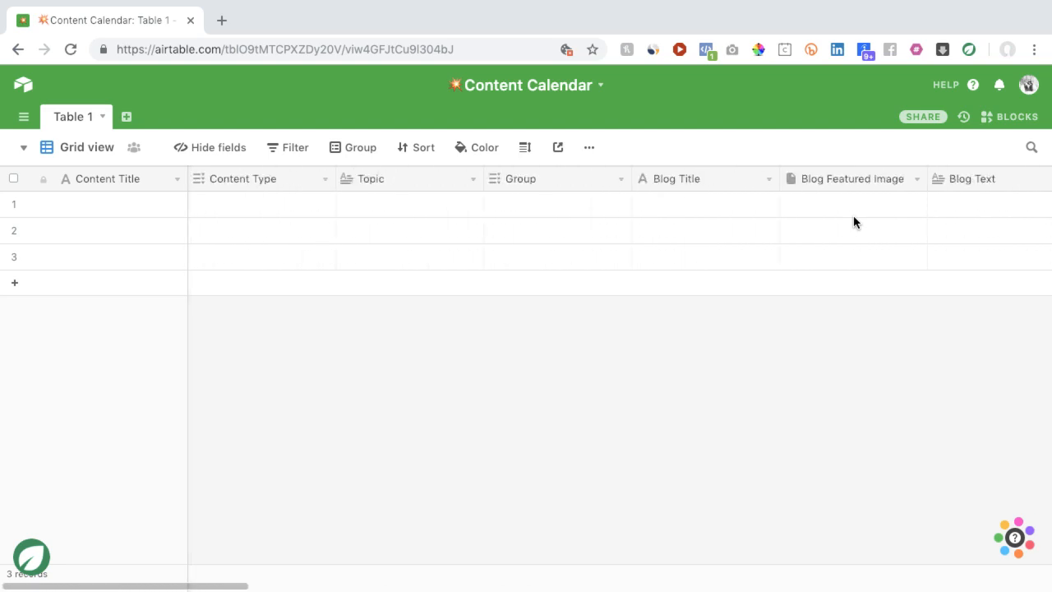
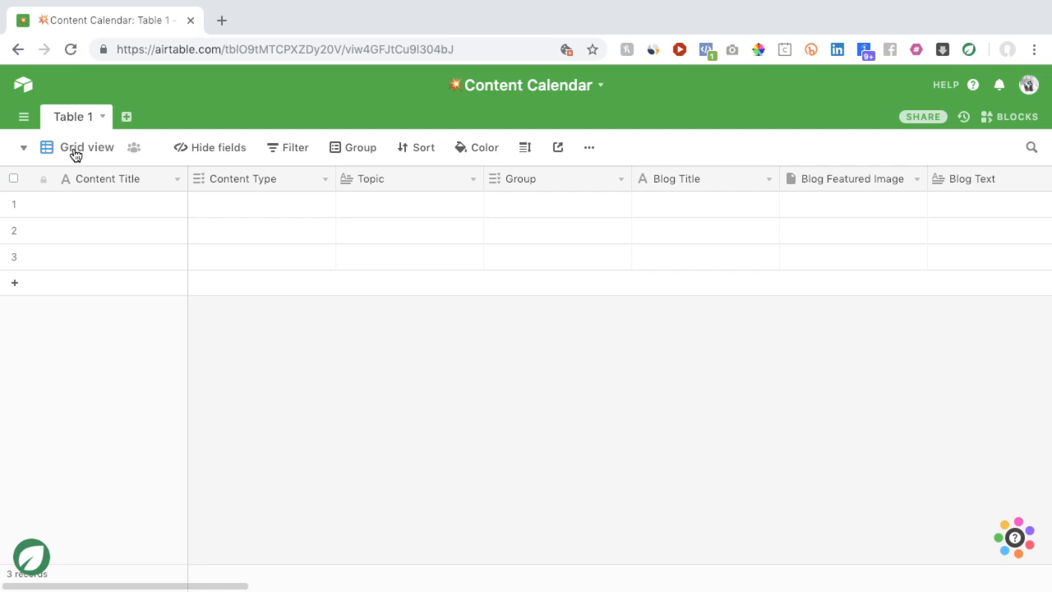
Rename the table's existing grid view as Master
{"action": "double_click", "coordinate": [76, 150]}
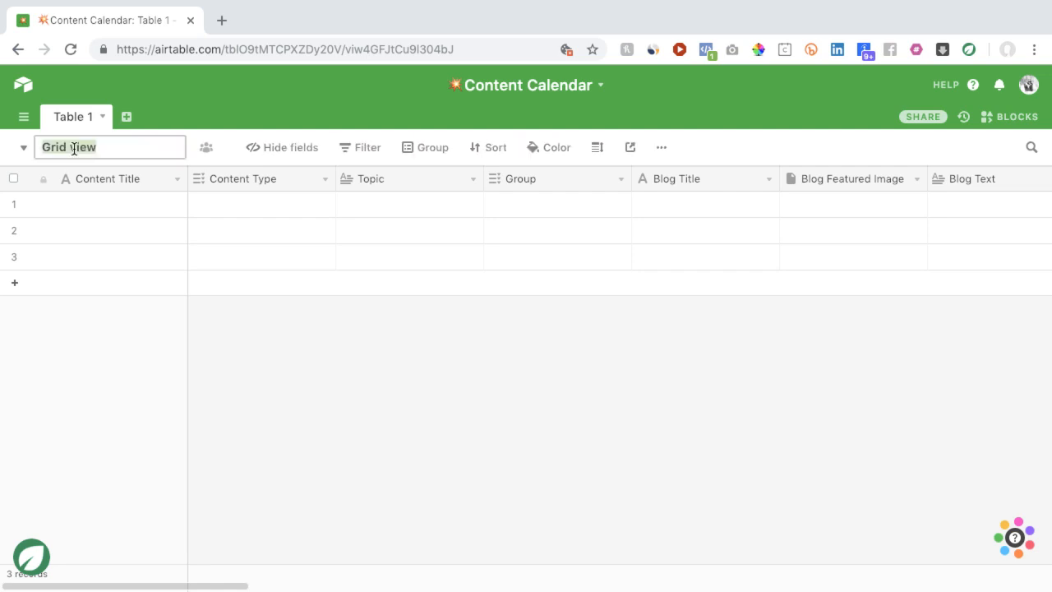
{"action": "left_click", "coordinate": [268, 347]}
{"action": "left_click", "coordinate": [72, 150]}
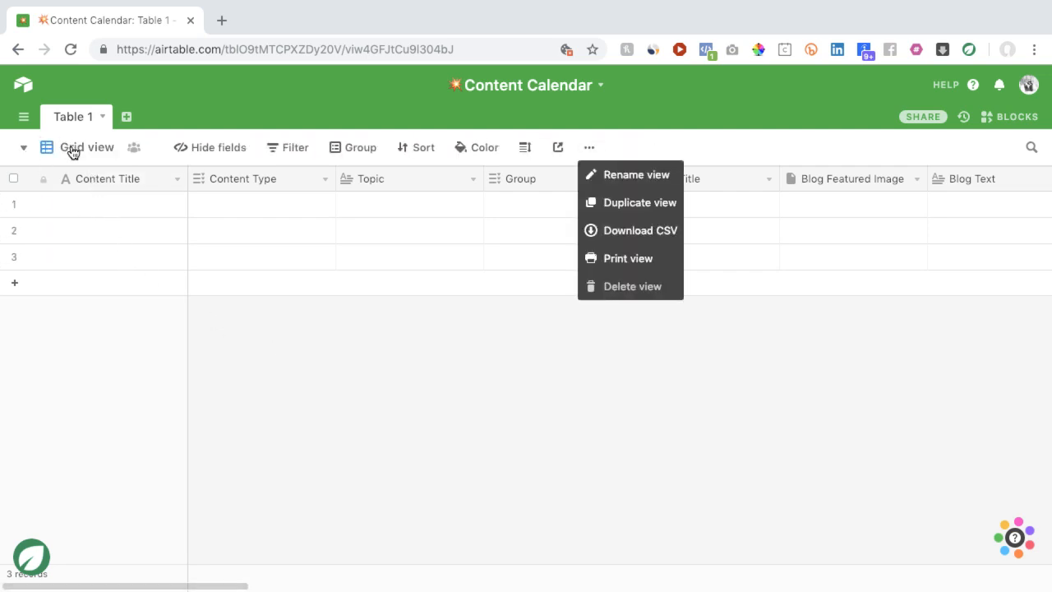
{"action": "left_click", "coordinate": [598, 174]}
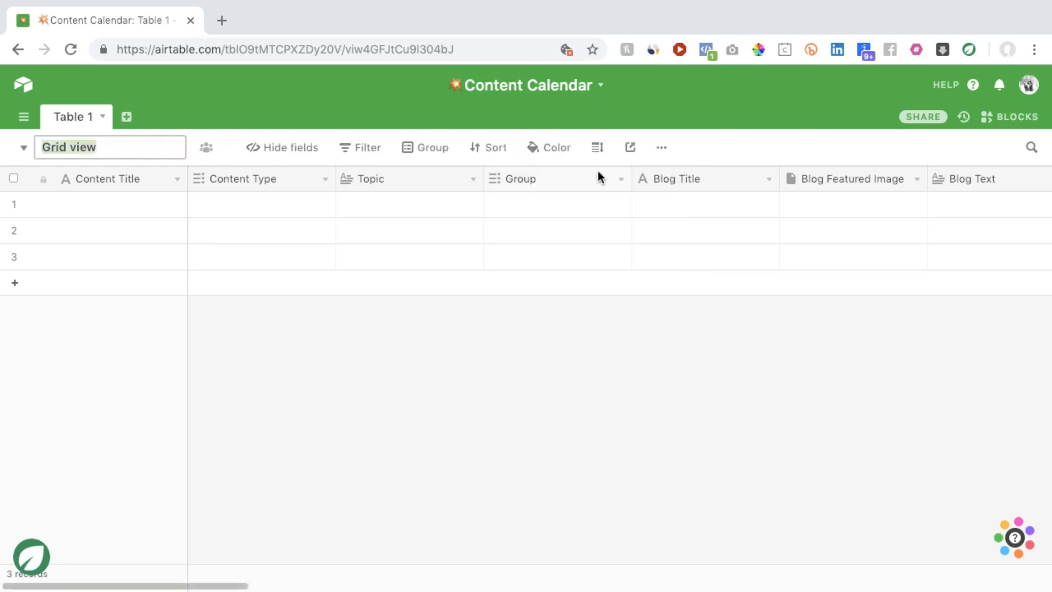
{"action": "type", "text": "Master"}
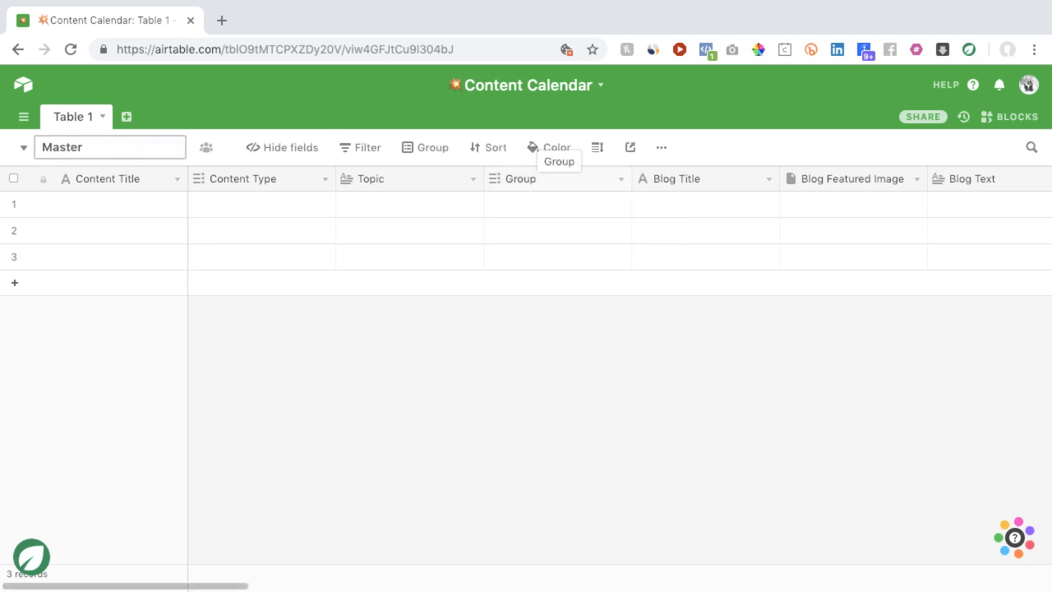
{"action": "key", "text": "Return"}
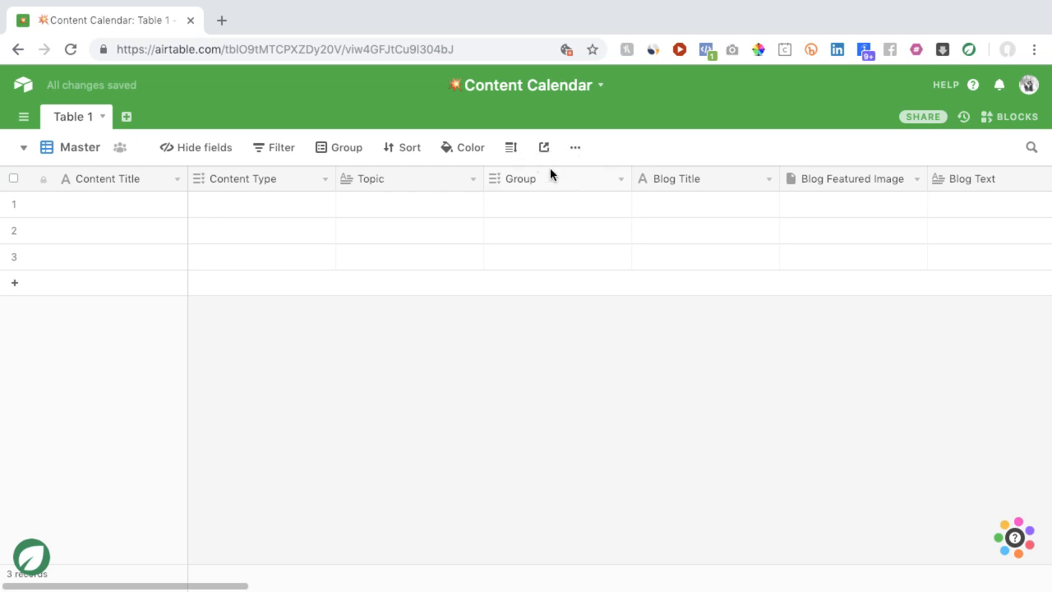
Add a second grid view to the table and name it Freelancer
{"action": "left_click", "coordinate": [54, 155]}
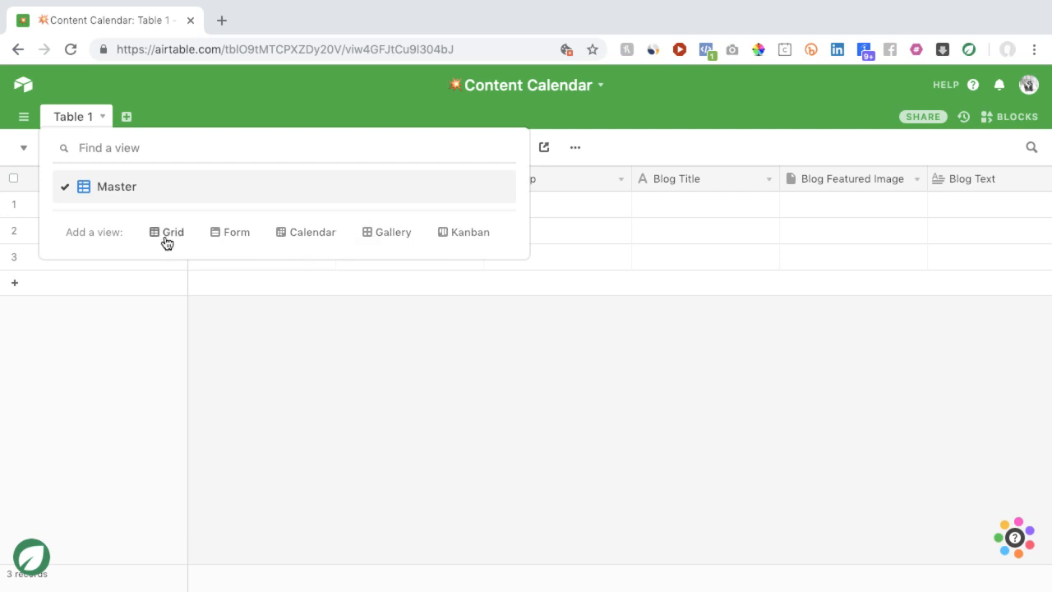
{"action": "mouse_move", "coordinate": [167, 241]}
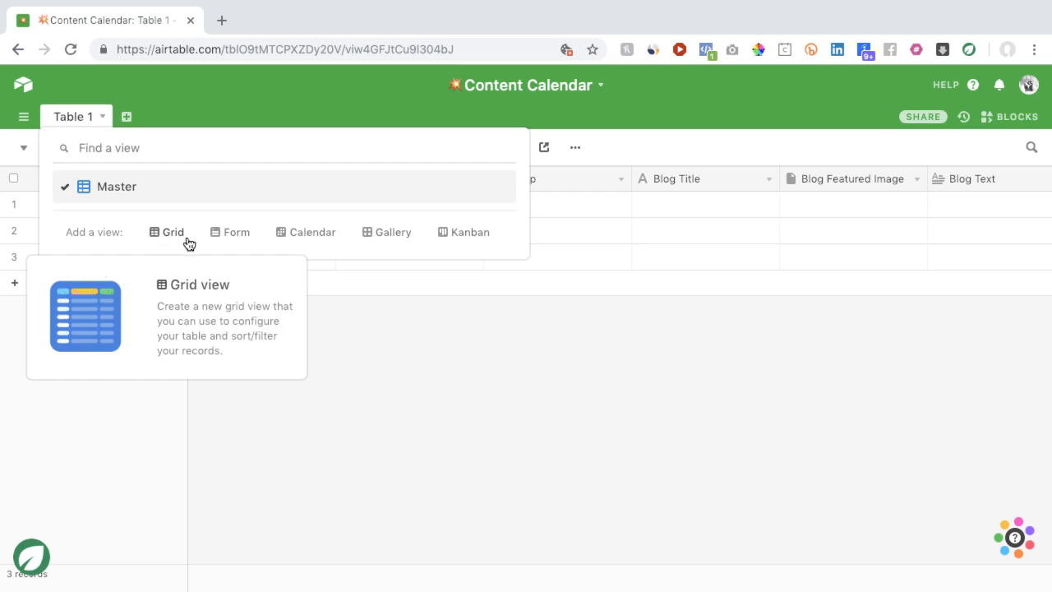
{"action": "mouse_move", "coordinate": [236, 238]}
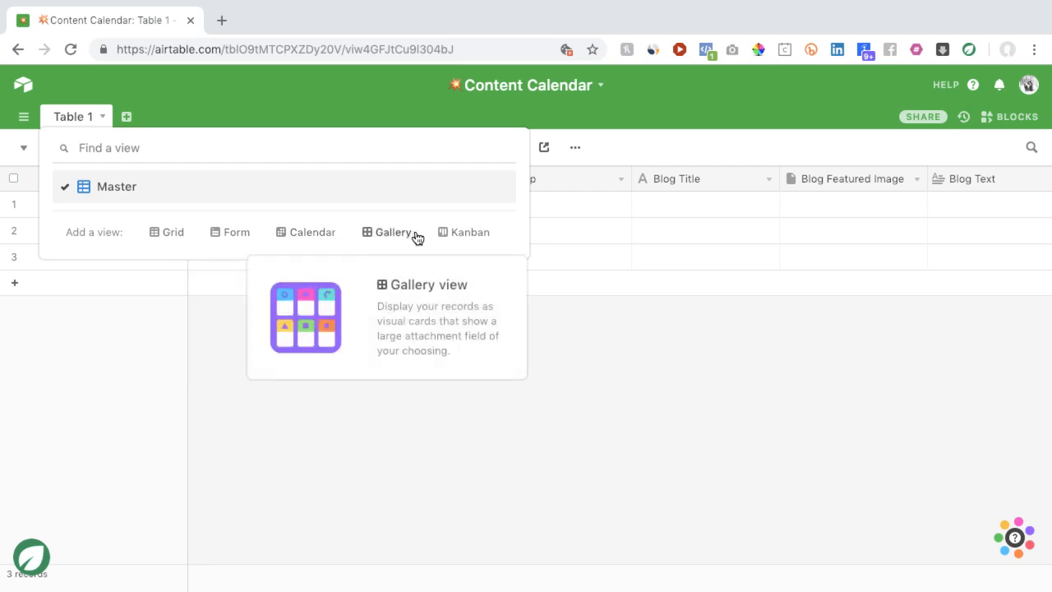
{"action": "mouse_move", "coordinate": [458, 237]}
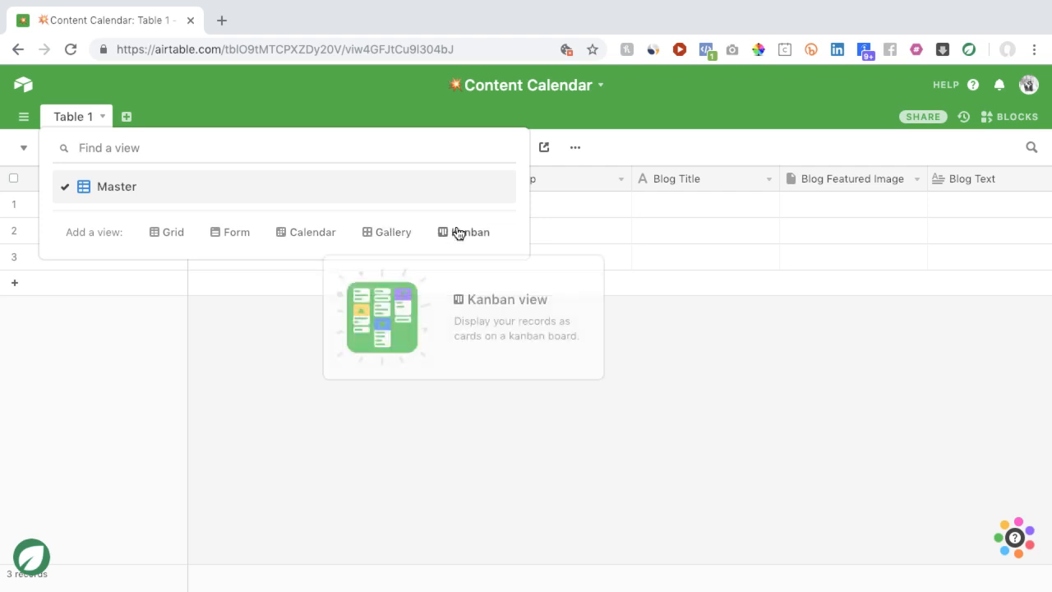
{"action": "left_click", "coordinate": [172, 233]}
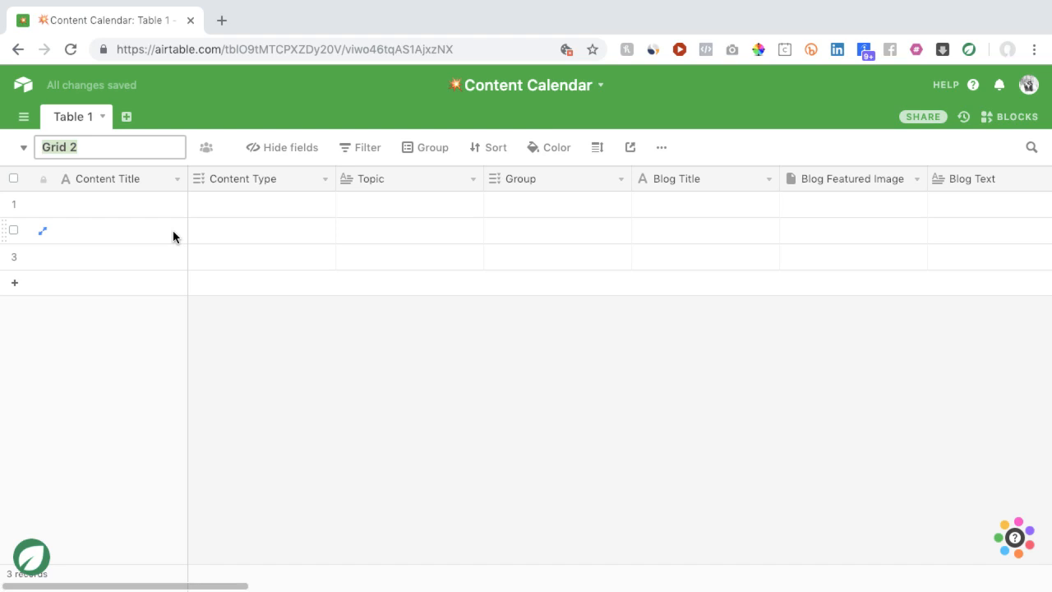
{"action": "type", "text": "Freelancer"}
{"action": "key", "text": "Return"}
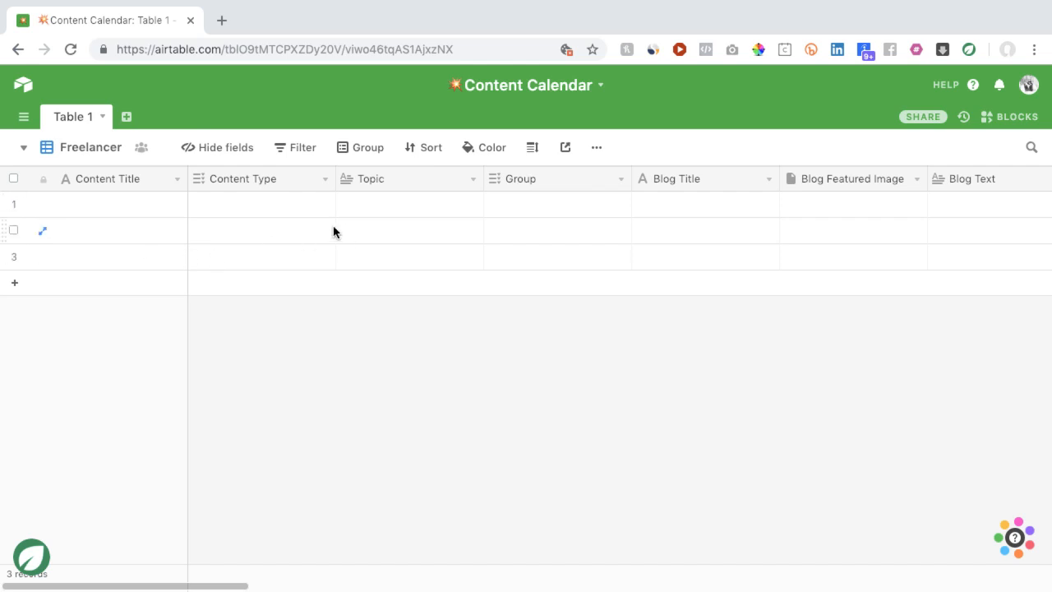
Look through the fields shown in the Freelancer view, as far as Brain Dump and back to the blog fields
{"action": "scroll", "coordinate": [364, 241], "scroll_direction": "right", "scroll_amount": 10}
{"action": "scroll", "coordinate": [365, 241], "scroll_direction": "right", "scroll_amount": 12}
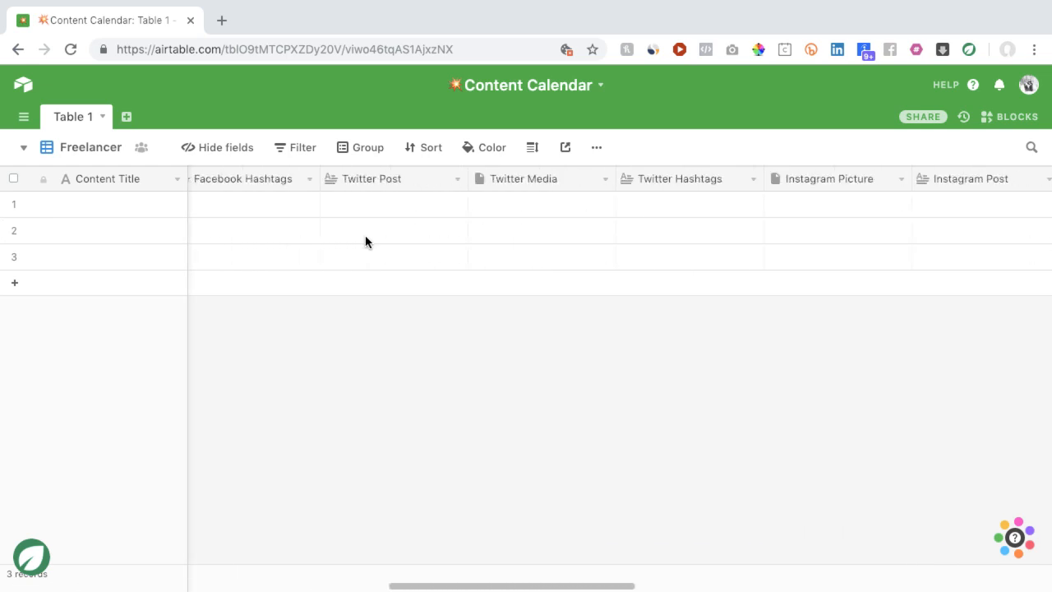
{"action": "scroll", "coordinate": [365, 238], "scroll_direction": "right", "scroll_amount": 5}
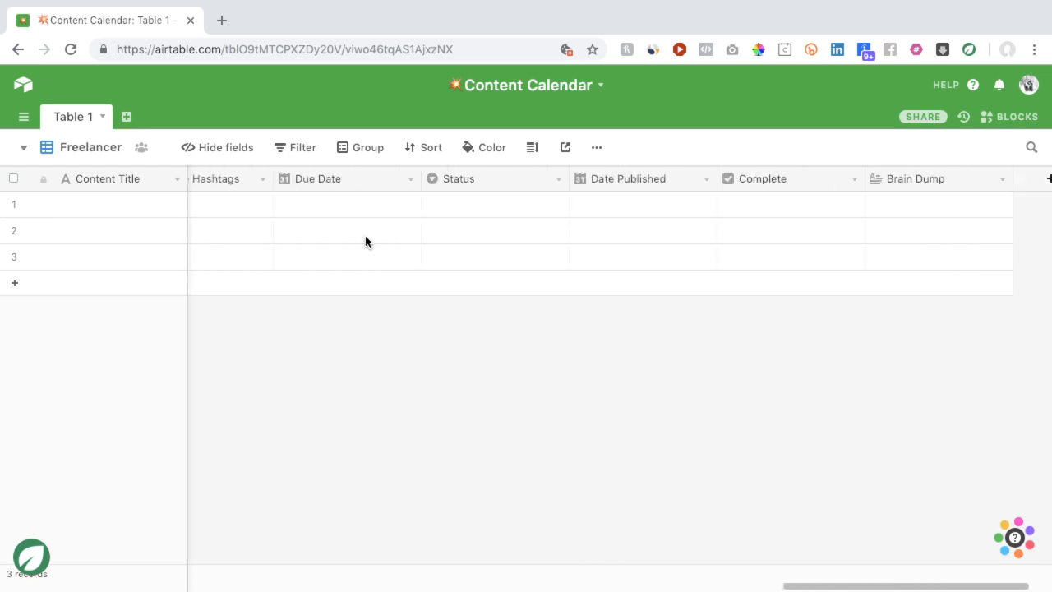
{"action": "scroll", "coordinate": [365, 238], "scroll_direction": "left", "scroll_amount": 10}
{"action": "scroll", "coordinate": [365, 235], "scroll_direction": "left", "scroll_amount": 10}
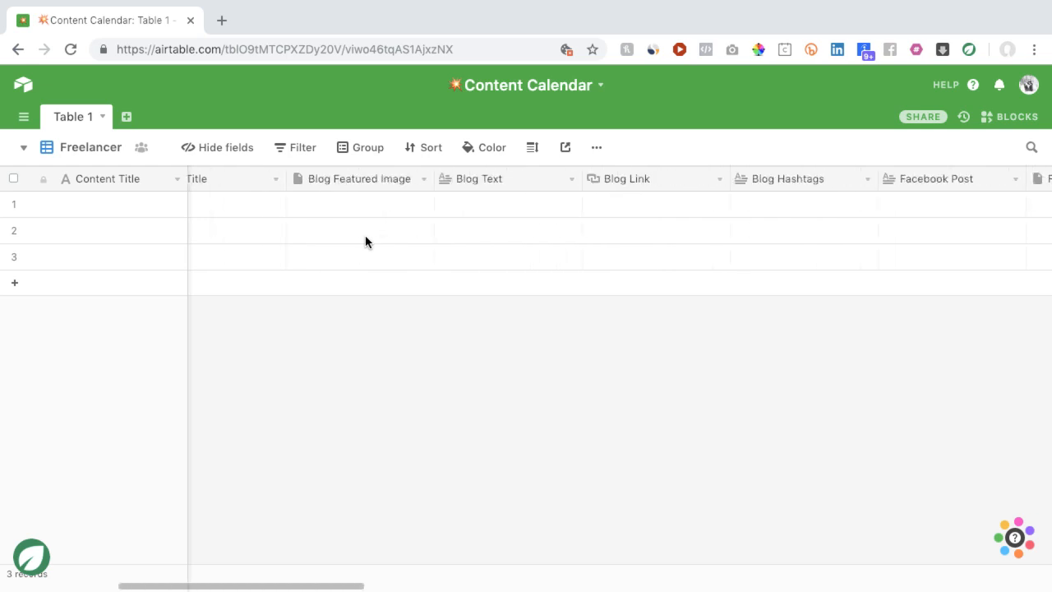
Switch to the Master view and look at its options for renaming, duplicating or deleting the view
{"action": "left_click", "coordinate": [92, 149]}
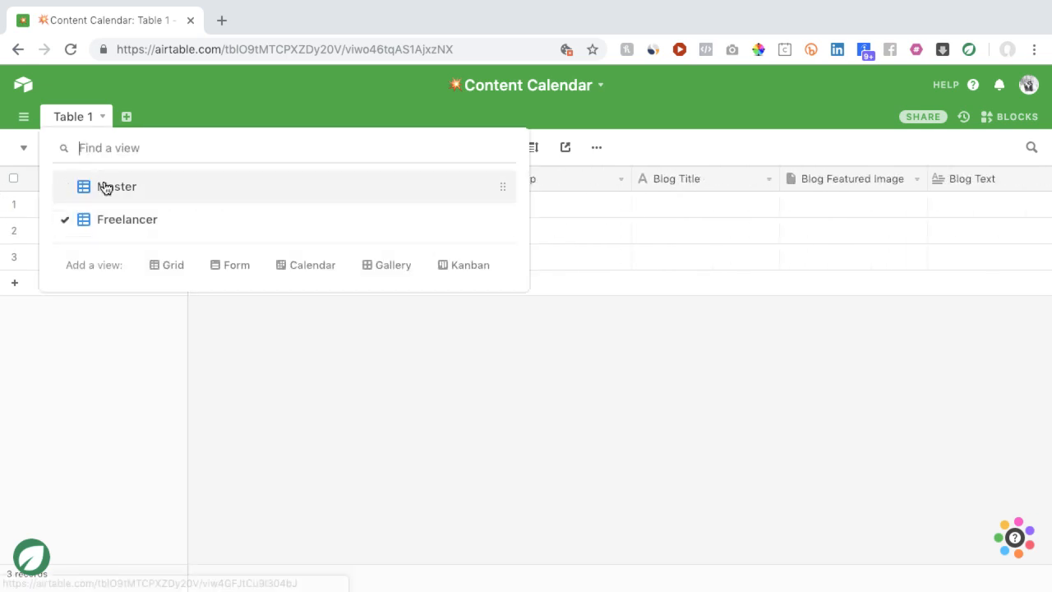
{"action": "left_click", "coordinate": [104, 186]}
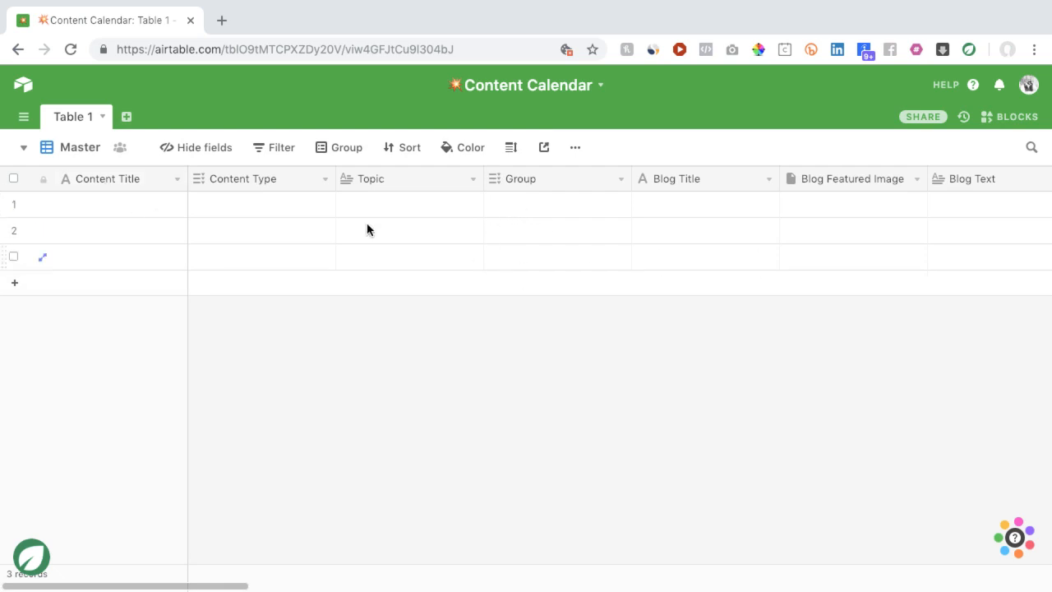
{"action": "left_click", "coordinate": [576, 148]}
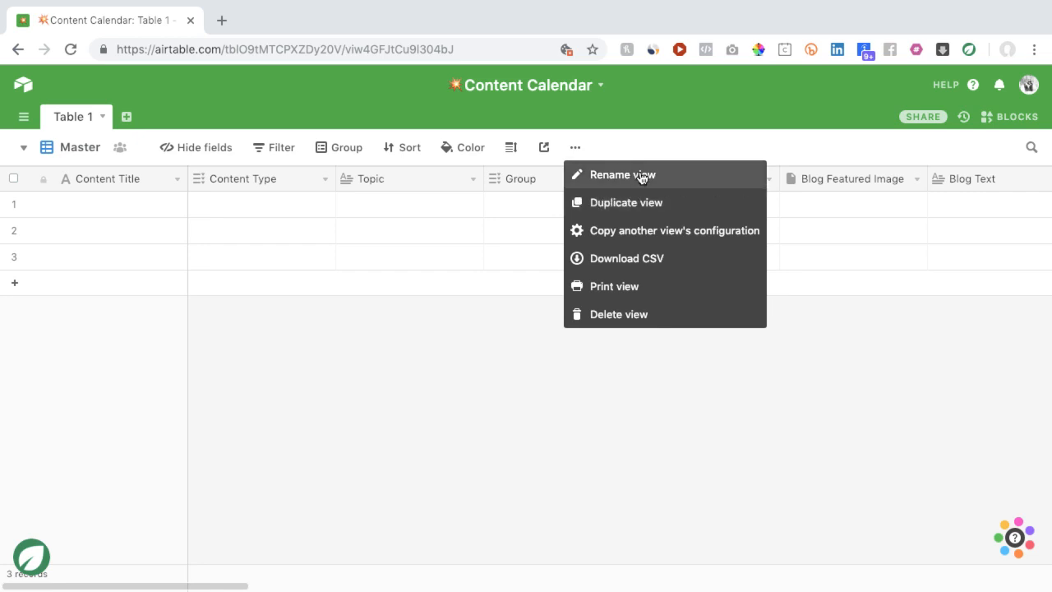
{"action": "left_click", "coordinate": [640, 144]}
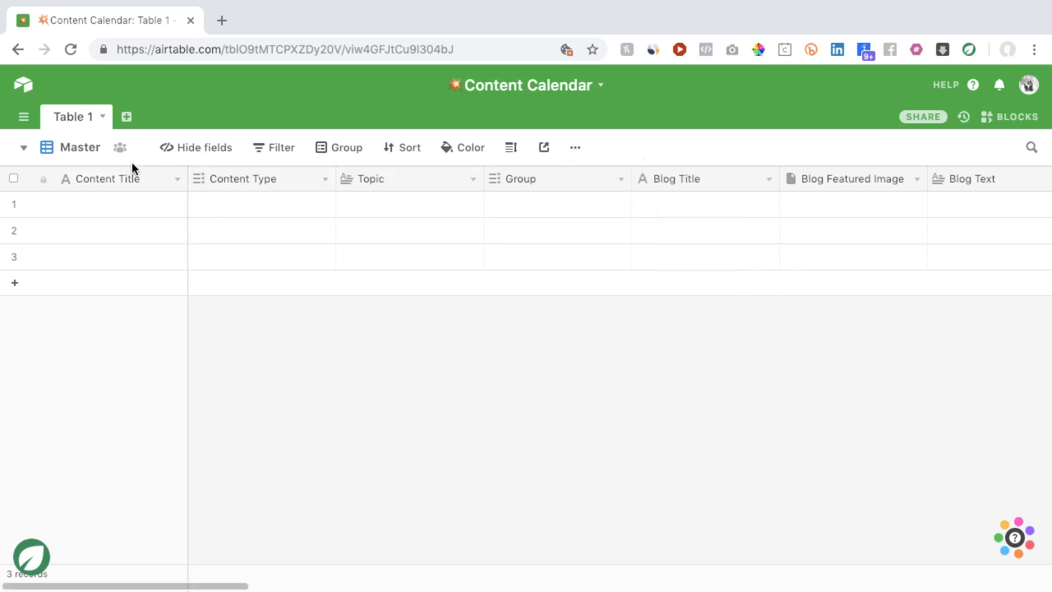
Return to the Freelancer view and examine all its fields from Content Type through Brain Dump
{"action": "left_click", "coordinate": [77, 148]}
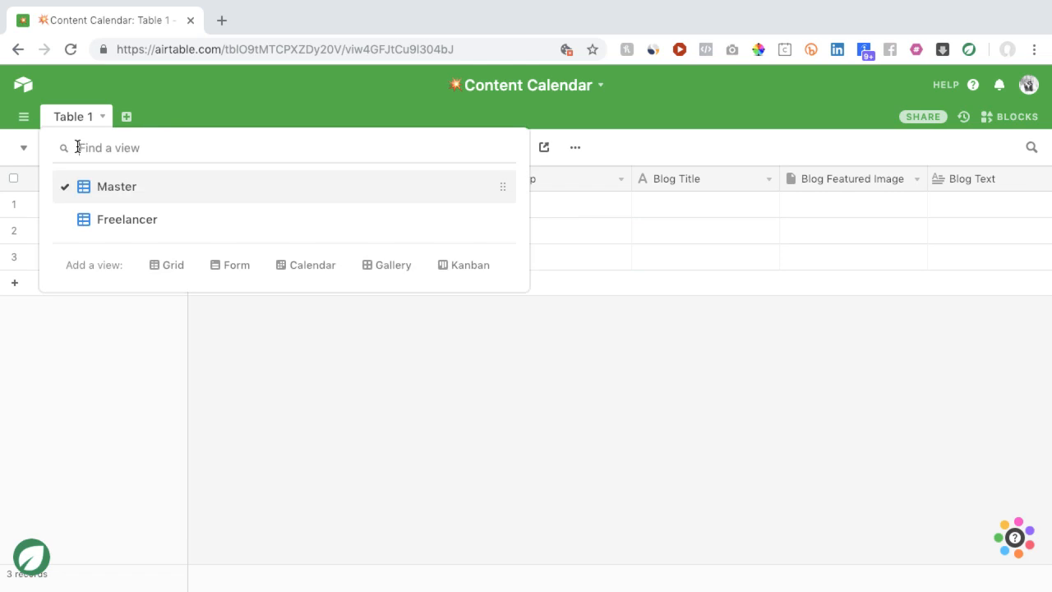
{"action": "left_click", "coordinate": [99, 218]}
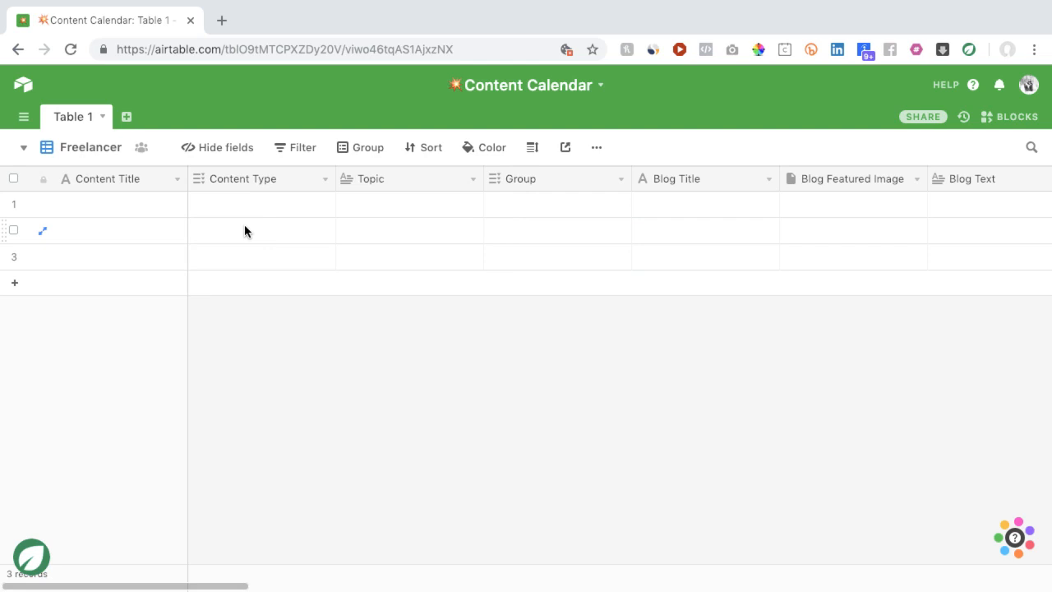
{"action": "scroll", "coordinate": [244, 224], "scroll_direction": "right", "scroll_amount": 5}
{"action": "scroll", "coordinate": [252, 221], "scroll_direction": "right", "scroll_amount": 10}
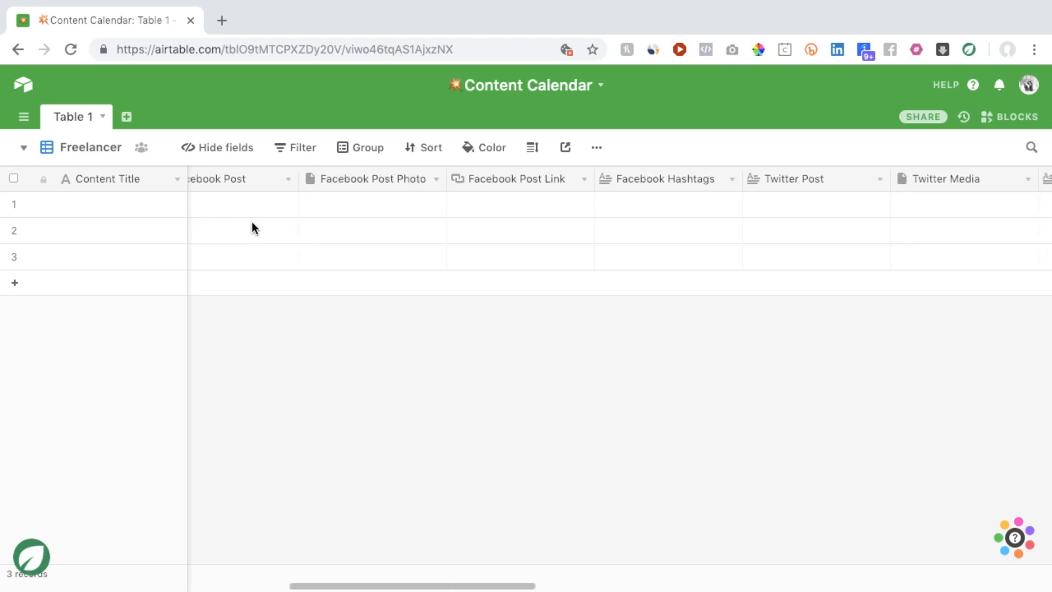
{"action": "scroll", "coordinate": [252, 227], "scroll_direction": "right", "scroll_amount": 10}
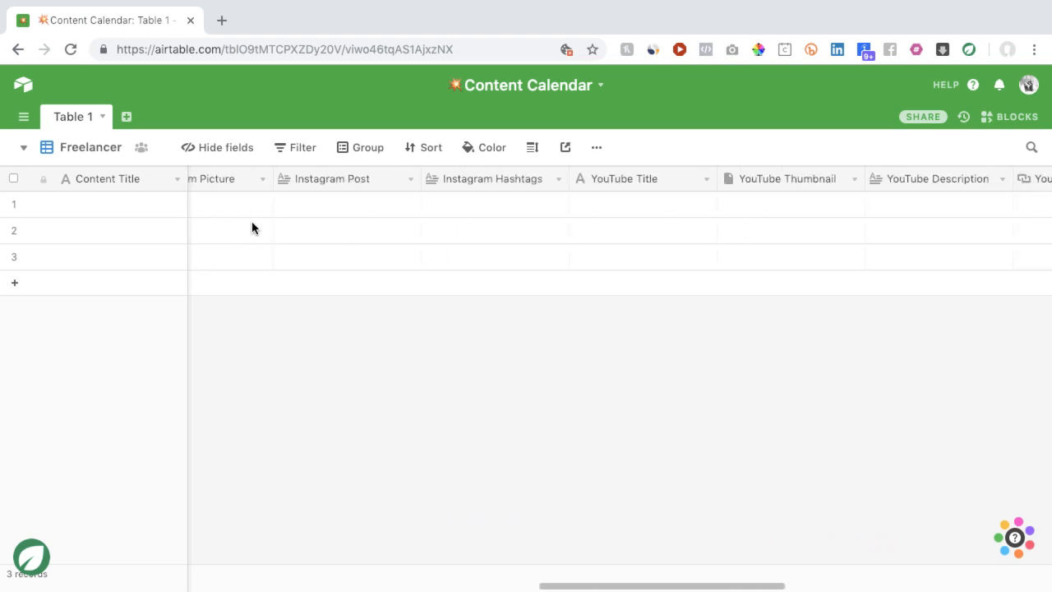
{"action": "scroll", "coordinate": [251, 228], "scroll_direction": "right", "scroll_amount": 10}
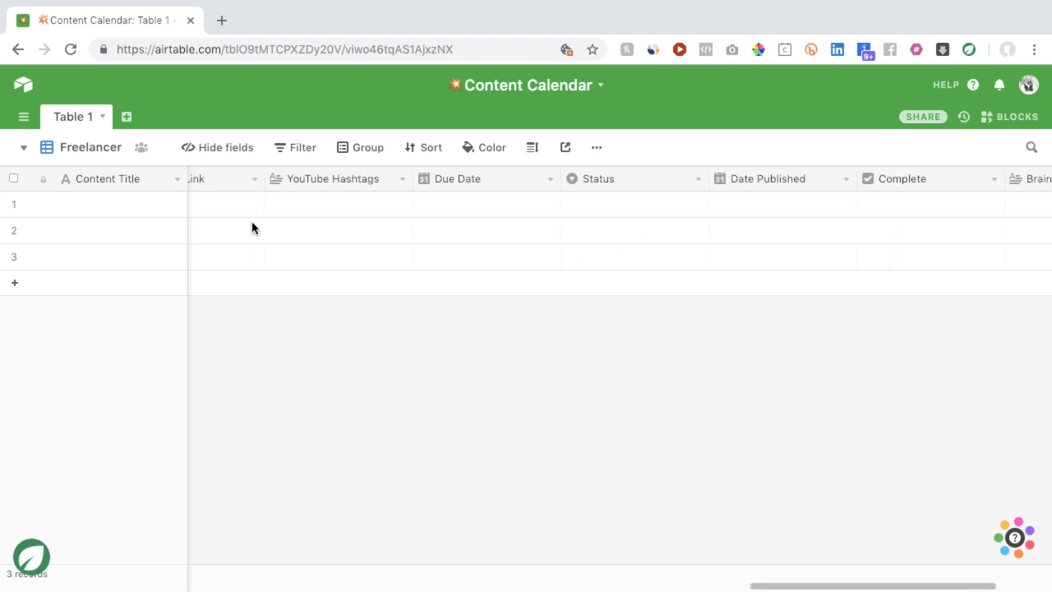
{"action": "scroll", "coordinate": [251, 227], "scroll_direction": "right", "scroll_amount": 5}
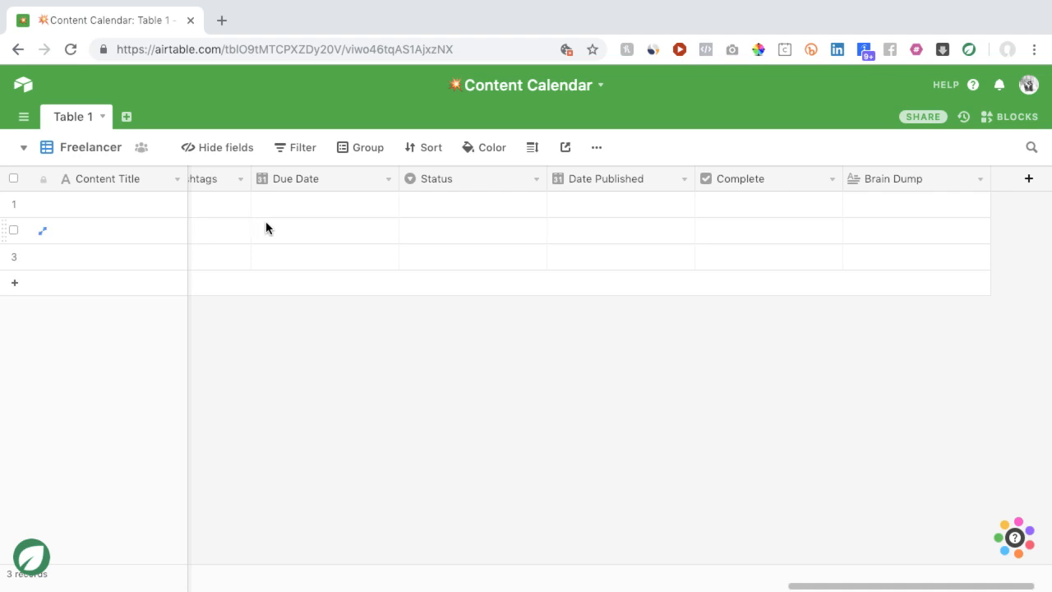
{"action": "scroll", "coordinate": [297, 226], "scroll_direction": "right", "scroll_amount": 2}
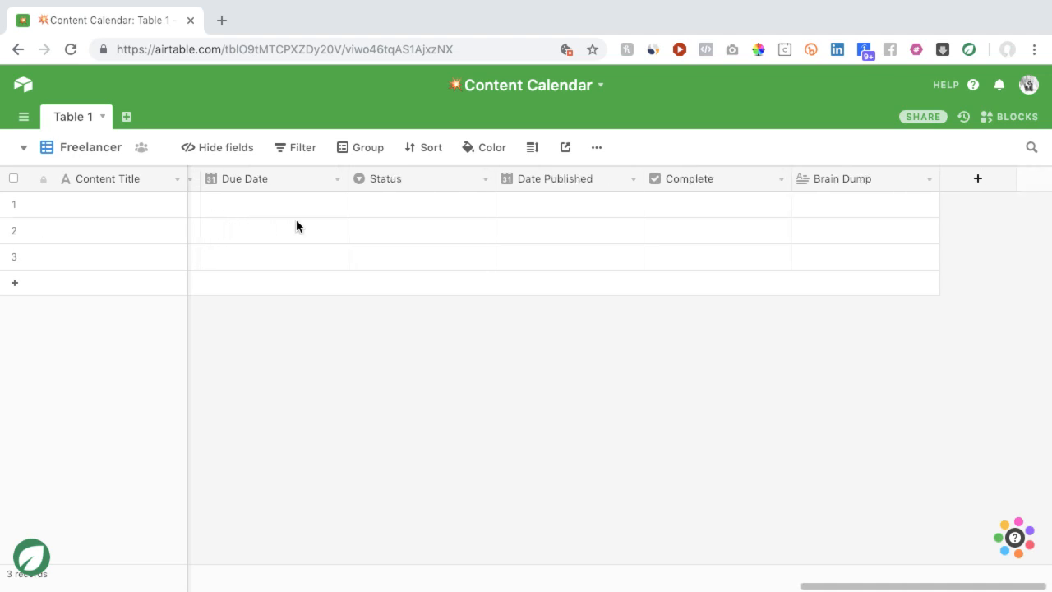
{"action": "scroll", "coordinate": [297, 226], "scroll_direction": "left", "scroll_amount": 10}
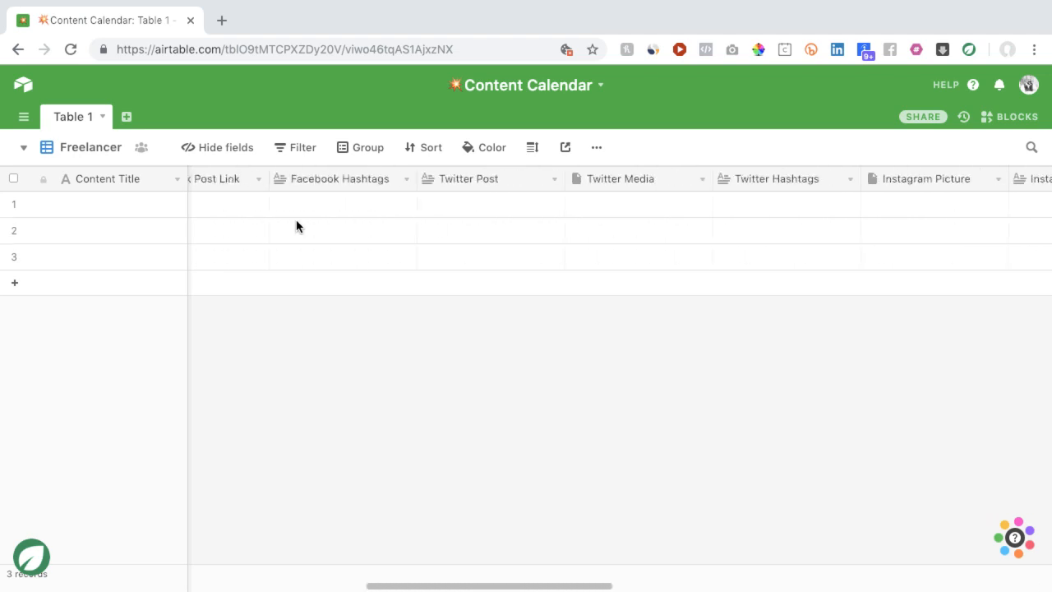
{"action": "scroll", "coordinate": [296, 226], "scroll_direction": "left", "scroll_amount": 10}
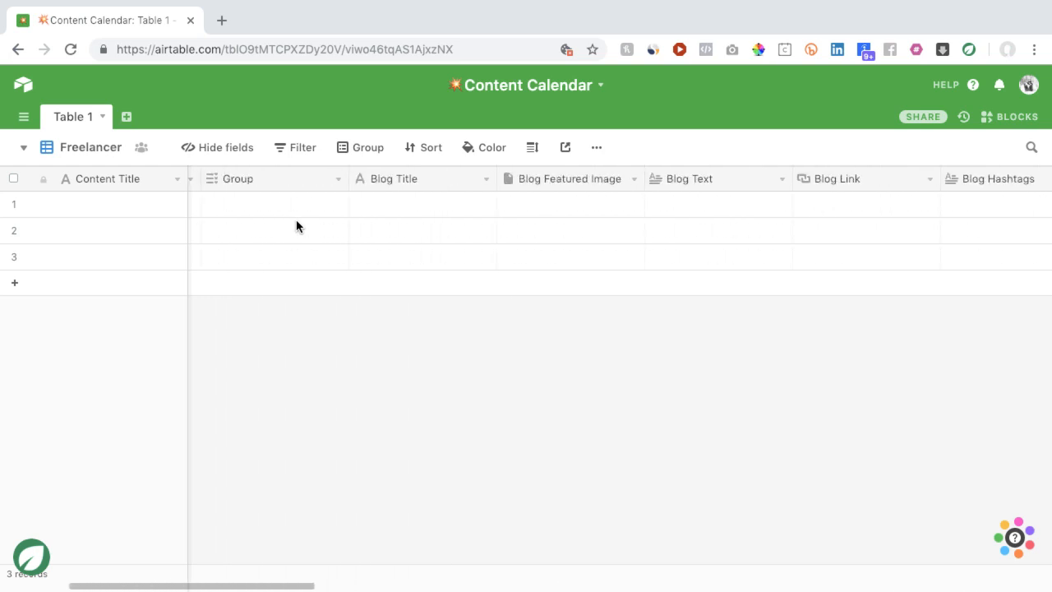
{"action": "scroll", "coordinate": [297, 226], "scroll_direction": "left", "scroll_amount": 3}
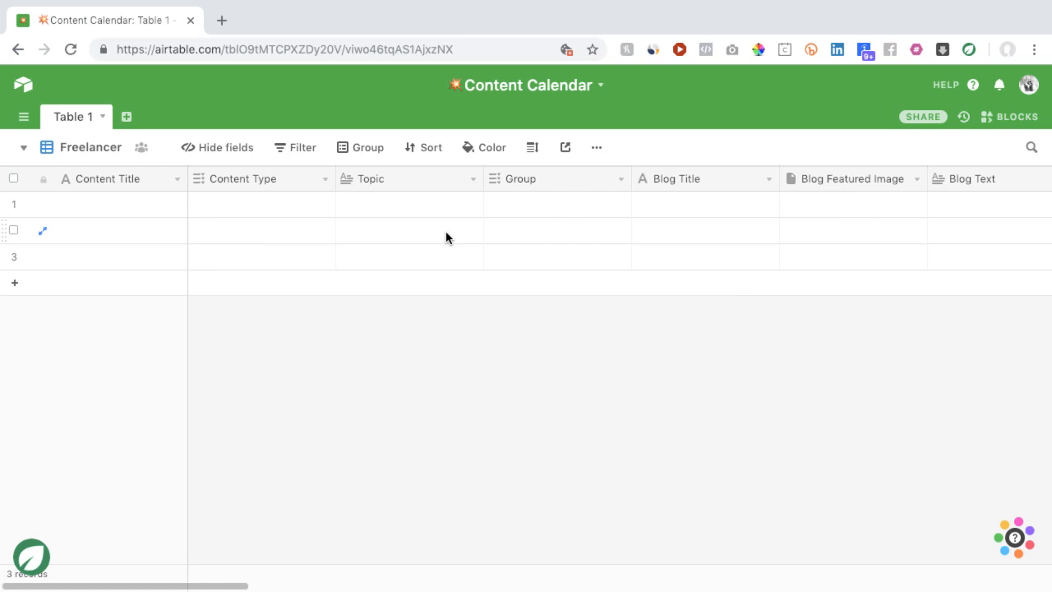
Hide the Content Type, Topic and Group fields in the Freelancer view
{"action": "left_click", "coordinate": [237, 155]}
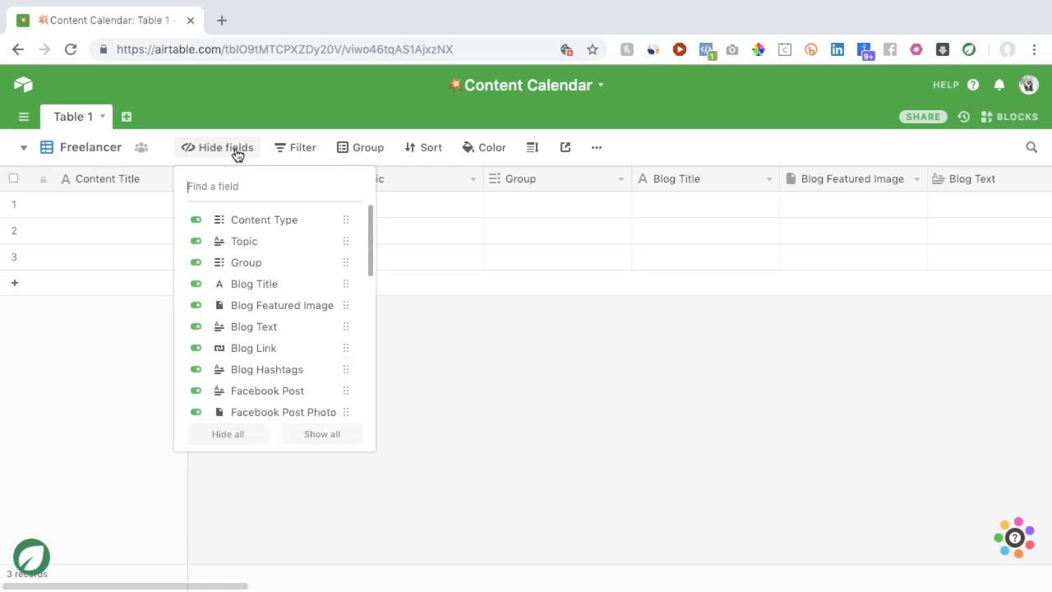
{"action": "left_click", "coordinate": [284, 226]}
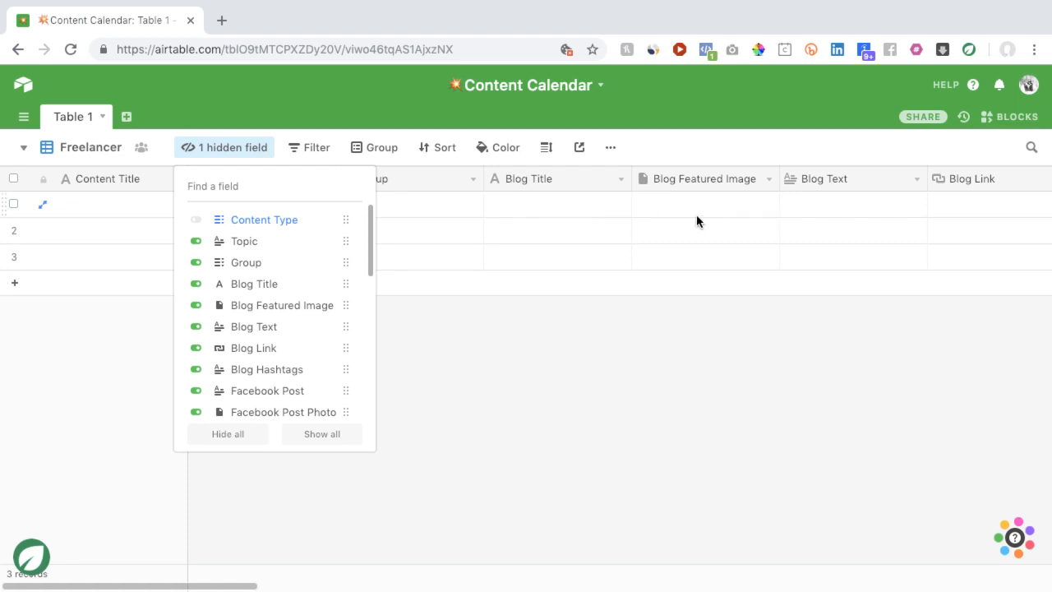
{"action": "scroll", "coordinate": [711, 216], "scroll_direction": "right", "scroll_amount": 5}
{"action": "scroll", "coordinate": [716, 215], "scroll_direction": "right", "scroll_amount": 9}
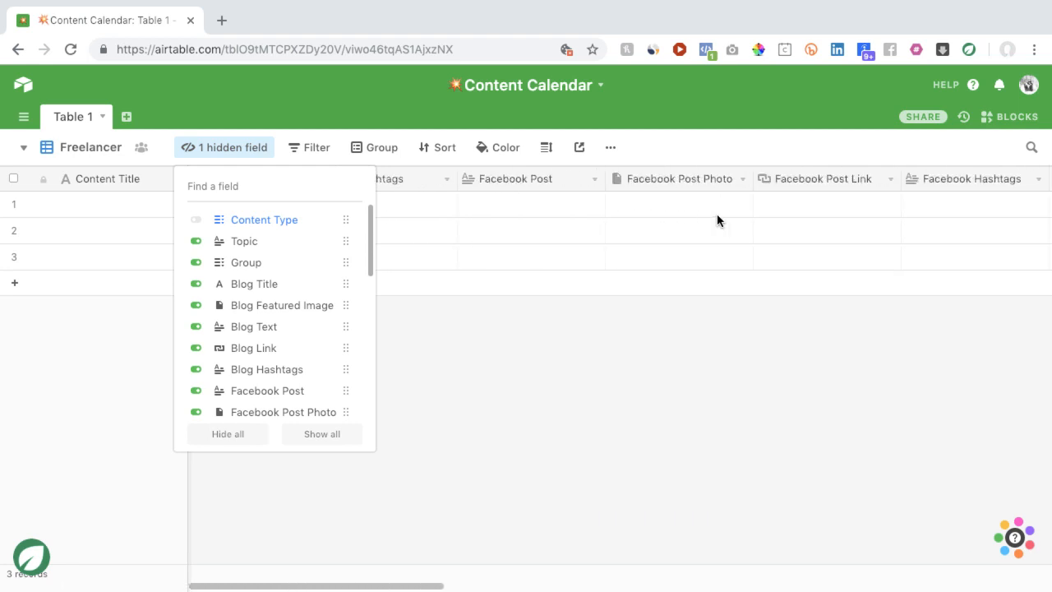
{"action": "scroll", "coordinate": [716, 216], "scroll_direction": "left", "scroll_amount": 14}
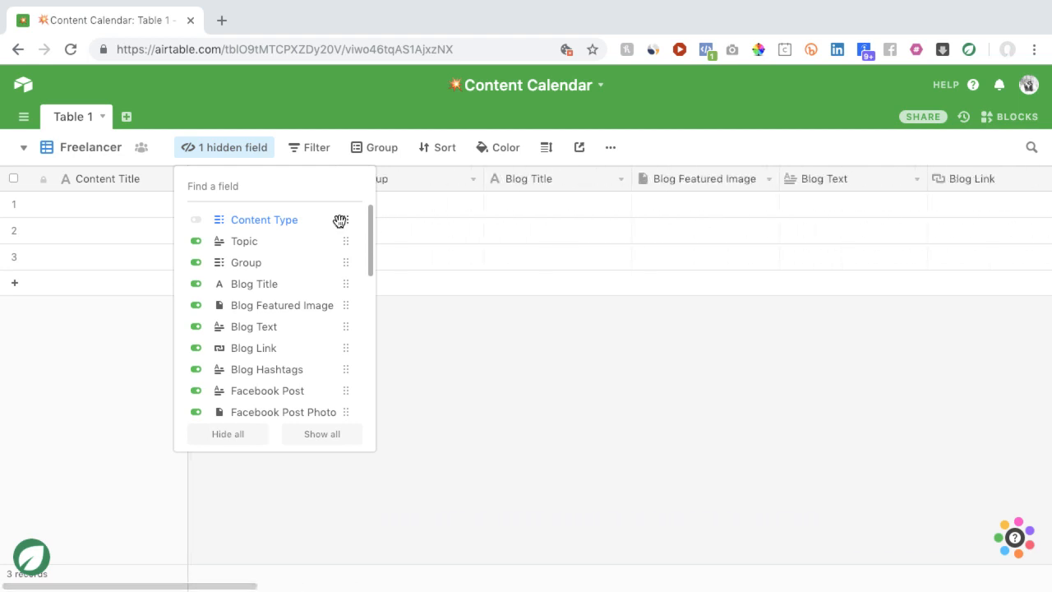
{"action": "scroll", "coordinate": [331, 228], "scroll_direction": "down", "scroll_amount": 1}
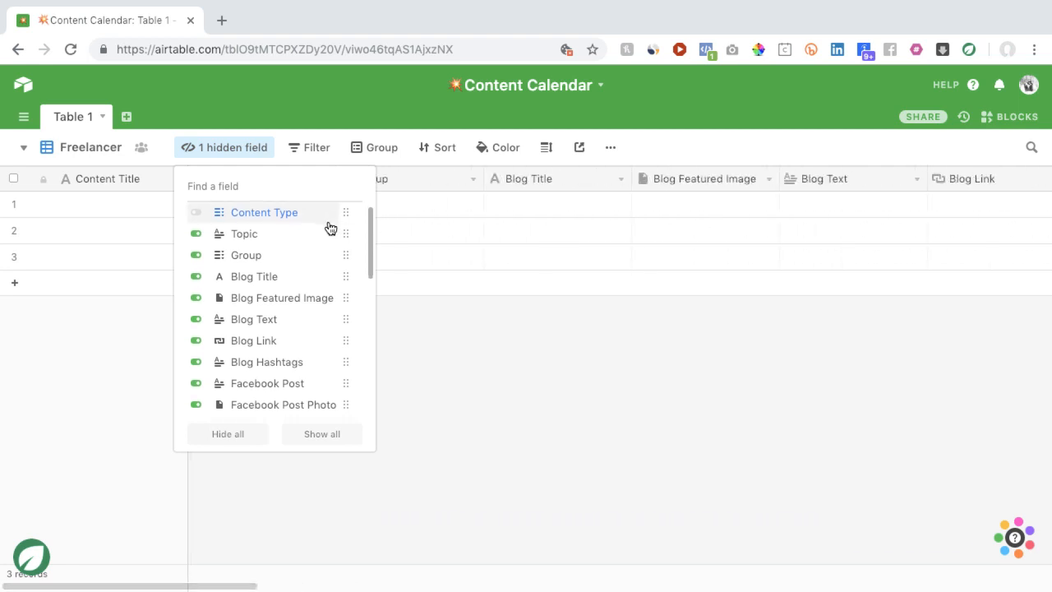
{"action": "left_click", "coordinate": [277, 237]}
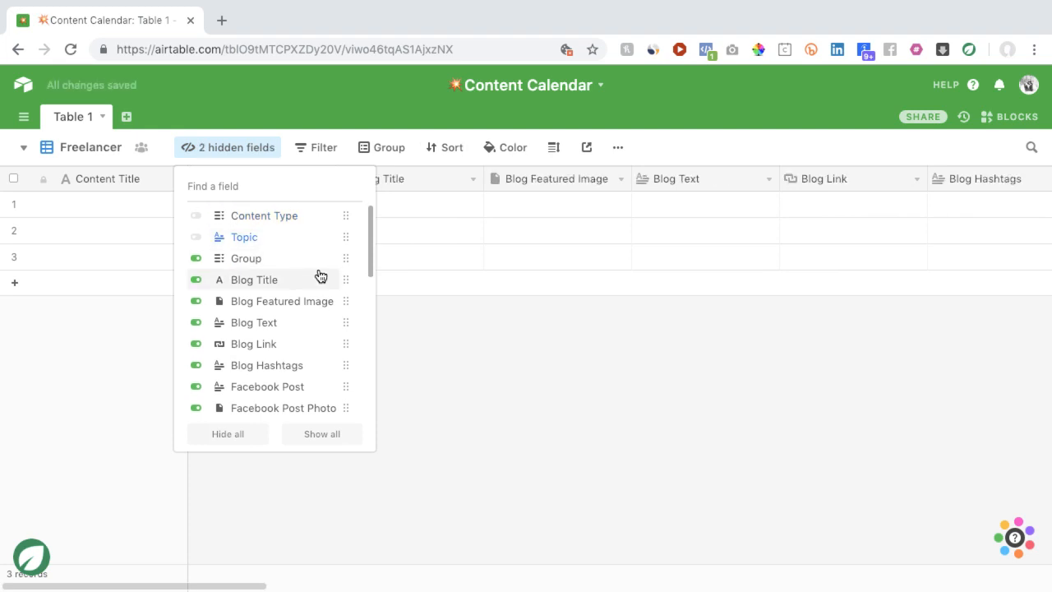
{"action": "scroll", "coordinate": [304, 268], "scroll_direction": "down", "scroll_amount": 1}
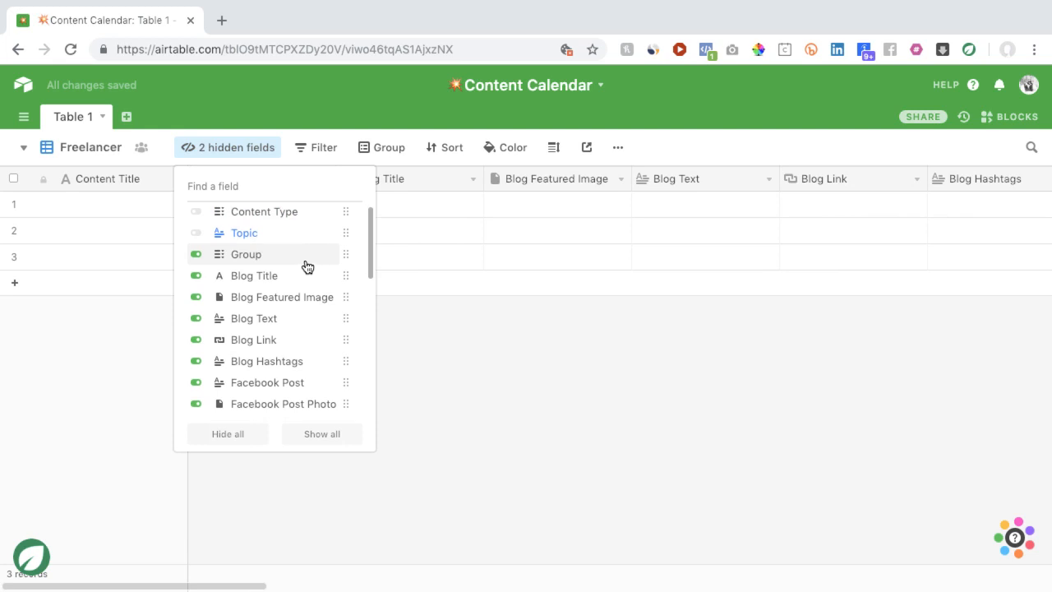
{"action": "left_click", "coordinate": [303, 262]}
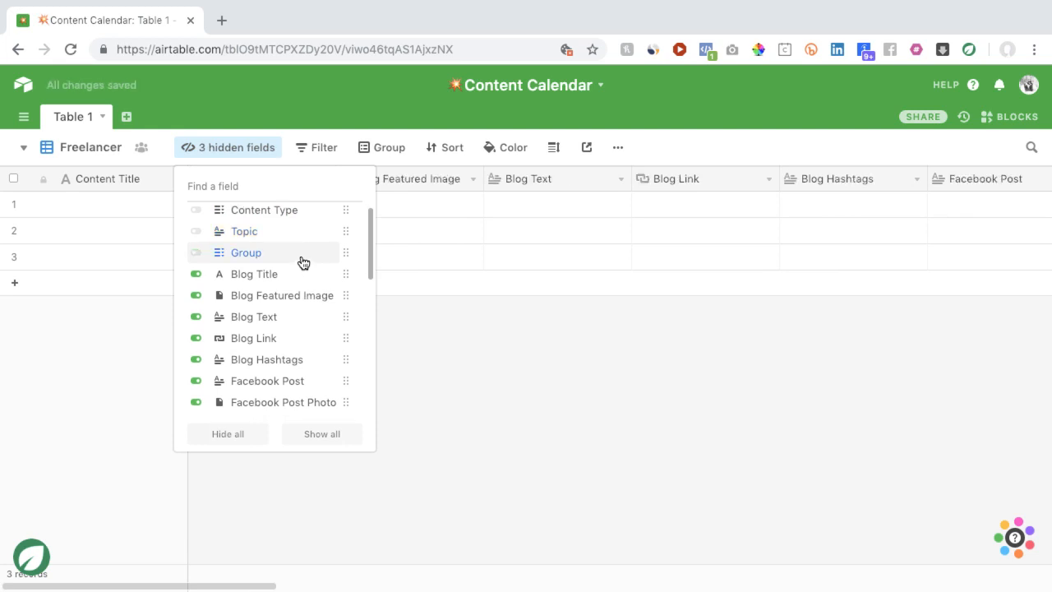
Hide the Brain Dump and Due Date fields as well, and close the field visibility list
{"action": "scroll", "coordinate": [301, 265], "scroll_direction": "down", "scroll_amount": 3}
{"action": "scroll", "coordinate": [299, 266], "scroll_direction": "down", "scroll_amount": 8}
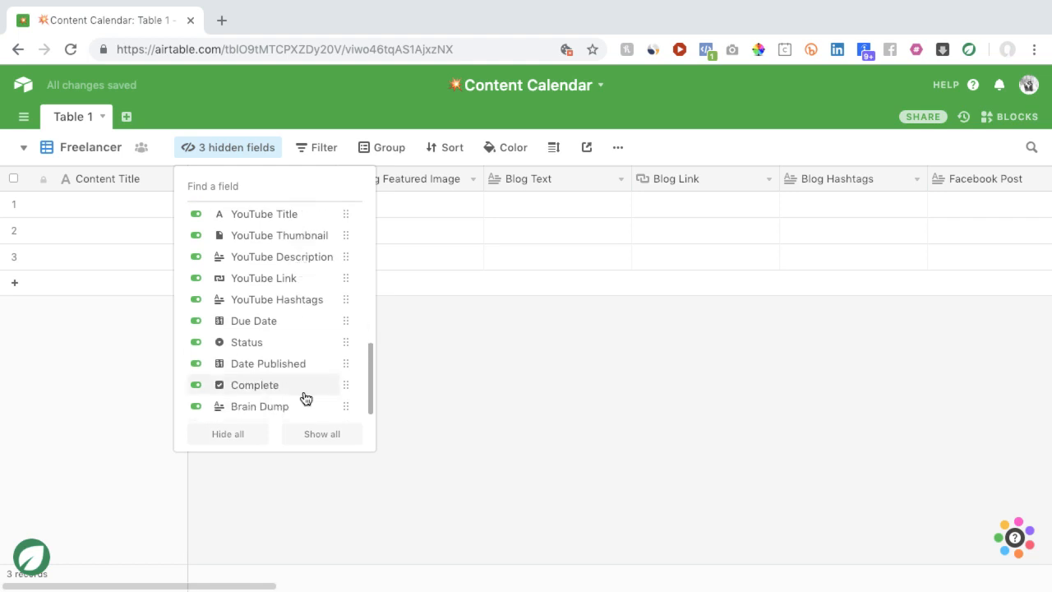
{"action": "left_click", "coordinate": [298, 408]}
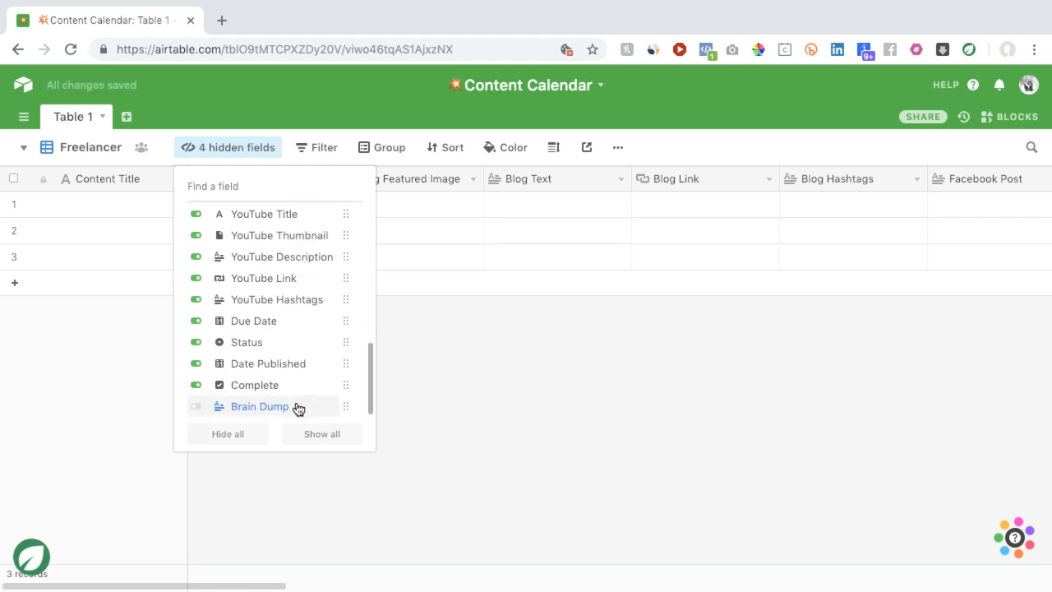
{"action": "left_click", "coordinate": [304, 328]}
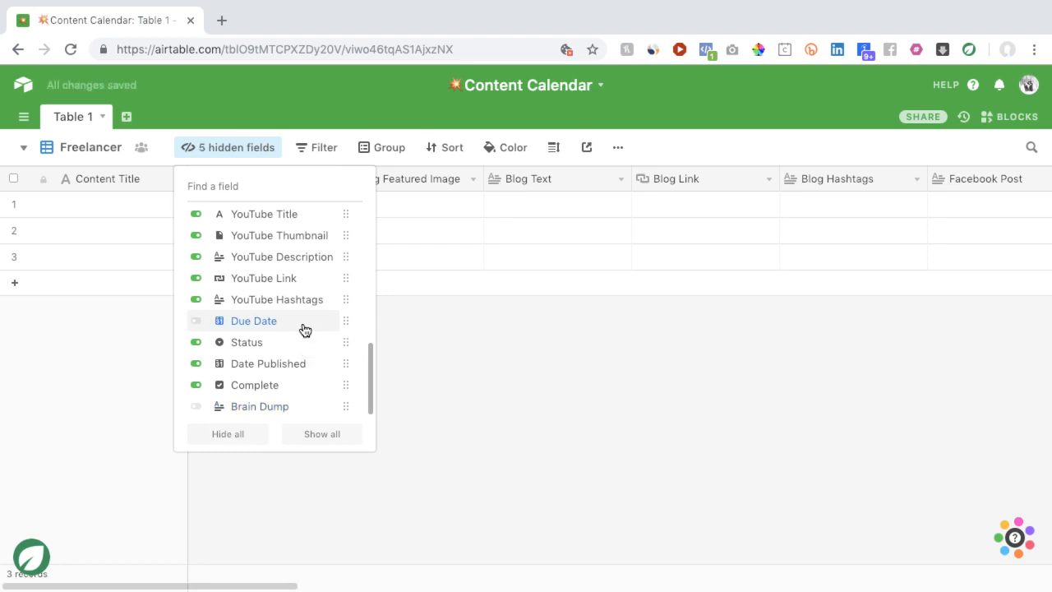
{"action": "left_click", "coordinate": [437, 350]}
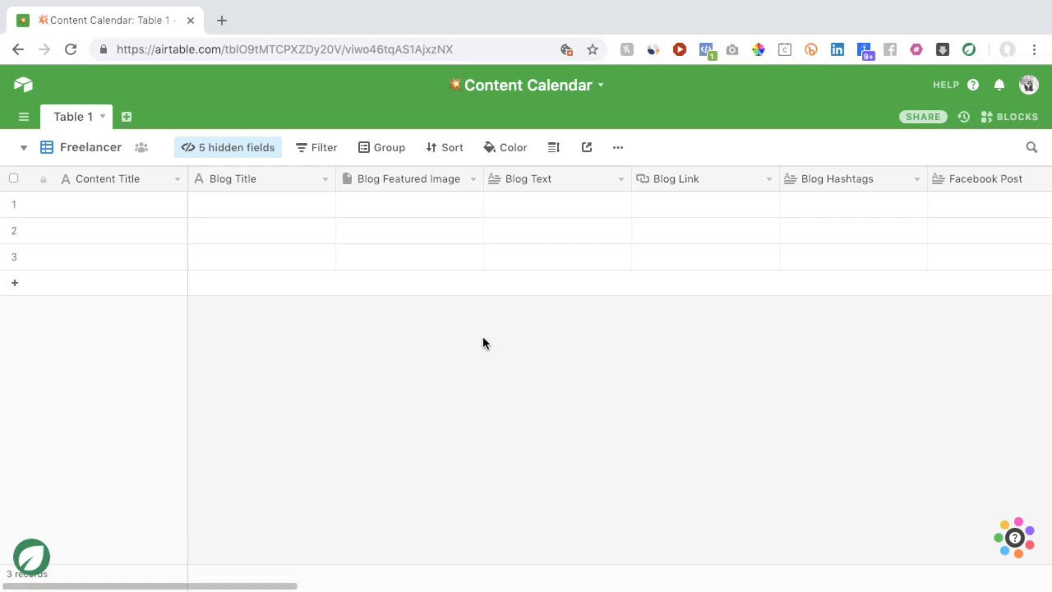
Review the fields still shown in the Freelancer view, from Blog Title through Complete and back
{"action": "scroll", "coordinate": [256, 231], "scroll_direction": "right", "scroll_amount": 3}
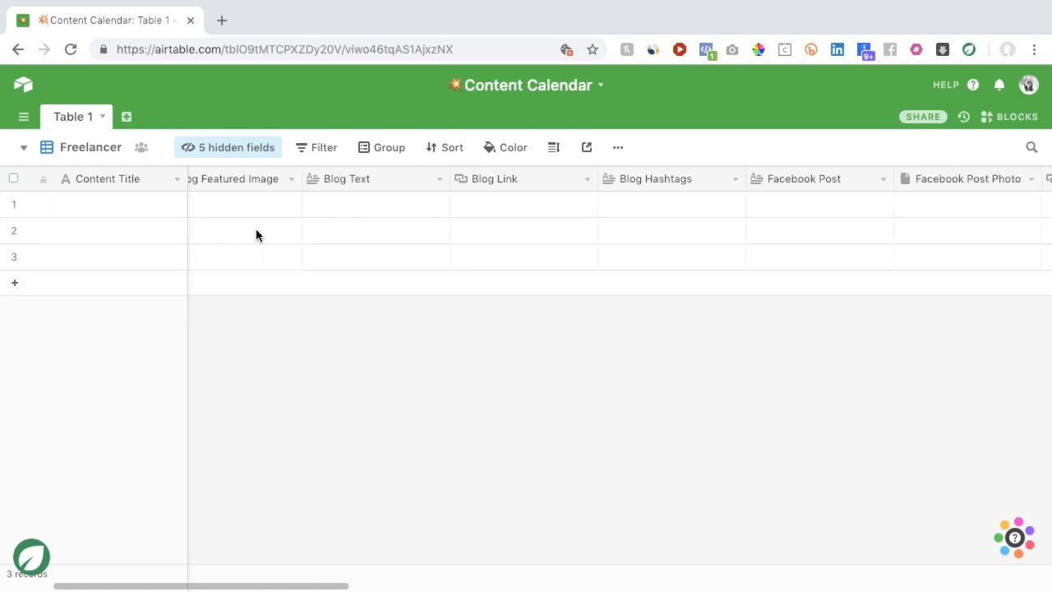
{"action": "scroll", "coordinate": [255, 234], "scroll_direction": "right", "scroll_amount": 10}
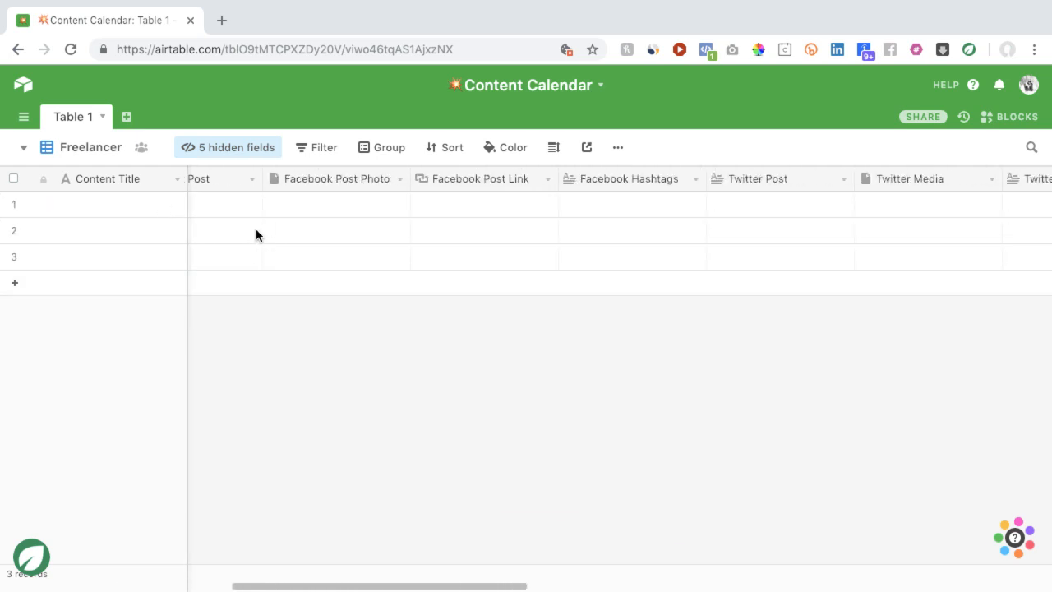
{"action": "scroll", "coordinate": [256, 235], "scroll_direction": "right", "scroll_amount": 10}
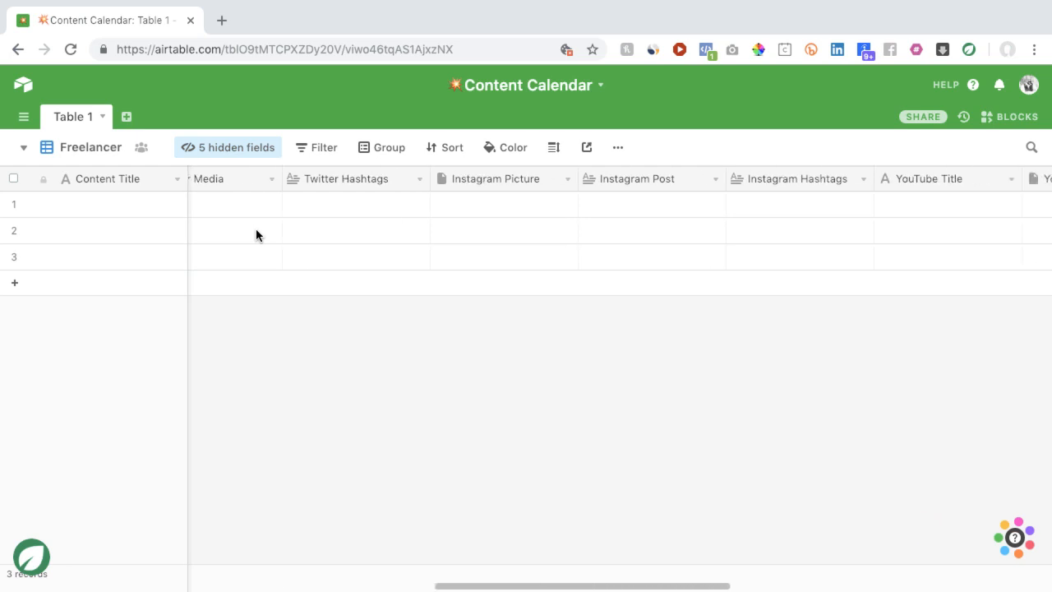
{"action": "scroll", "coordinate": [256, 230], "scroll_direction": "right", "scroll_amount": 12}
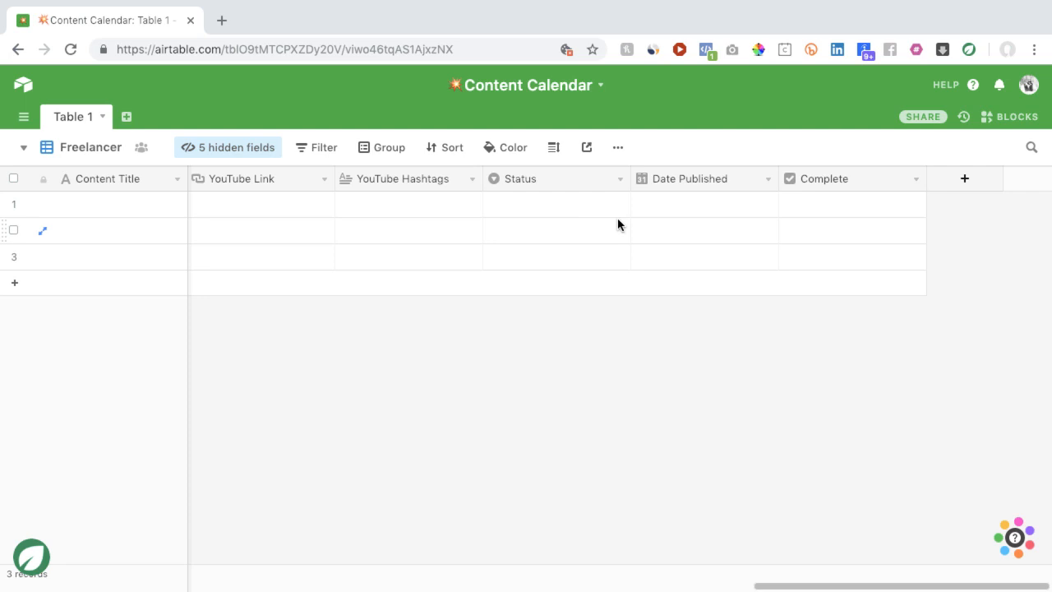
{"action": "scroll", "coordinate": [620, 217], "scroll_direction": "left", "scroll_amount": 10}
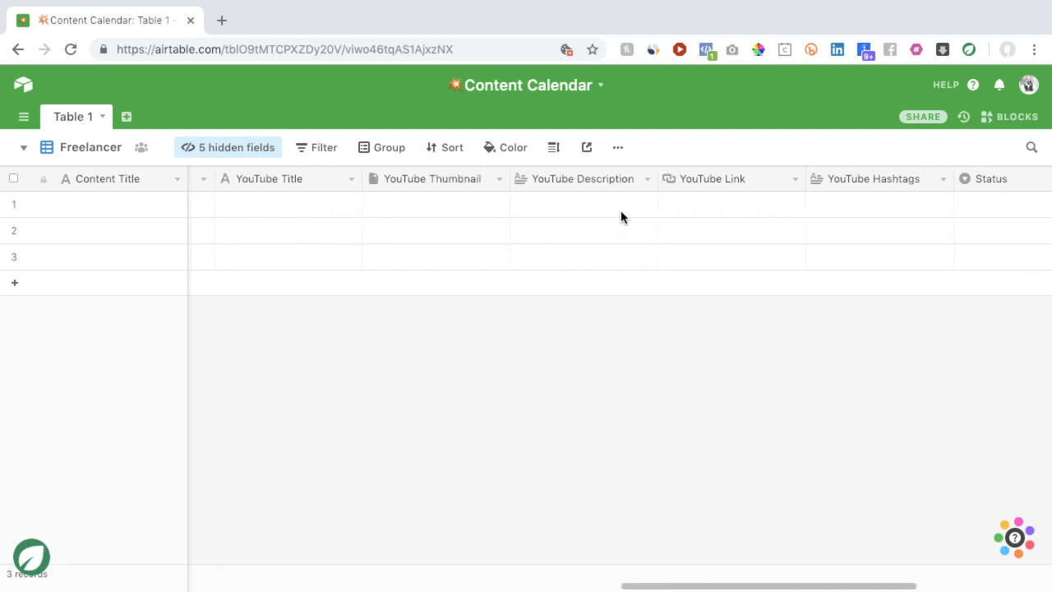
{"action": "scroll", "coordinate": [621, 217], "scroll_direction": "left", "scroll_amount": 3}
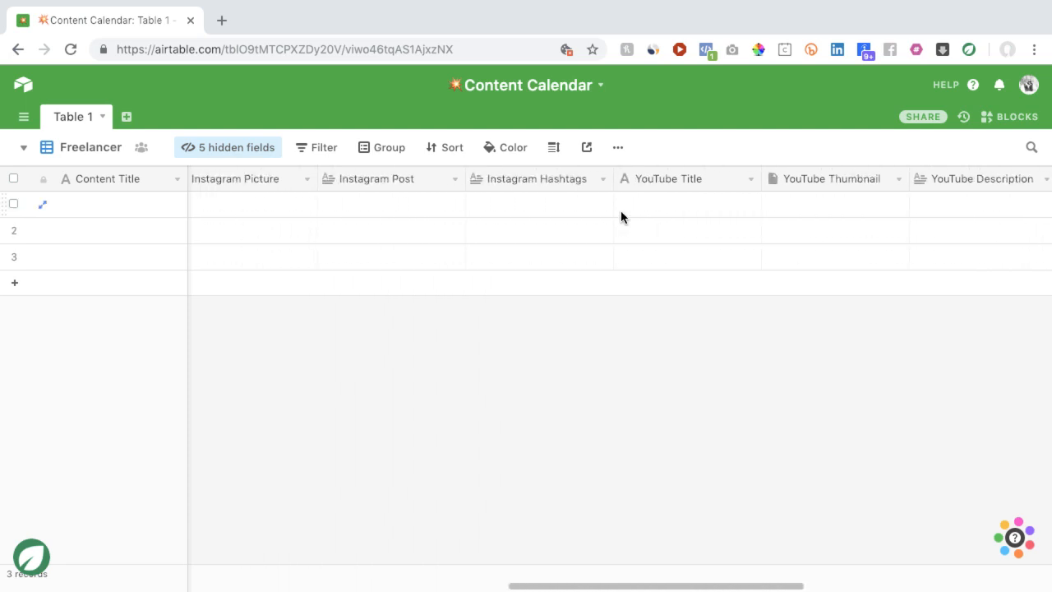
{"action": "scroll", "coordinate": [621, 217], "scroll_direction": "left", "scroll_amount": 15}
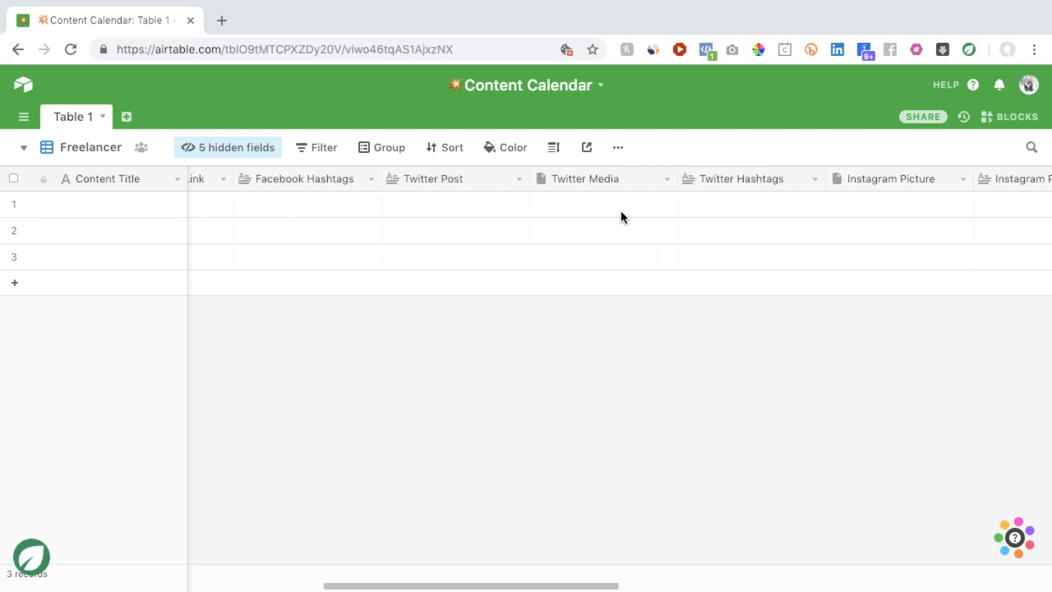
{"action": "scroll", "coordinate": [621, 217], "scroll_direction": "left", "scroll_amount": 12}
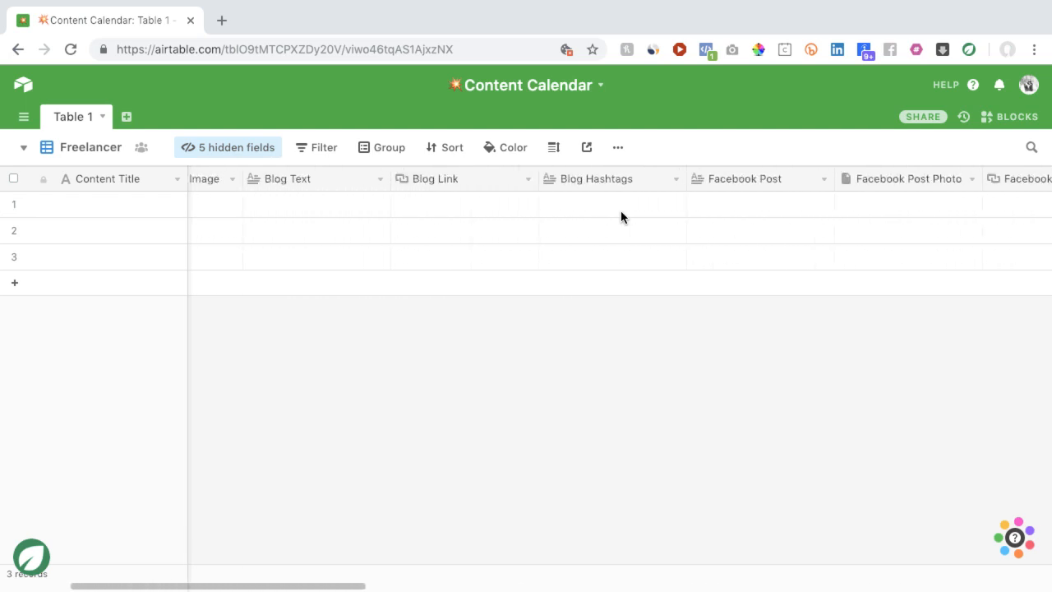
{"action": "scroll", "coordinate": [621, 217], "scroll_direction": "left", "scroll_amount": 2}
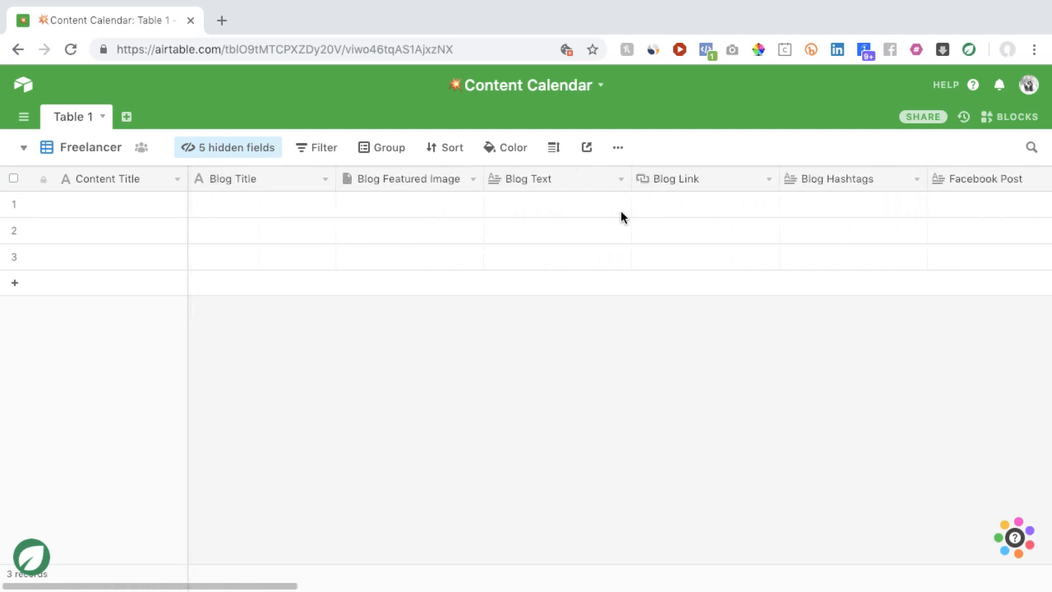
Filter the Freelancer view to show only records where Status is Ready to Publish
{"action": "left_click", "coordinate": [316, 151]}
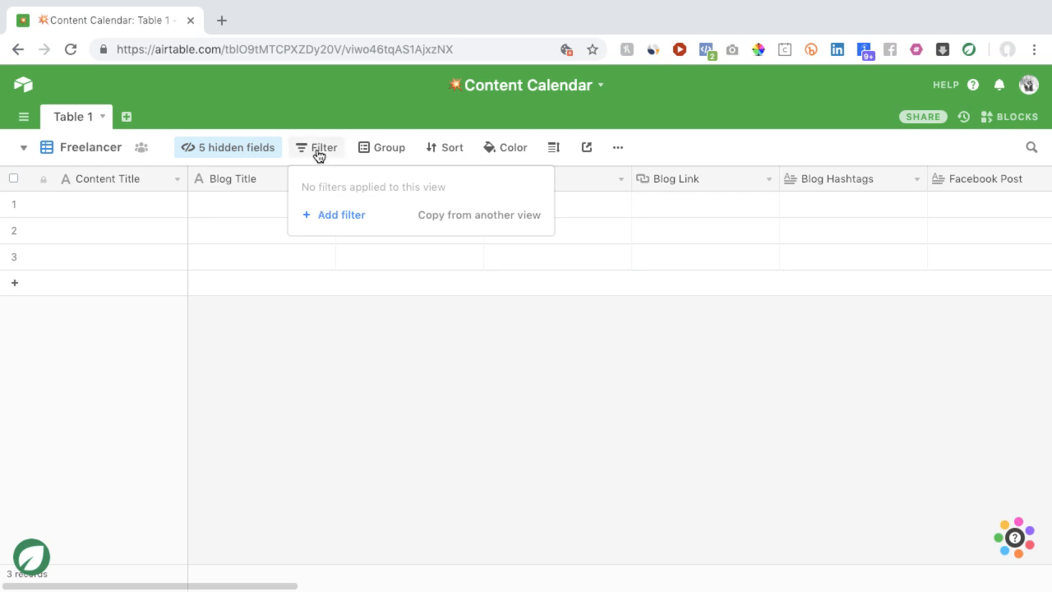
{"action": "left_click", "coordinate": [327, 218]}
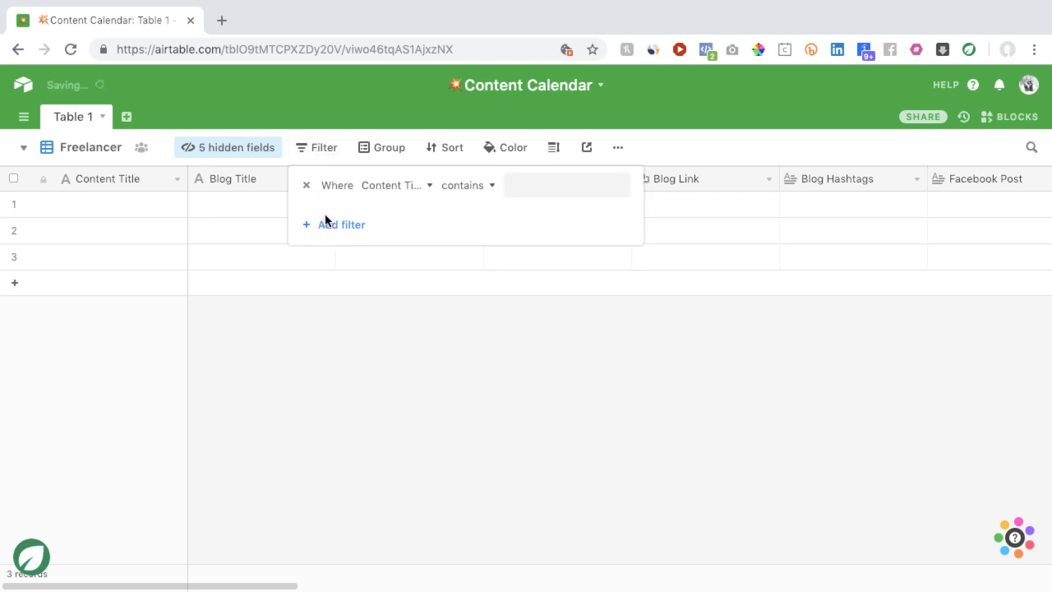
{"action": "left_click", "coordinate": [414, 188]}
{"action": "scroll", "coordinate": [422, 282], "scroll_direction": "down", "scroll_amount": 5}
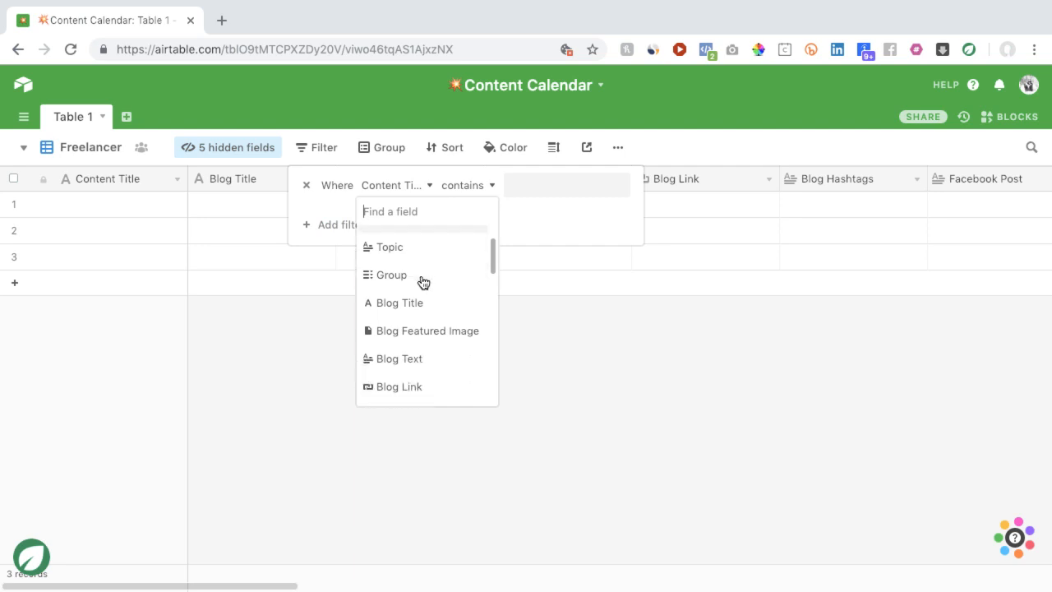
{"action": "scroll", "coordinate": [422, 282], "scroll_direction": "down", "scroll_amount": 5}
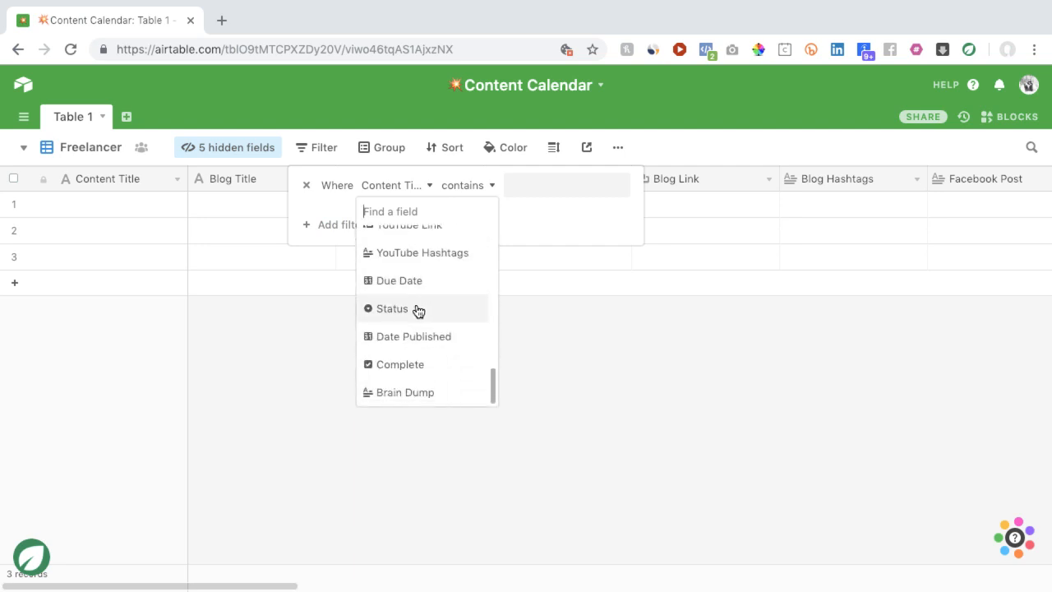
{"action": "left_click", "coordinate": [417, 309]}
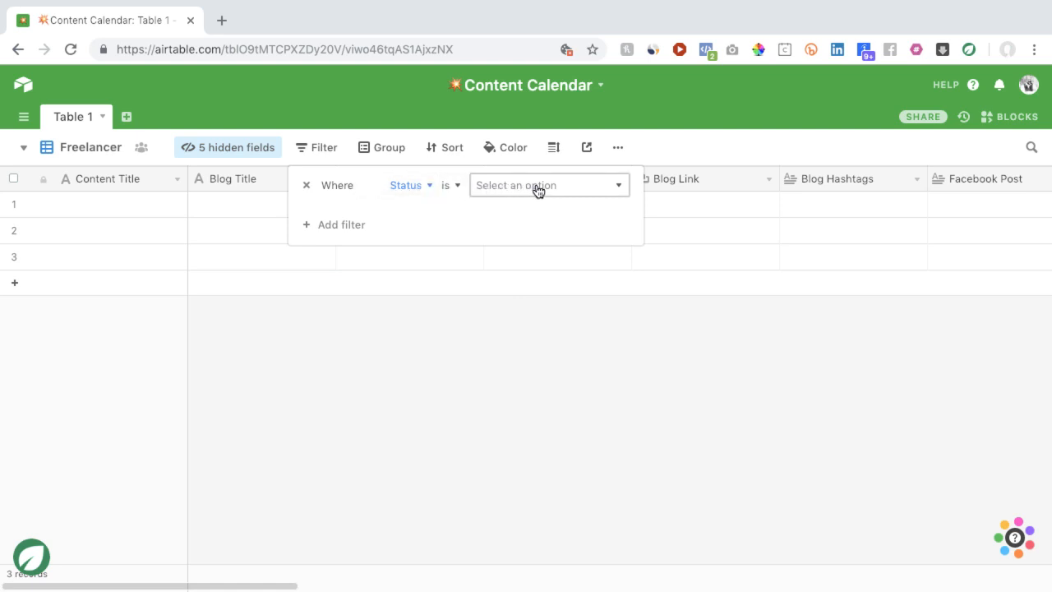
{"action": "left_click", "coordinate": [507, 191]}
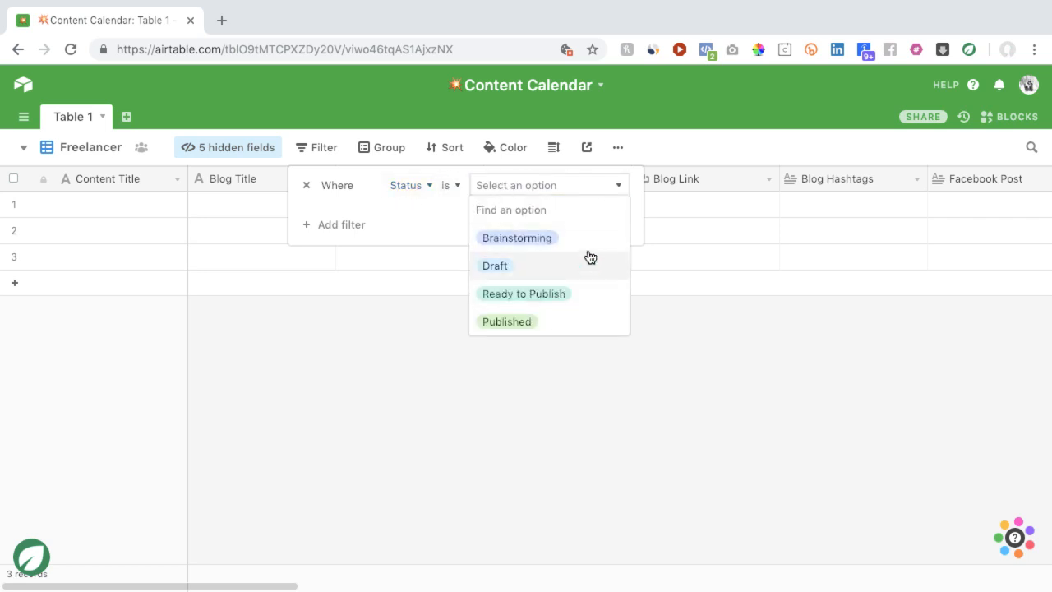
{"action": "left_click", "coordinate": [536, 297]}
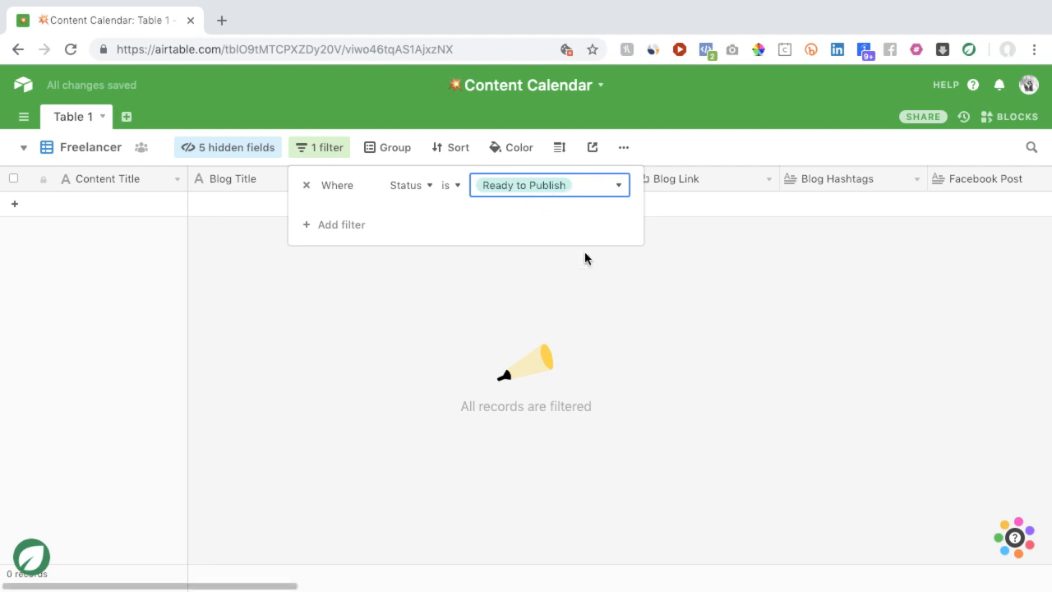
{"action": "left_click", "coordinate": [649, 263]}
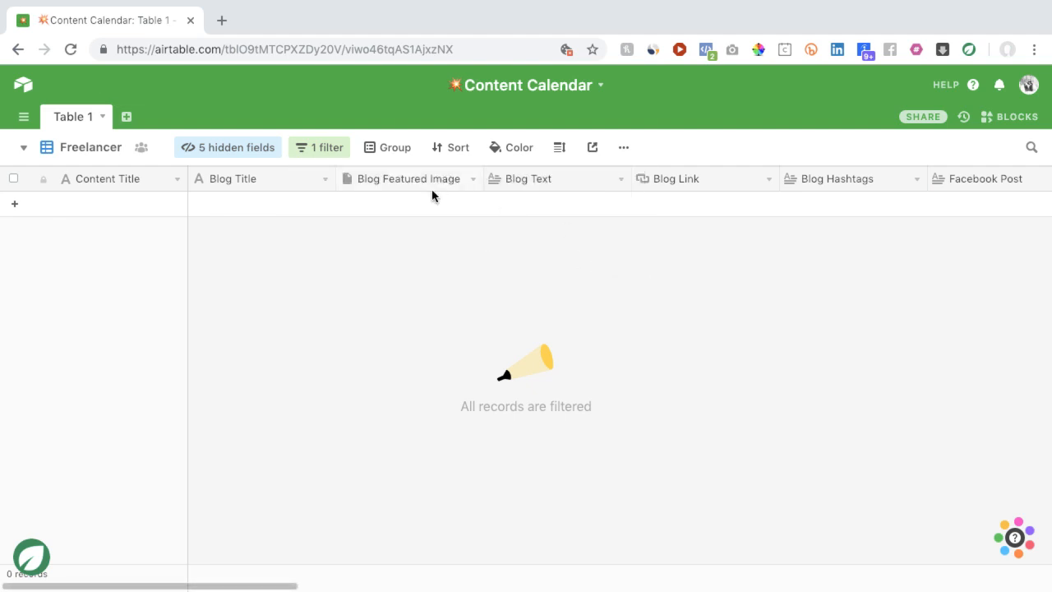
{"action": "scroll", "coordinate": [495, 198], "scroll_direction": "right", "scroll_amount": 10}
{"action": "scroll", "coordinate": [497, 198], "scroll_direction": "left", "scroll_amount": 6}
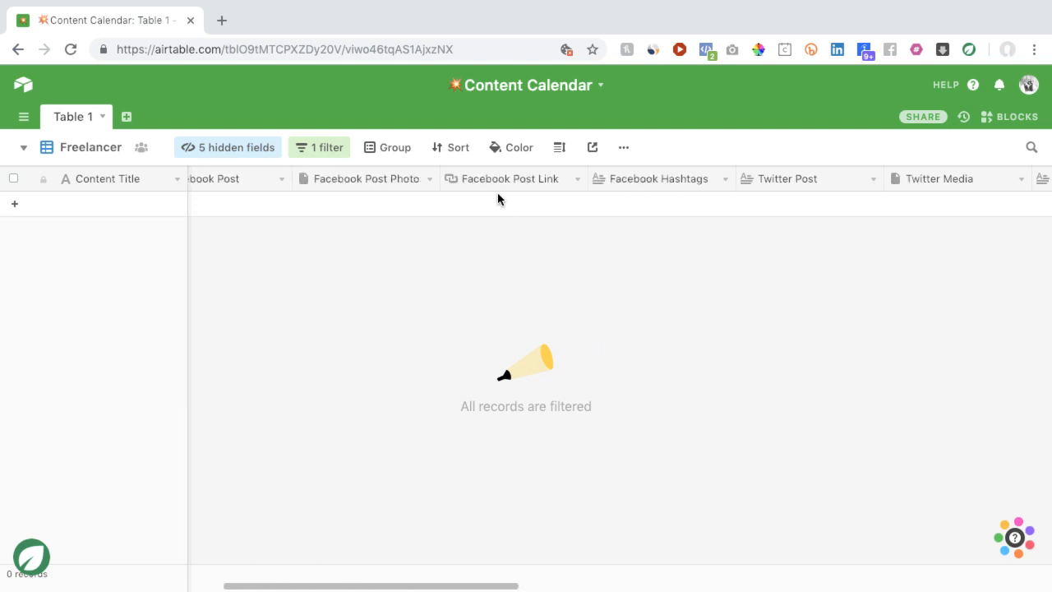
{"action": "scroll", "coordinate": [497, 198], "scroll_direction": "left", "scroll_amount": 6}
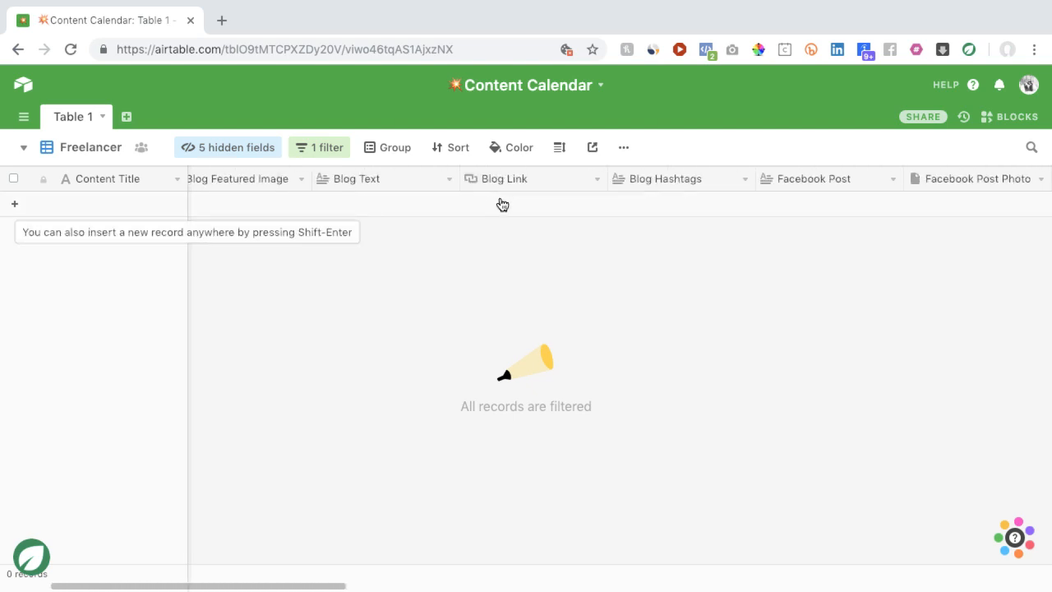
{"action": "scroll", "coordinate": [504, 203], "scroll_direction": "left", "scroll_amount": 2}
{"action": "scroll", "coordinate": [504, 203], "scroll_direction": "left", "scroll_amount": 2}
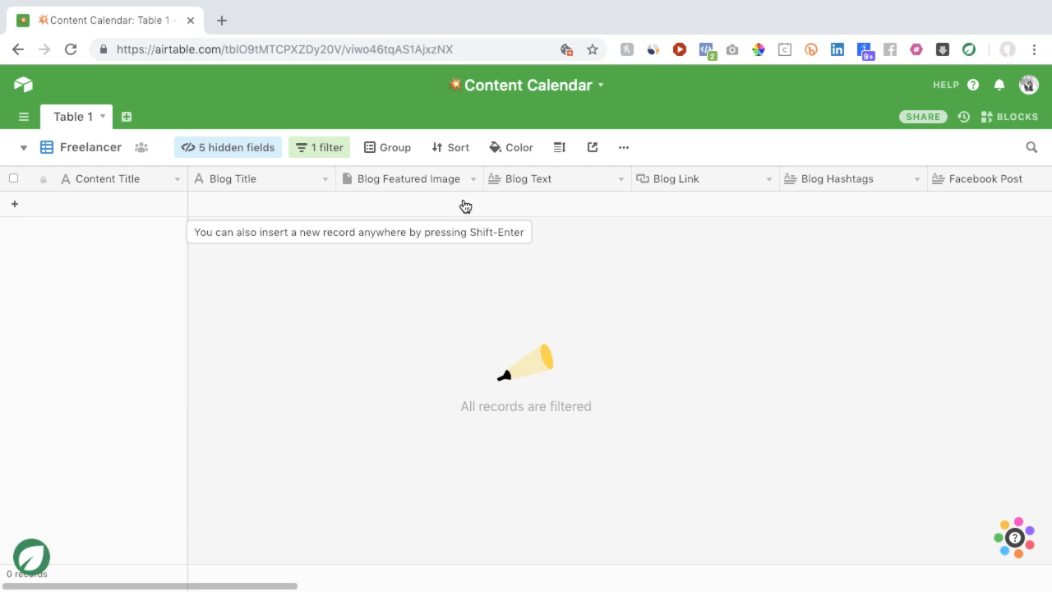
Group the Freelancer view's records by the Status field
{"action": "left_click", "coordinate": [388, 151]}
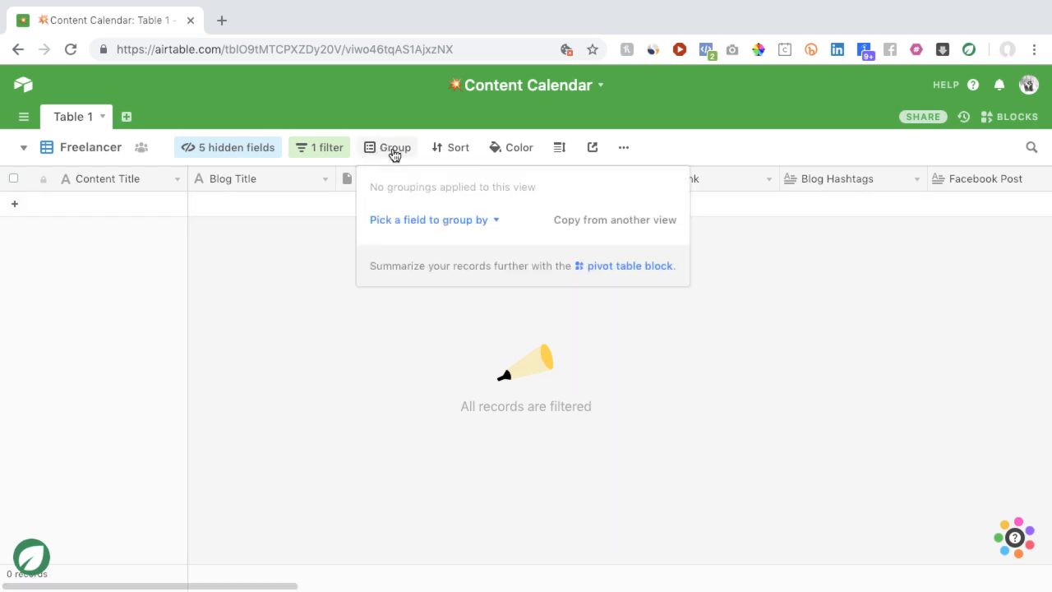
{"action": "left_click", "coordinate": [402, 222]}
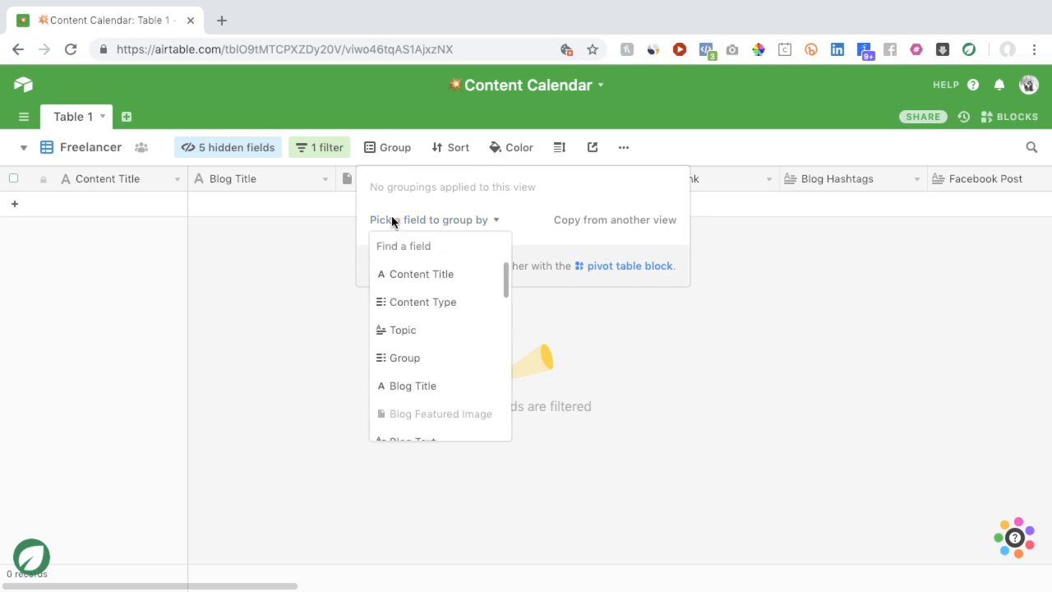
{"action": "scroll", "coordinate": [438, 323], "scroll_direction": "down", "scroll_amount": 2}
{"action": "scroll", "coordinate": [437, 322], "scroll_direction": "down", "scroll_amount": 10}
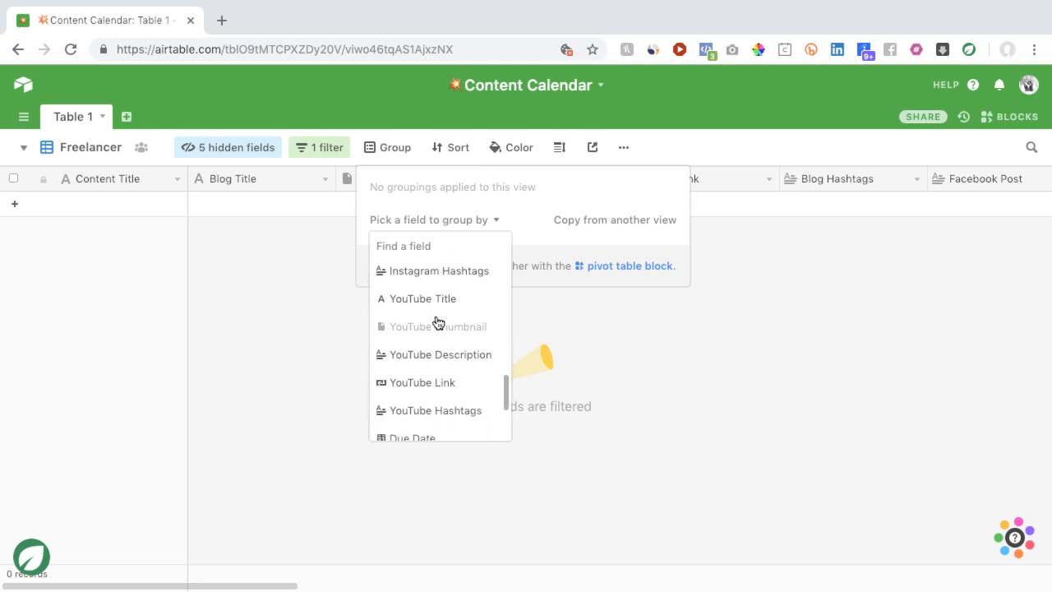
{"action": "scroll", "coordinate": [438, 322], "scroll_direction": "down", "scroll_amount": 1}
{"action": "left_click", "coordinate": [432, 345]}
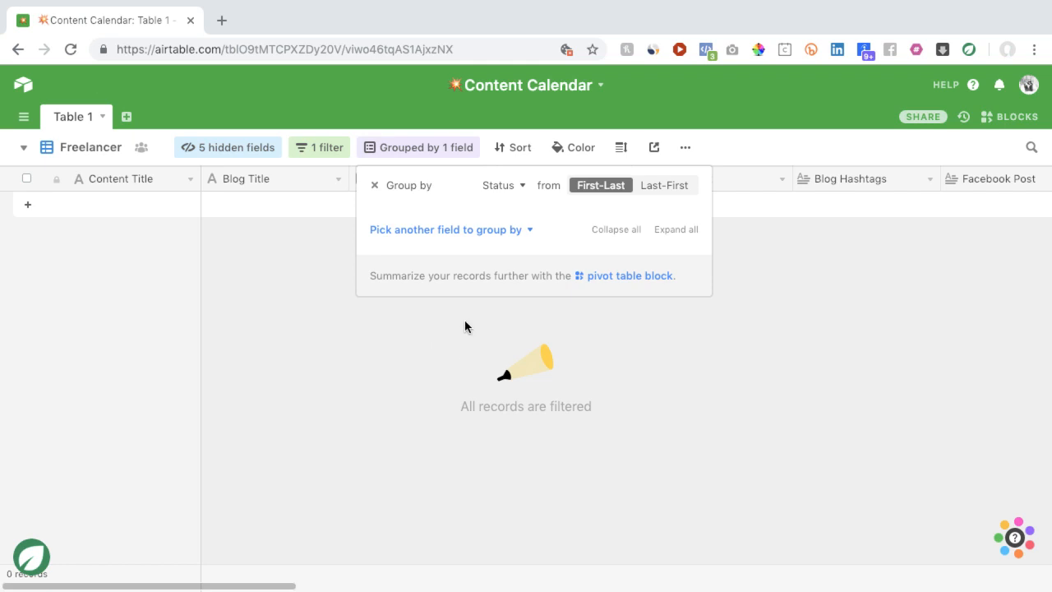
Add Content Type as the second grouping level below Status and close the grouping settings
{"action": "left_click", "coordinate": [450, 232]}
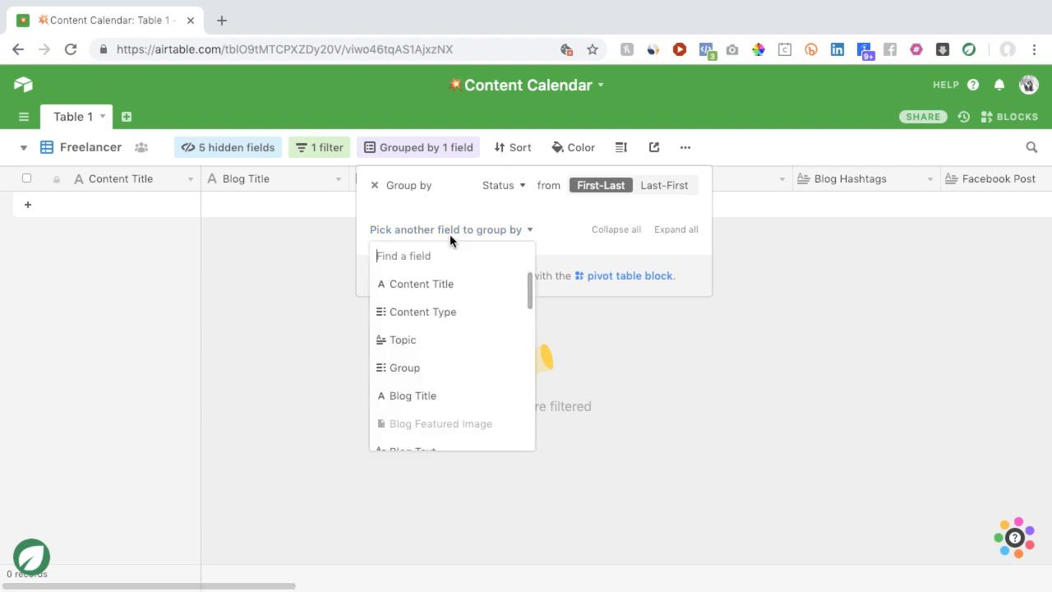
{"action": "left_click", "coordinate": [450, 314]}
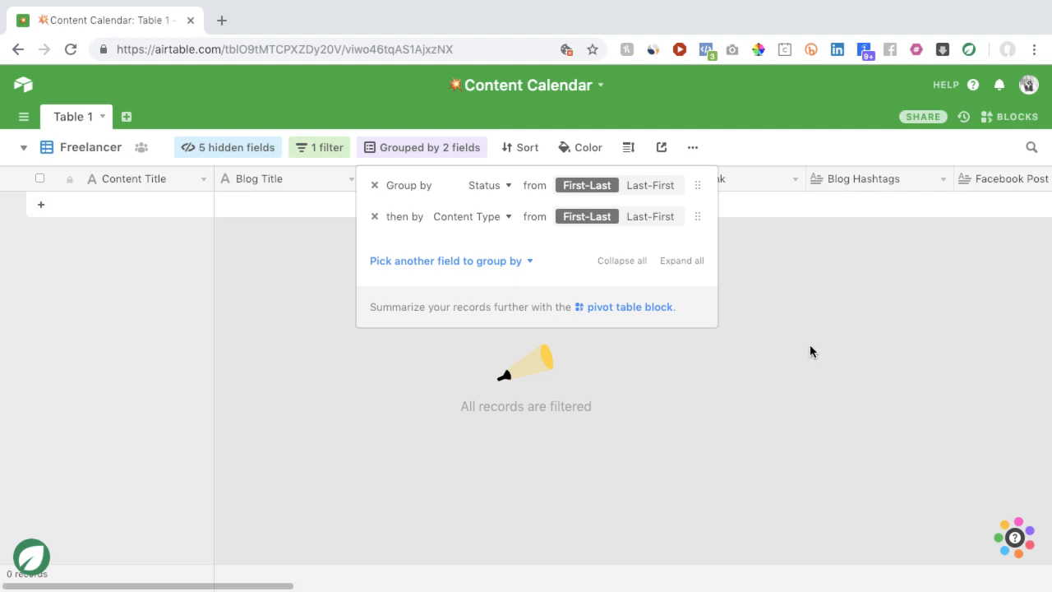
{"action": "left_click", "coordinate": [789, 319]}
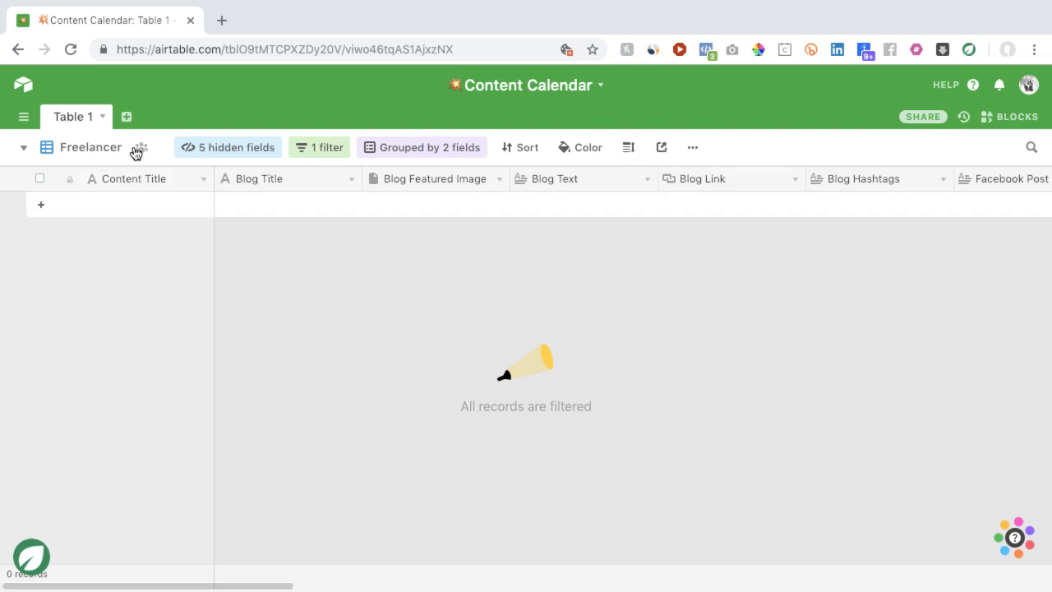
Create a shareable grid view link for the Freelancer view, select its URL, and close the sharing options
{"action": "left_click", "coordinate": [661, 149]}
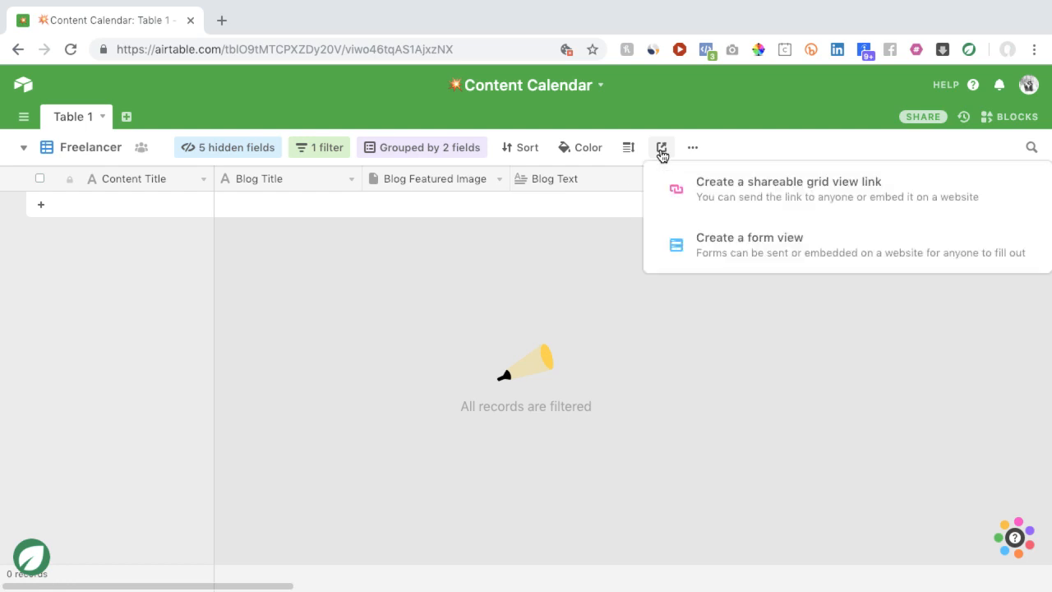
{"action": "left_click", "coordinate": [701, 195]}
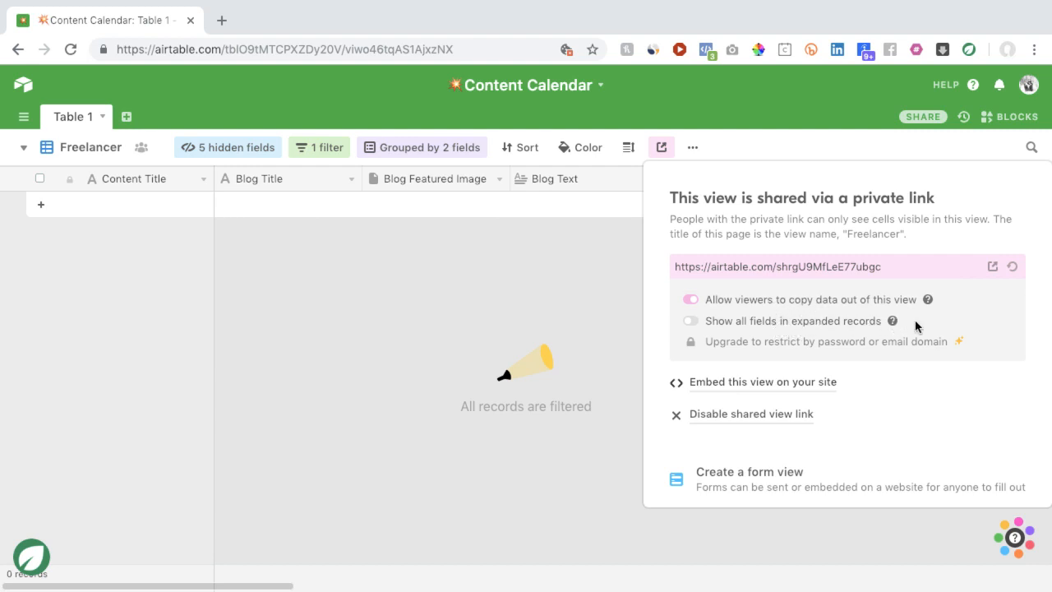
{"action": "left_click", "coordinate": [870, 268]}
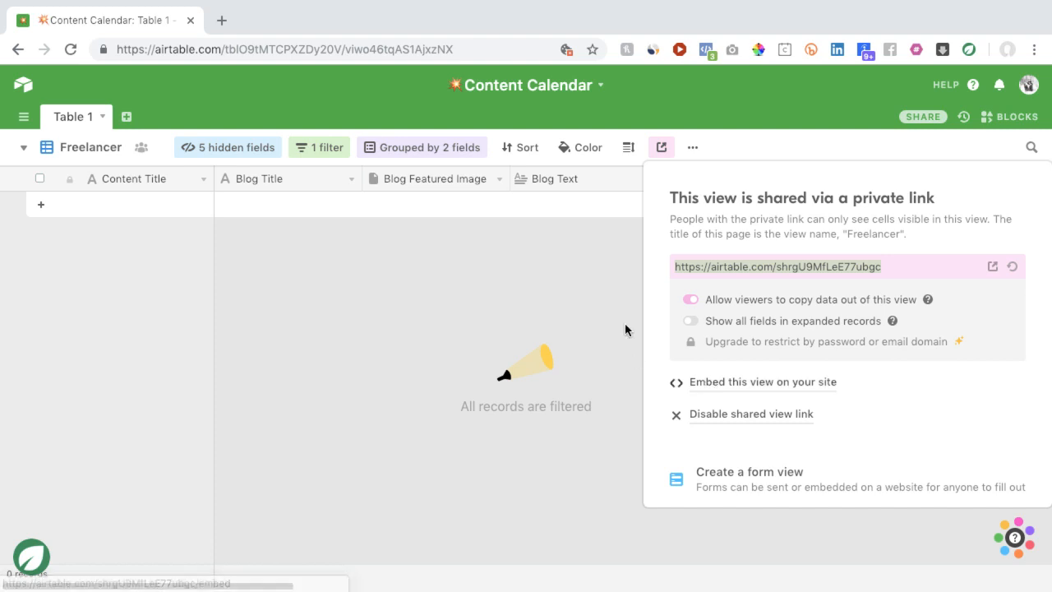
{"action": "left_click", "coordinate": [595, 297]}
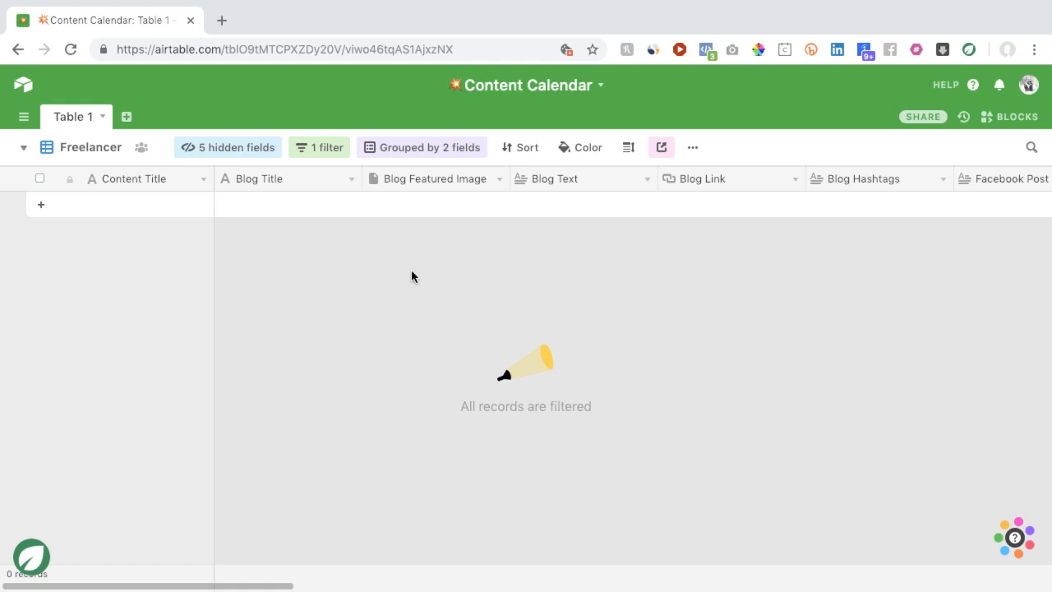
Switch to the Master view and enter "Super Duper Cool Content" as the first record's Content Title
{"action": "left_click", "coordinate": [82, 152]}
{"action": "left_click", "coordinate": [87, 187]}
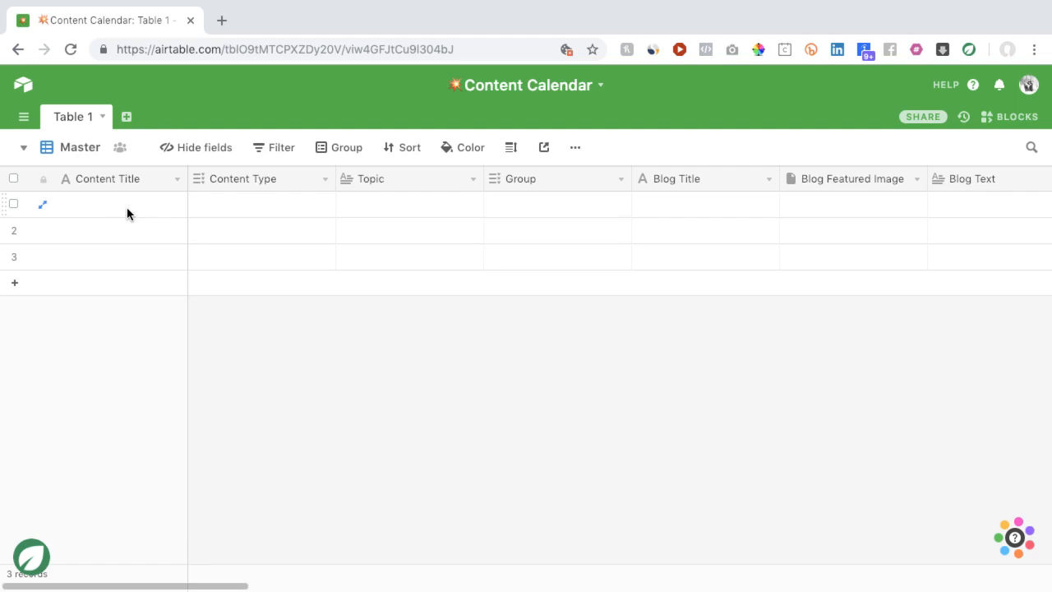
{"action": "left_click", "coordinate": [129, 212]}
{"action": "type", "text": "Super Duper"}
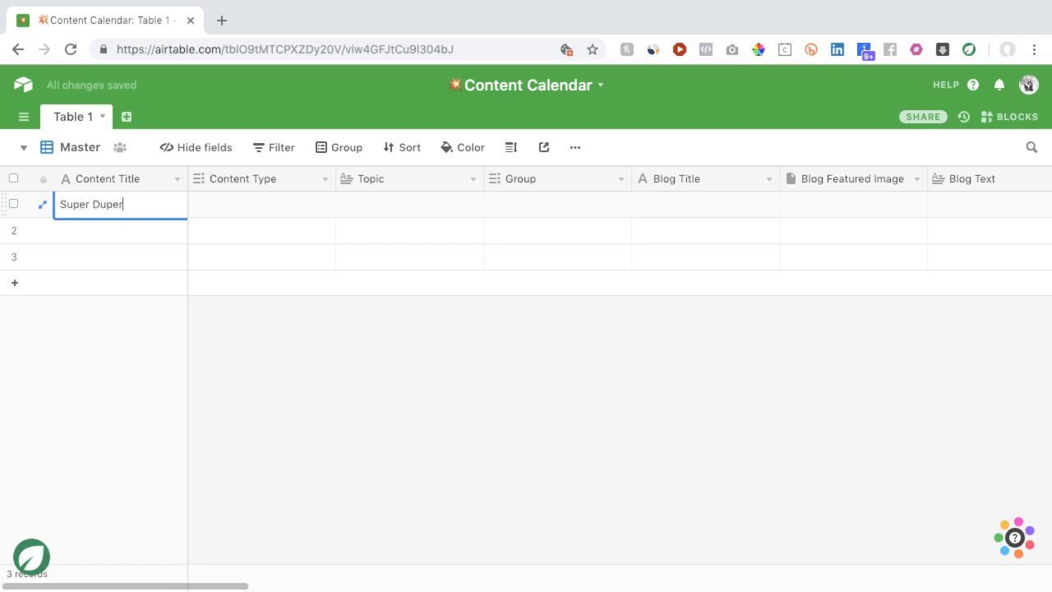
{"action": "type", "text": " Cool Content"}
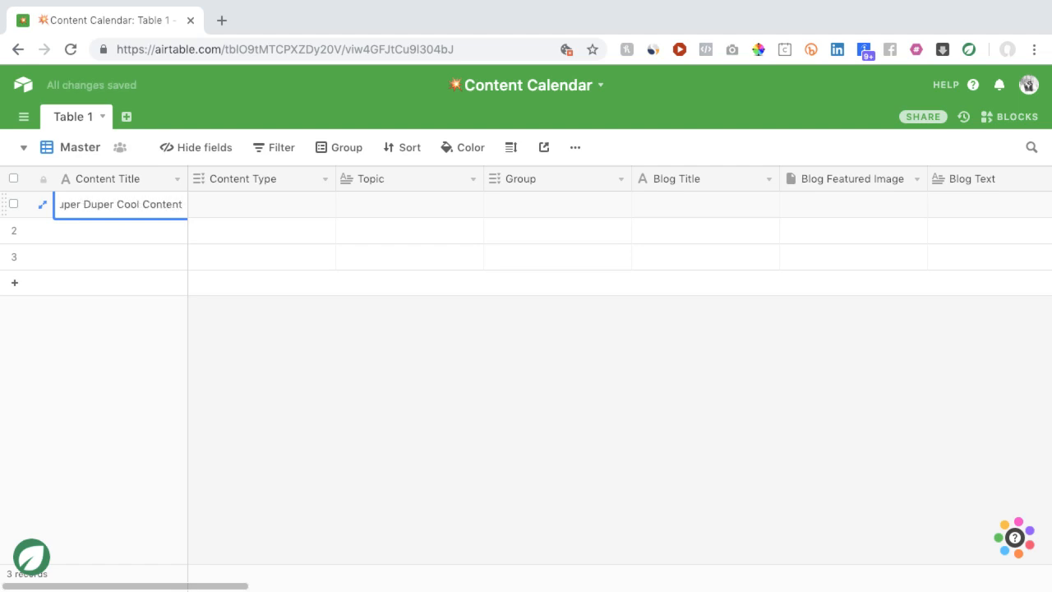
{"action": "key", "text": "Tab"}
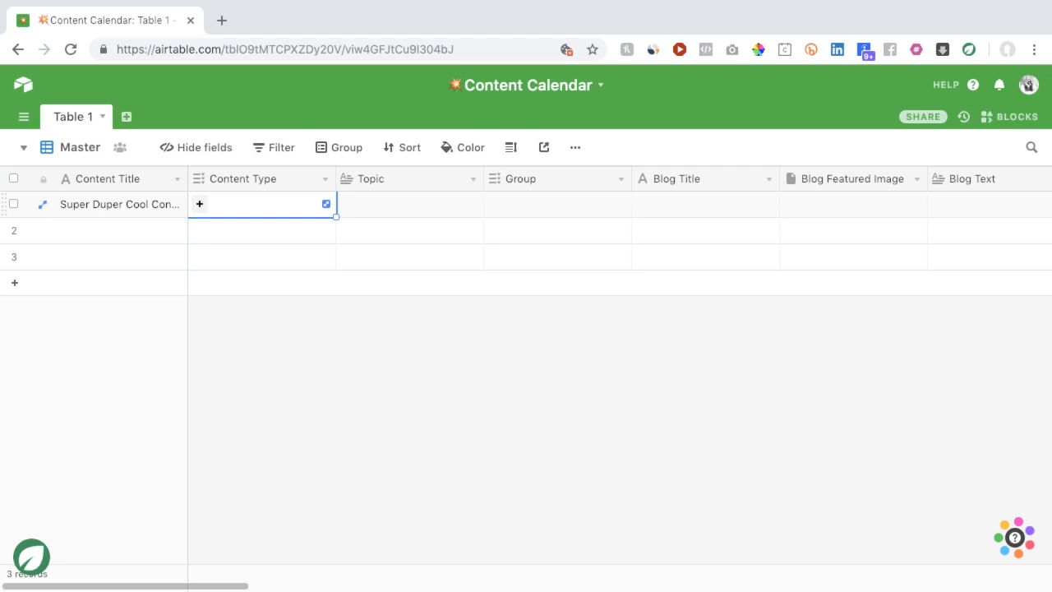
Set the first record's Content Type to Facebook Post and Instagram Pic
{"action": "key", "text": "Down"}
{"action": "key", "text": "Up"}
{"action": "left_click", "coordinate": [200, 204]}
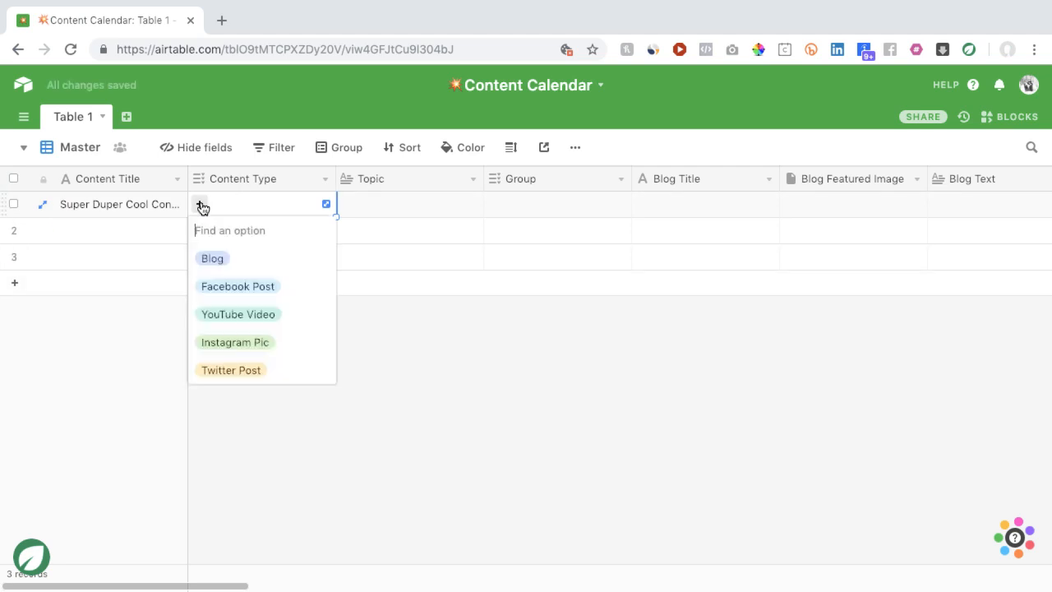
{"action": "left_click", "coordinate": [242, 291]}
{"action": "left_click", "coordinate": [298, 206]}
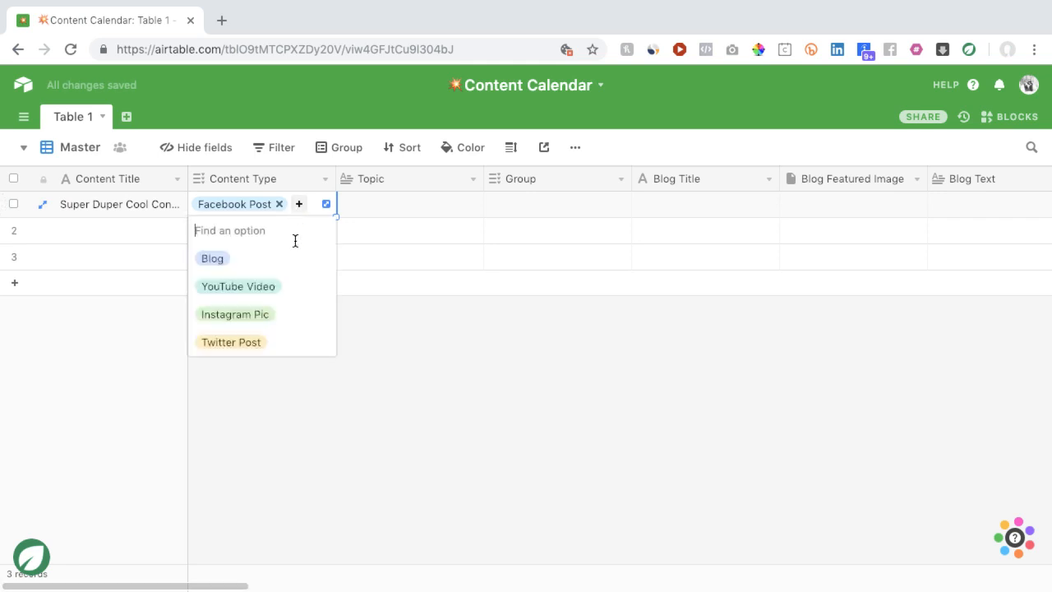
{"action": "left_click", "coordinate": [263, 319]}
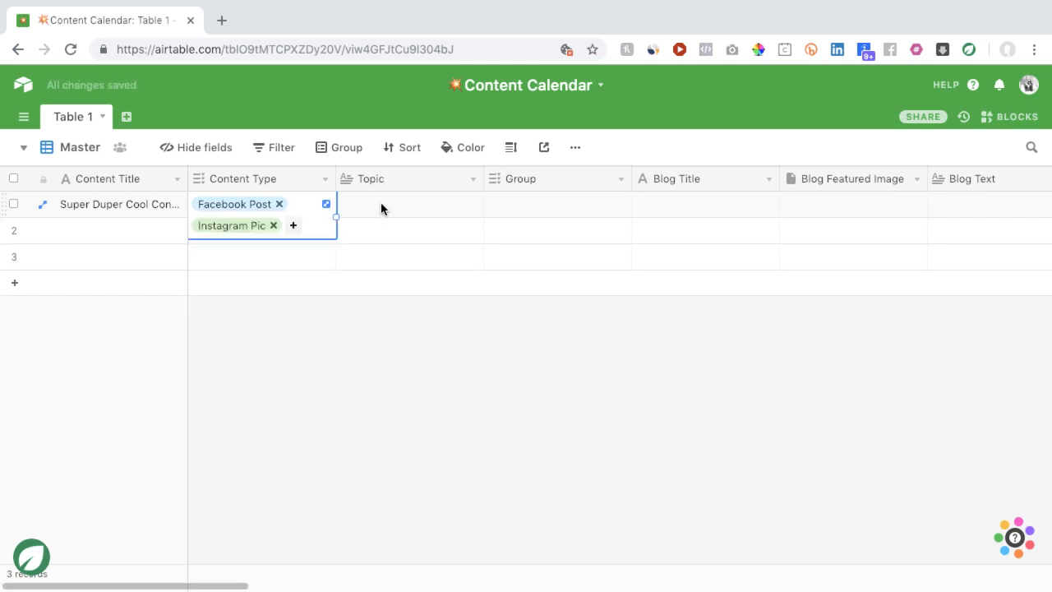
Enter "How I'm So Much Cooler Than You" as the first record's Topic
{"action": "left_click", "coordinate": [460, 212]}
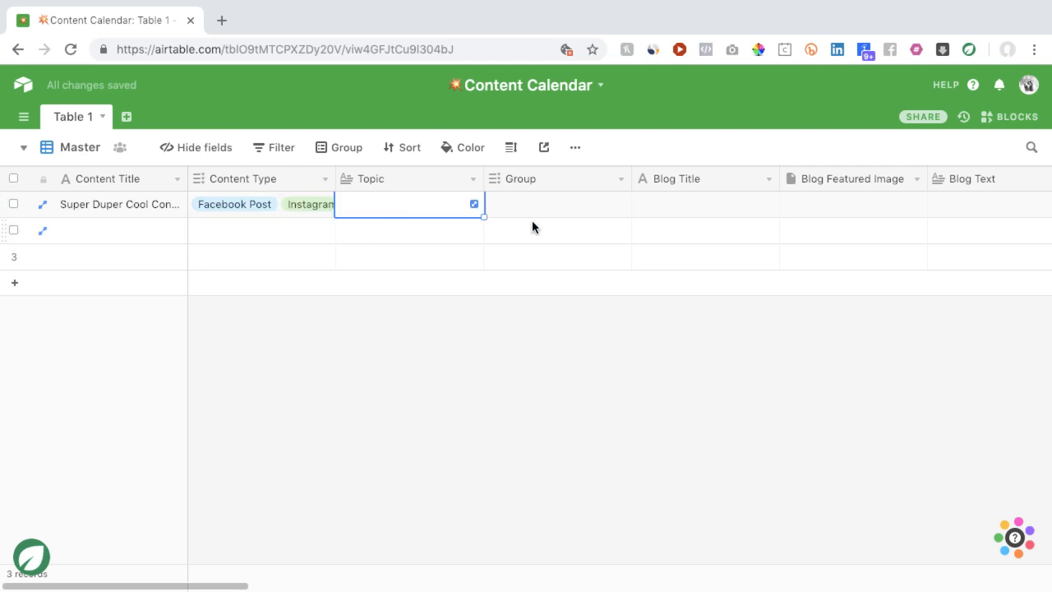
{"action": "type", "text": "How I'm So M"}
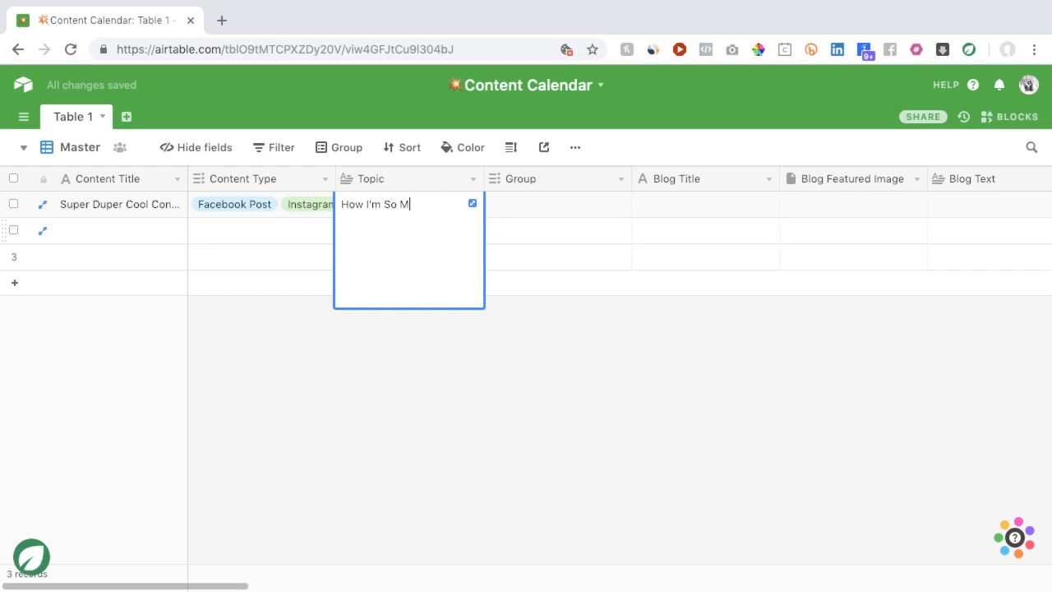
{"action": "type", "text": "uch Cooler Than You"}
{"action": "key", "text": "Tab"}
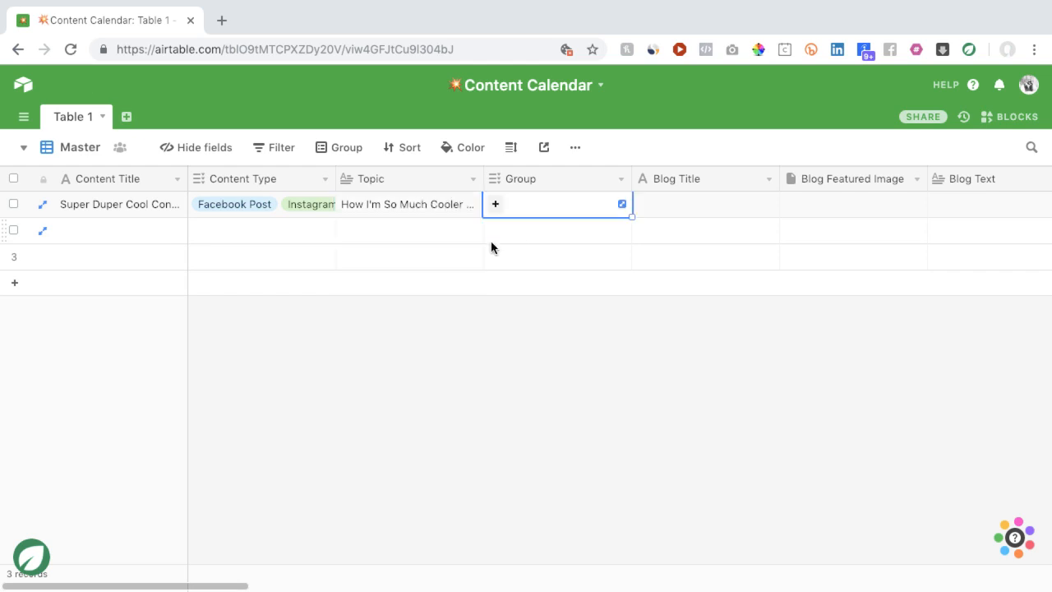
Create a new Group option named "Super Cool Kids" and assign it to the first record
{"action": "left_click", "coordinate": [495, 204]}
{"action": "left_click", "coordinate": [535, 201]}
{"action": "left_click", "coordinate": [496, 204]}
{"action": "type", "text": "Super "}
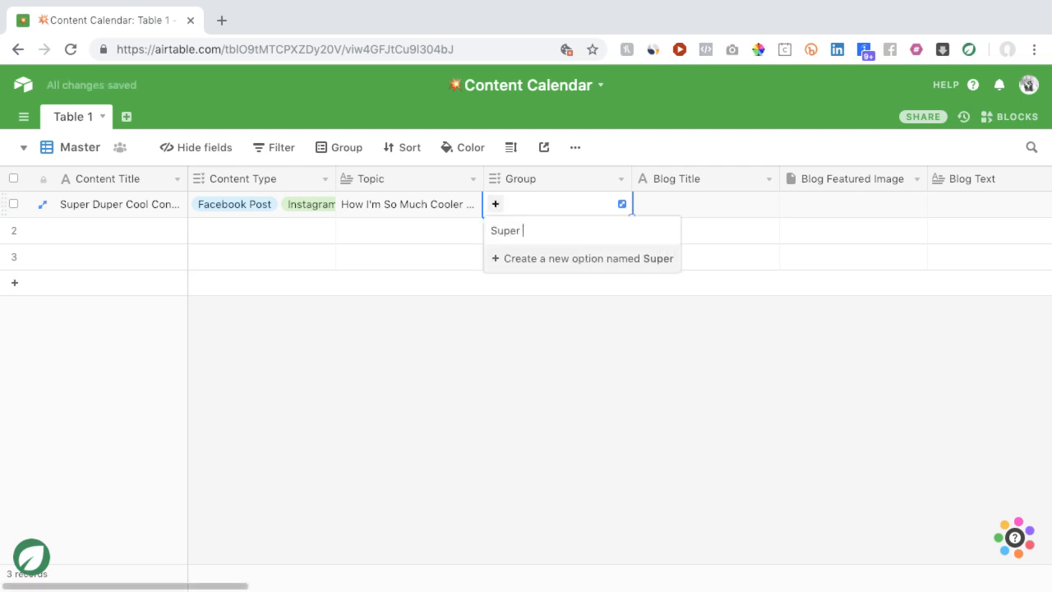
{"action": "type", "text": "Cool Kids"}
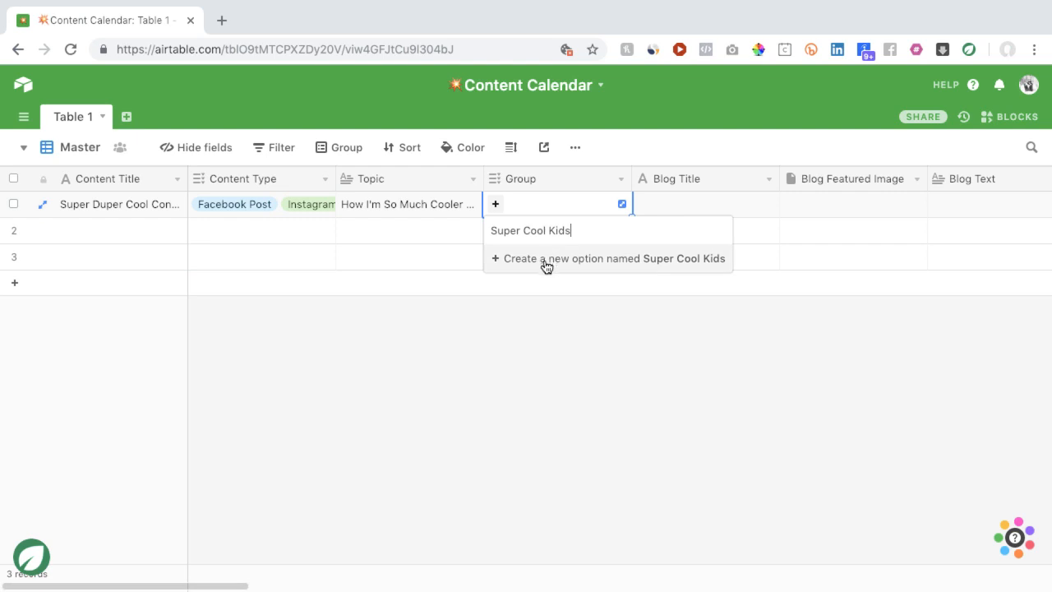
{"action": "left_click", "coordinate": [619, 260]}
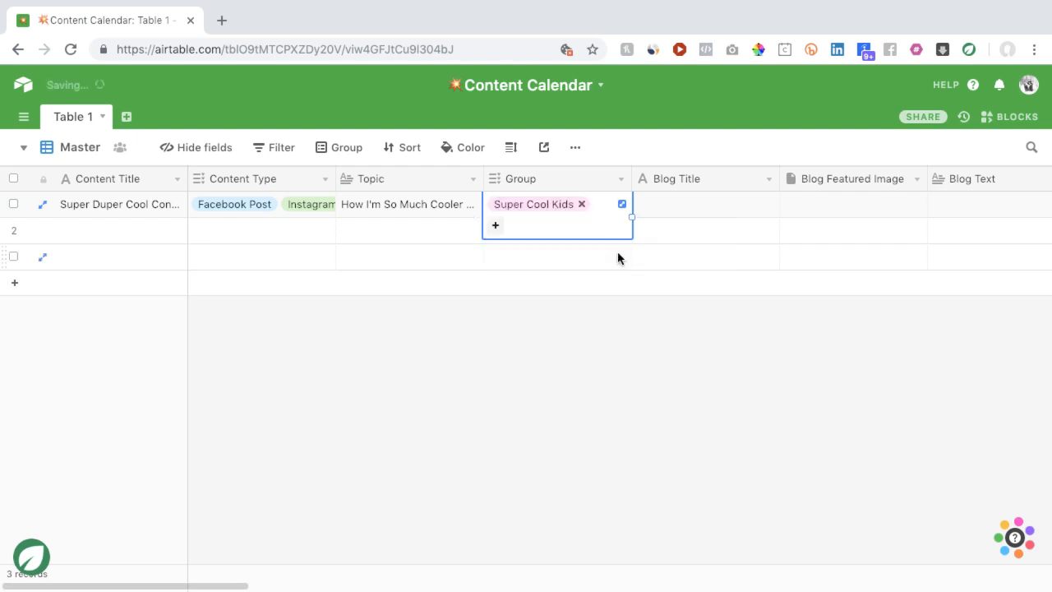
Remove the Super Cool Kids option from the first record's Group field and assign it again
{"action": "left_click", "coordinate": [581, 204]}
{"action": "left_click", "coordinate": [495, 206]}
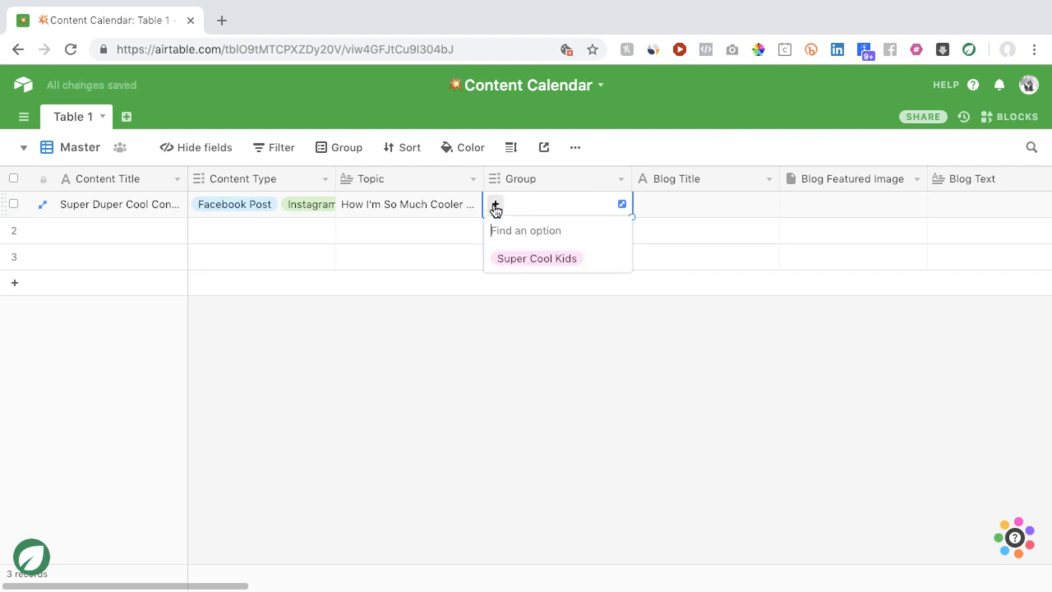
{"action": "left_click", "coordinate": [535, 259]}
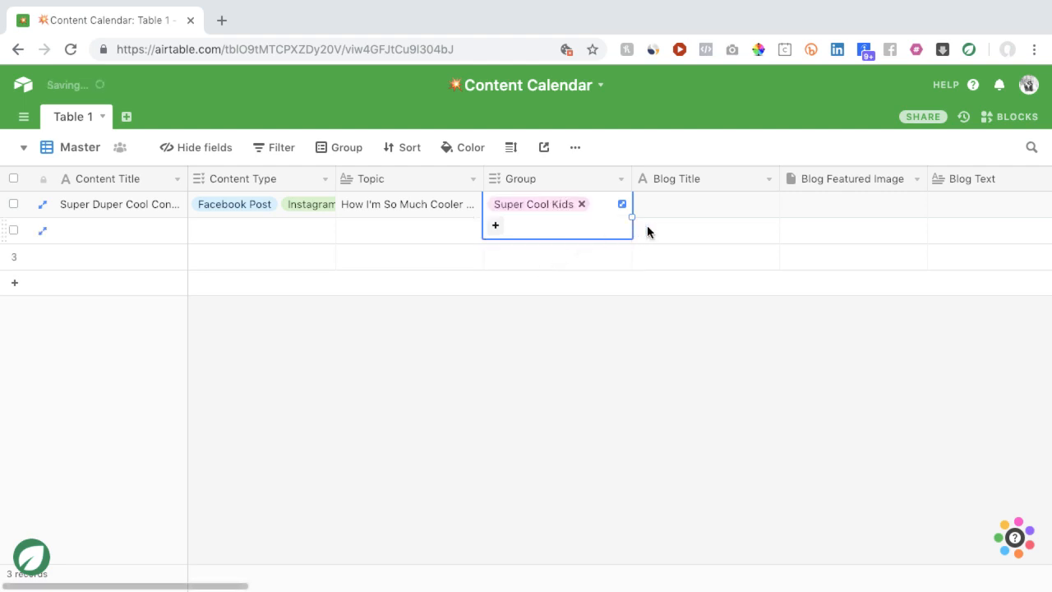
Create a new Group option named "Super Cool Series" and add it to the first record alongside Super Cool Kids
{"action": "left_click", "coordinate": [495, 225]}
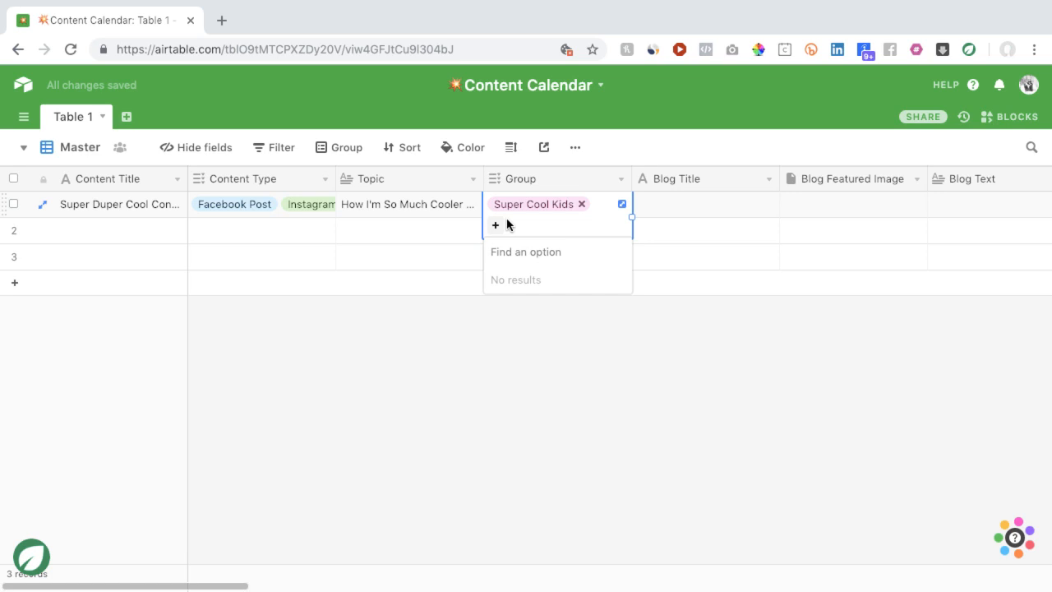
{"action": "type", "text": "Super Coo"}
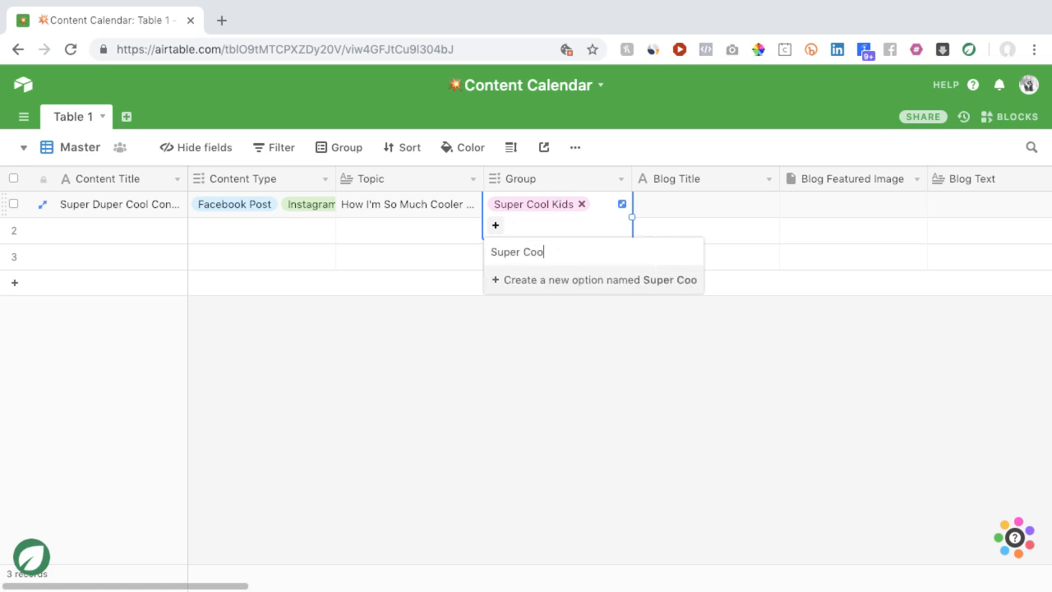
{"action": "type", "text": "l Series"}
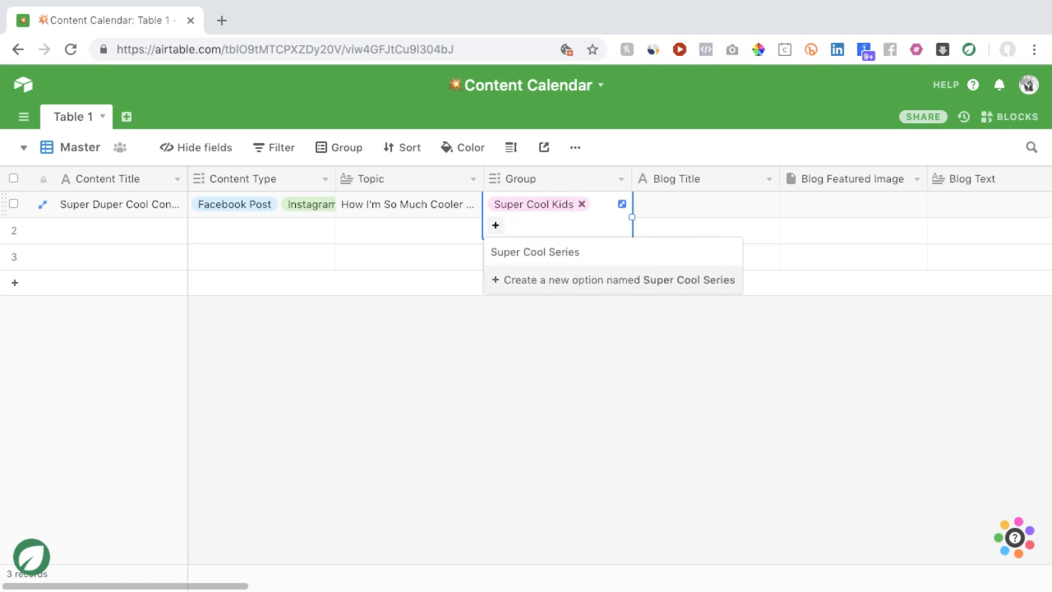
{"action": "left_click", "coordinate": [509, 281]}
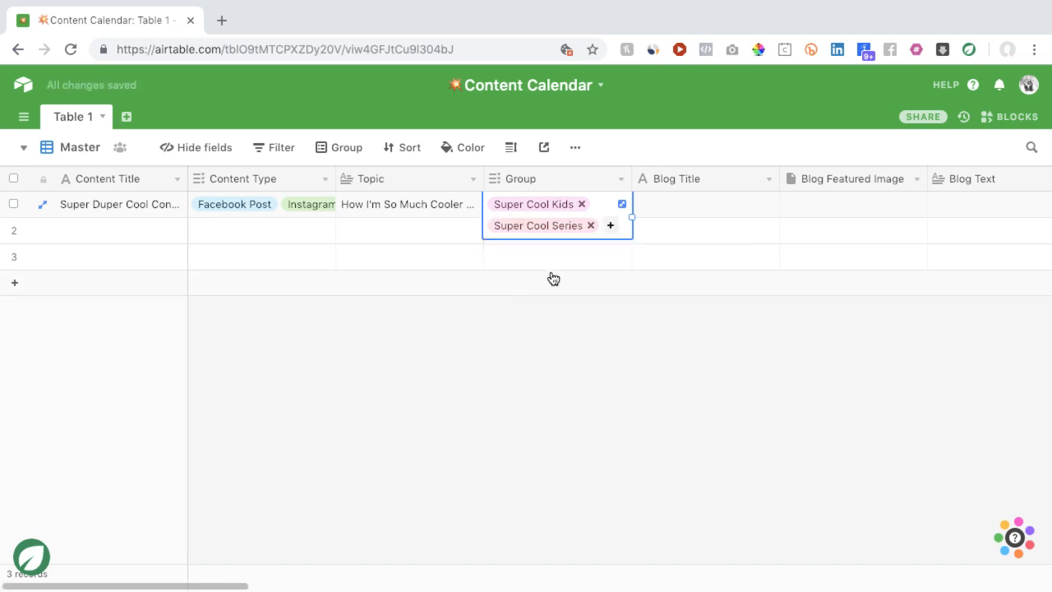
{"action": "left_click", "coordinate": [654, 204]}
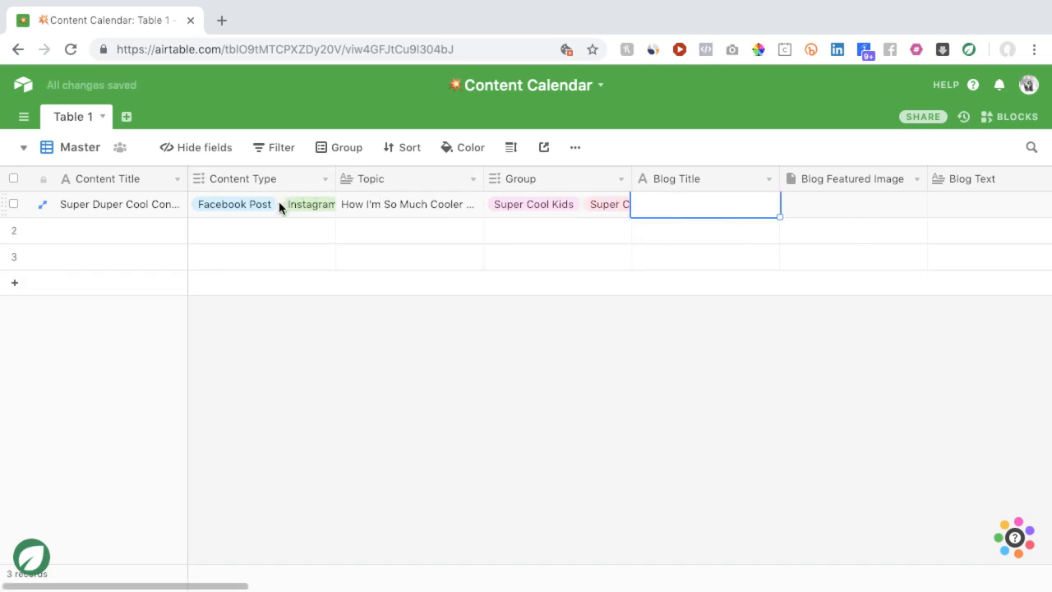
Fill the first record's Facebook Post field with placeholder text beginning "fasdufibadsfliuabdshfliab"
{"action": "scroll", "coordinate": [507, 239], "scroll_direction": "right", "scroll_amount": 2}
{"action": "scroll", "coordinate": [507, 239], "scroll_direction": "right", "scroll_amount": 10}
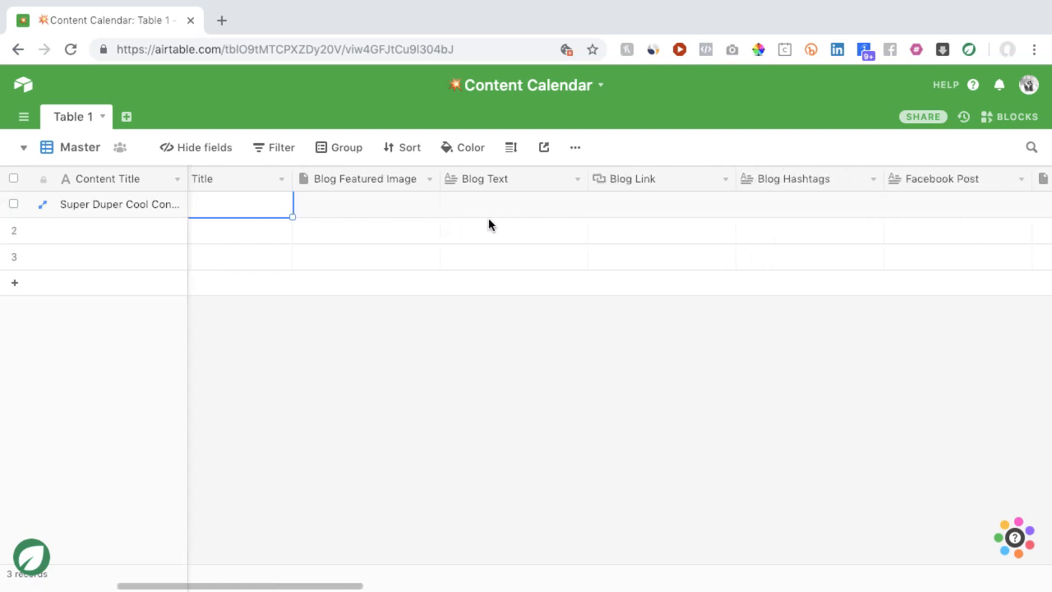
{"action": "scroll", "coordinate": [462, 189], "scroll_direction": "right", "scroll_amount": 2}
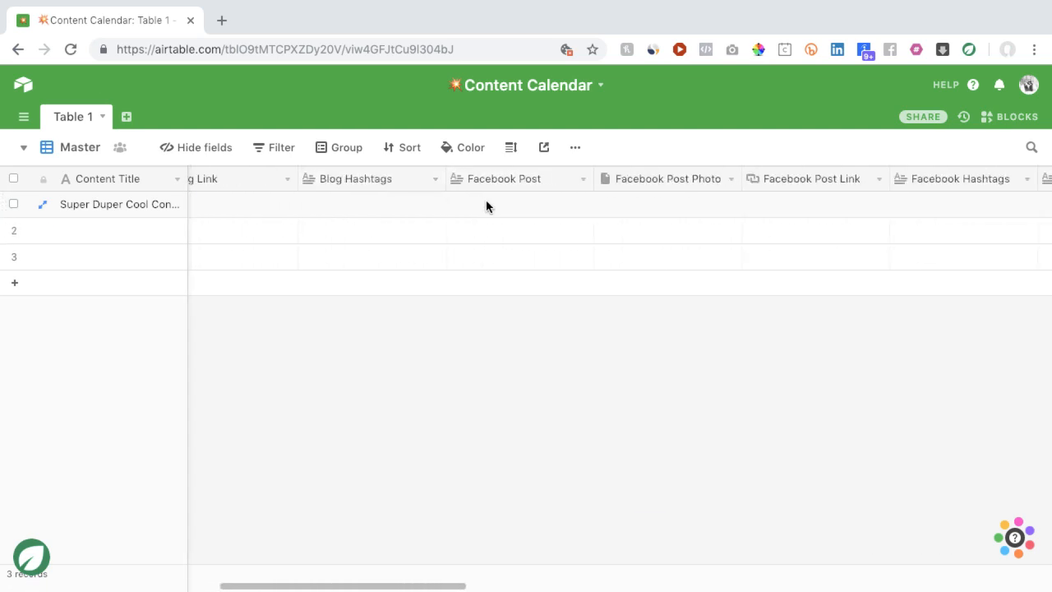
{"action": "left_click", "coordinate": [496, 206]}
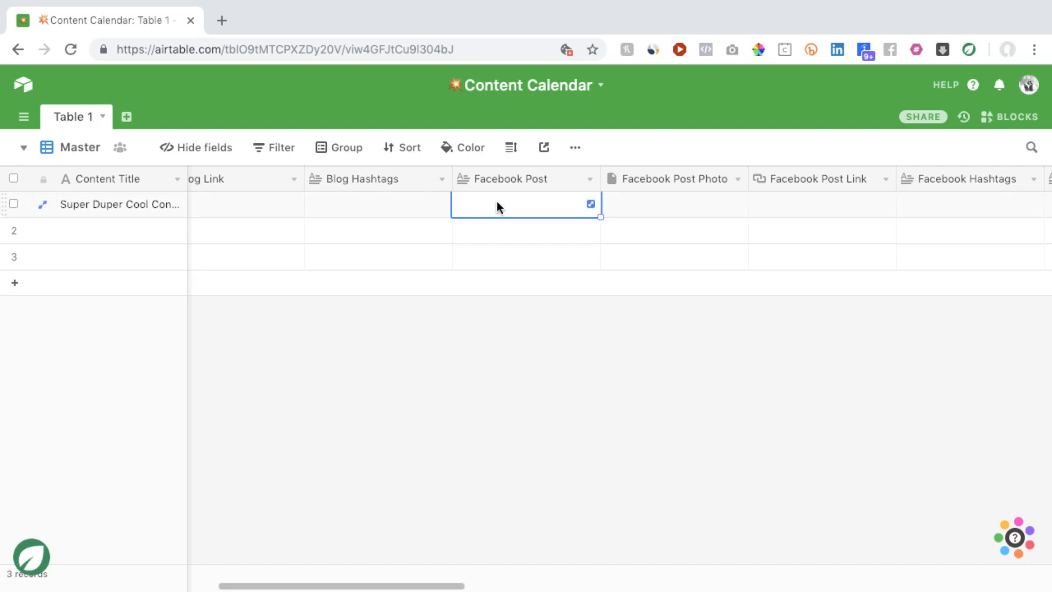
{"action": "type", "text": "fasdufibadsfliuabdshfliabdfadjbfasldjfbasdlfhb"}
Enter "#superdupercoolkids" as the first record's Facebook Hashtags, leaving the Facebook photo and link fields empty
{"action": "key", "text": "Tab"}
{"action": "key", "text": "Tab"}
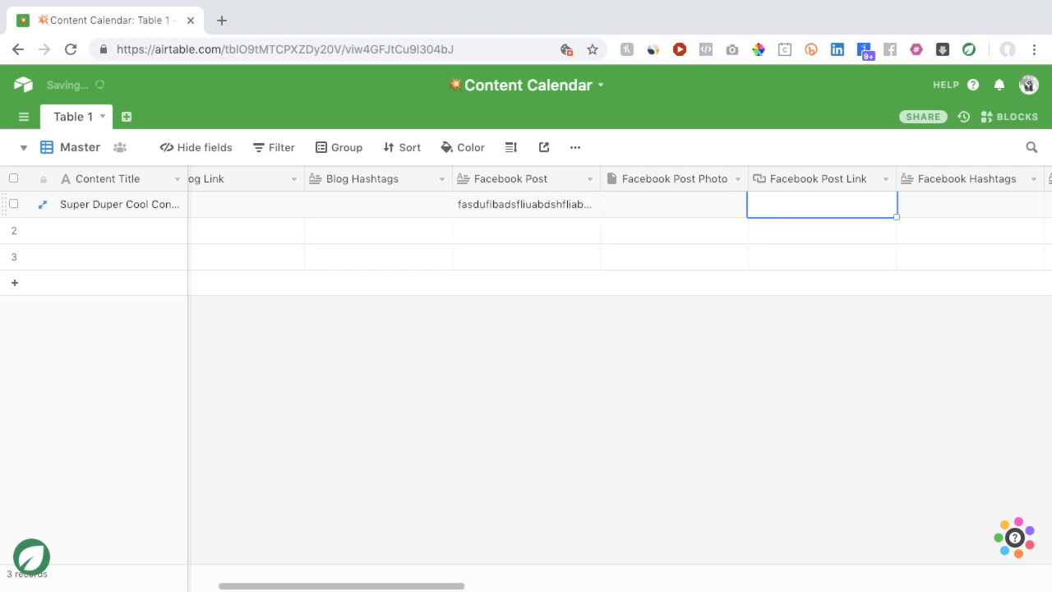
{"action": "key", "text": "Tab"}
{"action": "type", "text": "#su"}
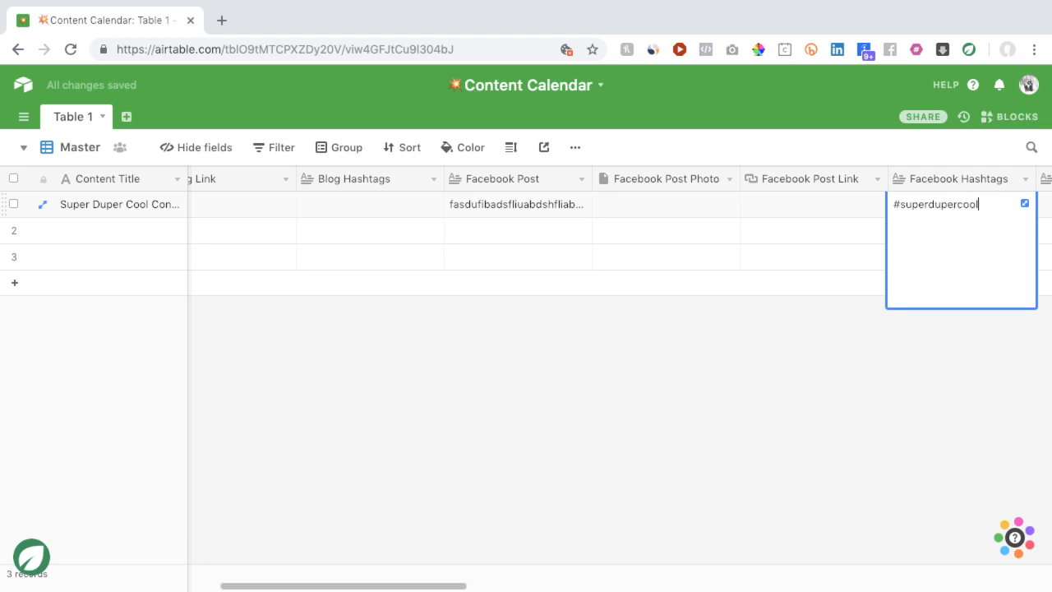
{"action": "key", "text": "Tab"}
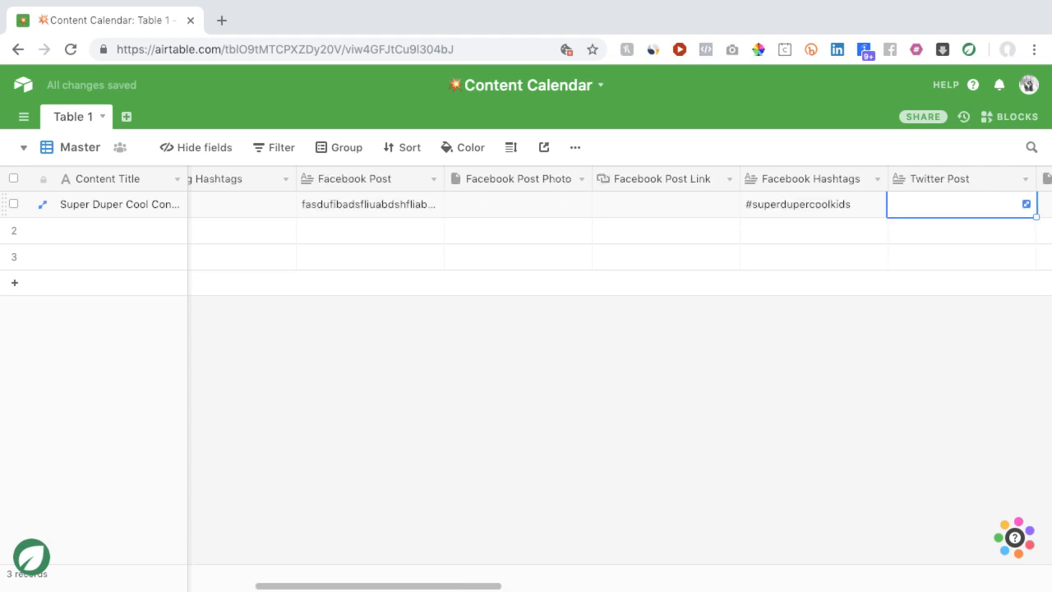
Fill the first record's Instagram Post field with the placeholder text "gsfgsfgsfgsdfgsd"
{"action": "scroll", "coordinate": [586, 211], "scroll_direction": "right", "scroll_amount": 7}
{"action": "scroll", "coordinate": [586, 210], "scroll_direction": "right", "scroll_amount": 3}
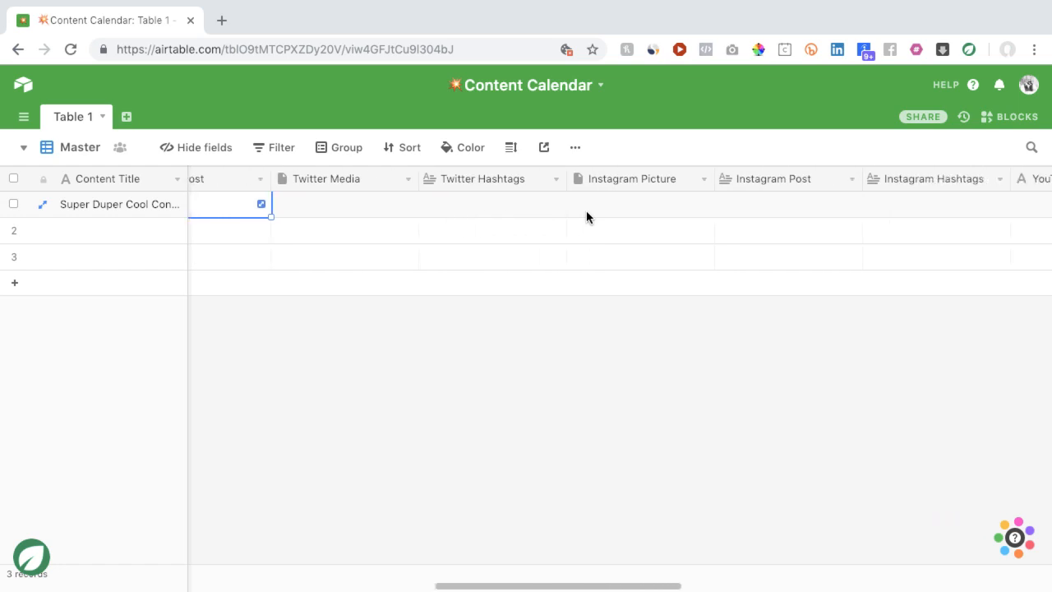
{"action": "left_click", "coordinate": [586, 211]}
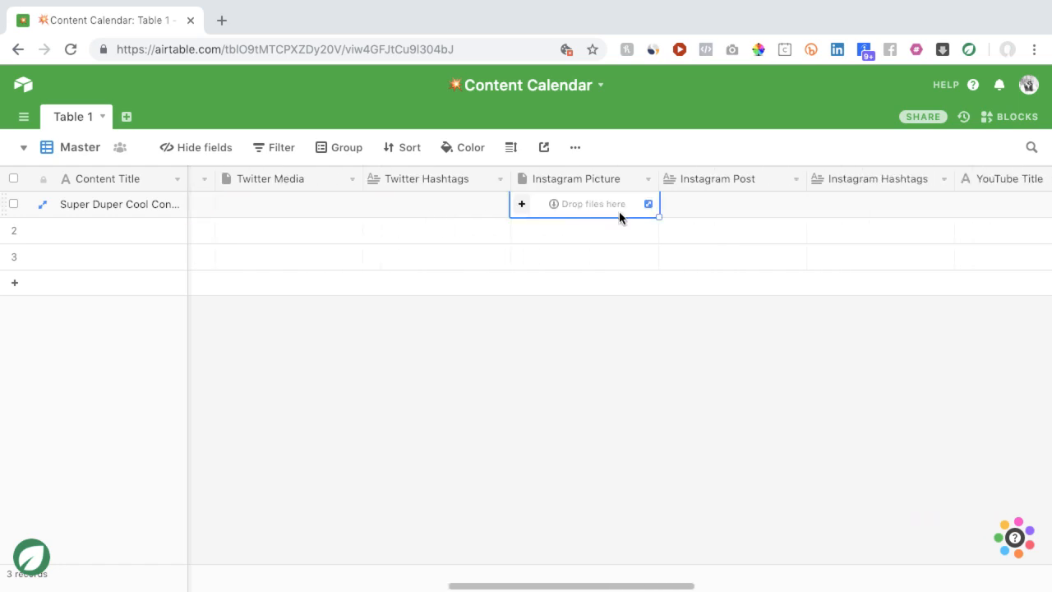
{"action": "scroll", "coordinate": [677, 207], "scroll_direction": "right", "scroll_amount": 1}
{"action": "left_click", "coordinate": [677, 207]}
{"action": "type", "text": "gsfgsfgsfgsdfgsd"}
Enter "#superdupercoolkids" as the first record's Instagram Hashtags
{"action": "left_click", "coordinate": [827, 207]}
{"action": "type", "text": "#superdu"}
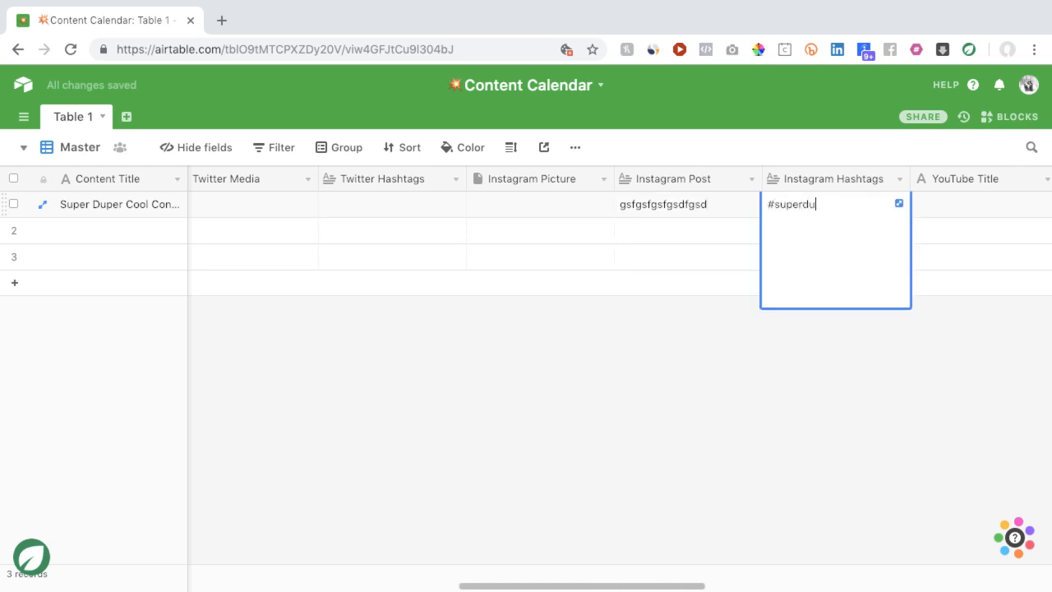
{"action": "type", "text": "percoolkids"}
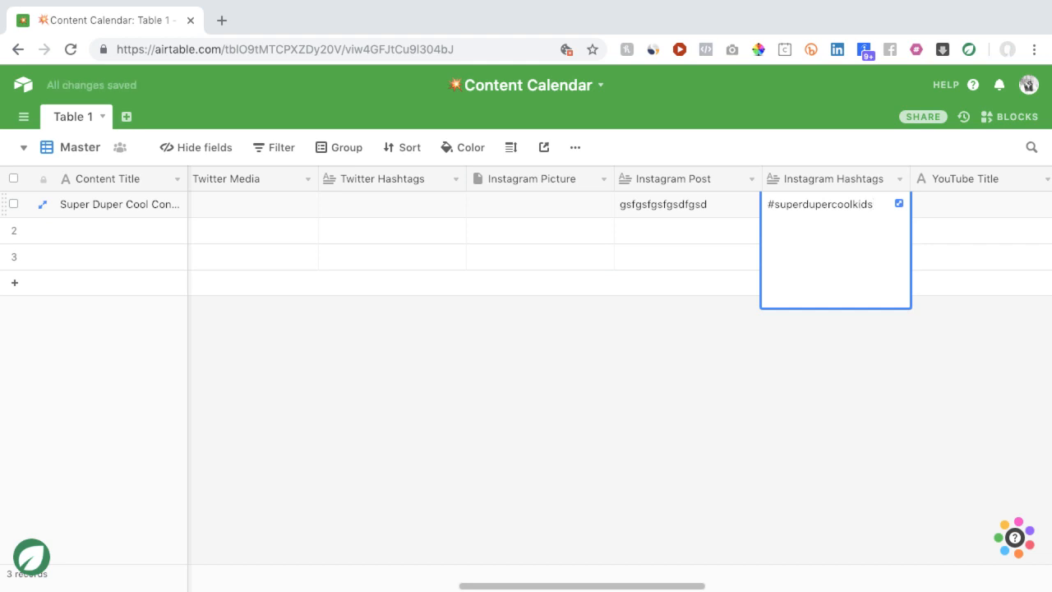
{"action": "key", "text": "Tab"}
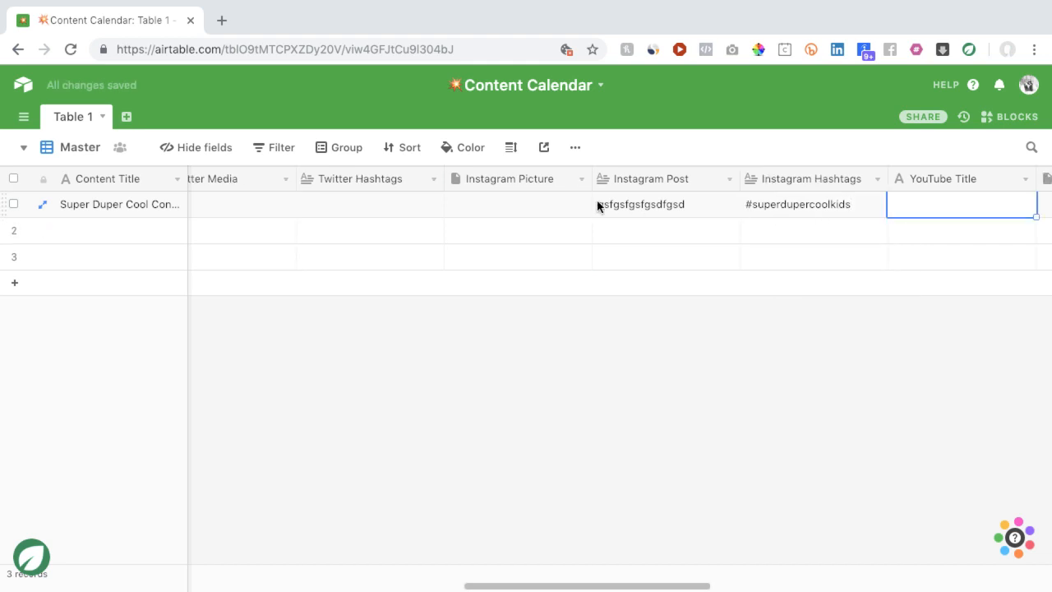
Set the first record's Due Date to 1/31/2019
{"action": "scroll", "coordinate": [655, 205], "scroll_direction": "right", "scroll_amount": 5}
{"action": "scroll", "coordinate": [654, 206], "scroll_direction": "right", "scroll_amount": 8}
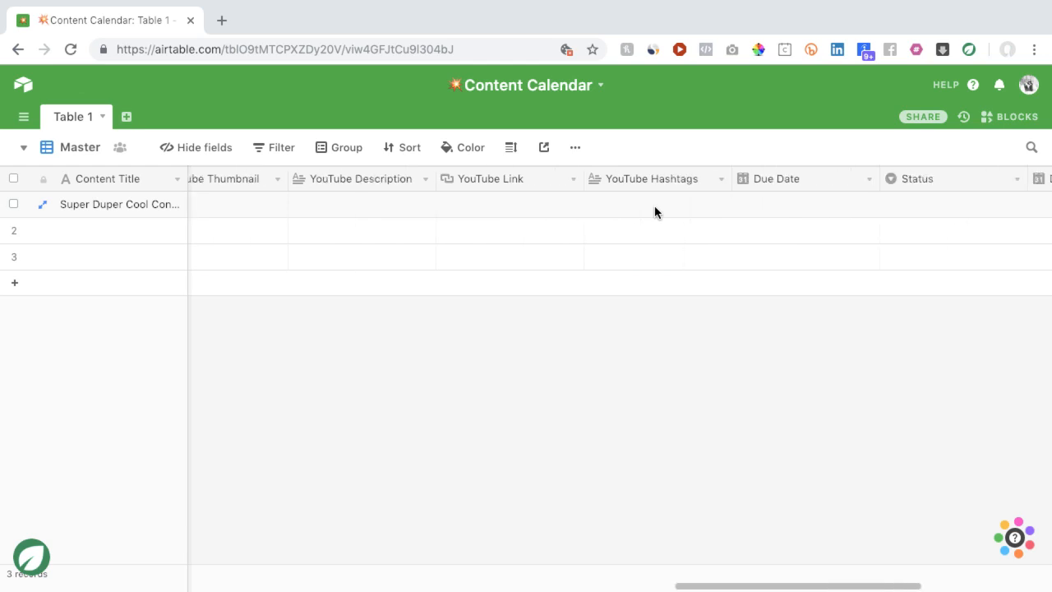
{"action": "left_click", "coordinate": [634, 212]}
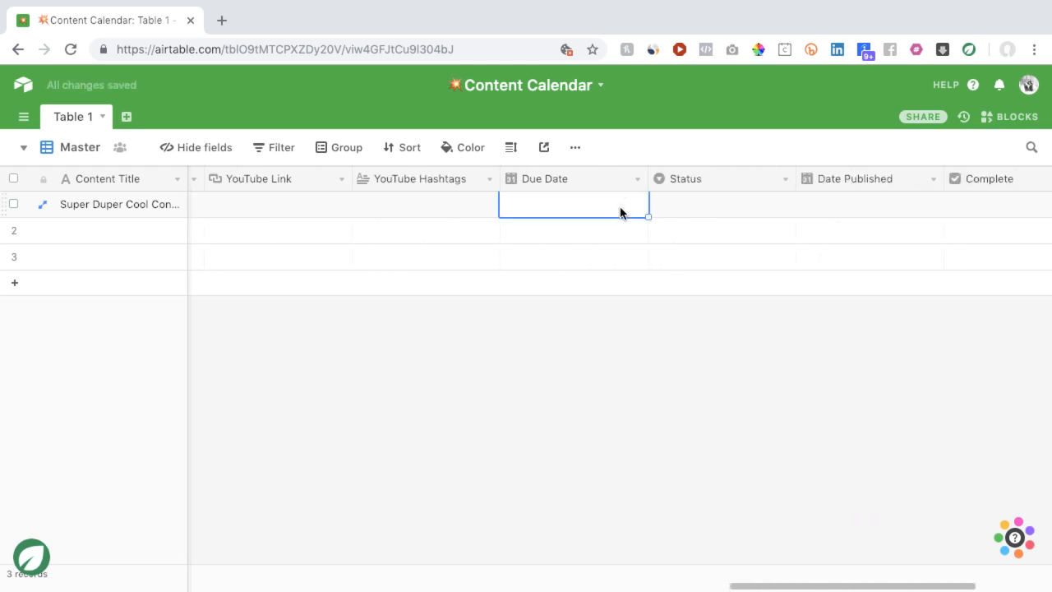
{"action": "left_click", "coordinate": [526, 209]}
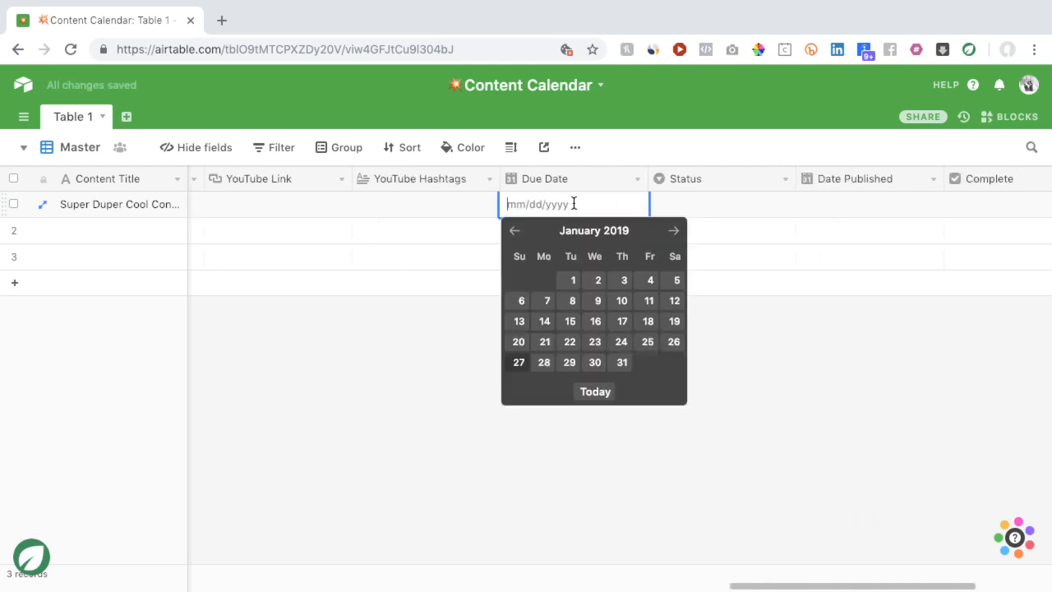
{"action": "left_click", "coordinate": [622, 362]}
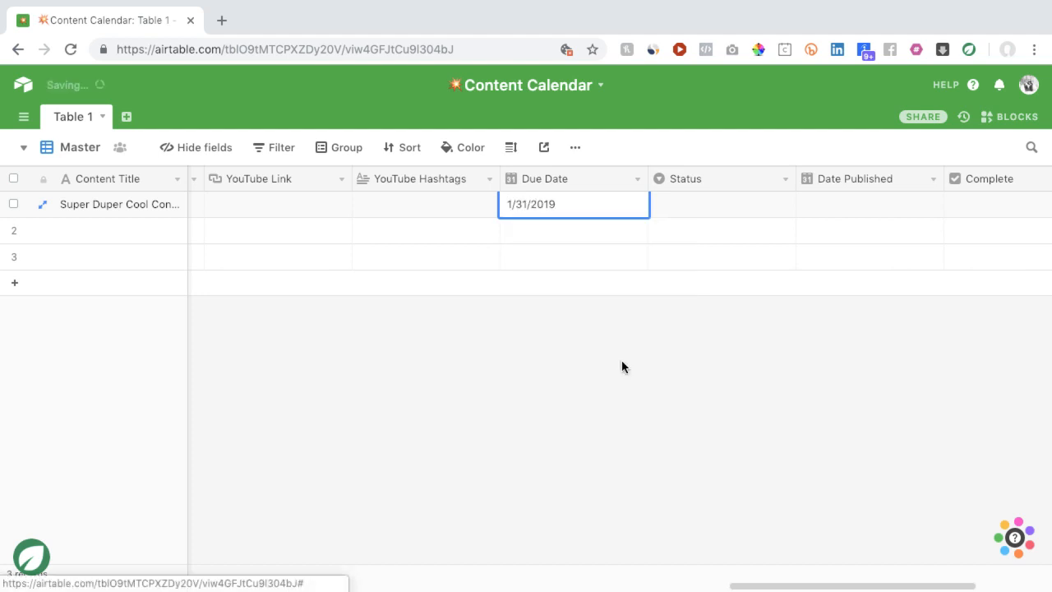
Set the first record's Status to Ready to Publish
{"action": "left_click", "coordinate": [718, 214]}
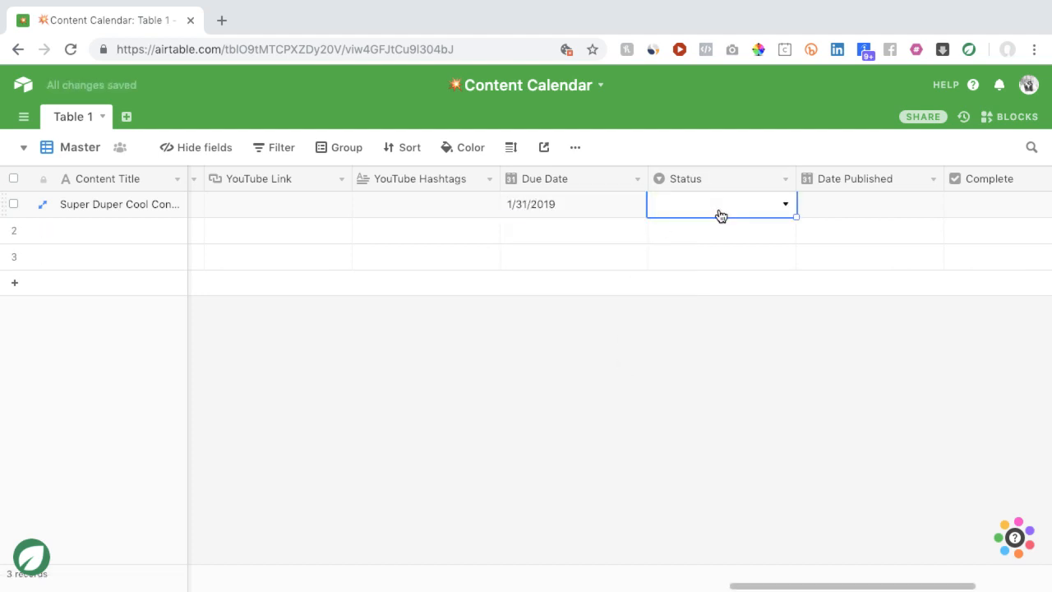
{"action": "left_click", "coordinate": [788, 206]}
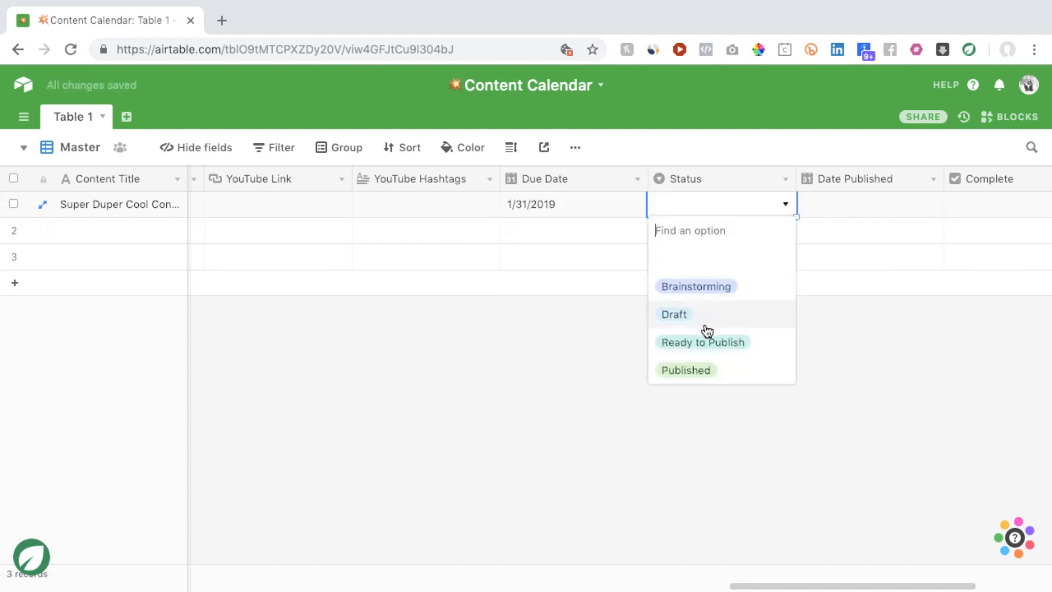
{"action": "left_click", "coordinate": [746, 345]}
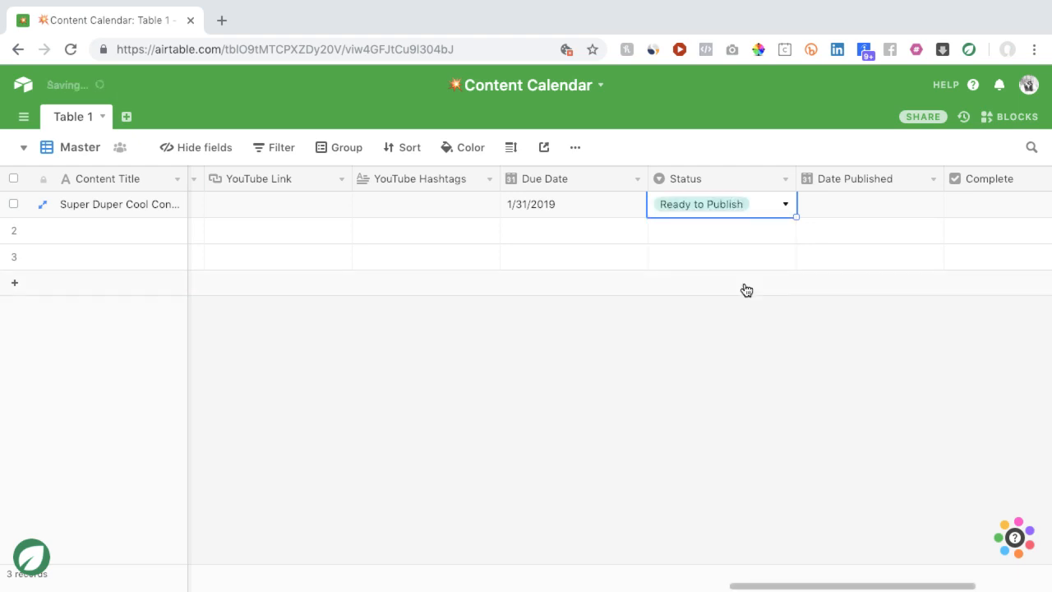
{"action": "scroll", "coordinate": [831, 205], "scroll_direction": "right", "scroll_amount": 3}
{"action": "scroll", "coordinate": [830, 210], "scroll_direction": "right", "scroll_amount": 2}
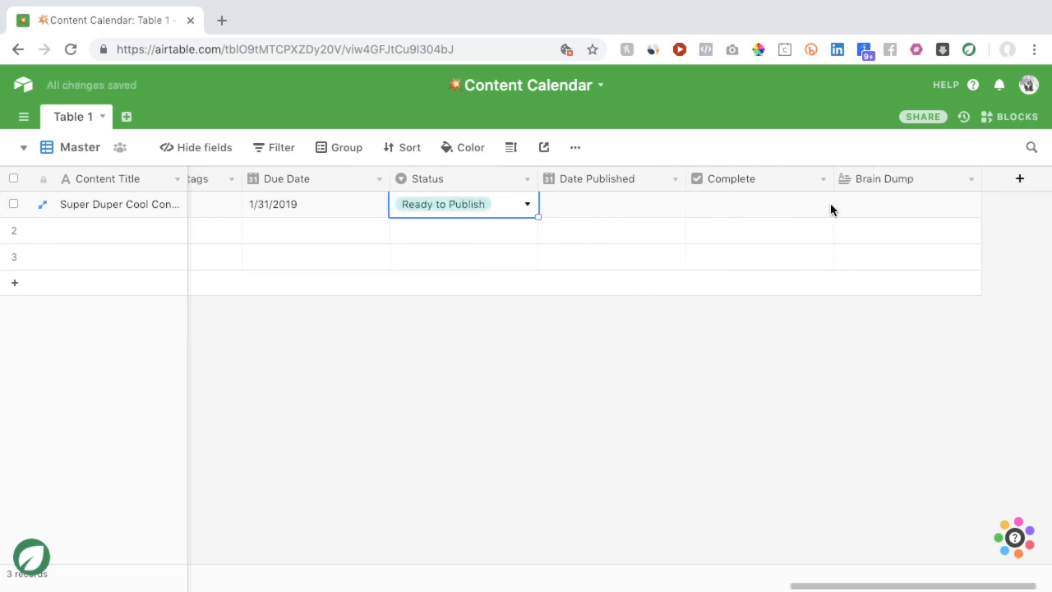
{"action": "scroll", "coordinate": [834, 209], "scroll_direction": "left", "scroll_amount": 5}
{"action": "scroll", "coordinate": [833, 208], "scroll_direction": "left", "scroll_amount": 20}
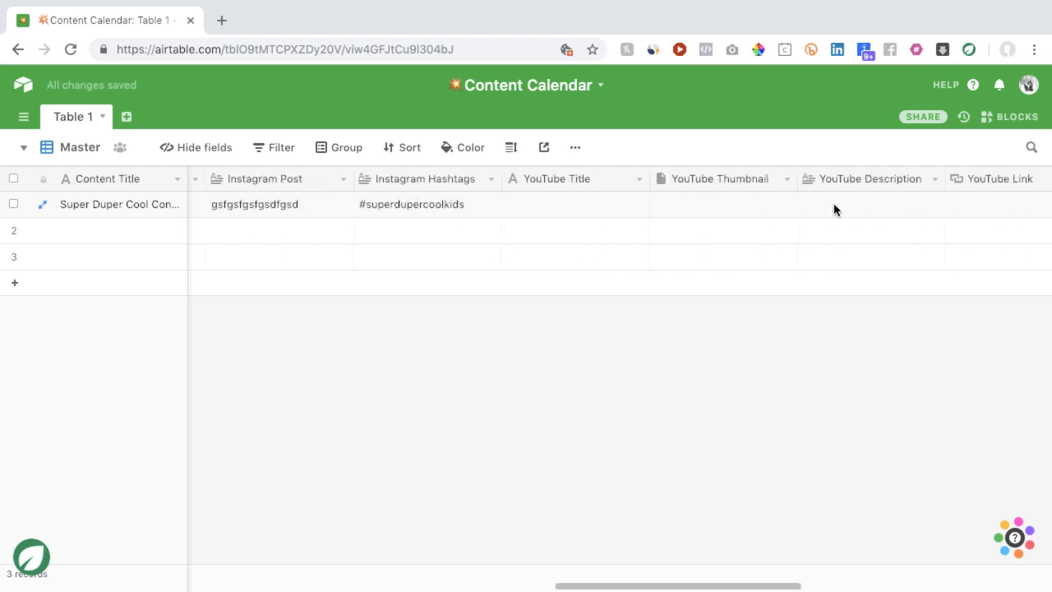
{"action": "scroll", "coordinate": [833, 208], "scroll_direction": "left", "scroll_amount": 10}
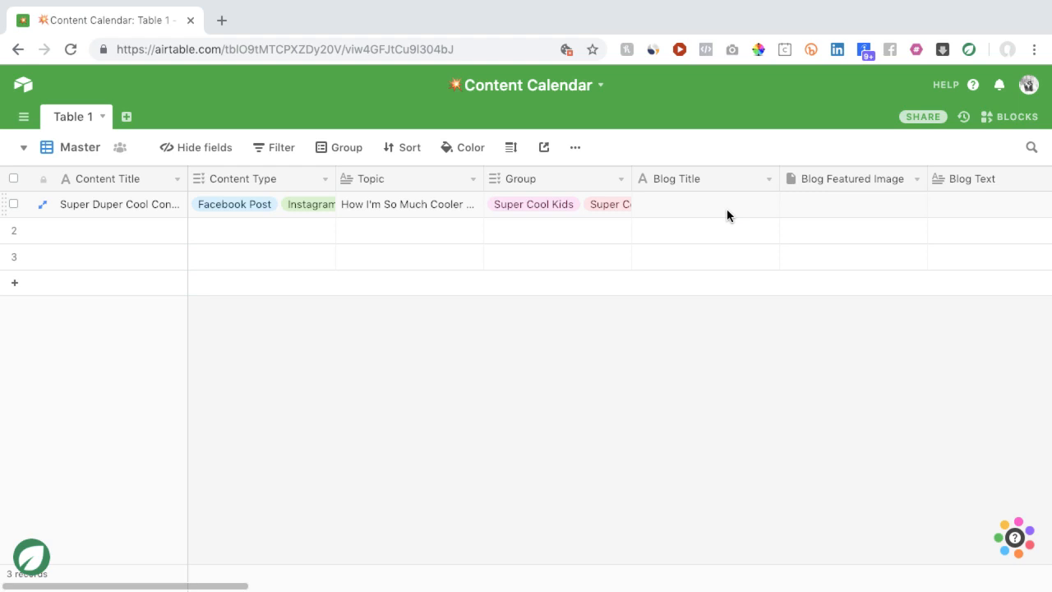
Add a form view to Table 1 and name it "New Post Form"
{"action": "left_click", "coordinate": [69, 148]}
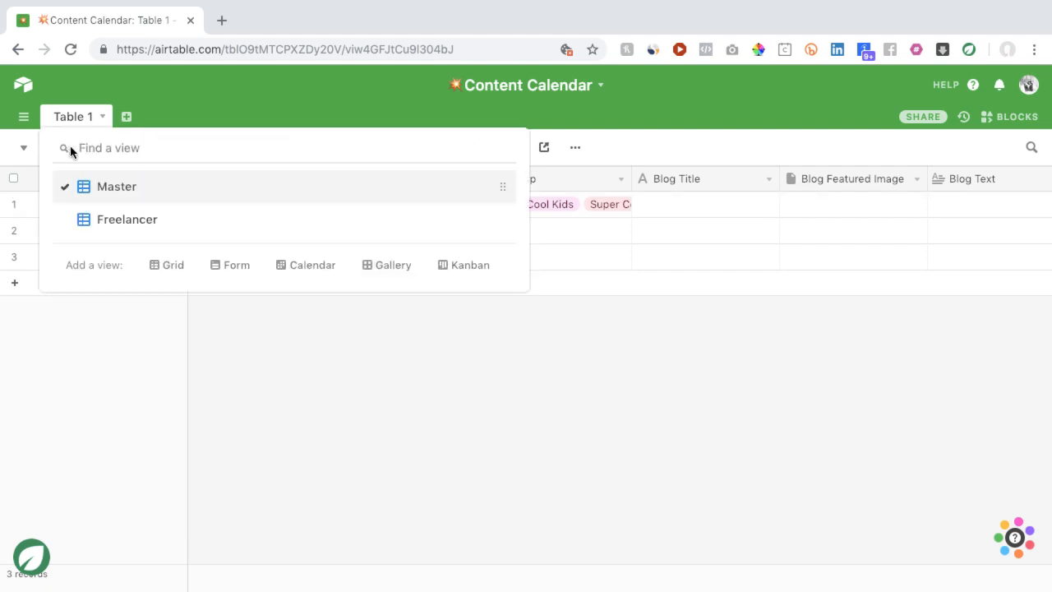
{"action": "left_click", "coordinate": [232, 267]}
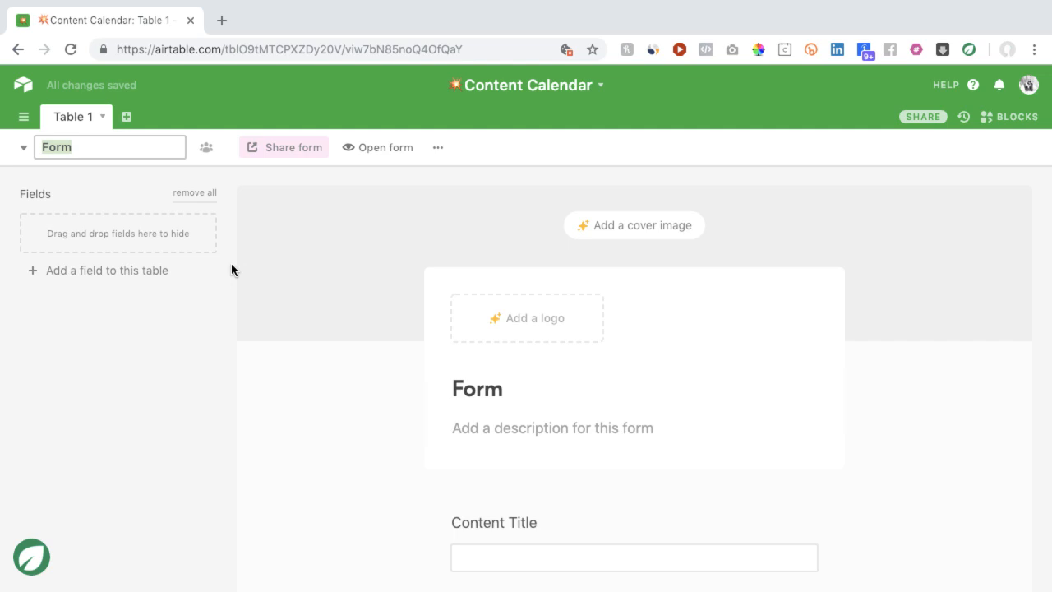
{"action": "type", "text": "New Post"}
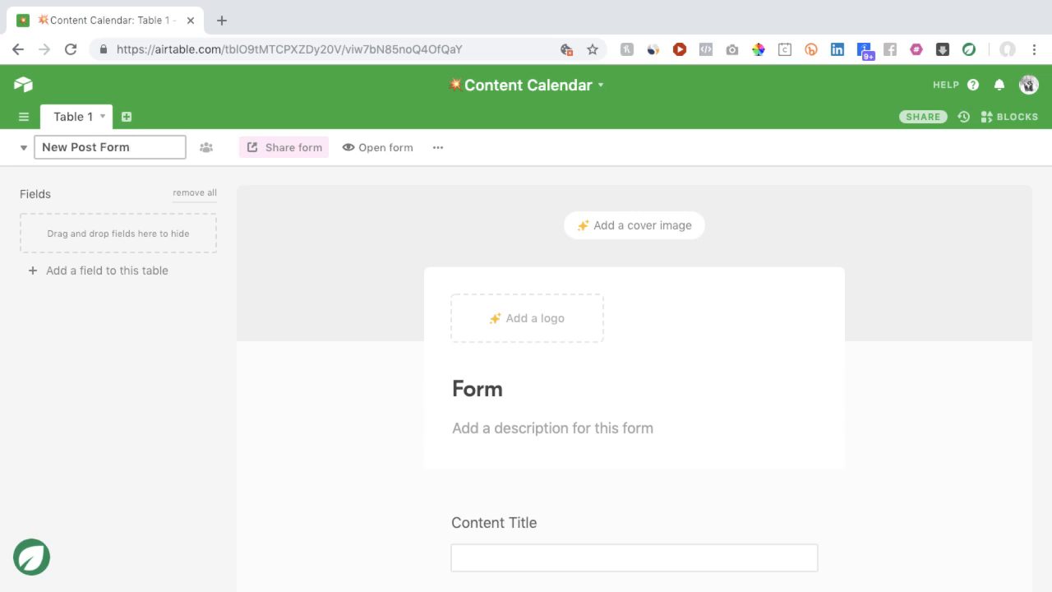
{"action": "key", "text": "Return"}
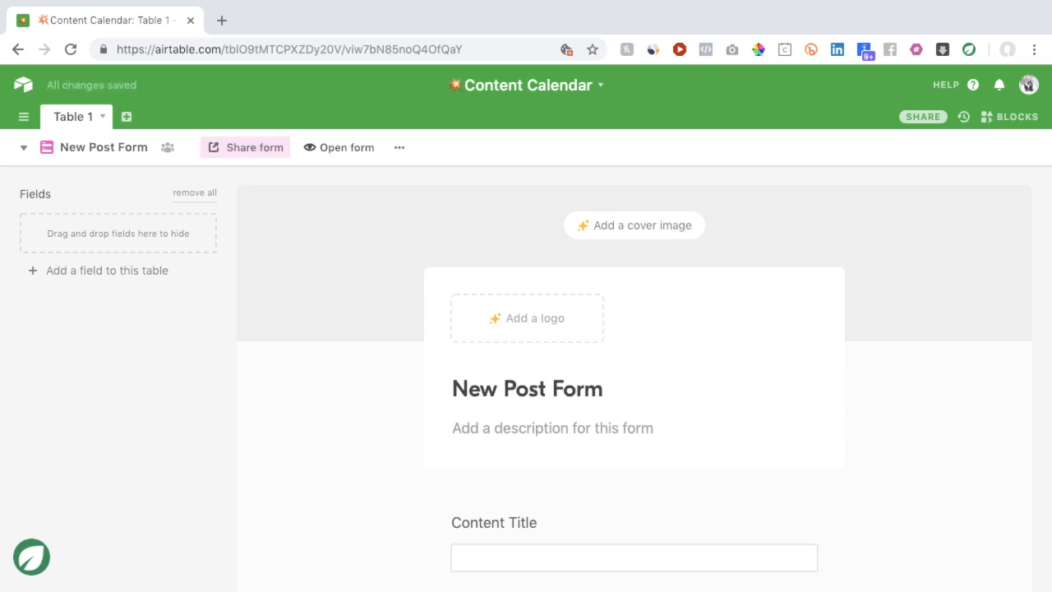
Review the fields of the New Post Form from Content Title down to the end of the form
{"action": "scroll", "coordinate": [318, 353], "scroll_direction": "down", "scroll_amount": 4}
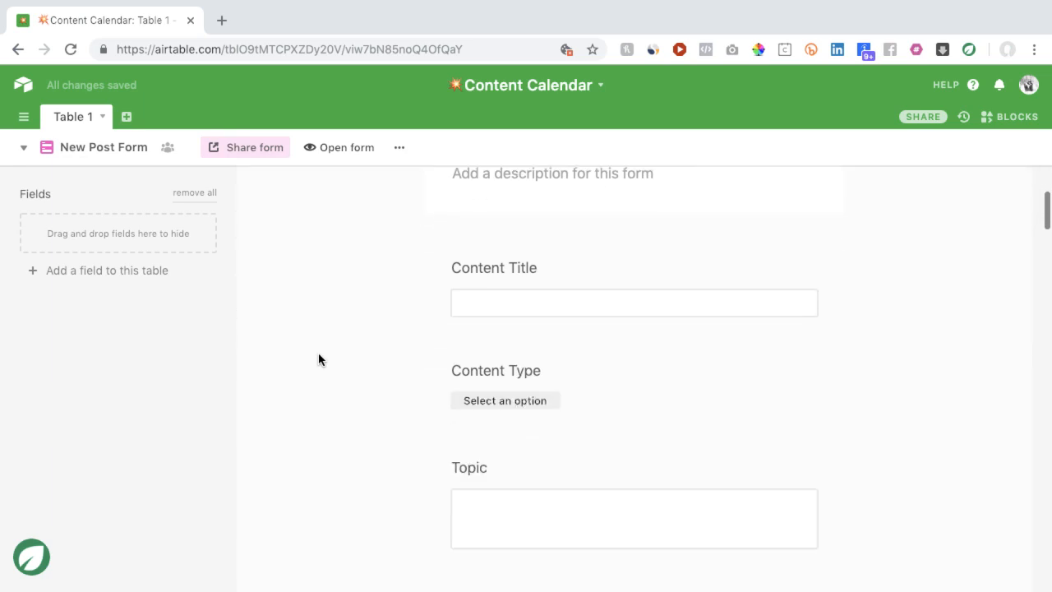
{"action": "scroll", "coordinate": [318, 353], "scroll_direction": "up", "scroll_amount": 3}
{"action": "scroll", "coordinate": [318, 354], "scroll_direction": "up", "scroll_amount": 2}
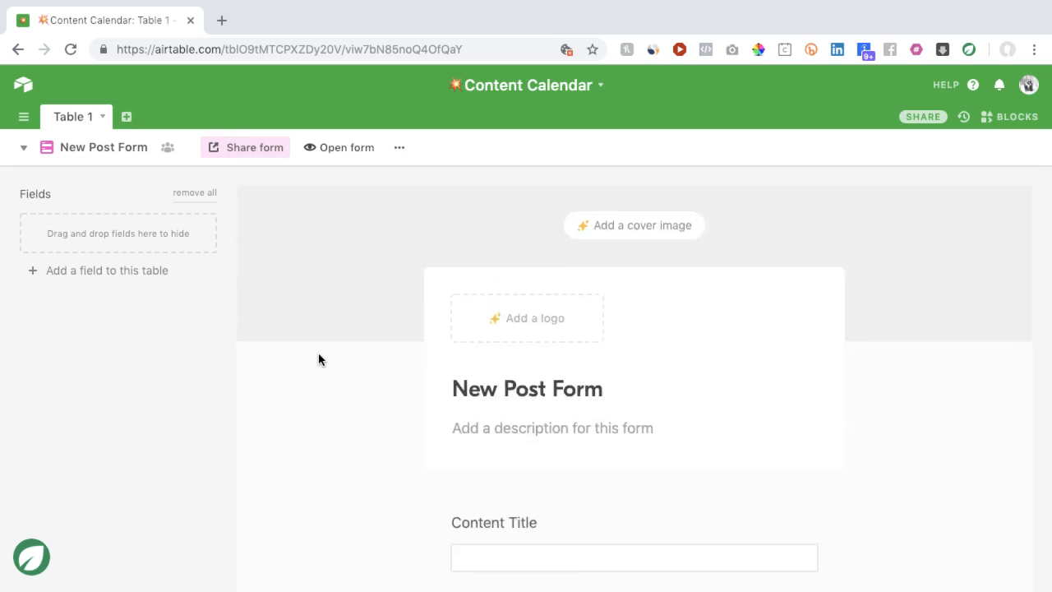
{"action": "scroll", "coordinate": [319, 359], "scroll_direction": "down", "scroll_amount": 12}
{"action": "scroll", "coordinate": [380, 337], "scroll_direction": "down", "scroll_amount": 8}
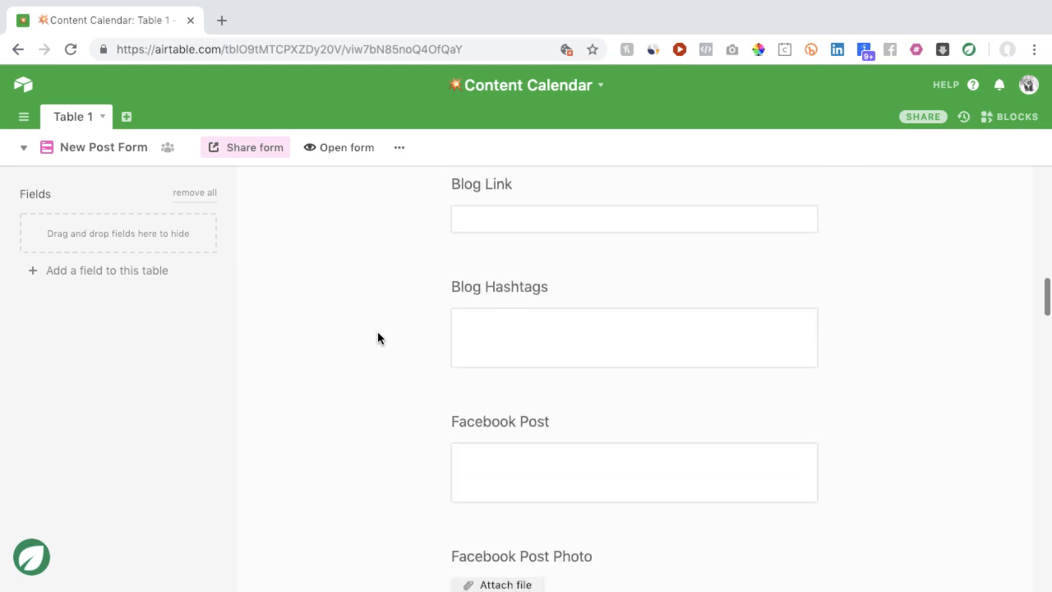
{"action": "scroll", "coordinate": [380, 338], "scroll_direction": "down", "scroll_amount": 10}
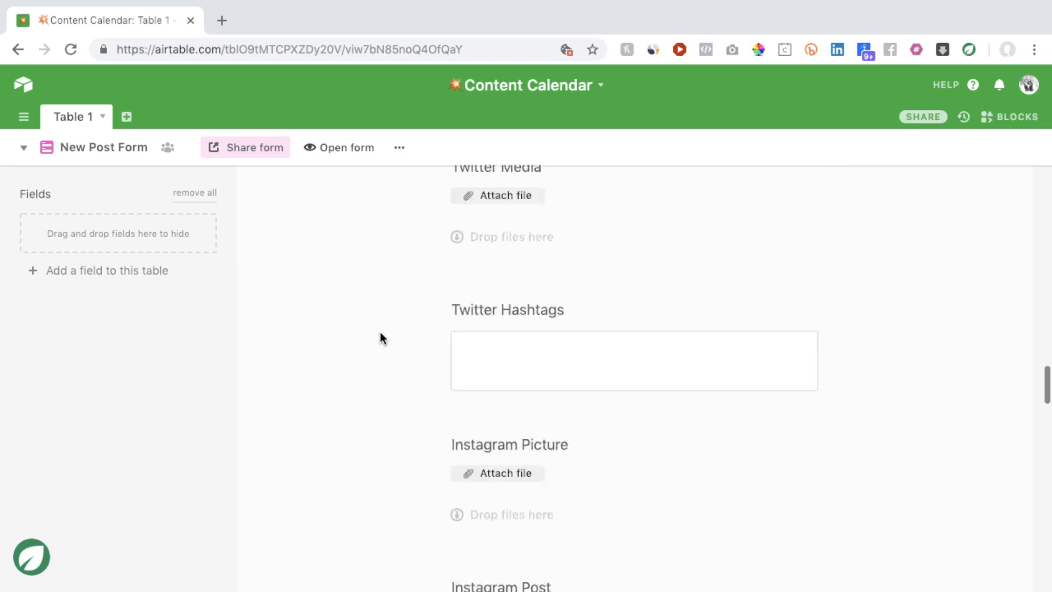
{"action": "scroll", "coordinate": [380, 337], "scroll_direction": "down", "scroll_amount": 8}
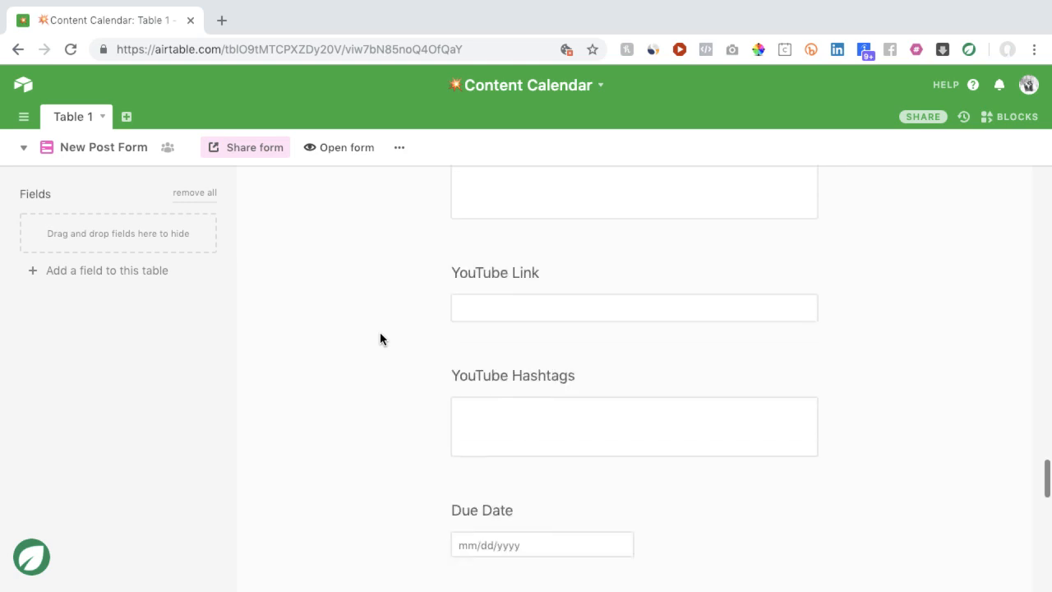
{"action": "scroll", "coordinate": [380, 338], "scroll_direction": "down", "scroll_amount": 5}
{"action": "scroll", "coordinate": [380, 337], "scroll_direction": "down", "scroll_amount": 1}
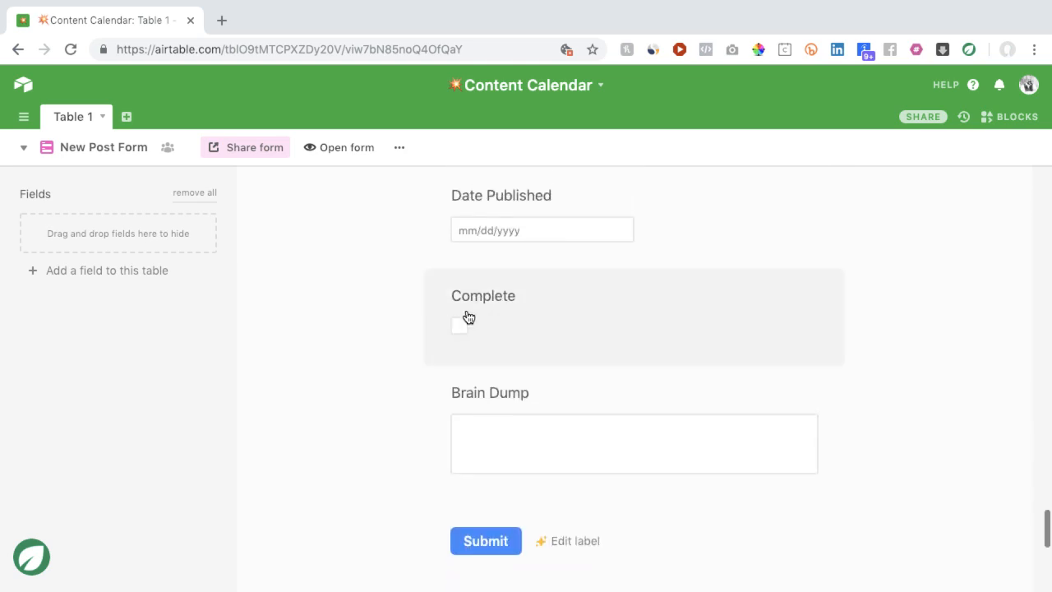
Hide the Complete and Brain Dump fields from the New Post Form
{"action": "left_click", "coordinate": [745, 290]}
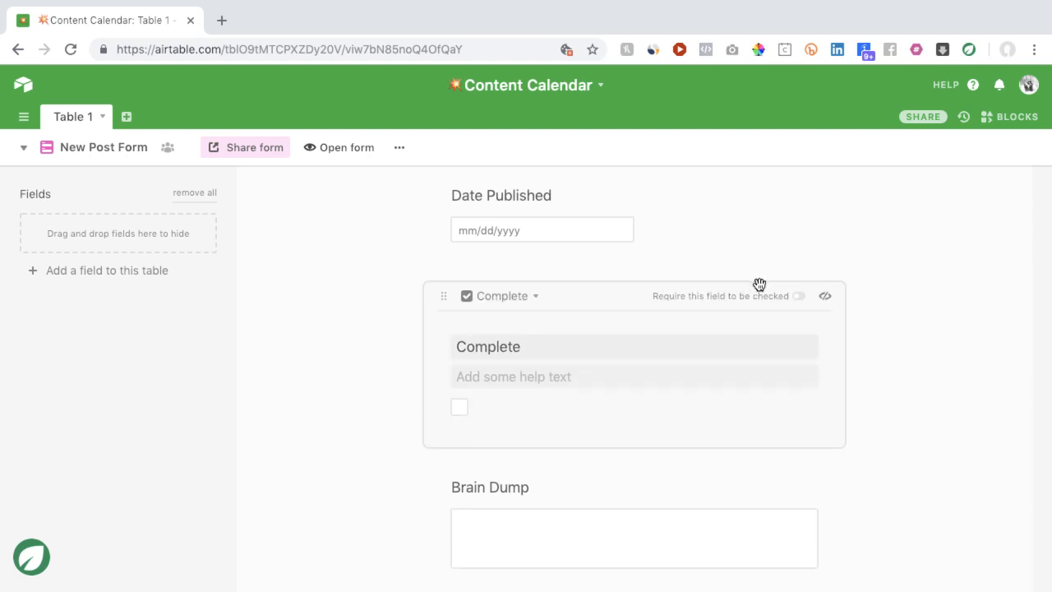
{"action": "left_click", "coordinate": [826, 297]}
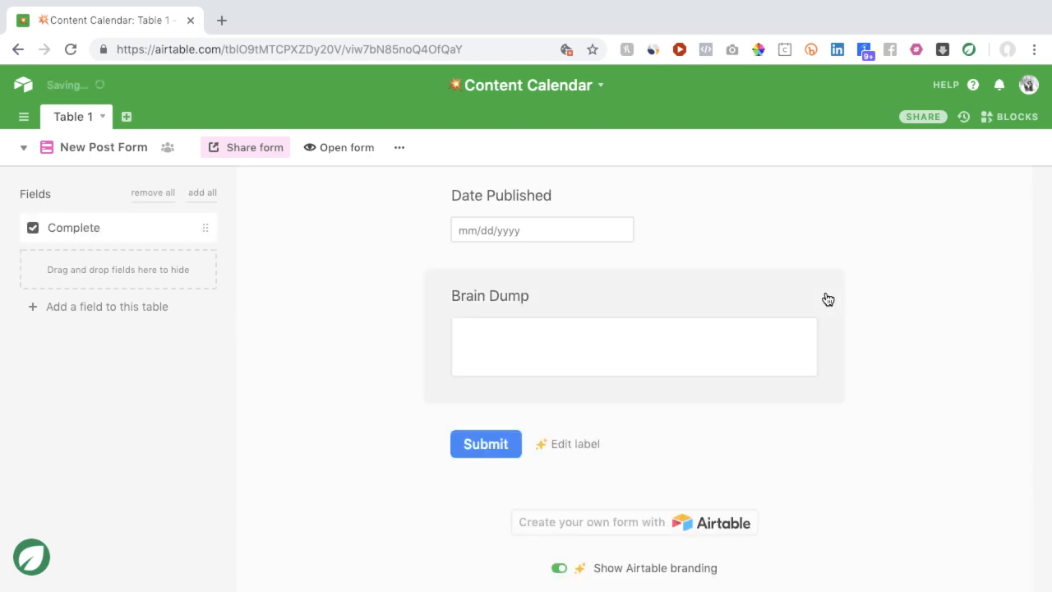
{"action": "left_click", "coordinate": [828, 299]}
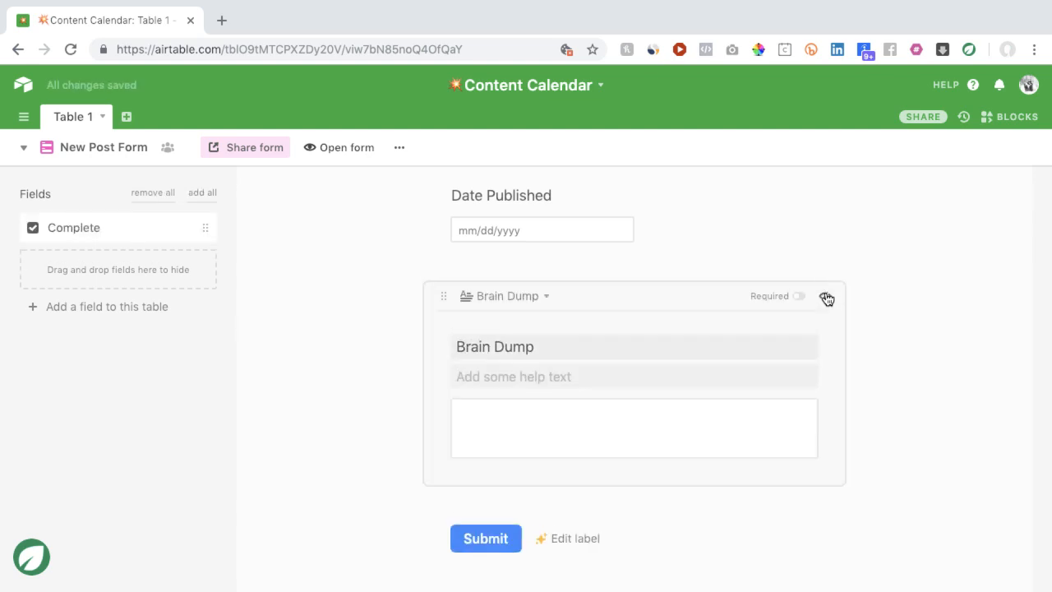
{"action": "left_click", "coordinate": [826, 297]}
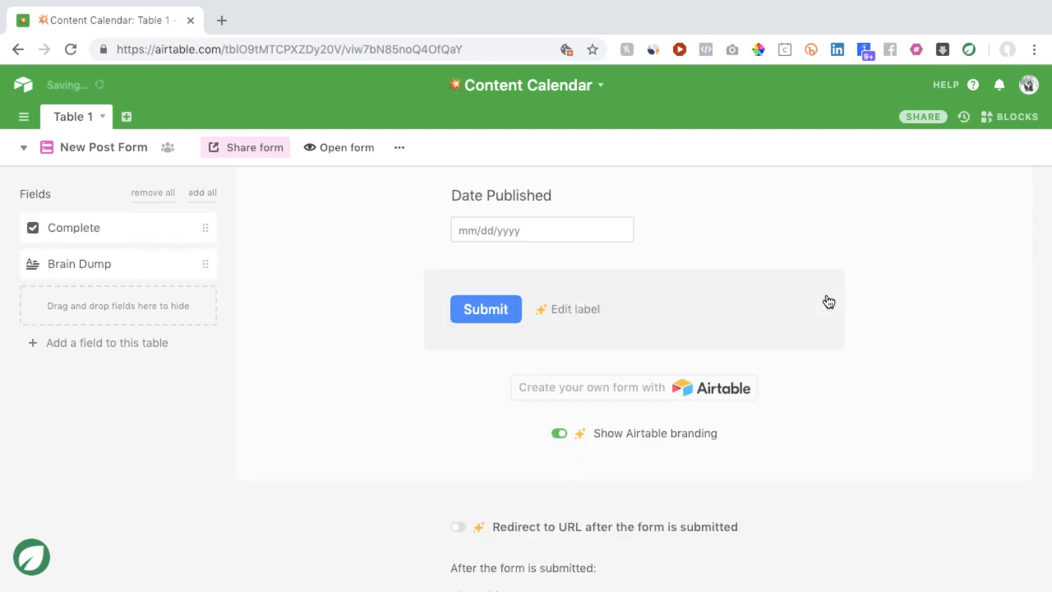
Open the live version of the New Post Form to test it
{"action": "scroll", "coordinate": [811, 301], "scroll_direction": "up", "scroll_amount": 5}
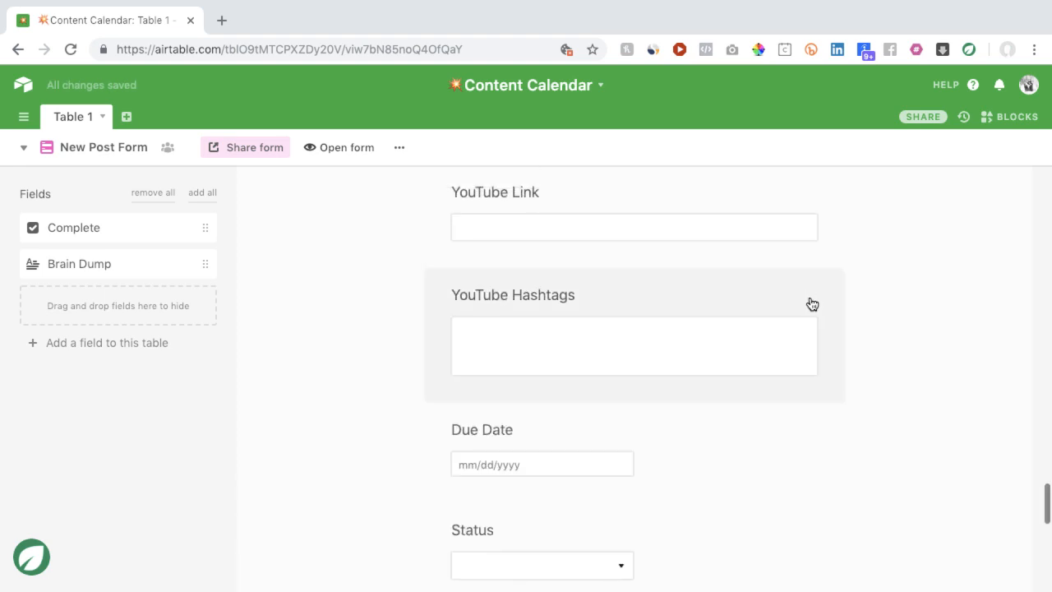
{"action": "scroll", "coordinate": [859, 303], "scroll_direction": "up", "scroll_amount": 5}
{"action": "scroll", "coordinate": [854, 306], "scroll_direction": "up", "scroll_amount": 10}
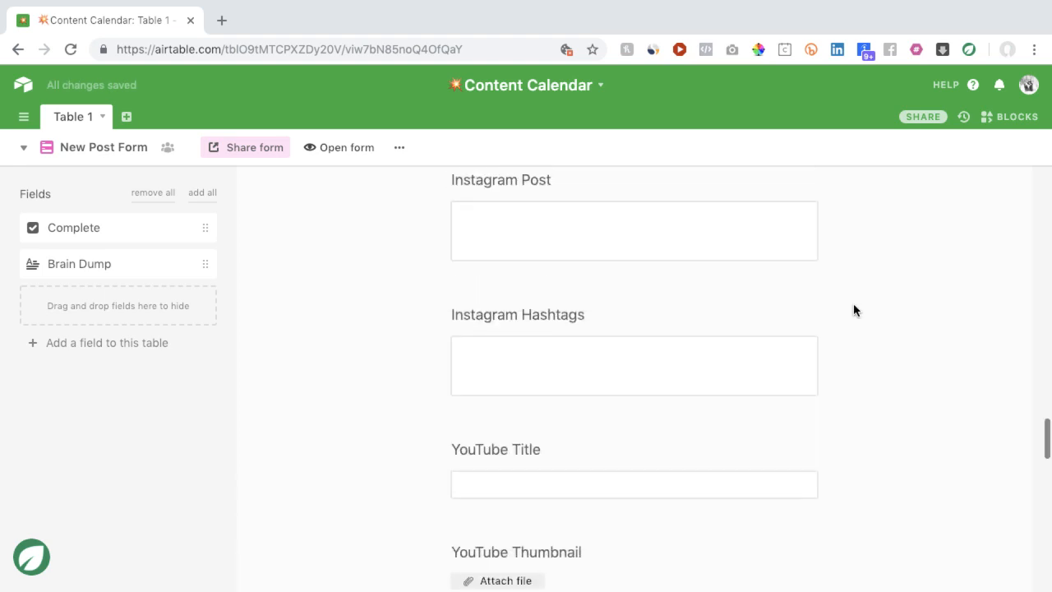
{"action": "scroll", "coordinate": [853, 310], "scroll_direction": "up", "scroll_amount": 5}
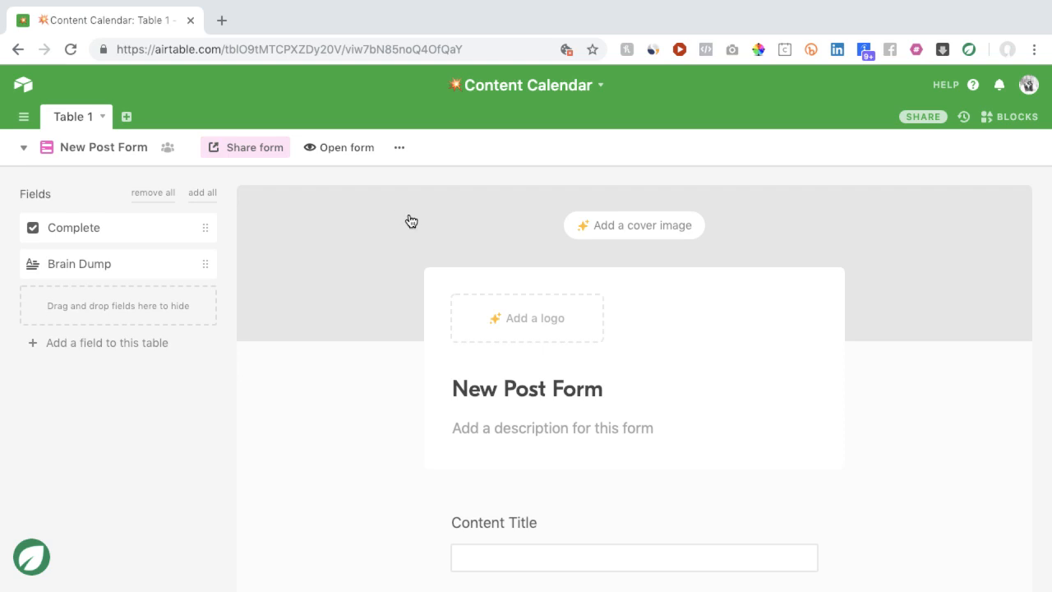
{"action": "left_click", "coordinate": [357, 150]}
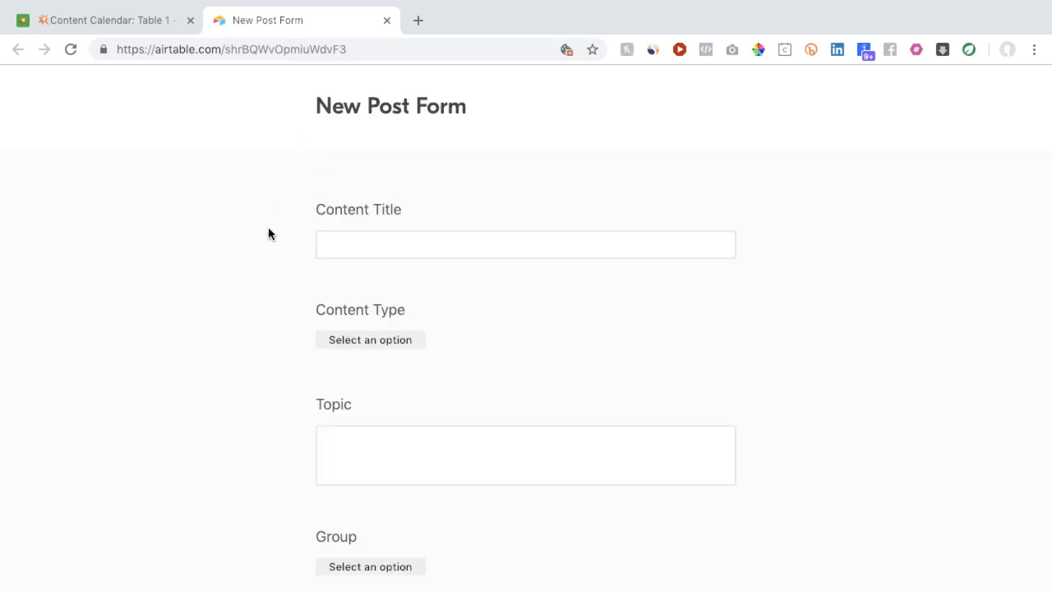
Enter "dafdfad" as the Content Title and "dfadfadsfads" as the Topic in the live form
{"action": "left_click", "coordinate": [343, 230]}
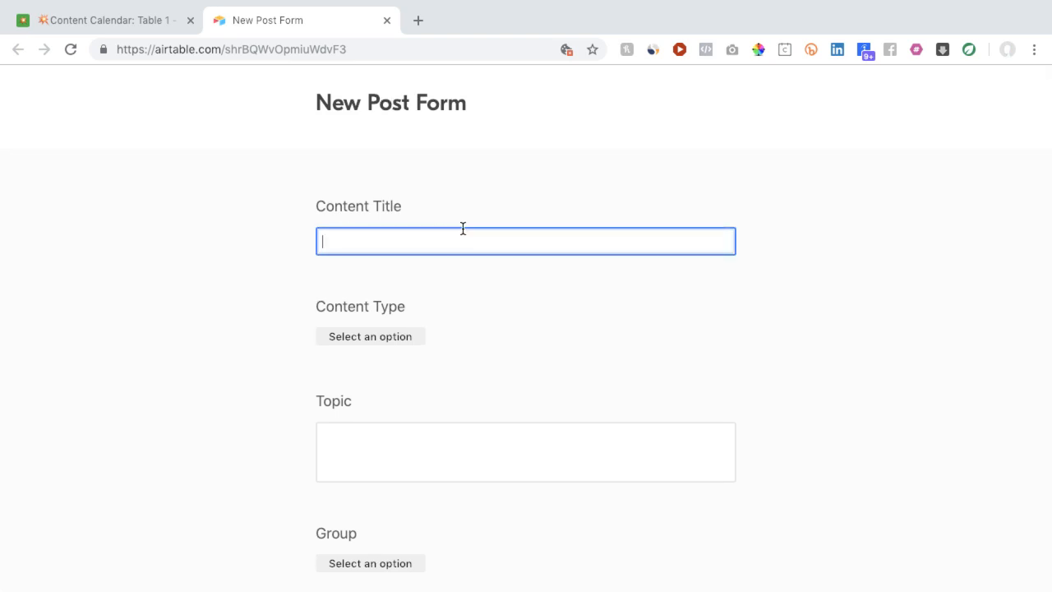
{"action": "type", "text": "dfadfa"}
{"action": "type", "text": "dsfad"}
{"action": "left_click", "coordinate": [501, 473]}
{"action": "type", "text": "dfadfadsfads"}
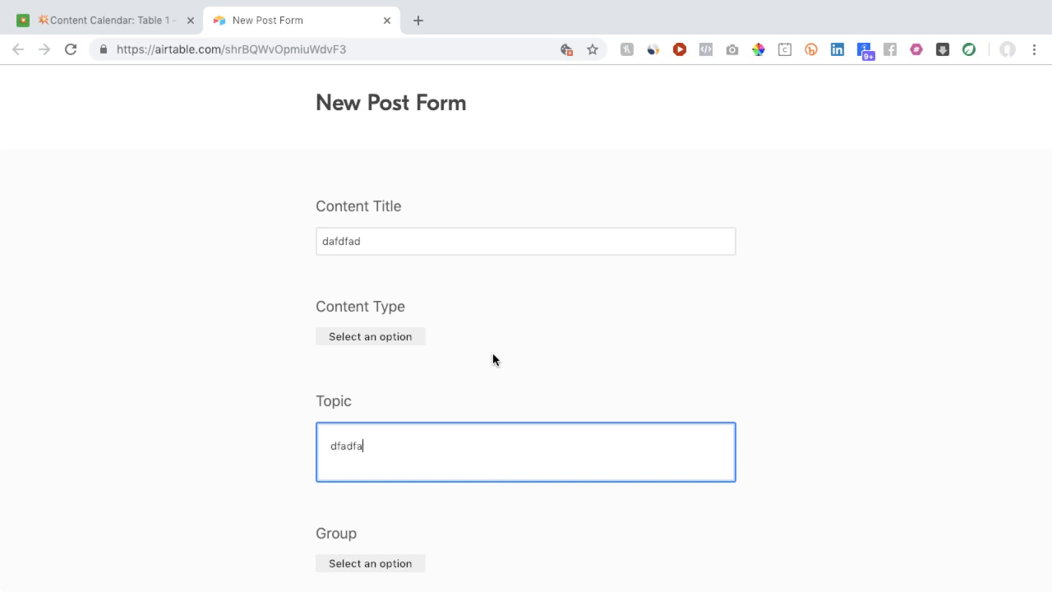
Choose Super Cool Kids as the Group and enter "afdfadfads" as the Blog Title
{"action": "scroll", "coordinate": [491, 381], "scroll_direction": "down", "scroll_amount": 3}
{"action": "scroll", "coordinate": [493, 348], "scroll_direction": "down", "scroll_amount": 2}
{"action": "left_click", "coordinate": [406, 184]}
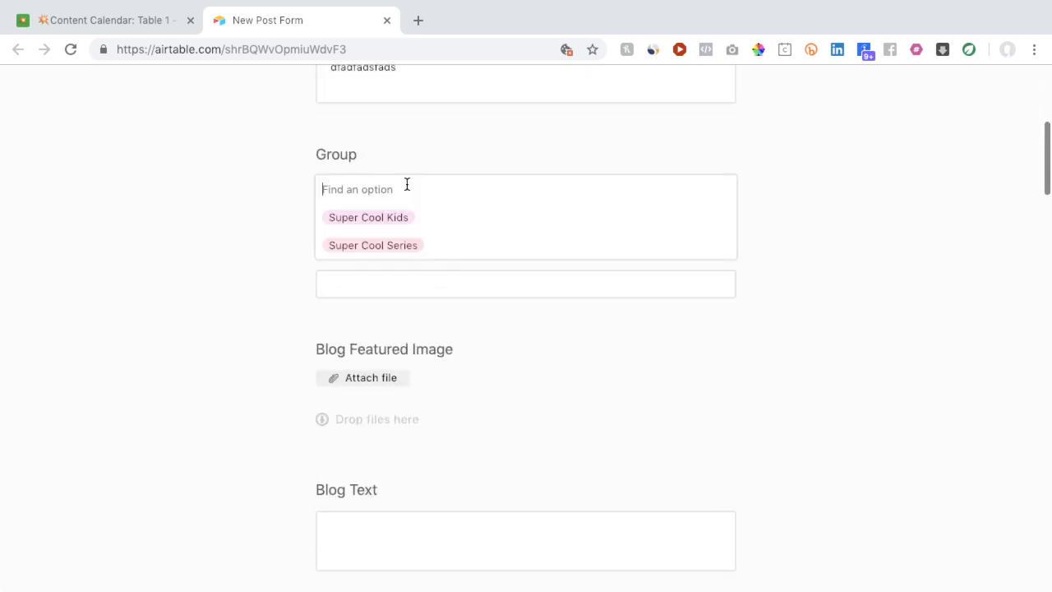
{"action": "left_click", "coordinate": [397, 217]}
{"action": "left_click", "coordinate": [408, 305]}
{"action": "type", "text": "af"}
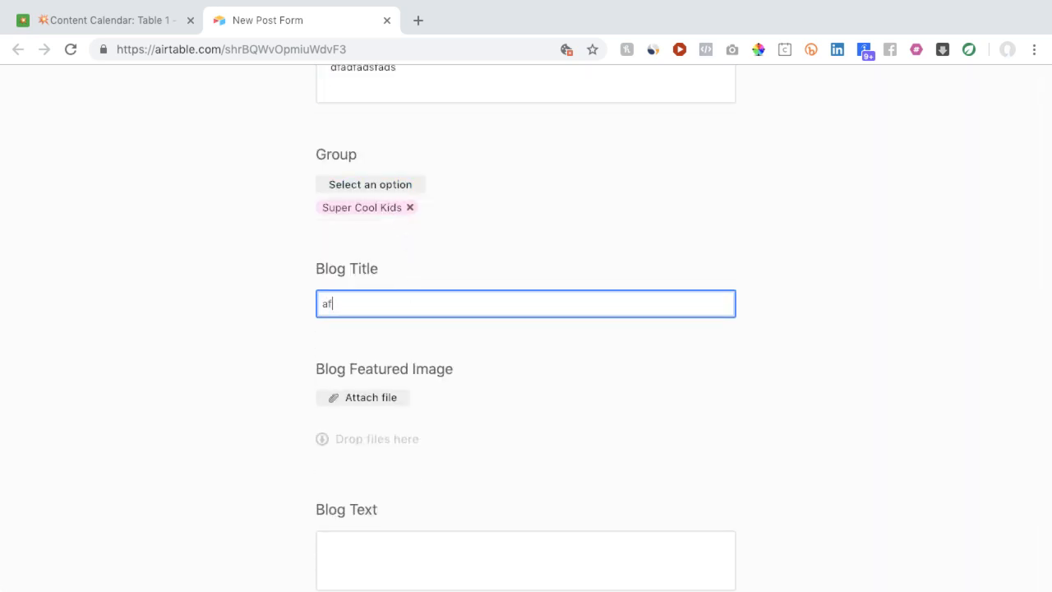
{"action": "type", "text": "dfadfads"}
Choose Blog as the Content Type of the test submission
{"action": "scroll", "coordinate": [411, 311], "scroll_direction": "down", "scroll_amount": 1}
{"action": "scroll", "coordinate": [386, 272], "scroll_direction": "up", "scroll_amount": 4}
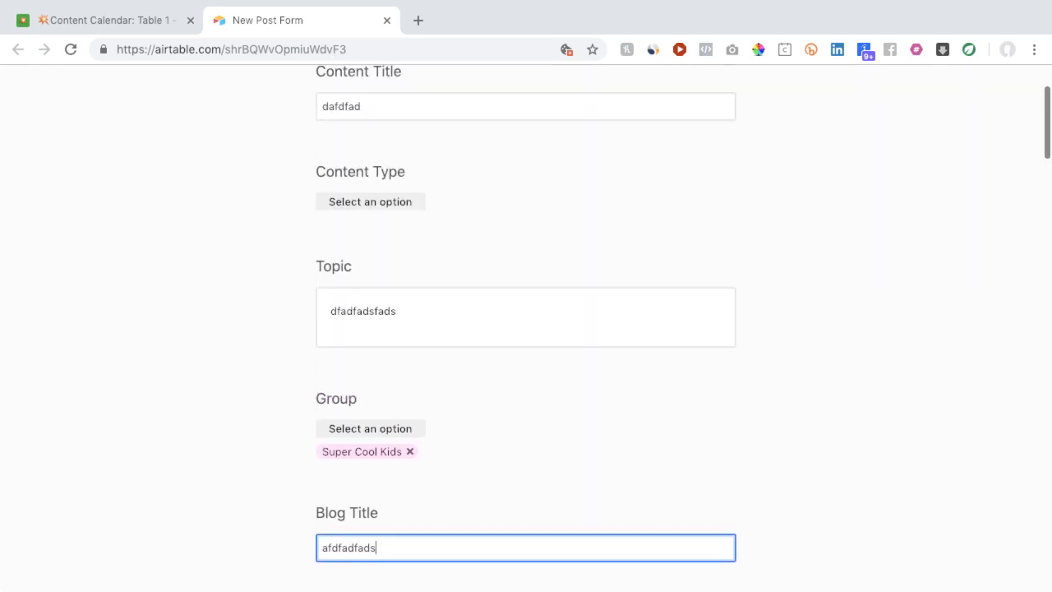
{"action": "left_click", "coordinate": [370, 202]}
{"action": "left_click", "coordinate": [378, 245]}
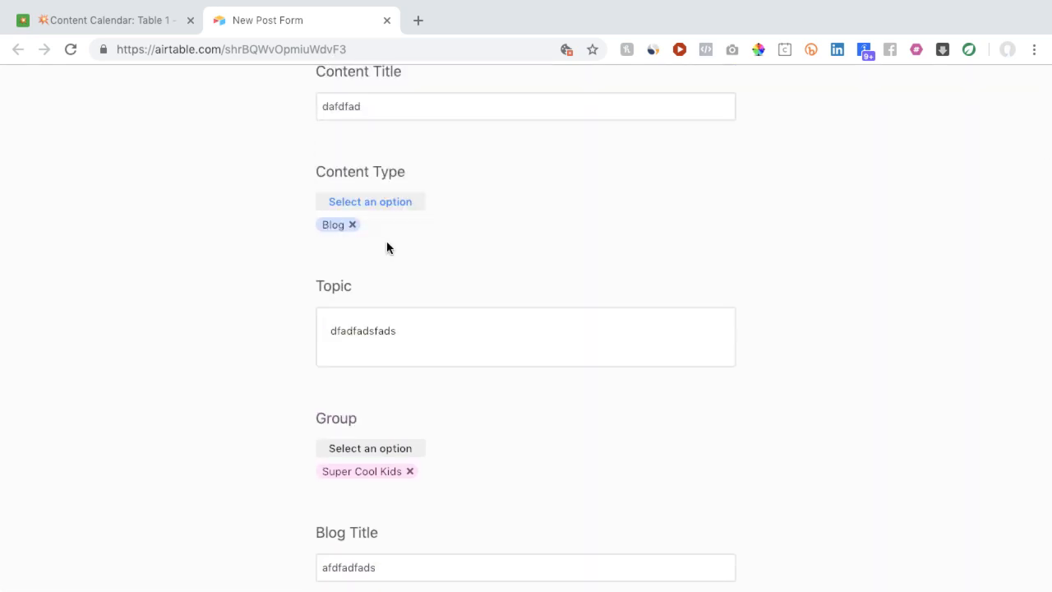
Enter "adsfadfadsfadsf" as the Blog Text and "afadfa" as the Blog Link, leaving Blog Hashtags empty
{"action": "scroll", "coordinate": [390, 249], "scroll_direction": "down", "scroll_amount": 5}
{"action": "scroll", "coordinate": [395, 247], "scroll_direction": "down", "scroll_amount": 3}
{"action": "scroll", "coordinate": [397, 244], "scroll_direction": "up", "scroll_amount": 2}
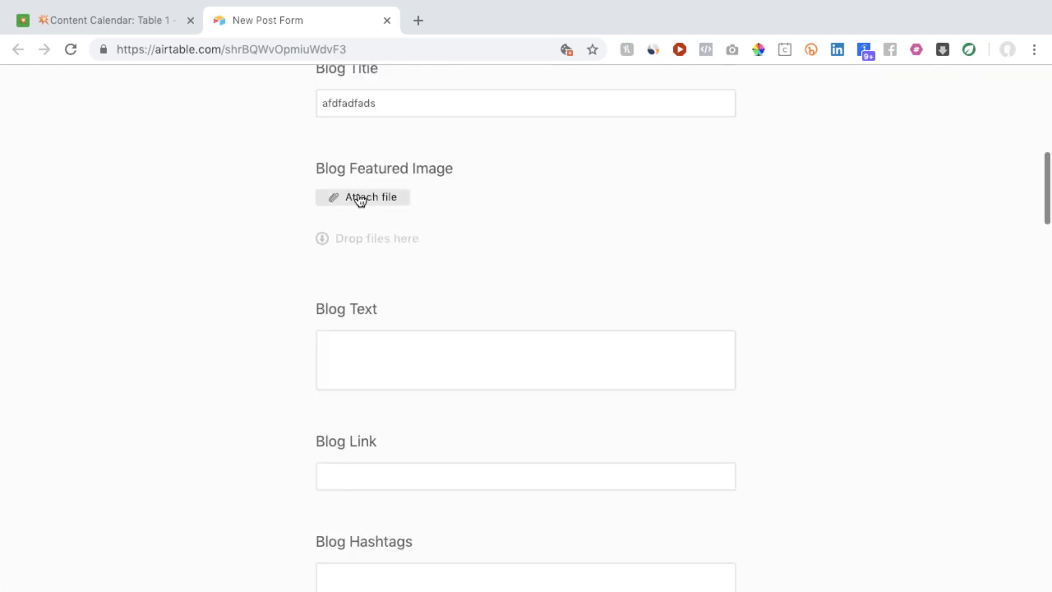
{"action": "left_click", "coordinate": [435, 333]}
{"action": "type", "text": "adsfadfadsfadsf"}
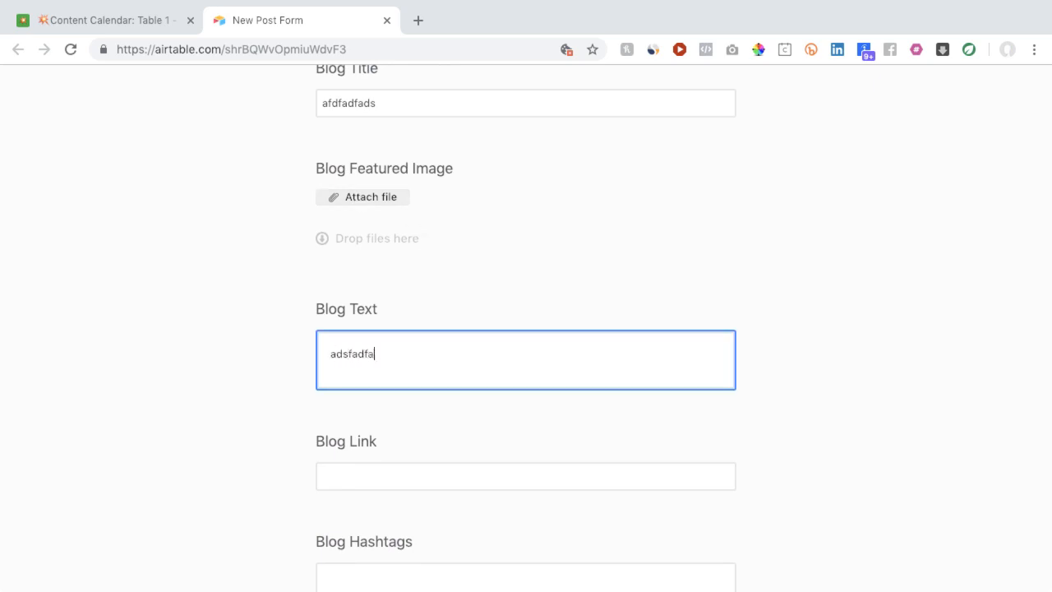
{"action": "scroll", "coordinate": [435, 334], "scroll_direction": "down", "scroll_amount": 1}
{"action": "scroll", "coordinate": [432, 345], "scroll_direction": "down", "scroll_amount": 1}
{"action": "scroll", "coordinate": [432, 338], "scroll_direction": "up", "scroll_amount": 1}
{"action": "left_click", "coordinate": [432, 340]}
{"action": "type", "text": "afadfa"}
{"action": "left_click", "coordinate": [426, 466]}
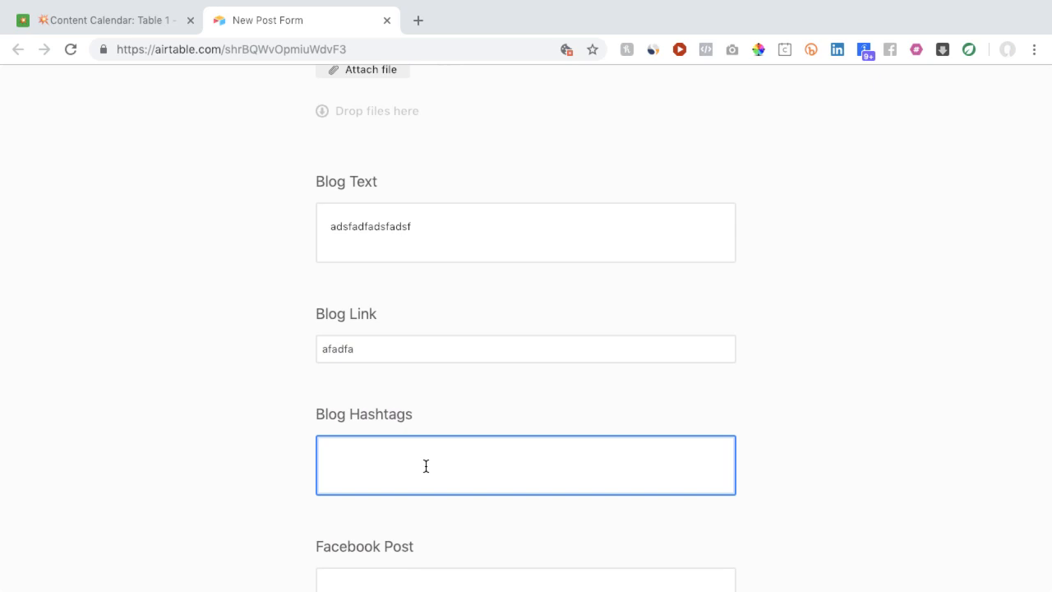
{"action": "left_click", "coordinate": [246, 466]}
Submit the test entry and close the live form to return to the form editor
{"action": "scroll", "coordinate": [244, 466], "scroll_direction": "down", "scroll_amount": 15}
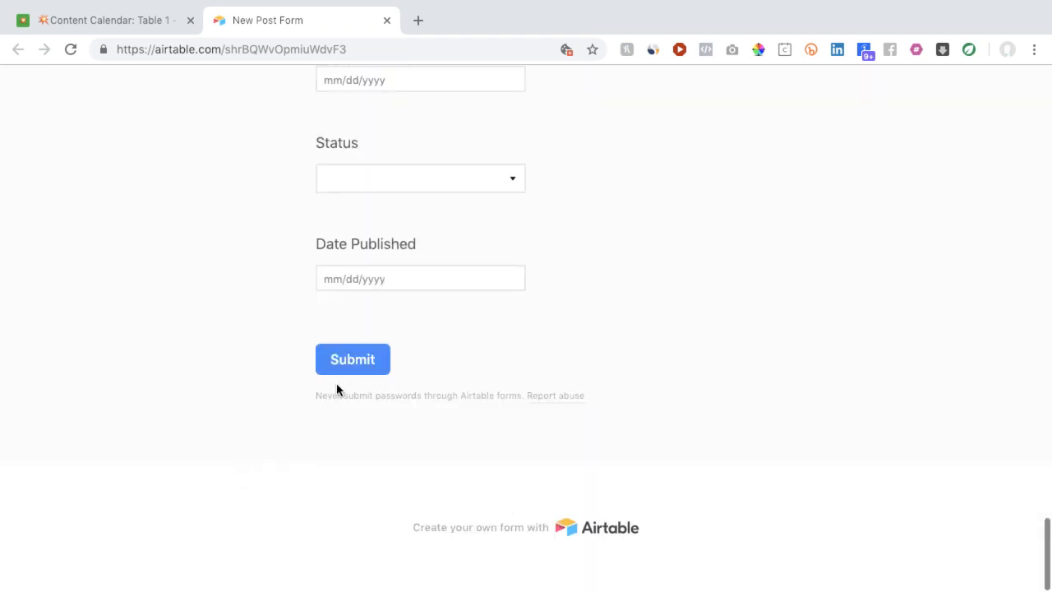
{"action": "left_click", "coordinate": [344, 371]}
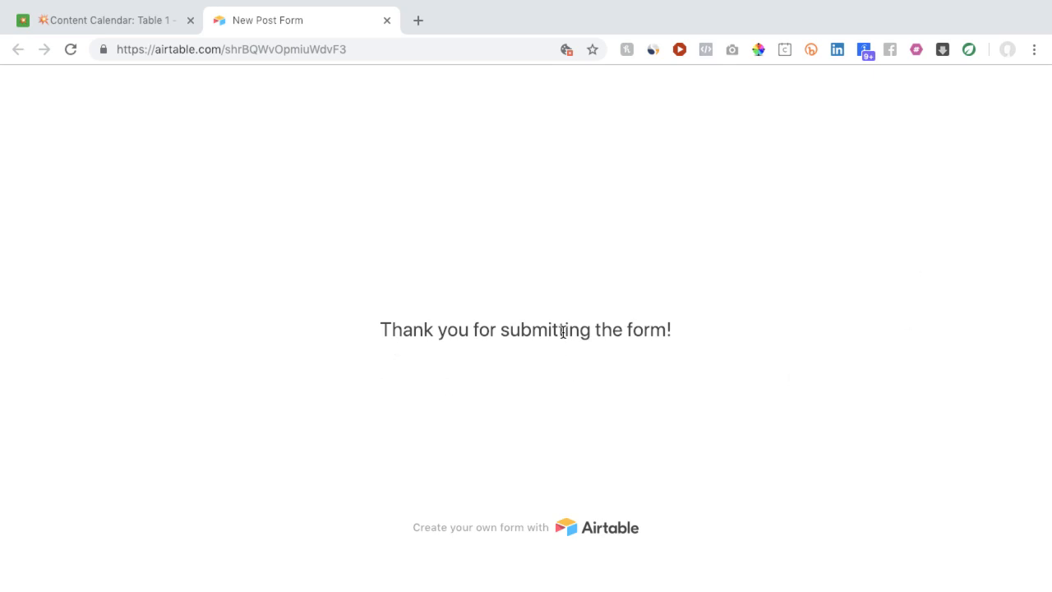
{"action": "left_click", "coordinate": [387, 21]}
Enable the "Submit another response" button and showing a new blank form after 5 seconds once the form is submitted
{"action": "scroll", "coordinate": [374, 360], "scroll_direction": "down", "scroll_amount": 20}
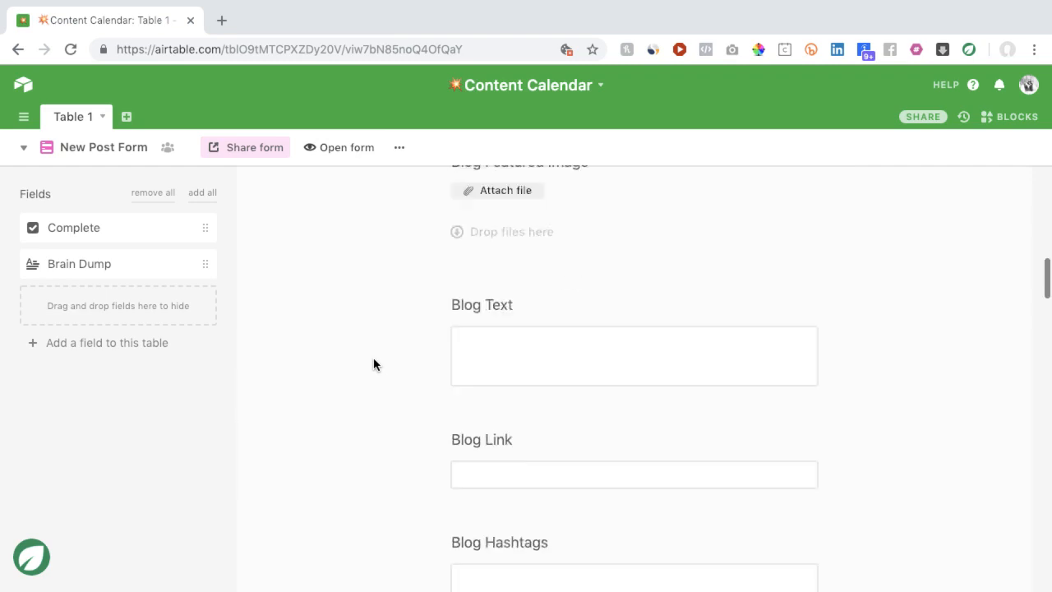
{"action": "scroll", "coordinate": [374, 359], "scroll_direction": "down", "scroll_amount": 3}
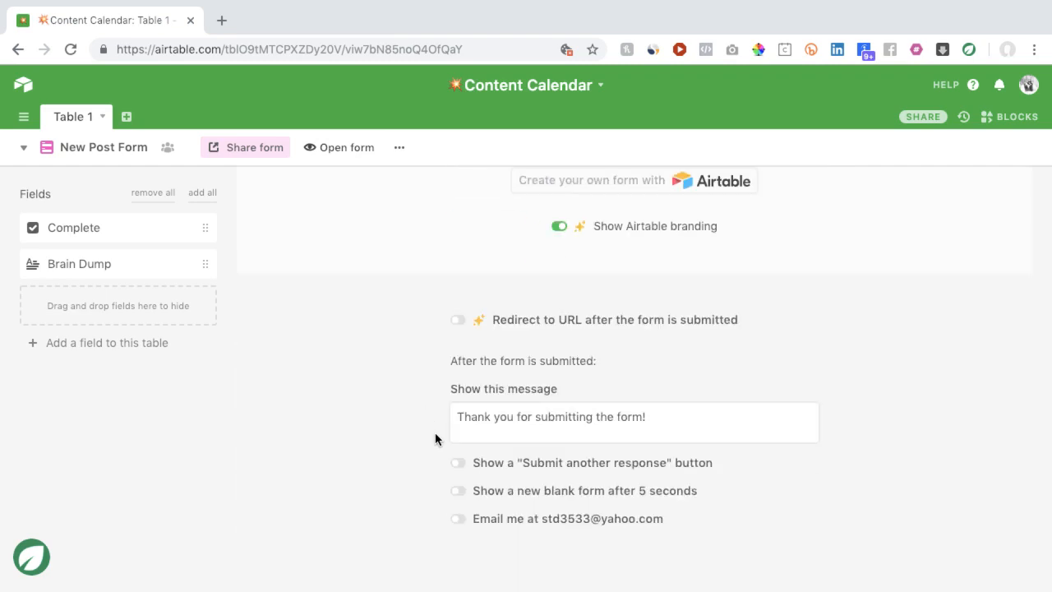
{"action": "scroll", "coordinate": [462, 449], "scroll_direction": "up", "scroll_amount": 1}
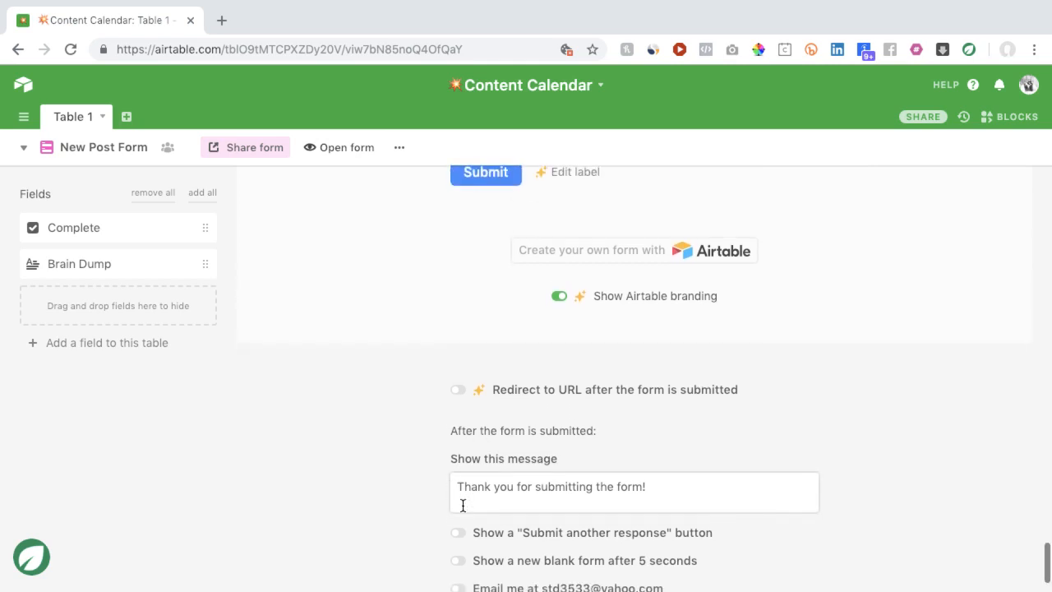
{"action": "scroll", "coordinate": [450, 538], "scroll_direction": "down", "scroll_amount": 1}
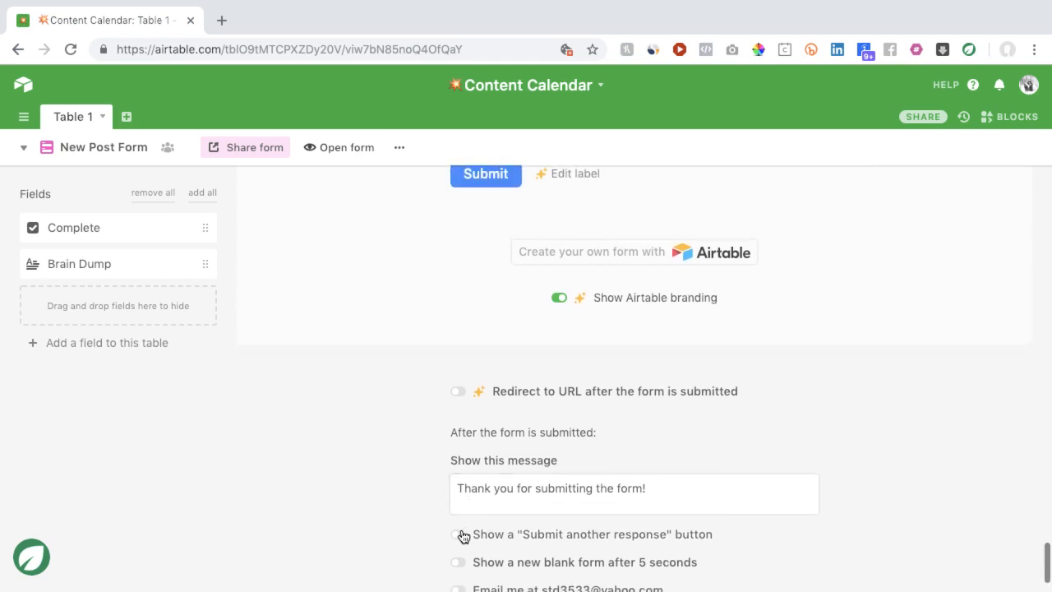
{"action": "left_click", "coordinate": [461, 535]}
{"action": "left_click", "coordinate": [458, 563]}
Duplicate the New Post Form view
{"action": "scroll", "coordinate": [353, 472], "scroll_direction": "up", "scroll_amount": 1}
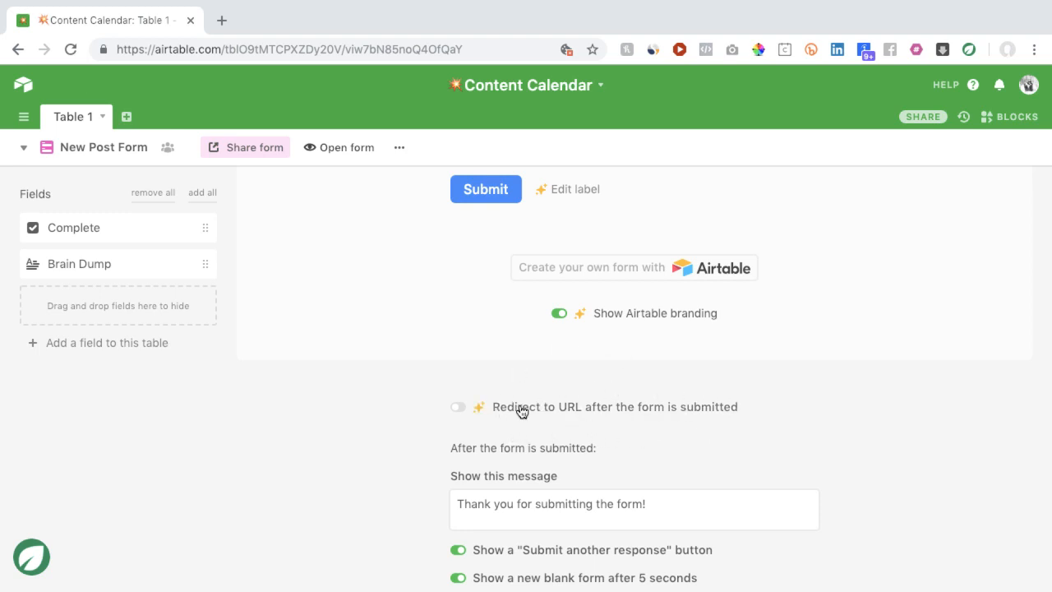
{"action": "scroll", "coordinate": [389, 407], "scroll_direction": "up", "scroll_amount": 3}
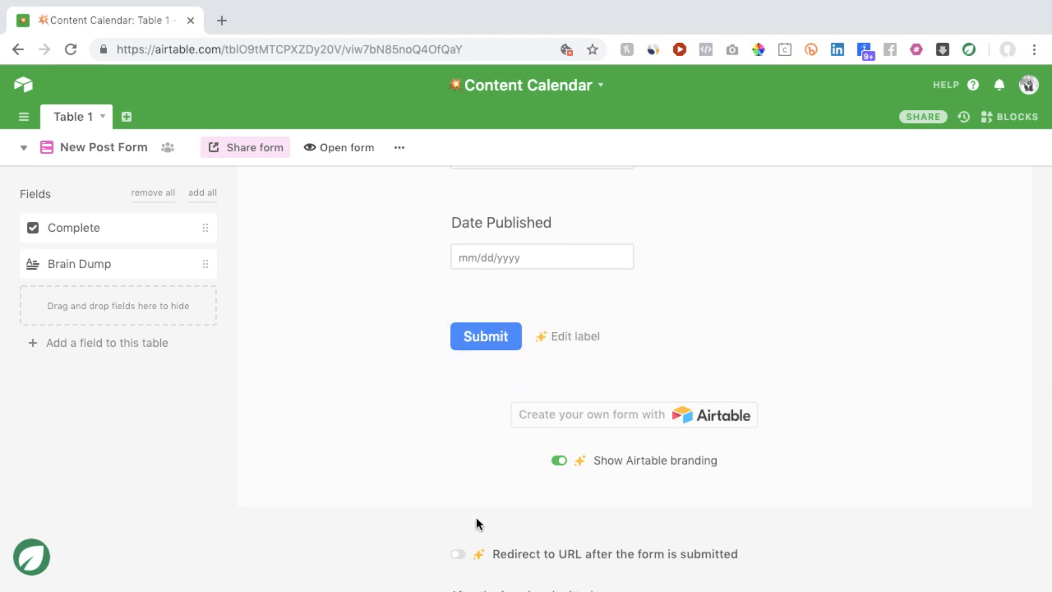
{"action": "scroll", "coordinate": [354, 475], "scroll_direction": "up", "scroll_amount": 3}
{"action": "scroll", "coordinate": [353, 468], "scroll_direction": "up", "scroll_amount": 20}
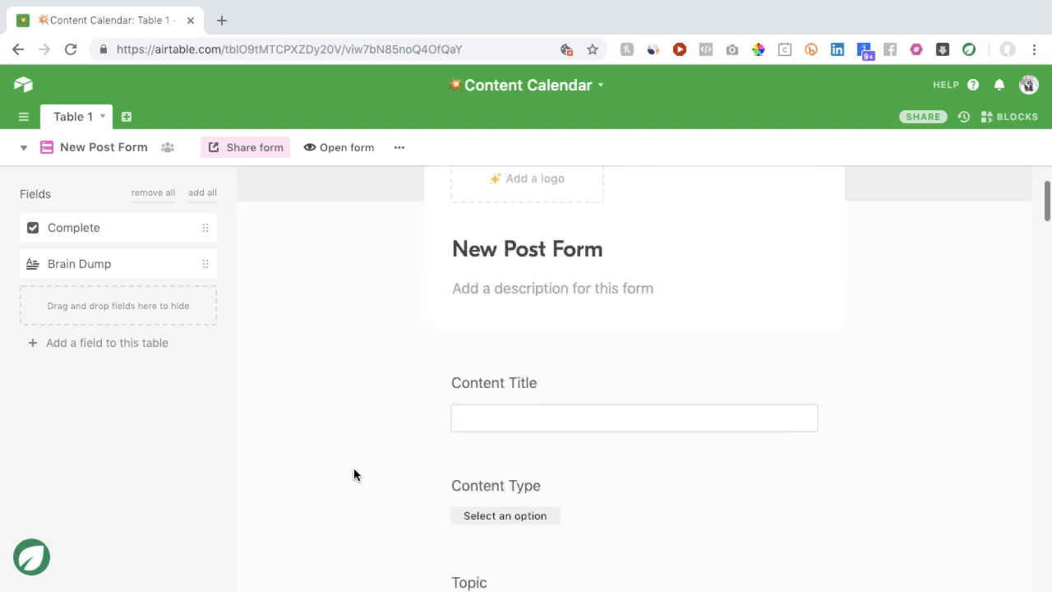
{"action": "scroll", "coordinate": [354, 469], "scroll_direction": "up", "scroll_amount": 2}
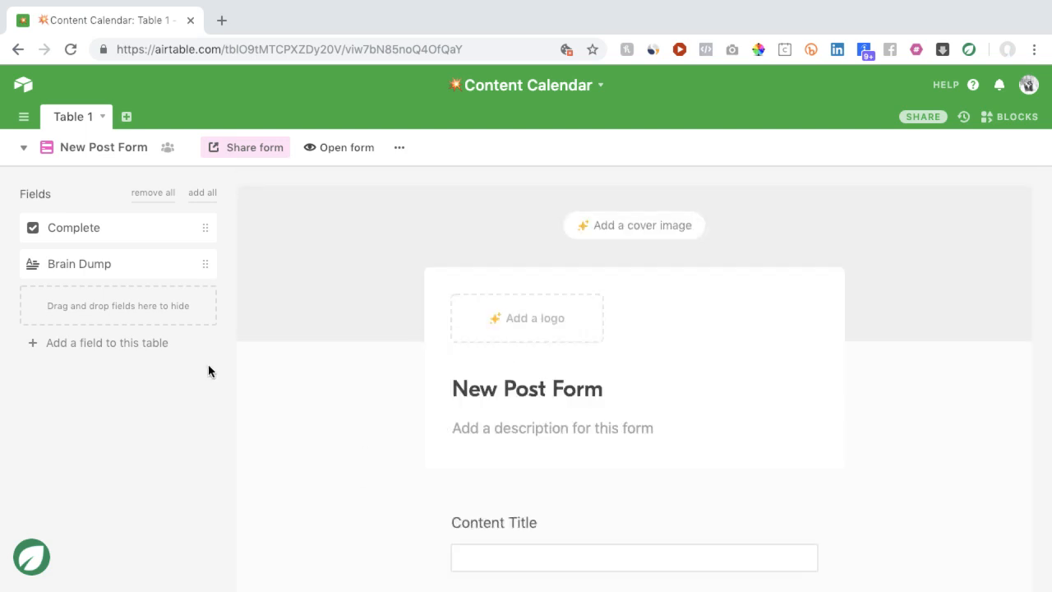
{"action": "left_click", "coordinate": [397, 149]}
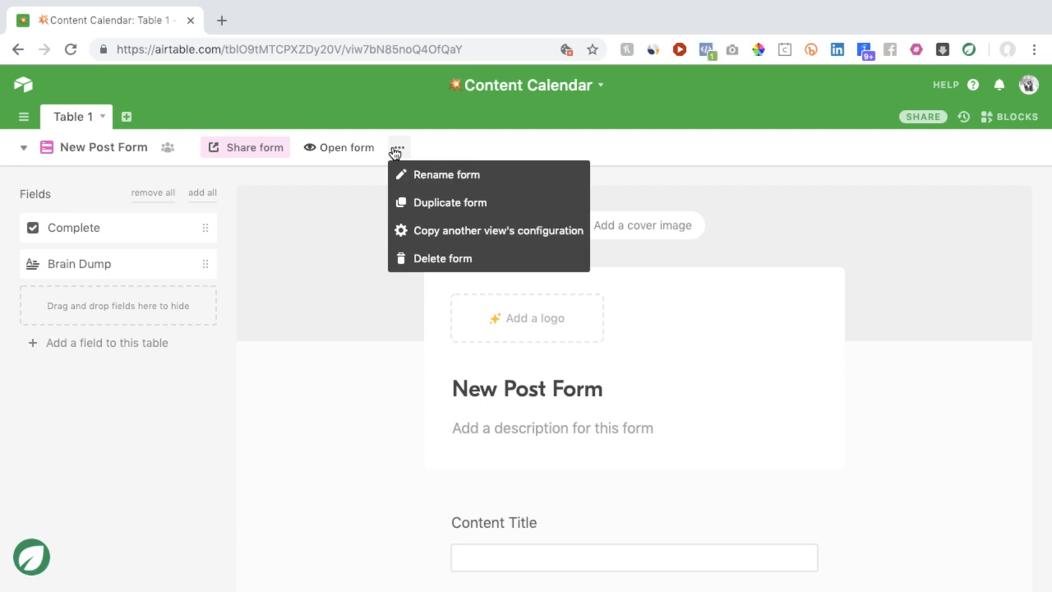
{"action": "left_click", "coordinate": [414, 203]}
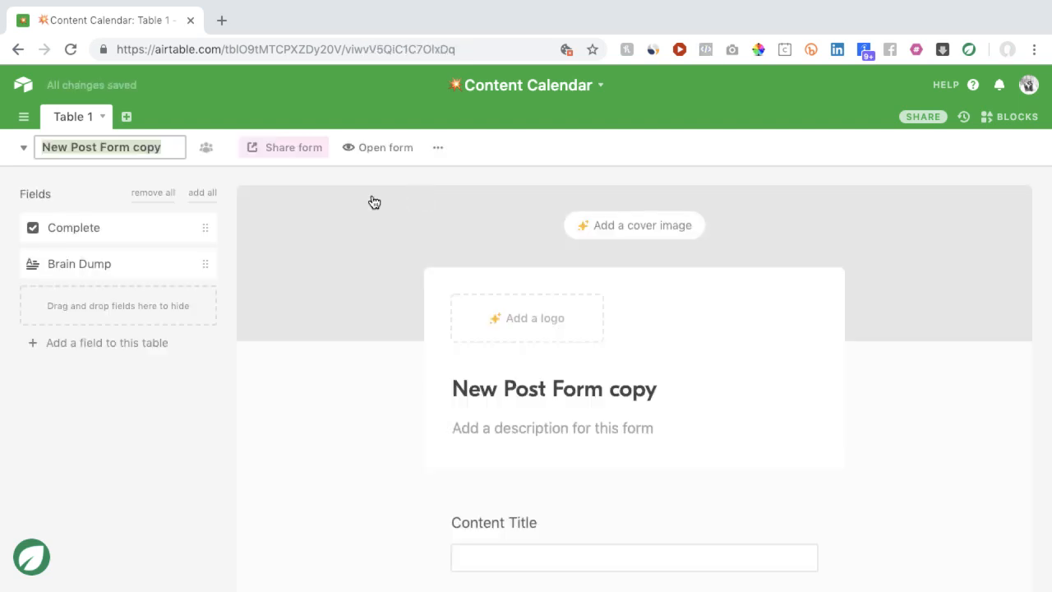
Remove all fields from the duplicated form and retitle it "Brain Dump"
{"action": "left_click", "coordinate": [153, 197]}
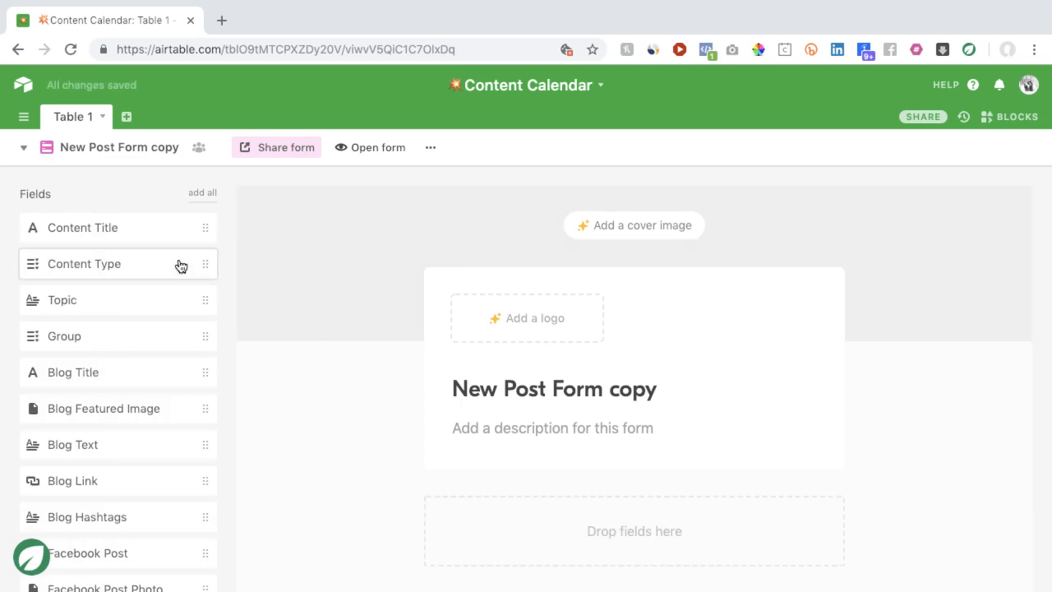
{"action": "left_click", "coordinate": [602, 390]}
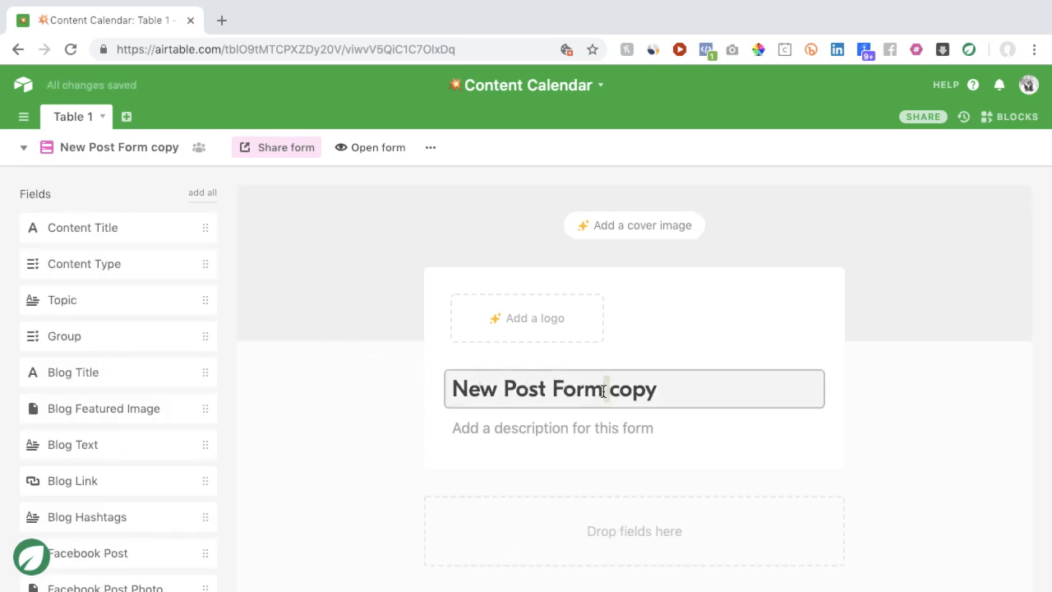
{"action": "key", "text": "ctrl+a"}
{"action": "type", "text": "Brain Dump"}
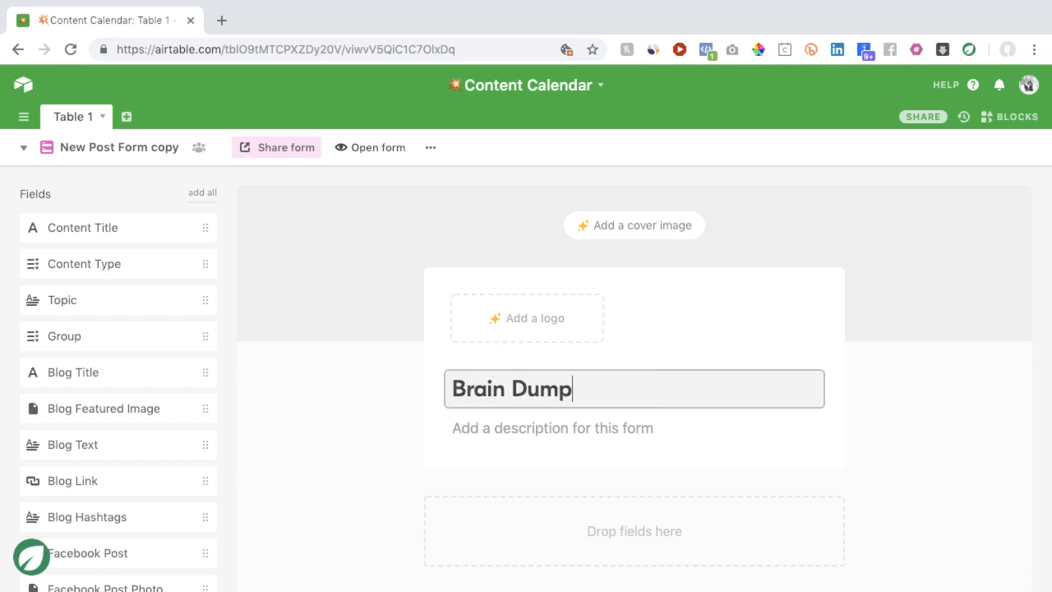
{"action": "key", "text": "Return"}
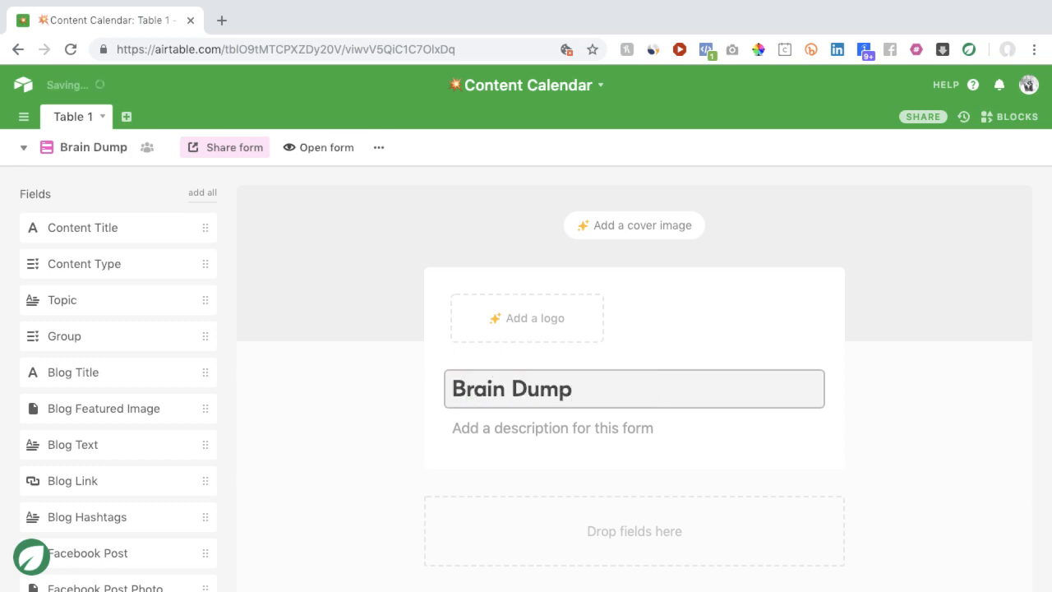
{"action": "key", "text": "Return"}
{"action": "key", "text": "BackSpace"}
{"action": "left_click", "coordinate": [389, 437]}
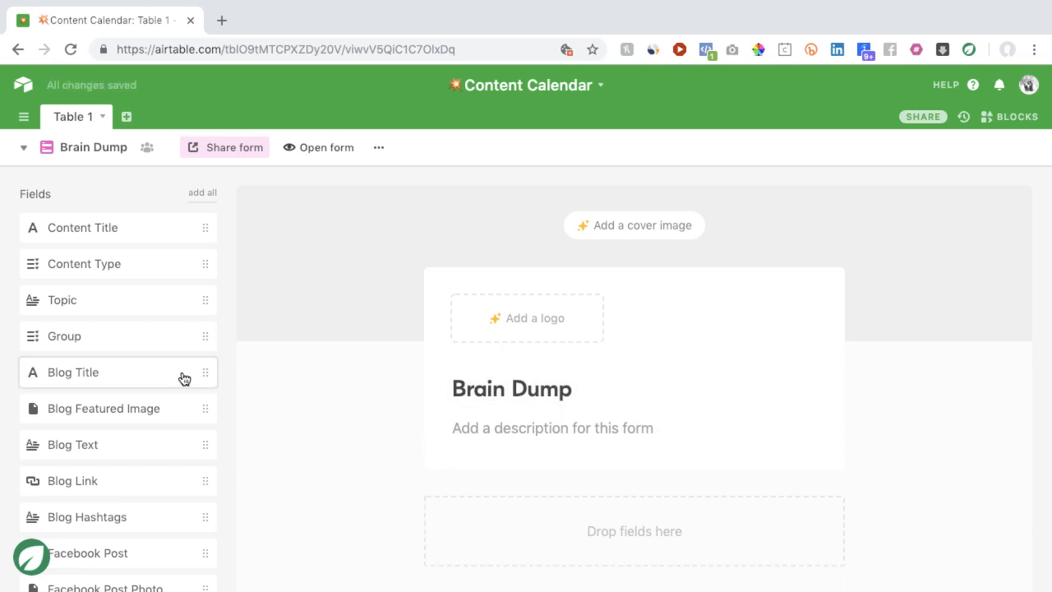
Add the Brain Dump field to the form as its only field
{"action": "scroll", "coordinate": [176, 374], "scroll_direction": "down", "scroll_amount": 10}
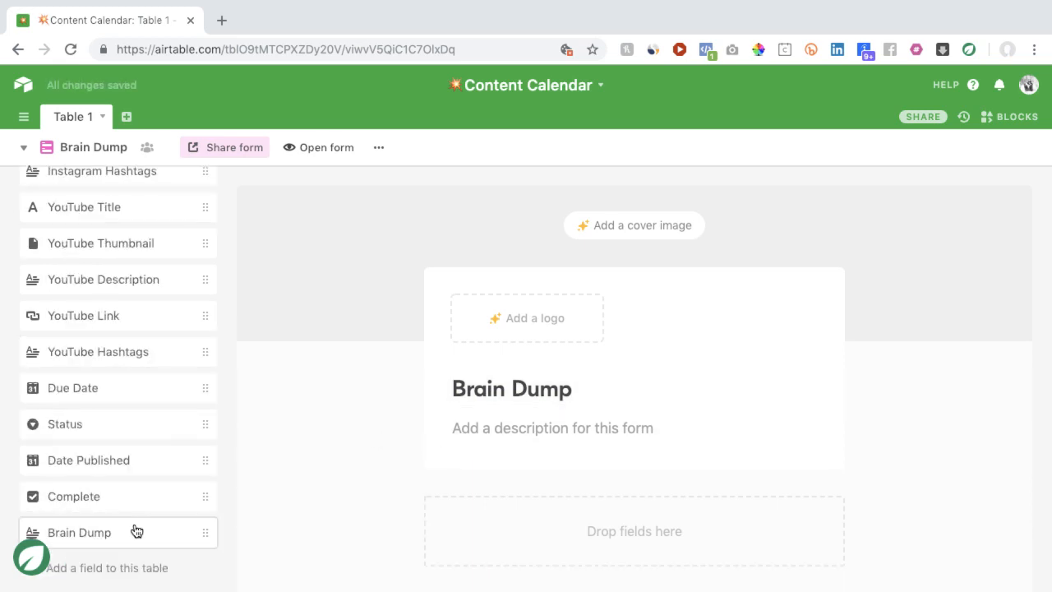
{"action": "left_click_drag", "start_coordinate": [134, 531], "coordinate": [658, 517]}
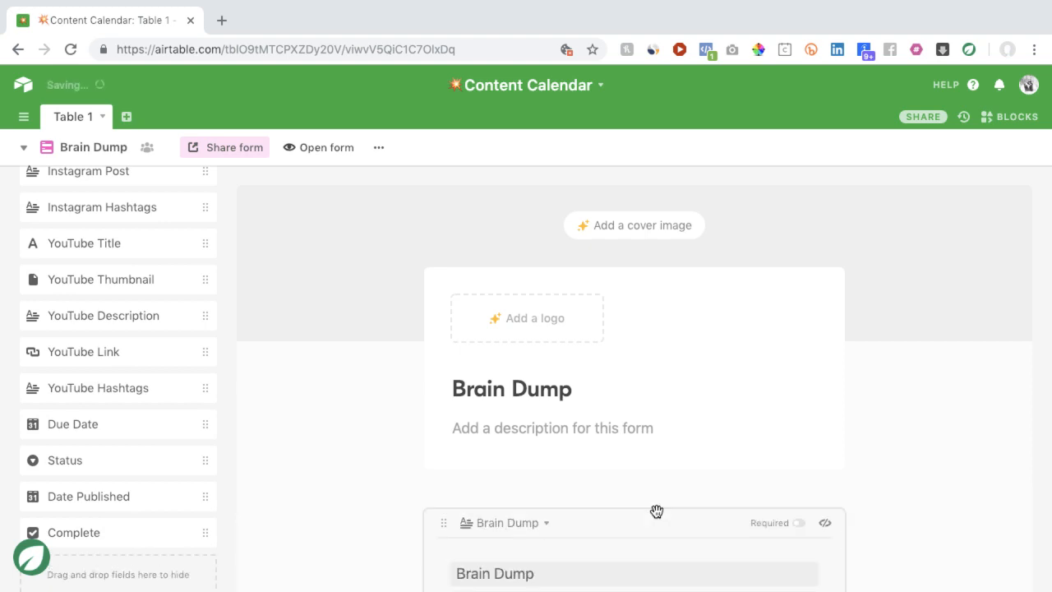
{"action": "scroll", "coordinate": [351, 419], "scroll_direction": "down", "scroll_amount": 2}
{"action": "scroll", "coordinate": [350, 419], "scroll_direction": "down", "scroll_amount": 3}
{"action": "left_click", "coordinate": [350, 419]}
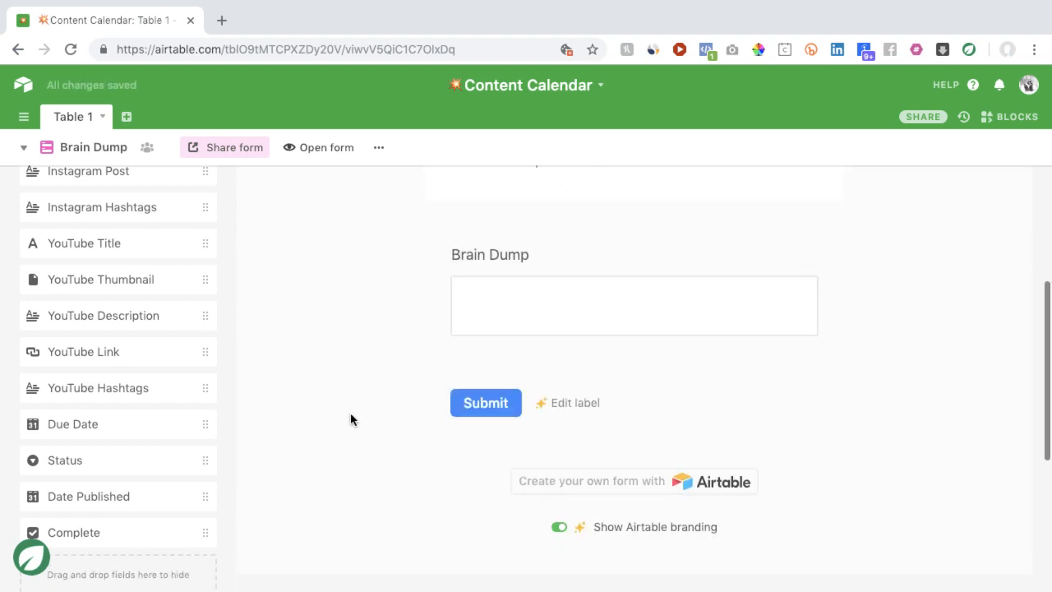
{"action": "scroll", "coordinate": [351, 419], "scroll_direction": "up", "scroll_amount": 2}
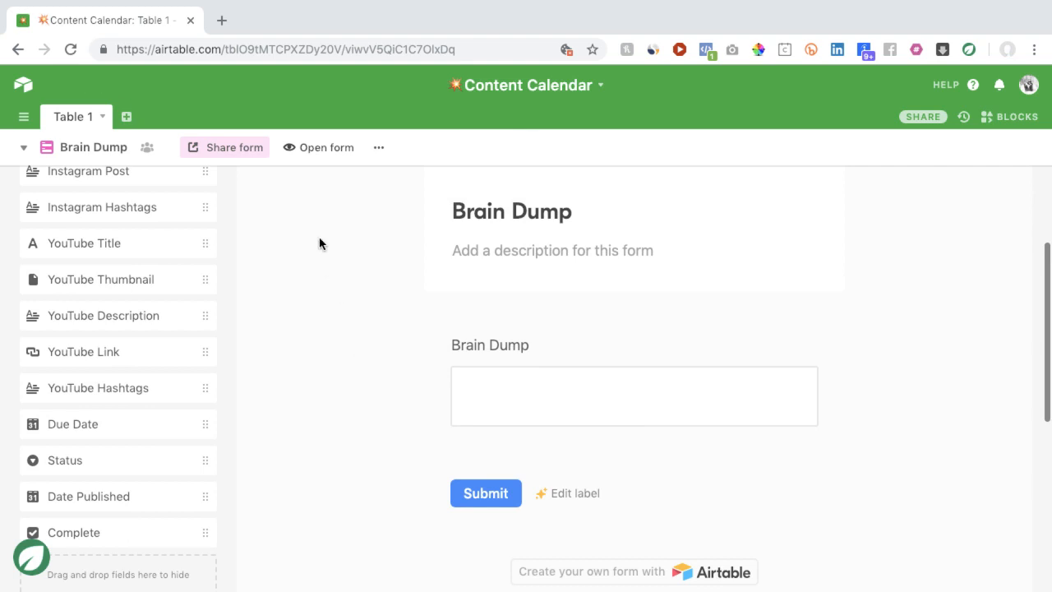
Open the live Brain Dump form, enter "dfadfadfadfadsfasdfas af adfa df adfaf" in the Brain Dump field, and submit it
{"action": "left_click", "coordinate": [306, 148]}
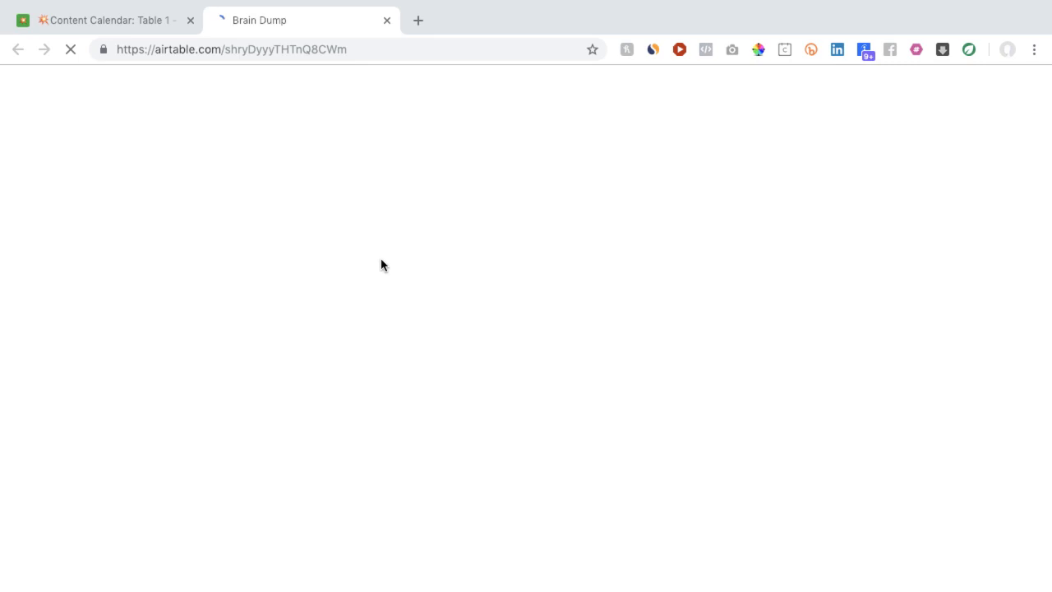
{"action": "left_click", "coordinate": [427, 282]}
{"action": "type", "text": "dfadfadfadfadsfasdf"}
{"action": "type", "text": "as af adfa af adfaf"}
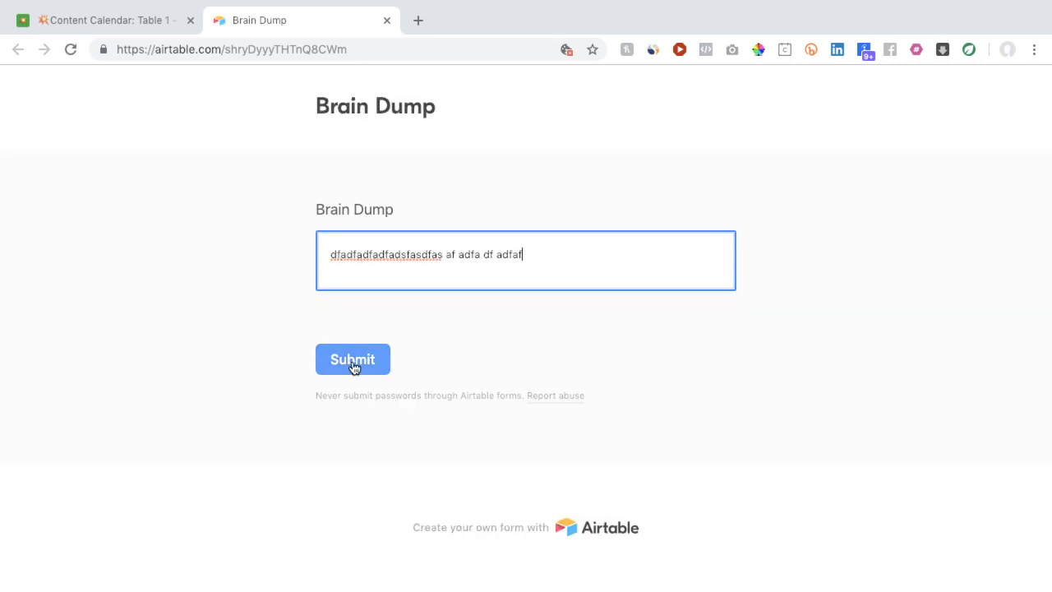
{"action": "left_click", "coordinate": [353, 359]}
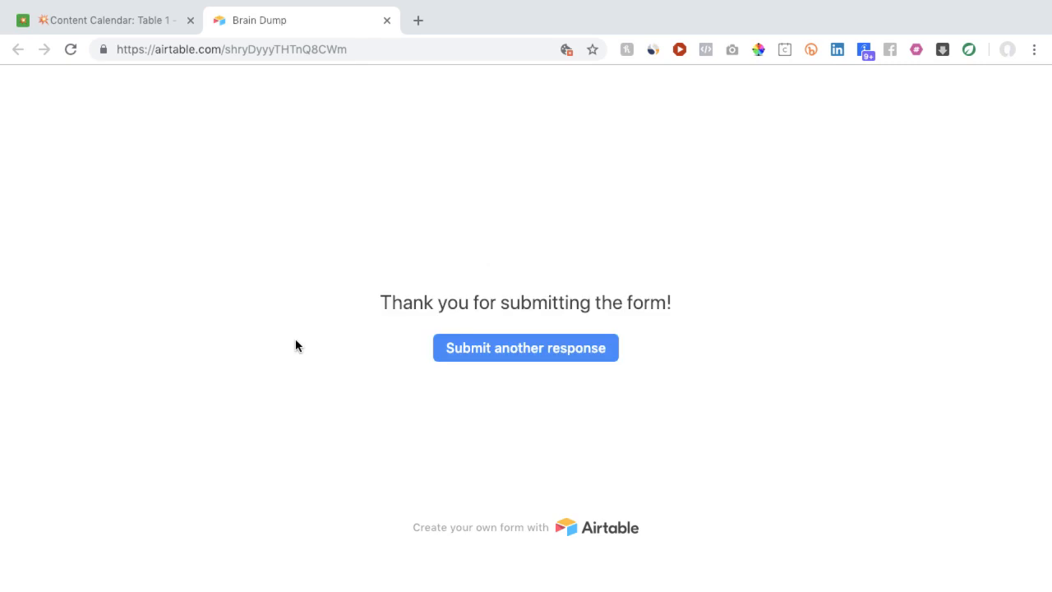
Bring up another blank response in the live form, then close the live form without submitting
{"action": "left_click", "coordinate": [535, 348]}
{"action": "left_click", "coordinate": [404, 248]}
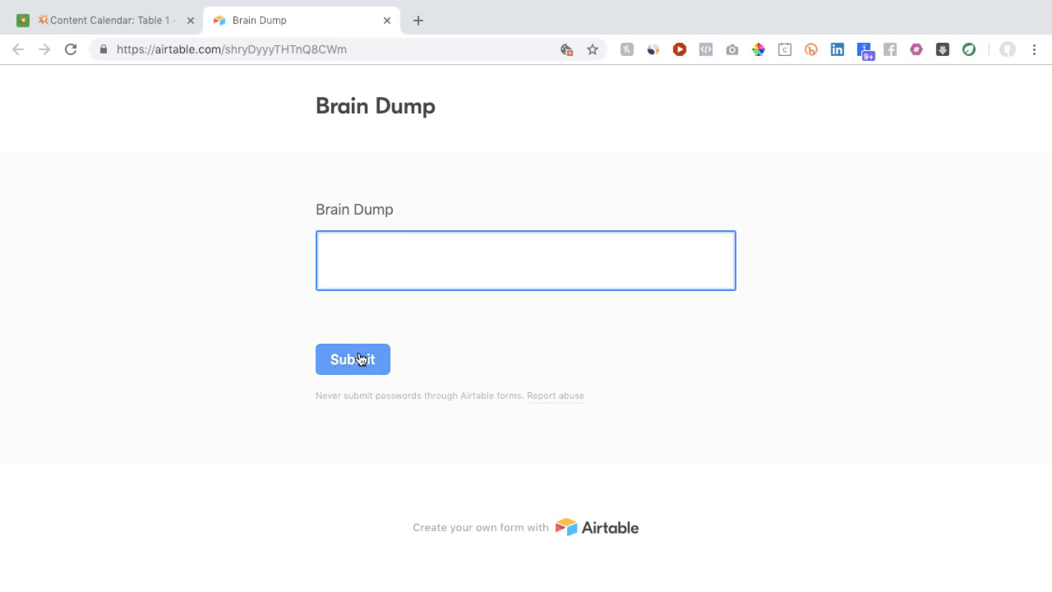
{"action": "left_click", "coordinate": [386, 20]}
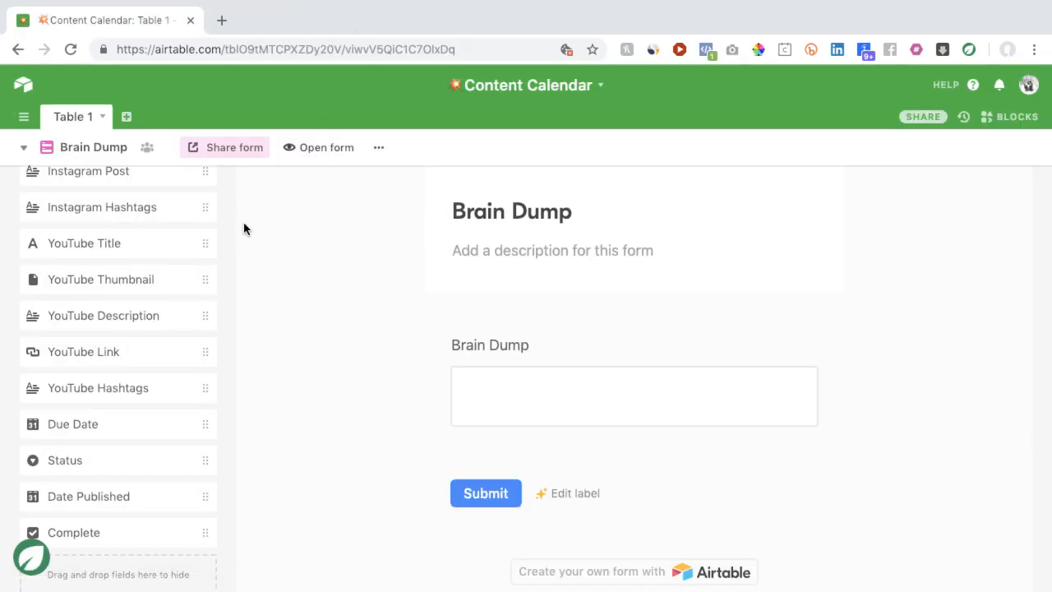
Switch to the Master view and check the form-submitted records across all columns through Brain Dump
{"action": "scroll", "coordinate": [261, 231], "scroll_direction": "up", "scroll_amount": 3}
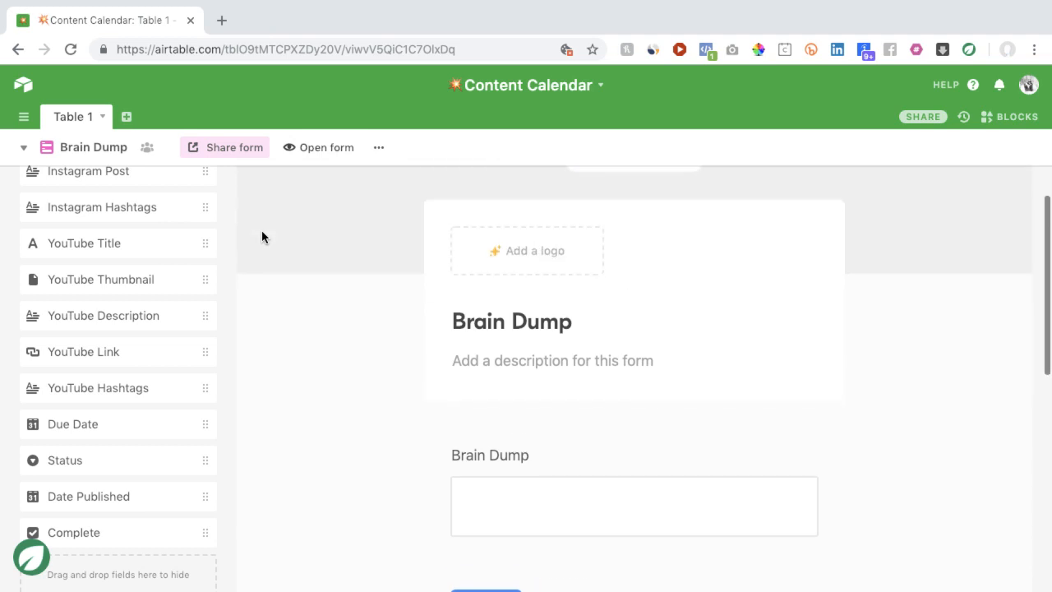
{"action": "left_click", "coordinate": [111, 150]}
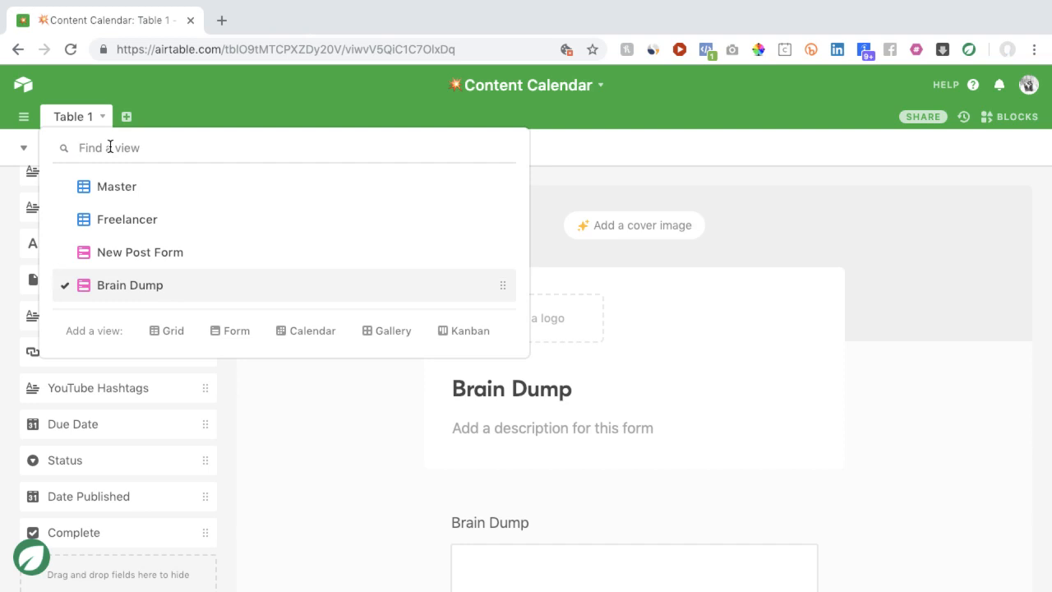
{"action": "left_click", "coordinate": [109, 188]}
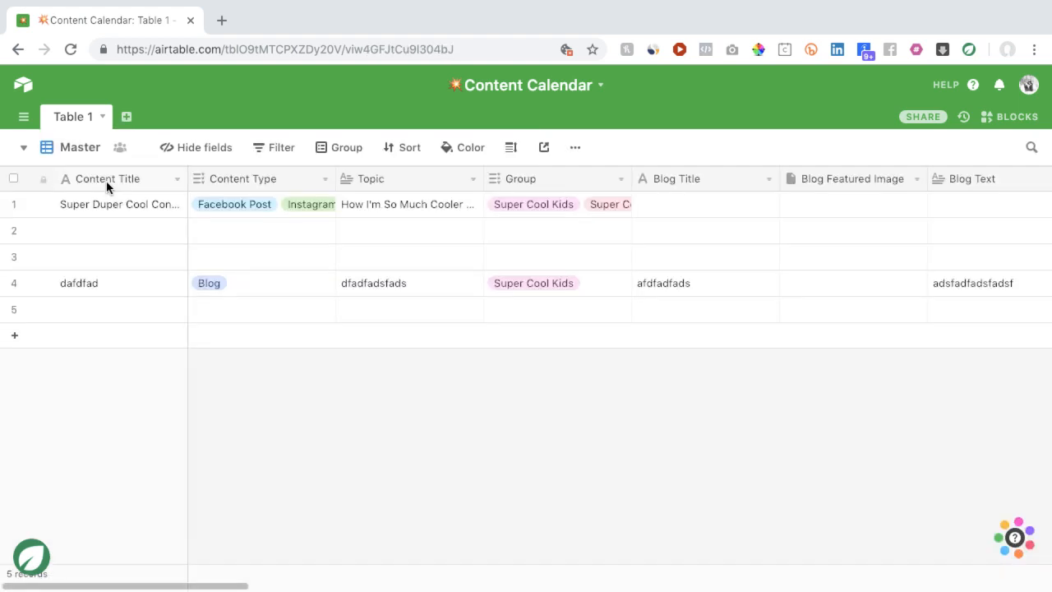
{"action": "scroll", "coordinate": [208, 249], "scroll_direction": "right", "scroll_amount": 10}
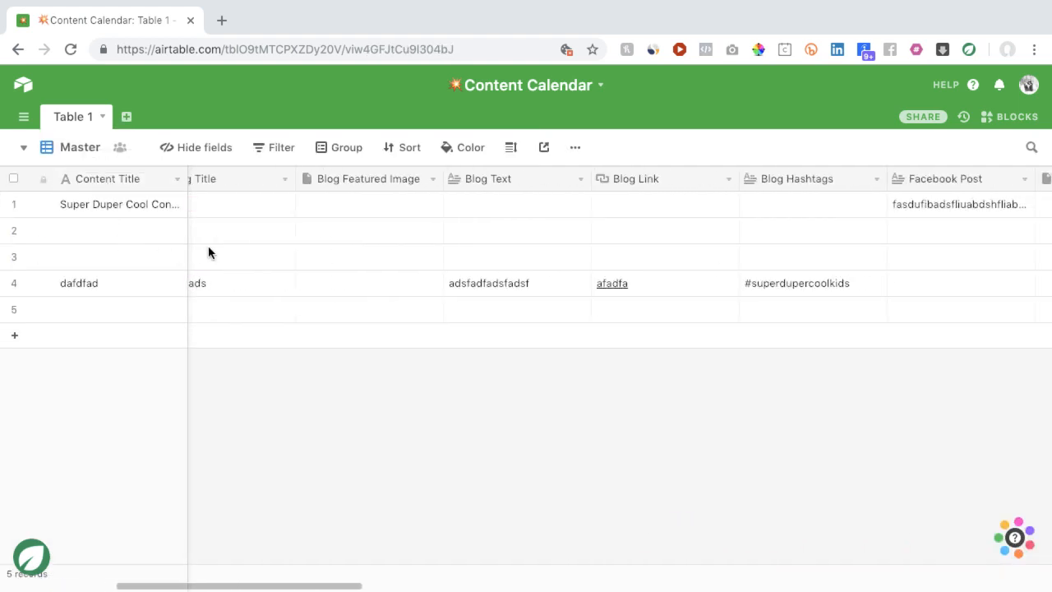
{"action": "scroll", "coordinate": [208, 247], "scroll_direction": "right", "scroll_amount": 10}
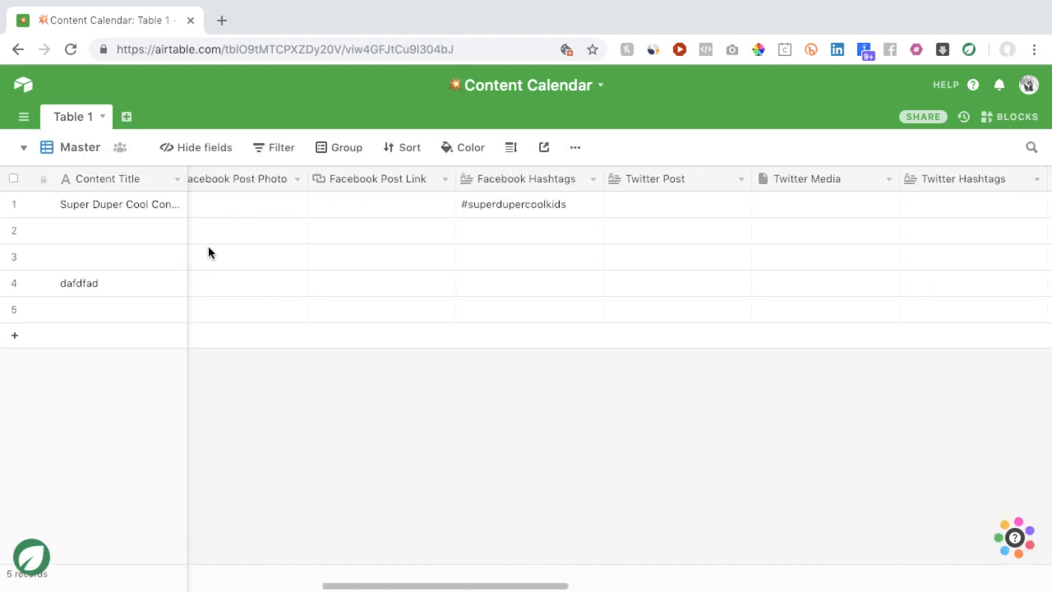
{"action": "scroll", "coordinate": [208, 252], "scroll_direction": "right", "scroll_amount": 10}
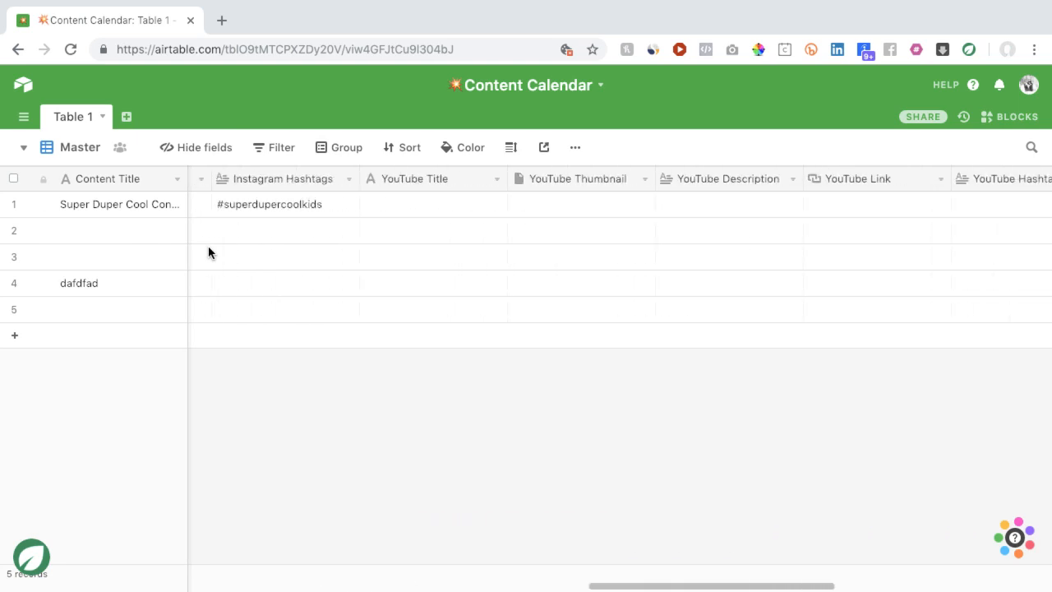
{"action": "scroll", "coordinate": [208, 252], "scroll_direction": "right", "scroll_amount": 4}
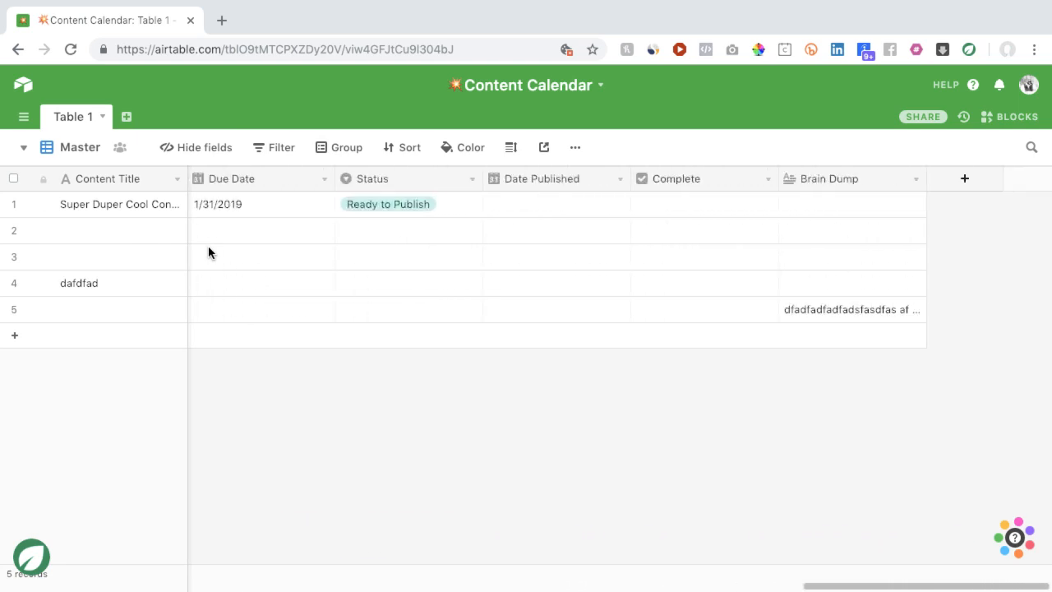
{"action": "scroll", "coordinate": [208, 252], "scroll_direction": "left", "scroll_amount": 6}
{"action": "scroll", "coordinate": [208, 252], "scroll_direction": "left", "scroll_amount": 12}
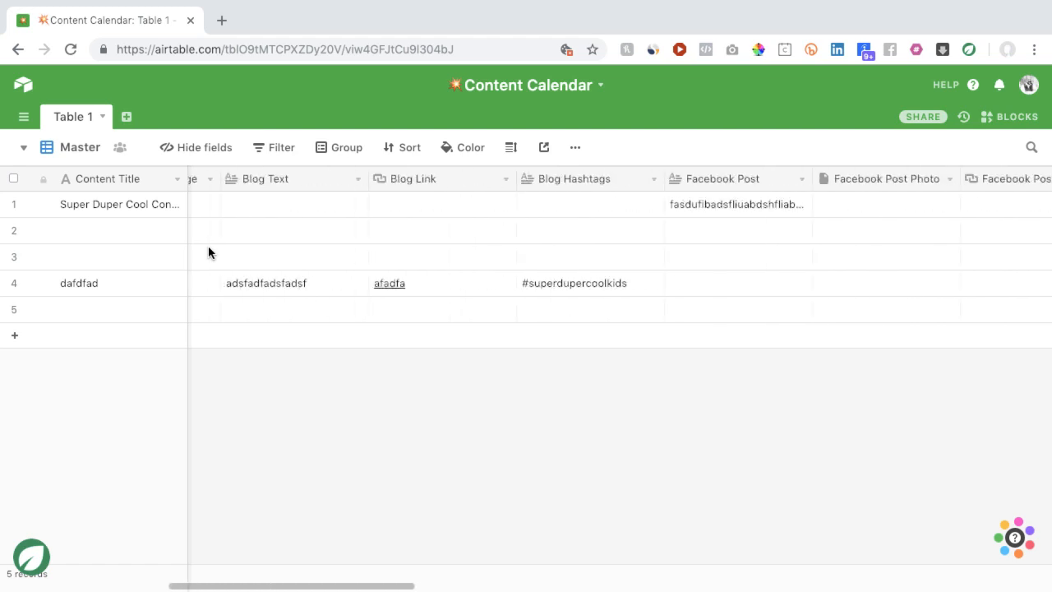
{"action": "scroll", "coordinate": [208, 246], "scroll_direction": "left", "scroll_amount": 2}
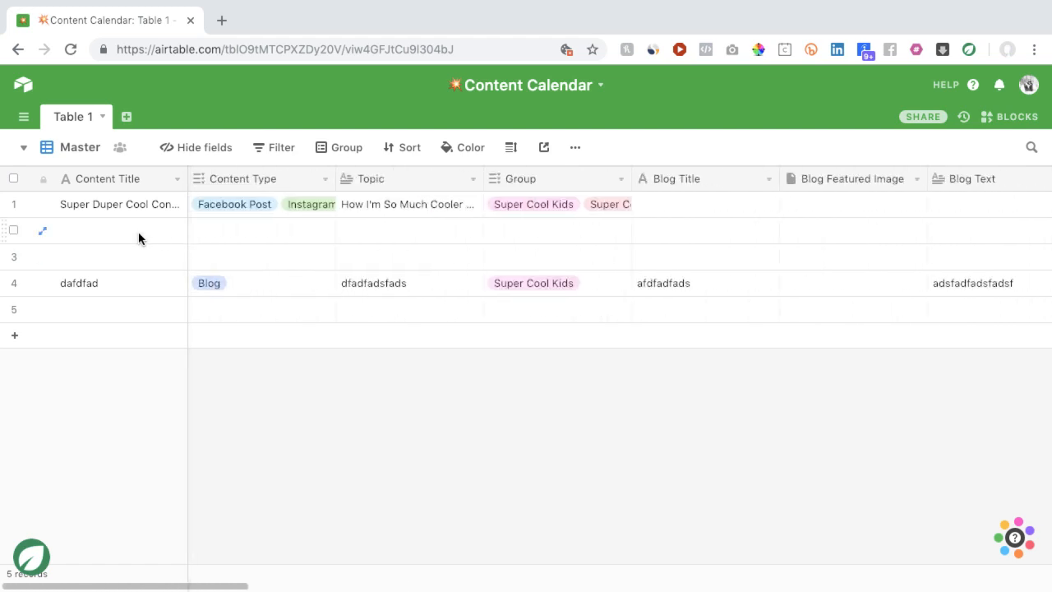
{"action": "scroll", "coordinate": [174, 238], "scroll_direction": "right", "scroll_amount": 14}
{"action": "scroll", "coordinate": [325, 256], "scroll_direction": "right", "scroll_amount": 6}
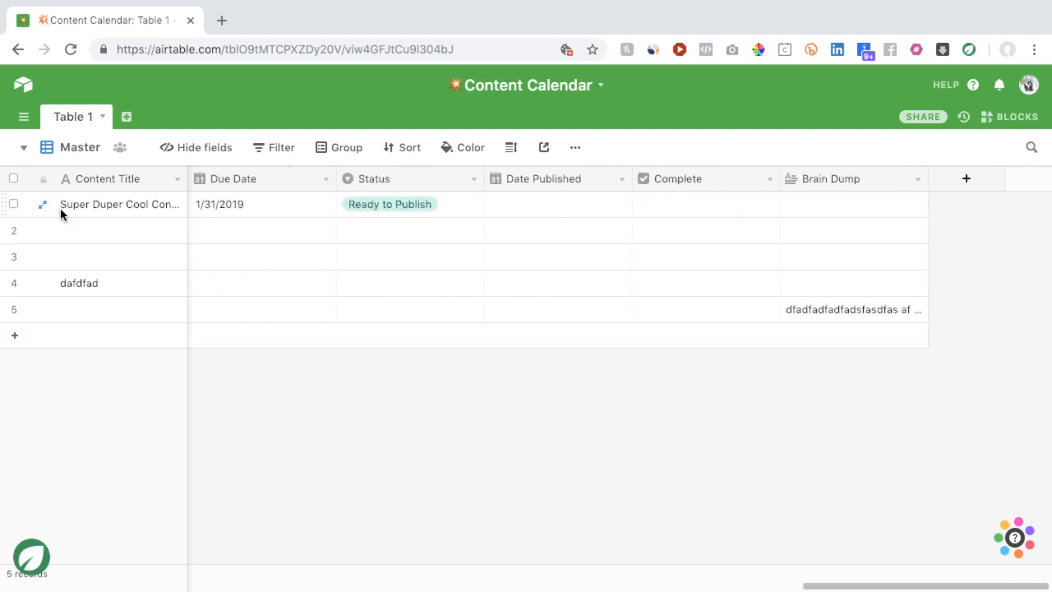
Delete the two empty records directly below the first record in the Master view
{"action": "right_click", "coordinate": [83, 239]}
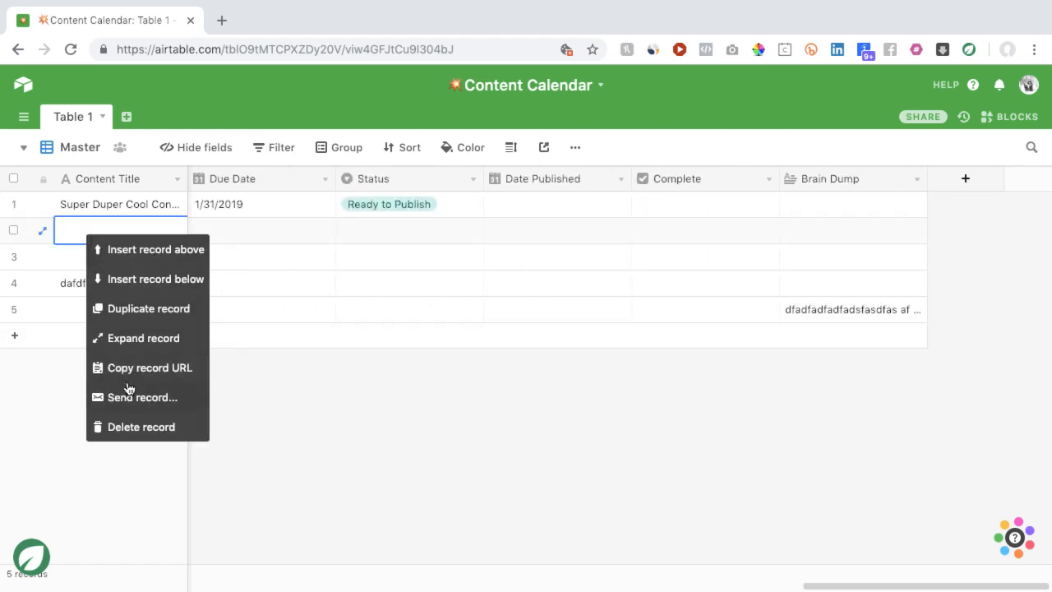
{"action": "left_click", "coordinate": [148, 424]}
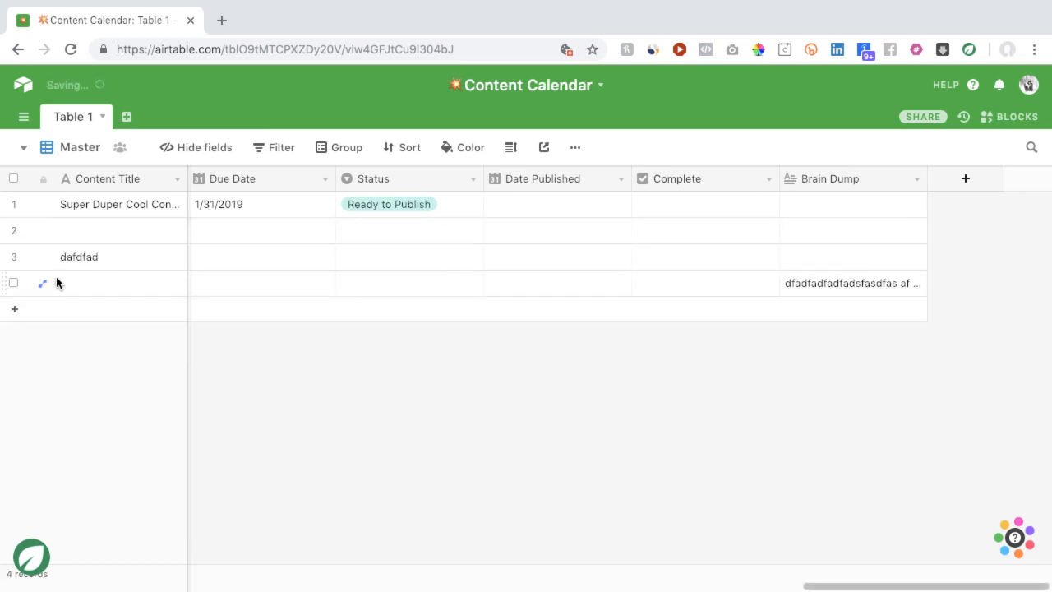
{"action": "right_click", "coordinate": [89, 240]}
{"action": "left_click", "coordinate": [135, 417]}
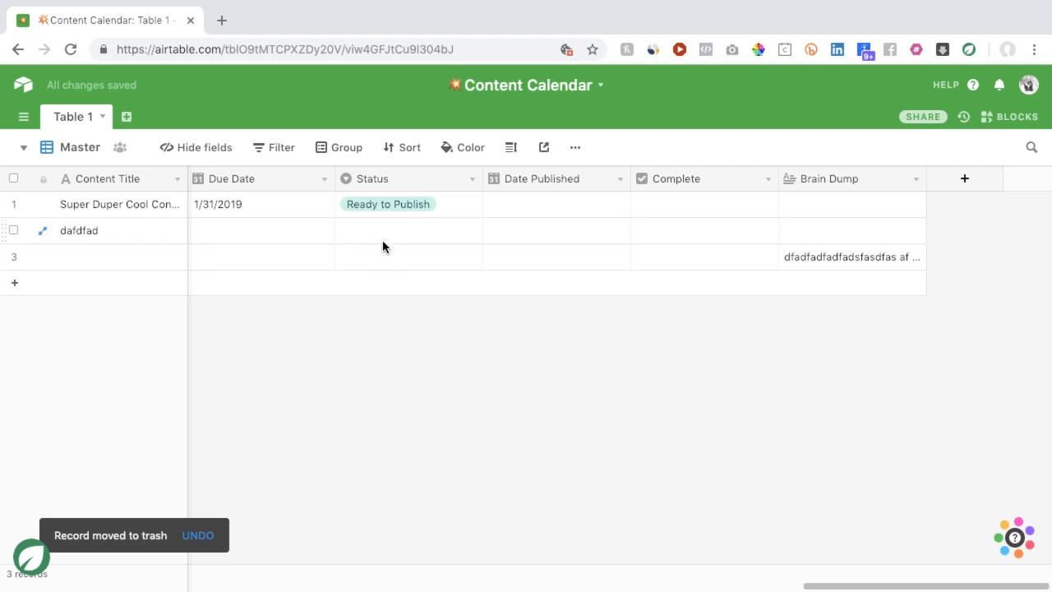
Examine the remaining Master records from Content Title across the blog, social and status columns to see where each form's entries land
{"action": "scroll", "coordinate": [382, 240], "scroll_direction": "right", "scroll_amount": 10}
{"action": "scroll", "coordinate": [382, 240], "scroll_direction": "left", "scroll_amount": 5}
{"action": "scroll", "coordinate": [382, 245], "scroll_direction": "left", "scroll_amount": 5}
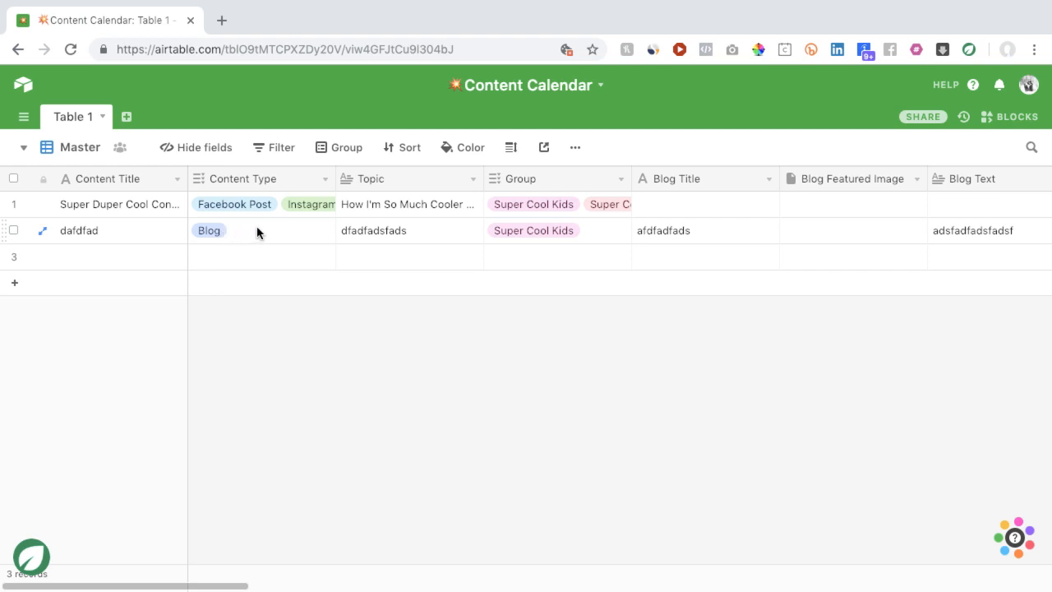
{"action": "scroll", "coordinate": [258, 233], "scroll_direction": "right", "scroll_amount": 1}
{"action": "scroll", "coordinate": [257, 232], "scroll_direction": "right", "scroll_amount": 10}
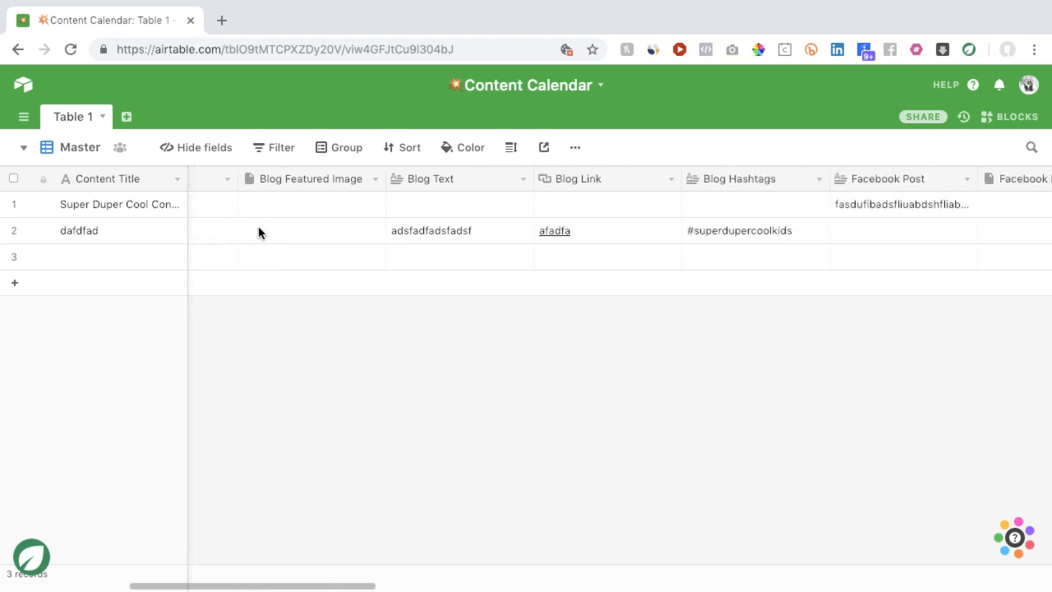
{"action": "scroll", "coordinate": [258, 232], "scroll_direction": "right", "scroll_amount": 10}
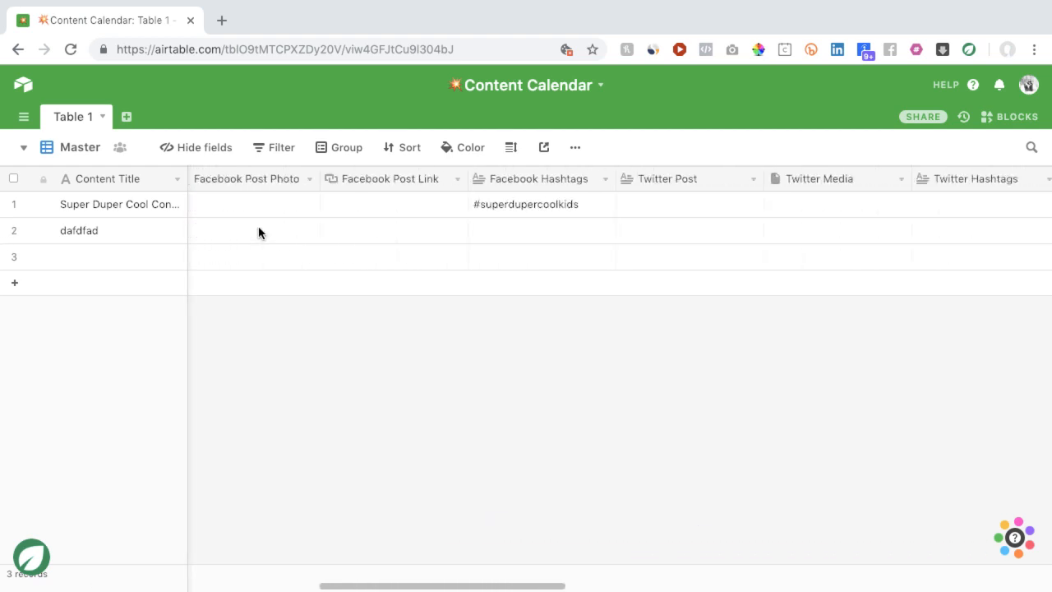
{"action": "scroll", "coordinate": [259, 233], "scroll_direction": "right", "scroll_amount": 12}
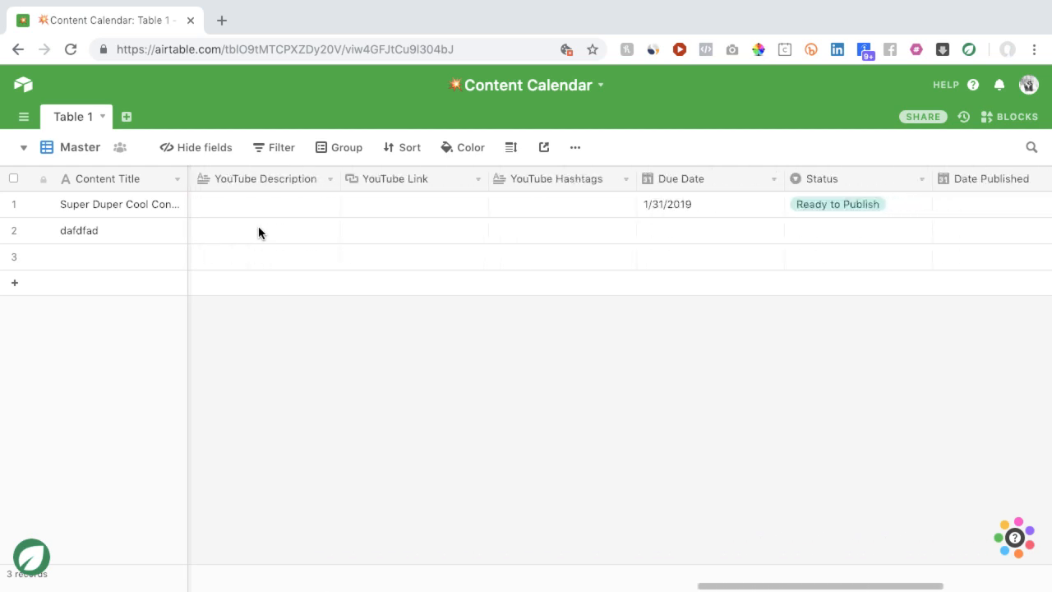
{"action": "scroll", "coordinate": [258, 233], "scroll_direction": "right", "scroll_amount": 3}
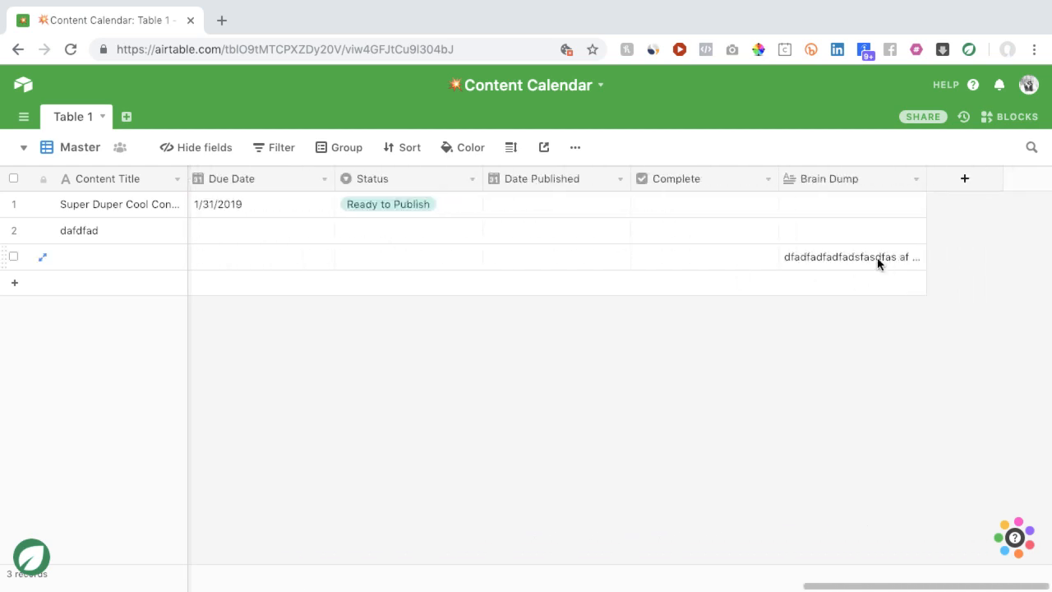
{"action": "scroll", "coordinate": [863, 263], "scroll_direction": "left", "scroll_amount": 8}
{"action": "scroll", "coordinate": [856, 263], "scroll_direction": "left", "scroll_amount": 10}
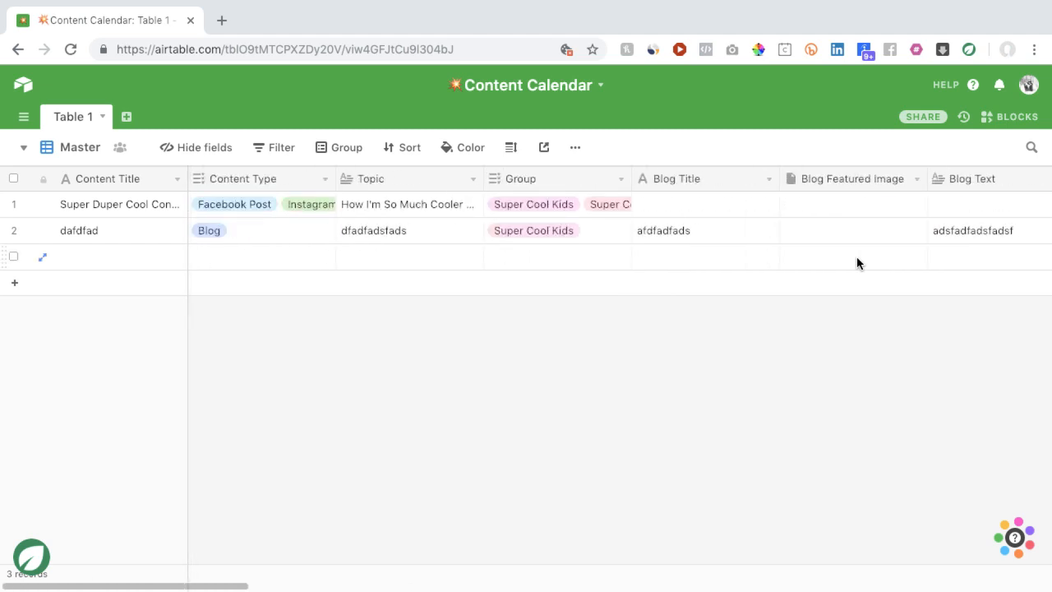
{"action": "scroll", "coordinate": [856, 257], "scroll_direction": "right", "scroll_amount": 10}
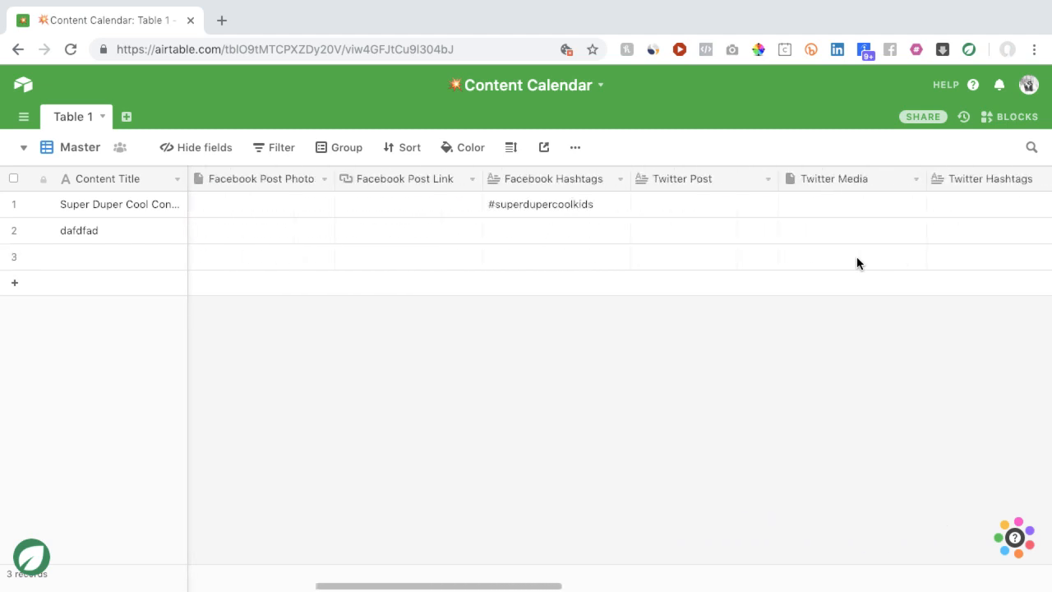
{"action": "scroll", "coordinate": [856, 257], "scroll_direction": "right", "scroll_amount": 15}
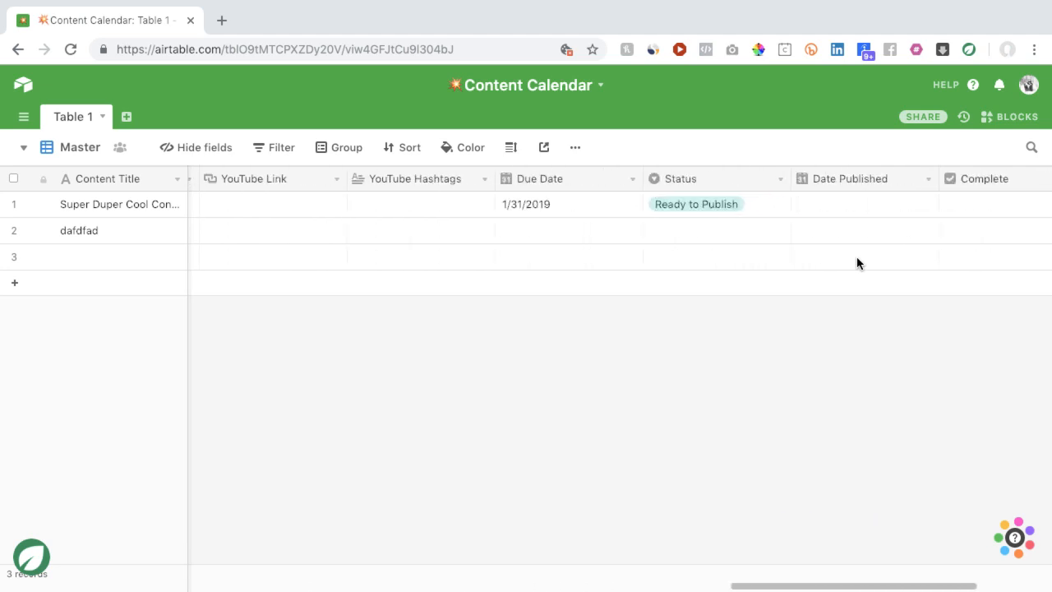
Set the Status of the "dafdfad" record in the Master view to Draft
{"action": "scroll", "coordinate": [755, 229], "scroll_direction": "left", "scroll_amount": 1}
{"action": "scroll", "coordinate": [715, 231], "scroll_direction": "left", "scroll_amount": 1}
{"action": "left_click", "coordinate": [695, 233]}
{"action": "left_click", "coordinate": [695, 235]}
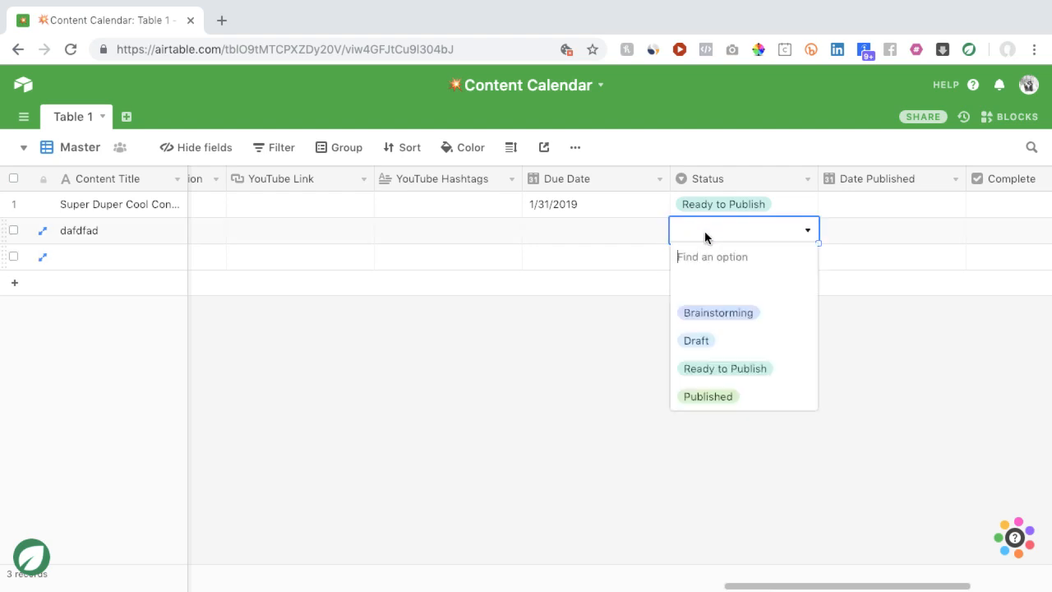
{"action": "left_click", "coordinate": [697, 342]}
{"action": "key", "text": "Escape"}
Look back across the Master records to the Content Title column, and switch to the Freelancer view
{"action": "scroll", "coordinate": [596, 255], "scroll_direction": "left", "scroll_amount": 10}
{"action": "scroll", "coordinate": [598, 262], "scroll_direction": "left", "scroll_amount": 5}
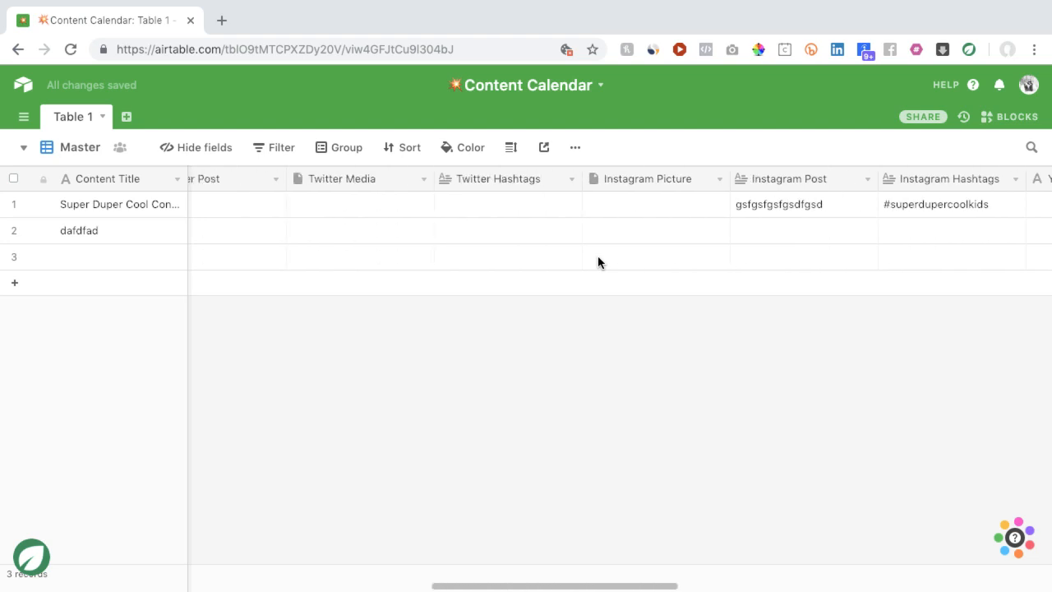
{"action": "scroll", "coordinate": [598, 261], "scroll_direction": "right", "scroll_amount": 15}
{"action": "scroll", "coordinate": [597, 262], "scroll_direction": "left", "scroll_amount": 15}
{"action": "scroll", "coordinate": [597, 256], "scroll_direction": "left", "scroll_amount": 15}
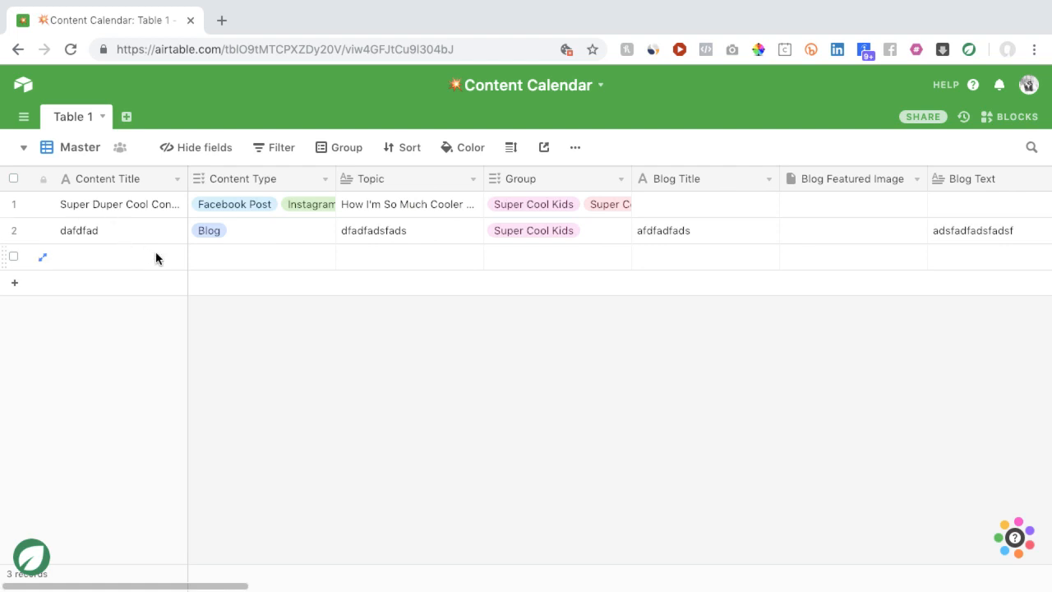
{"action": "left_click", "coordinate": [64, 156]}
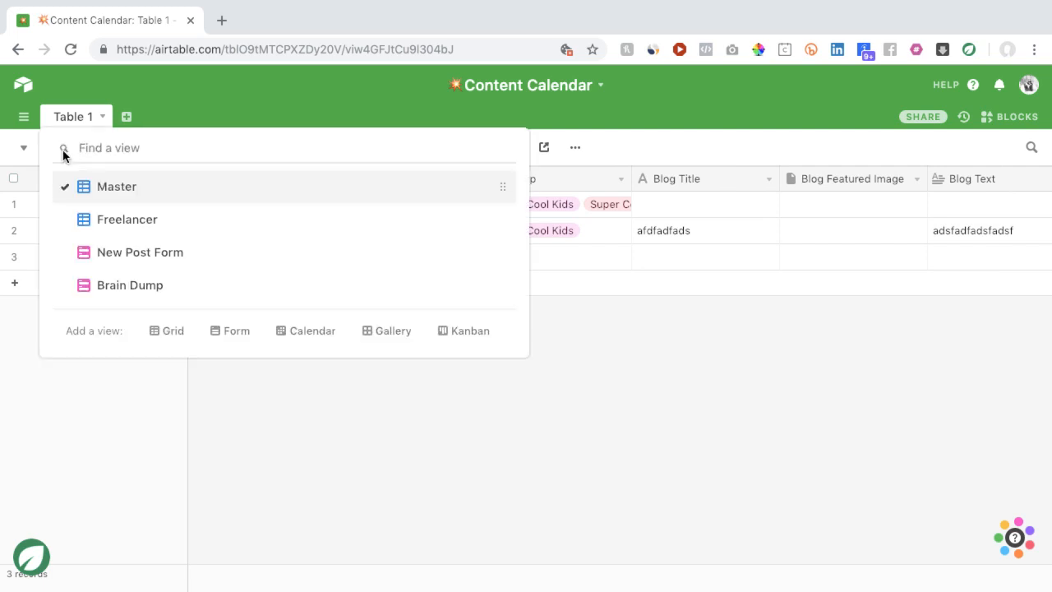
{"action": "left_click", "coordinate": [92, 220]}
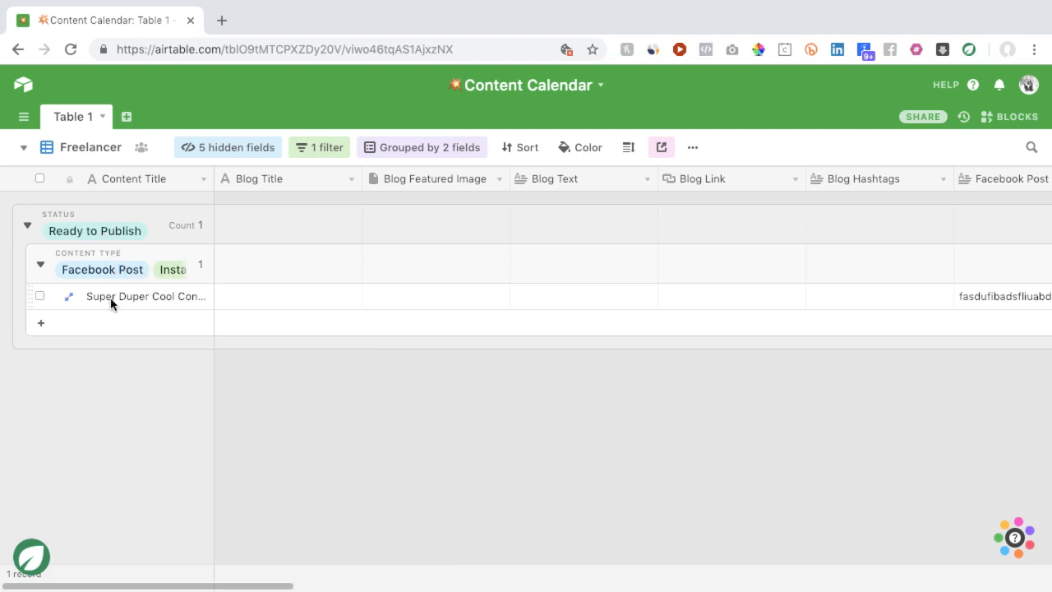
Examine the Ready to Publish record in the Freelancer view, from the blog and social fields through Status, Date Published and Complete
{"action": "scroll", "coordinate": [144, 301], "scroll_direction": "right", "scroll_amount": 3}
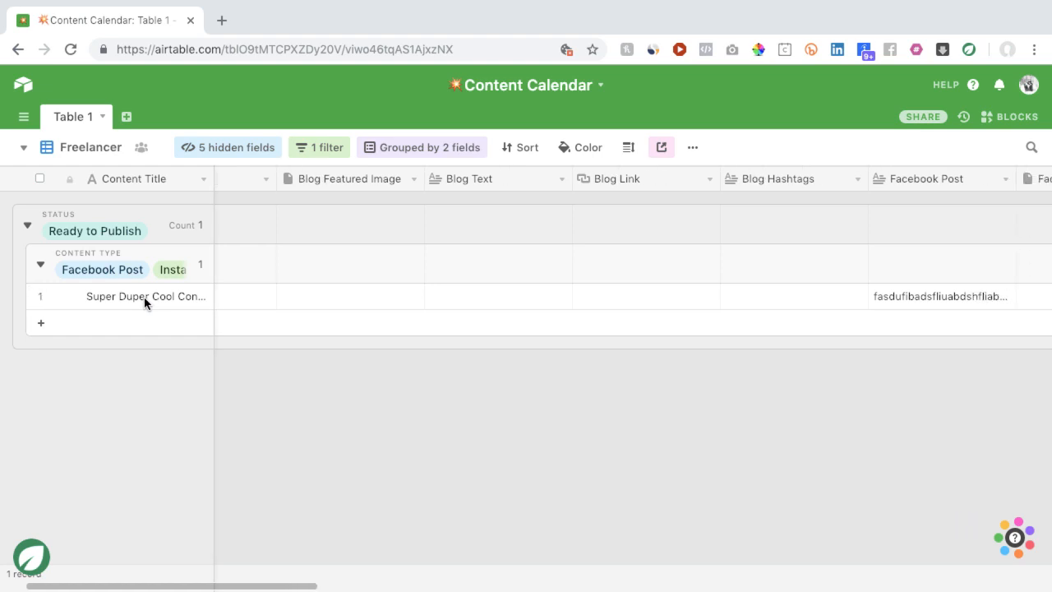
{"action": "scroll", "coordinate": [144, 297], "scroll_direction": "right", "scroll_amount": 3}
{"action": "scroll", "coordinate": [145, 297], "scroll_direction": "left", "scroll_amount": 3}
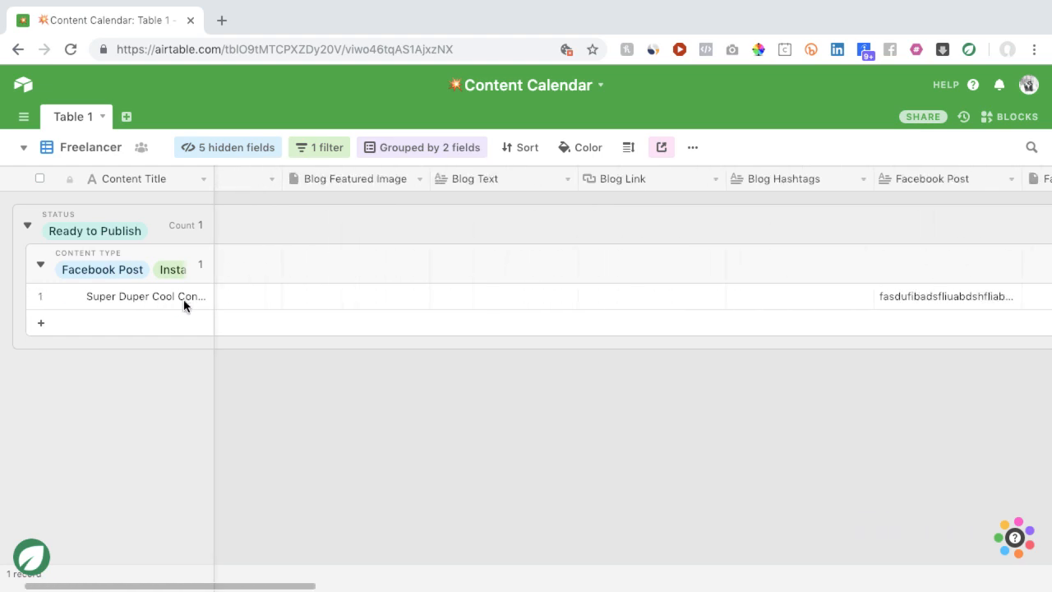
{"action": "scroll", "coordinate": [690, 339], "scroll_direction": "right", "scroll_amount": 5}
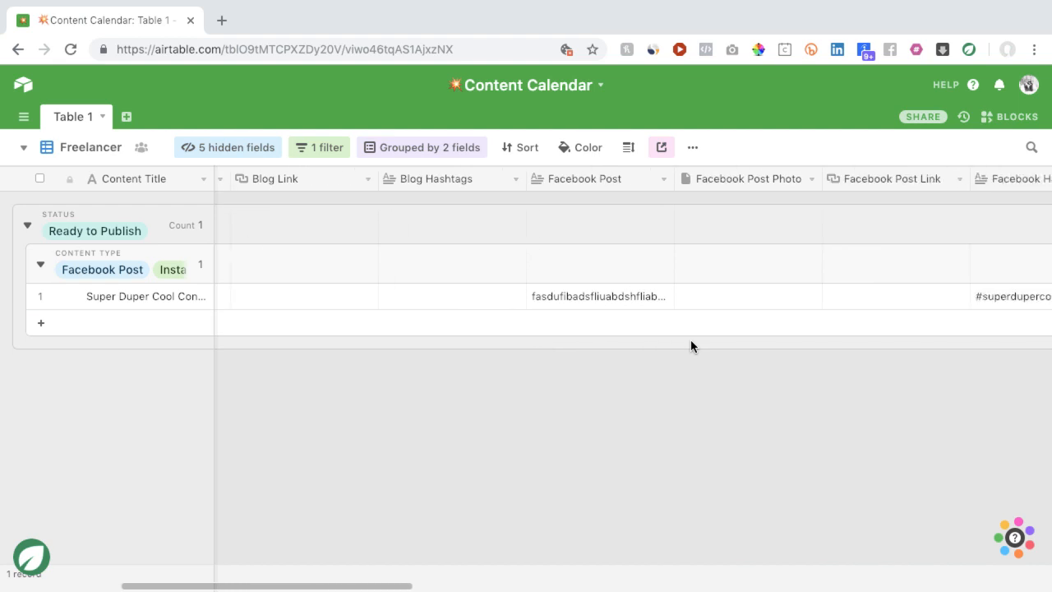
{"action": "scroll", "coordinate": [690, 339], "scroll_direction": "right", "scroll_amount": 2}
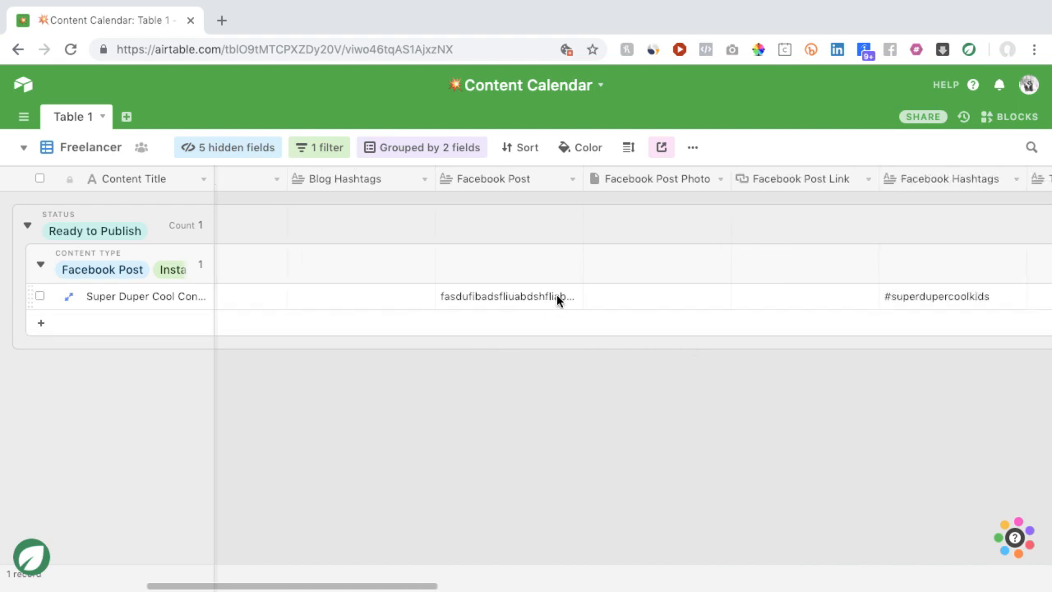
{"action": "scroll", "coordinate": [557, 295], "scroll_direction": "right", "scroll_amount": 5}
{"action": "scroll", "coordinate": [556, 300], "scroll_direction": "right", "scroll_amount": 5}
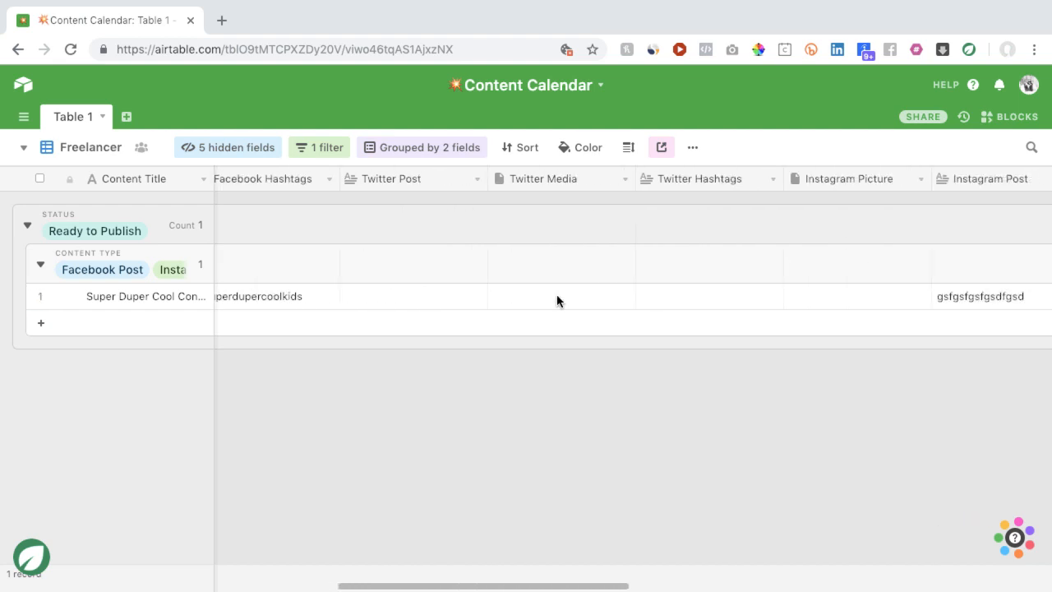
{"action": "scroll", "coordinate": [557, 300], "scroll_direction": "right", "scroll_amount": 8}
{"action": "scroll", "coordinate": [557, 300], "scroll_direction": "right", "scroll_amount": 3}
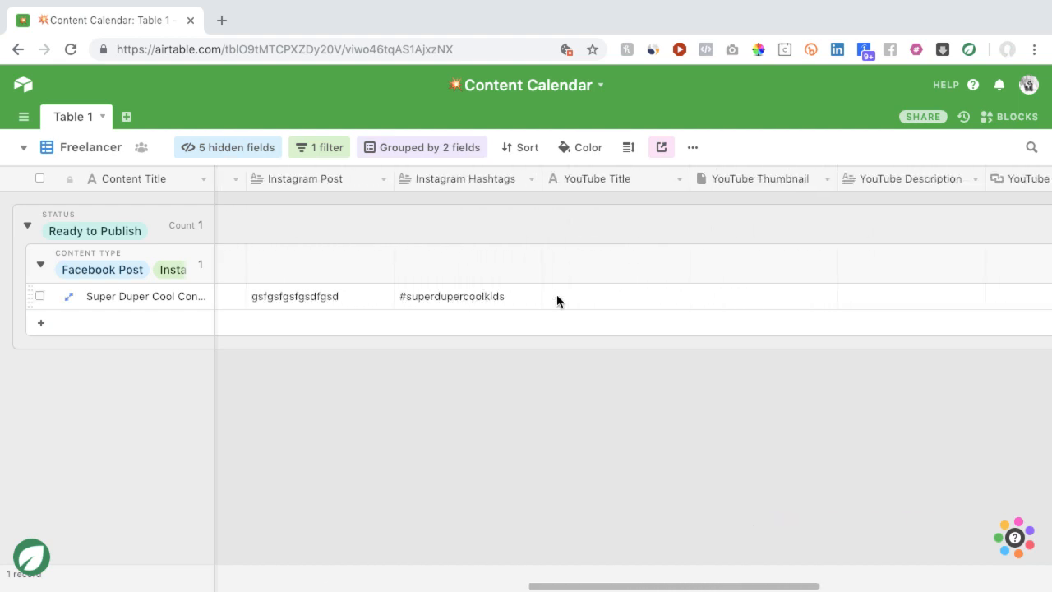
{"action": "scroll", "coordinate": [556, 300], "scroll_direction": "right", "scroll_amount": 12}
{"action": "scroll", "coordinate": [556, 300], "scroll_direction": "left", "scroll_amount": 1}
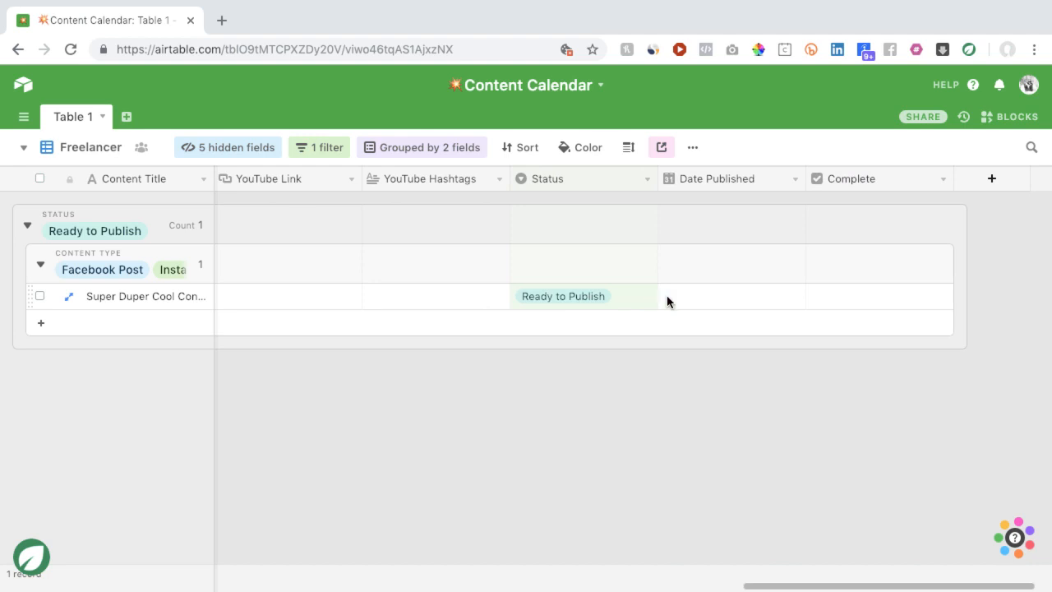
Set the Date Published of the Freelancer view's record to 1/27/2019
{"action": "left_click", "coordinate": [687, 300]}
{"action": "left_click", "coordinate": [697, 299]}
{"action": "left_click", "coordinate": [745, 486]}
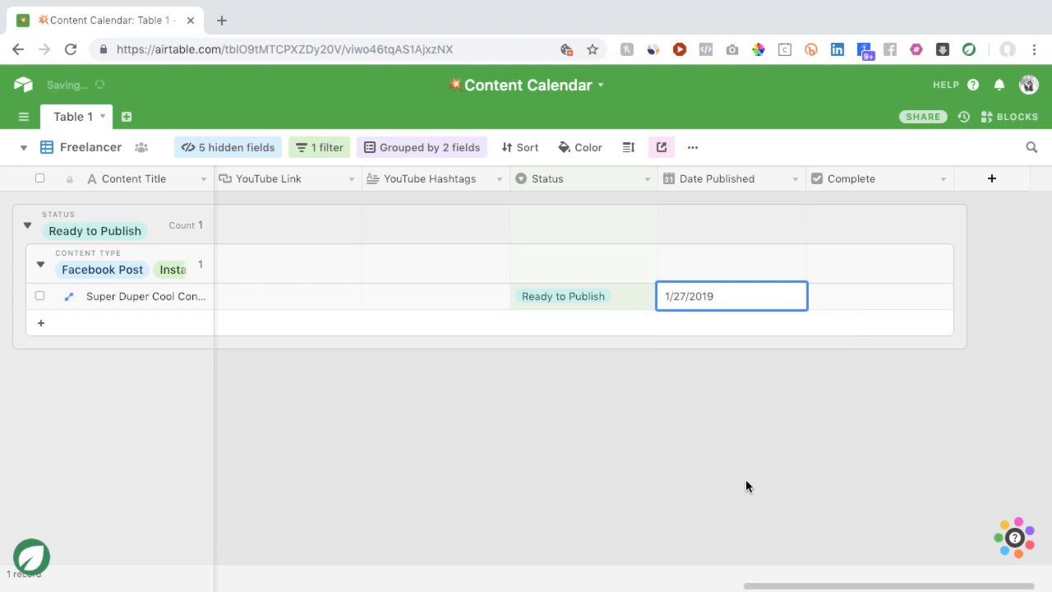
Change the Freelancer record's Status to Published and check which records the view still lists
{"action": "left_click", "coordinate": [625, 296]}
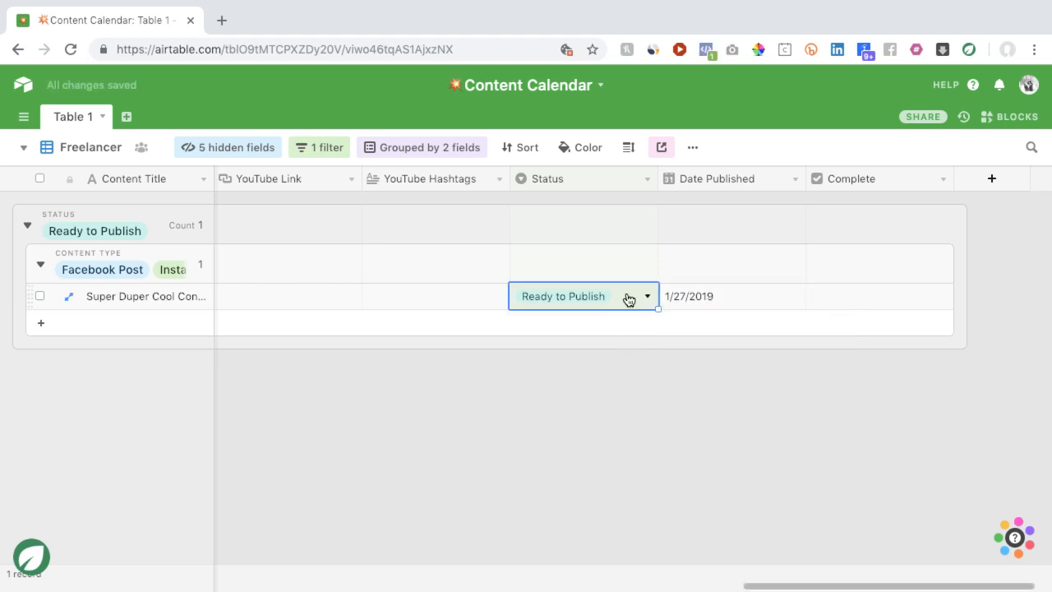
{"action": "left_click", "coordinate": [646, 297]}
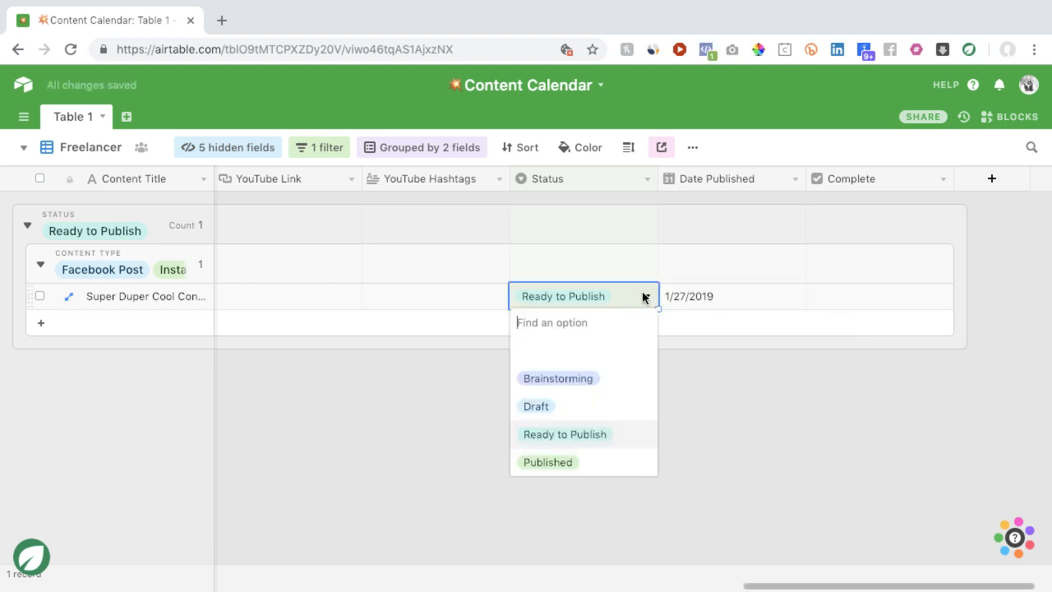
{"action": "left_click", "coordinate": [571, 465]}
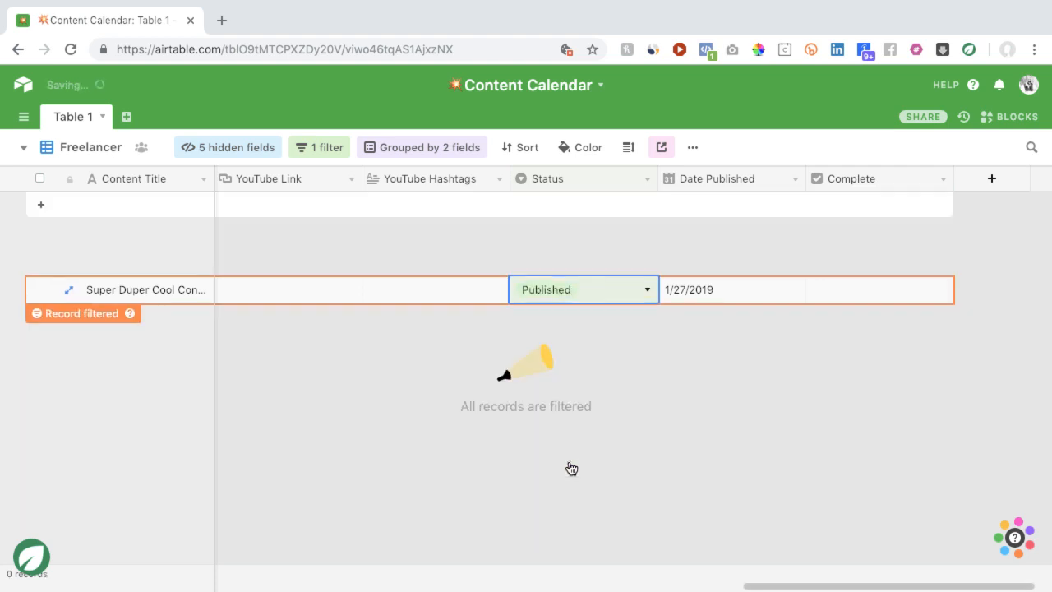
{"action": "left_click", "coordinate": [714, 337]}
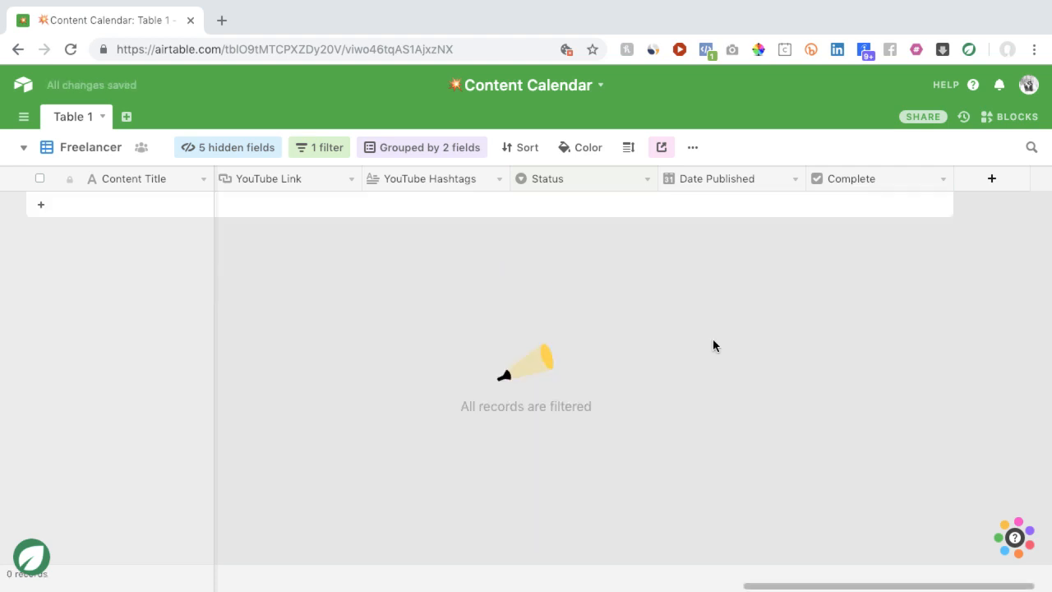
{"action": "scroll", "coordinate": [636, 309], "scroll_direction": "left", "scroll_amount": 15}
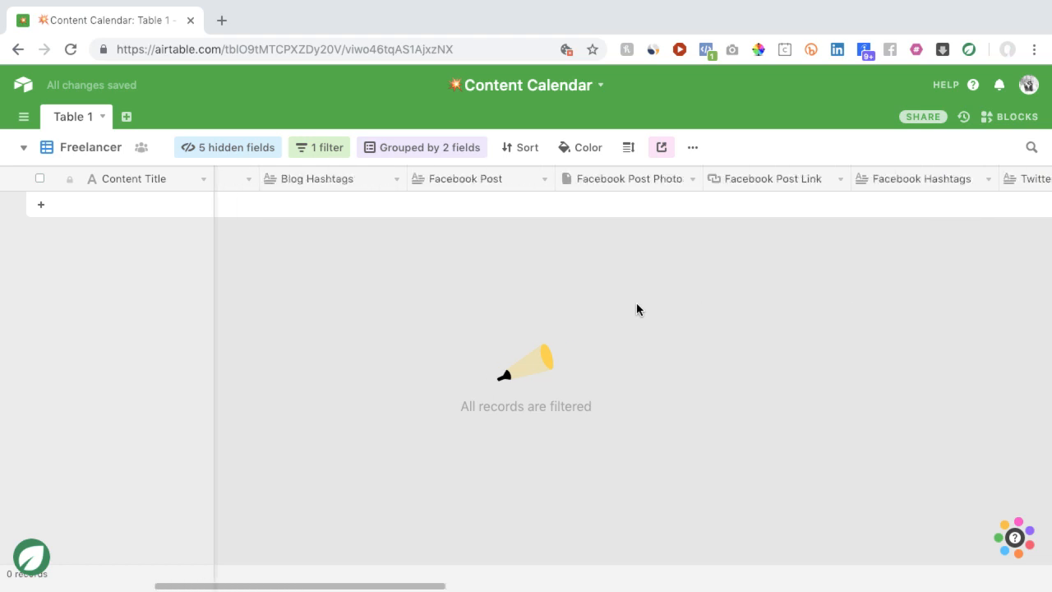
{"action": "scroll", "coordinate": [636, 309], "scroll_direction": "right", "scroll_amount": 10}
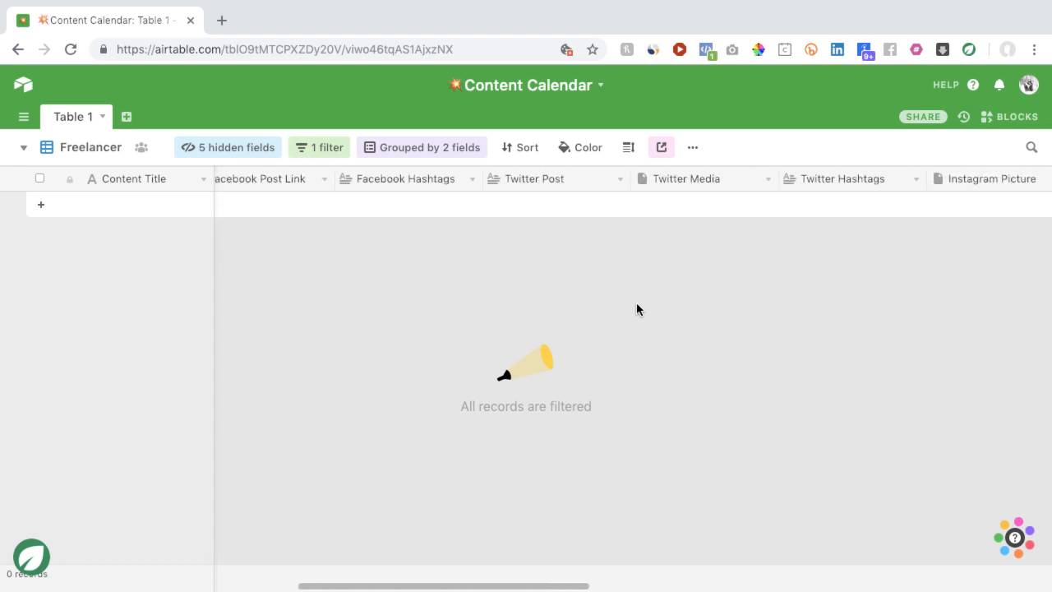
{"action": "scroll", "coordinate": [637, 309], "scroll_direction": "right", "scroll_amount": 10}
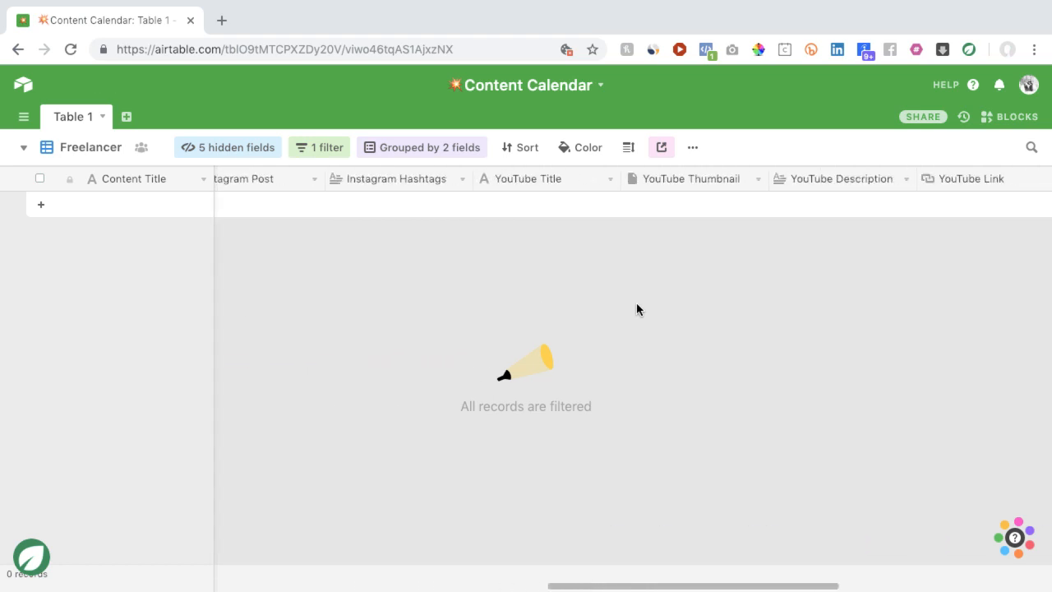
{"action": "scroll", "coordinate": [636, 309], "scroll_direction": "right", "scroll_amount": 5}
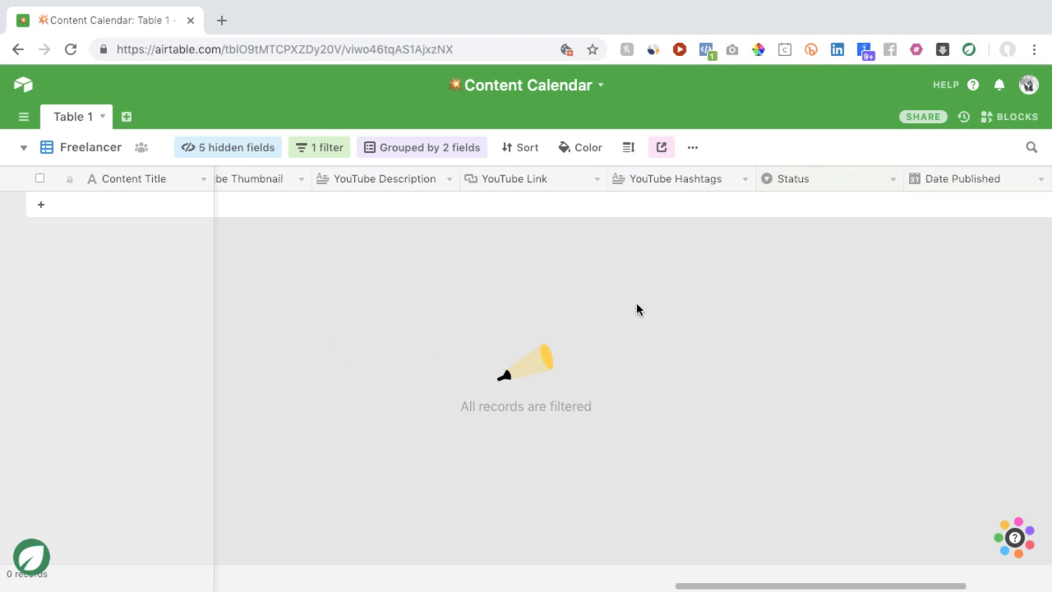
{"action": "scroll", "coordinate": [636, 309], "scroll_direction": "right", "scroll_amount": 3}
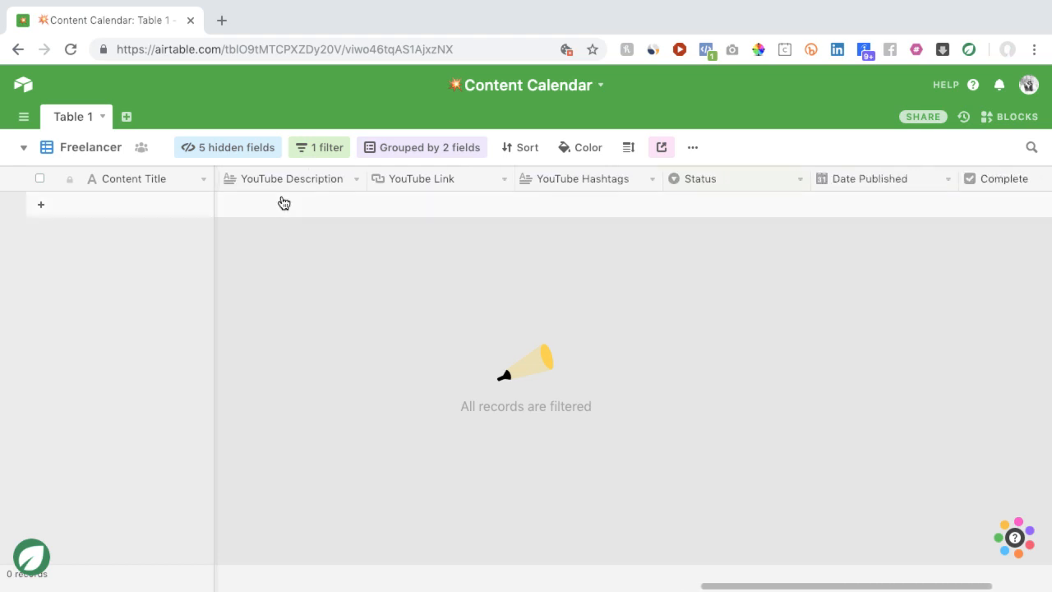
In the Master view, set the first record's Status back to Ready to Publish
{"action": "left_click", "coordinate": [63, 146]}
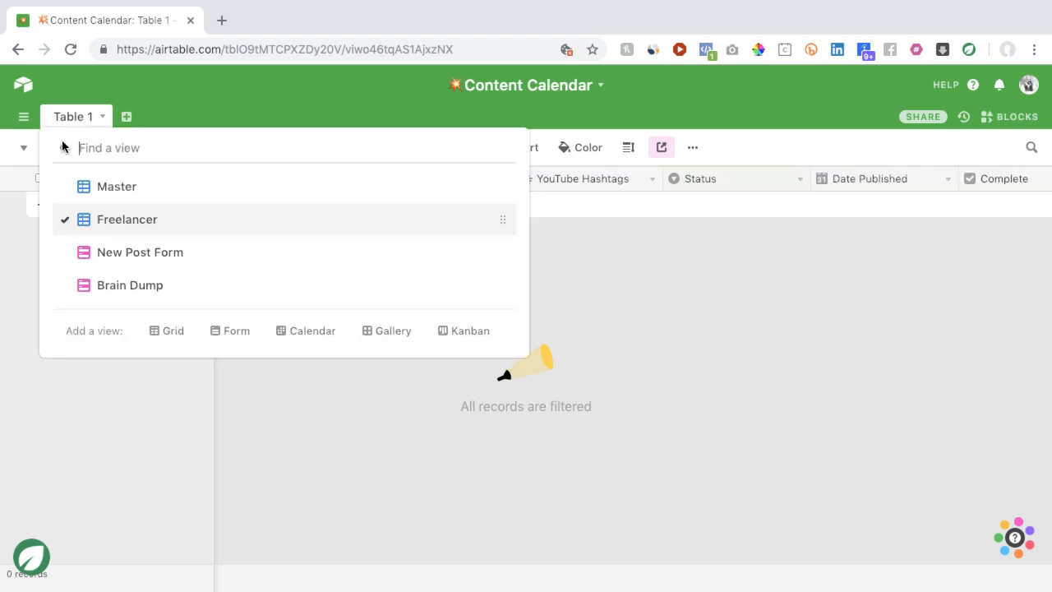
{"action": "left_click", "coordinate": [82, 186]}
{"action": "scroll", "coordinate": [270, 242], "scroll_direction": "right", "scroll_amount": 5}
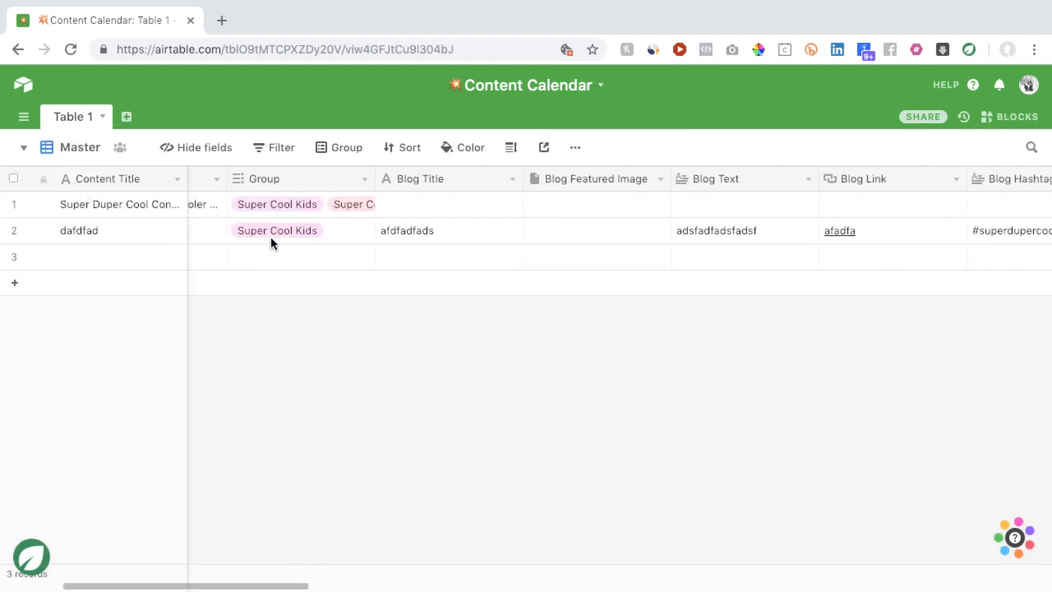
{"action": "scroll", "coordinate": [271, 243], "scroll_direction": "right", "scroll_amount": 10}
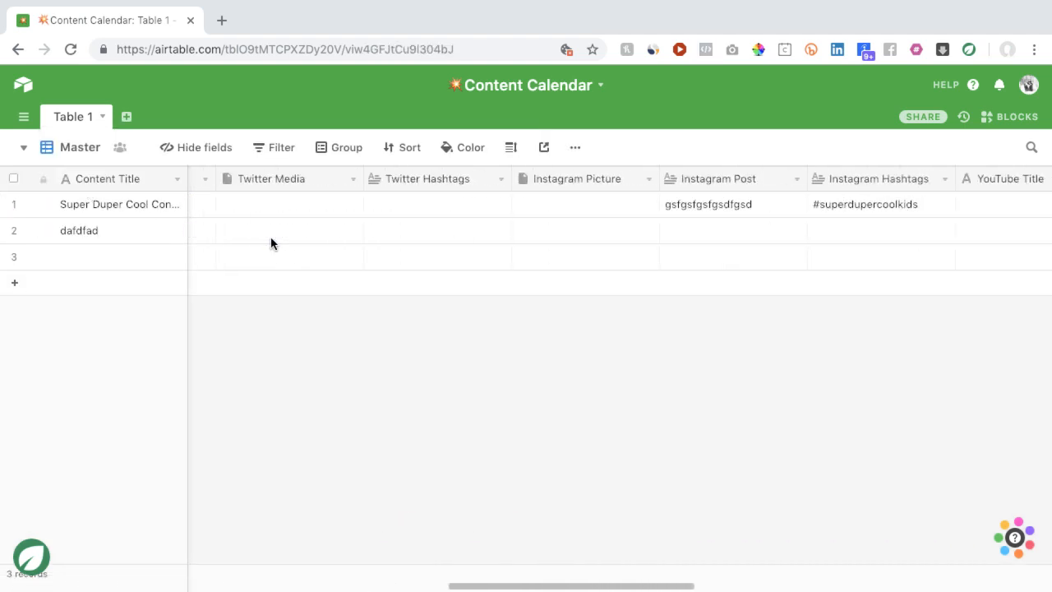
{"action": "scroll", "coordinate": [271, 242], "scroll_direction": "right", "scroll_amount": 10}
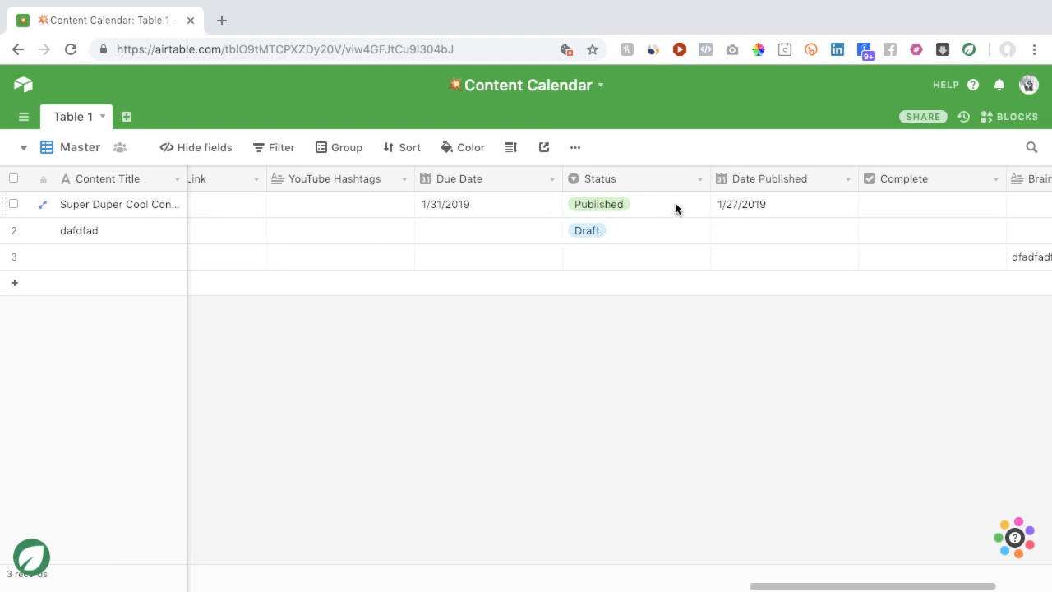
{"action": "left_click", "coordinate": [698, 203]}
{"action": "left_click", "coordinate": [699, 204]}
{"action": "left_click", "coordinate": [641, 342]}
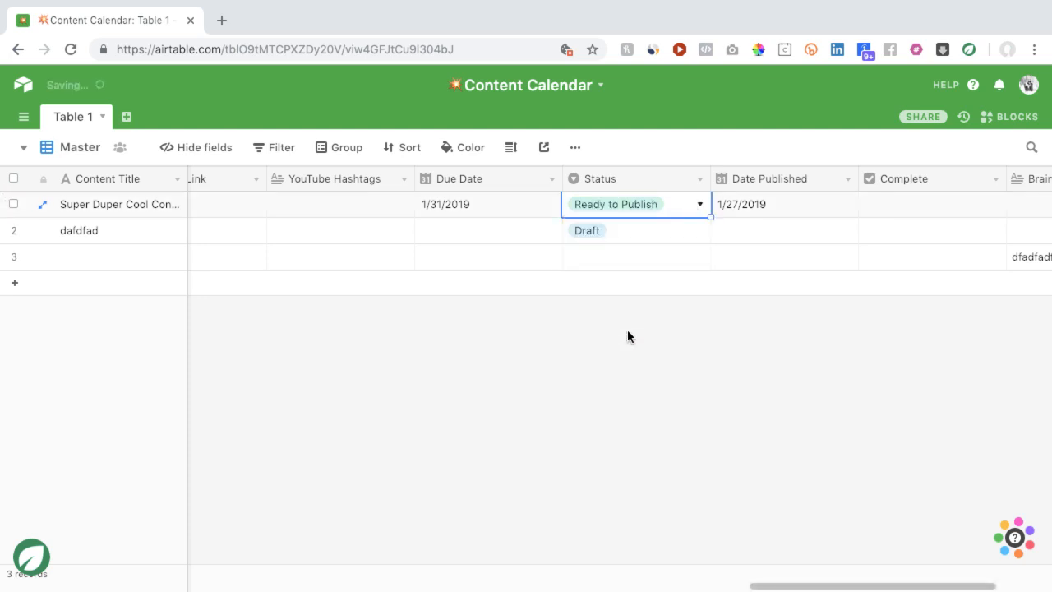
Return to the Freelancer view and remove the grouping by Status, keeping only the Content Type grouping
{"action": "left_click", "coordinate": [75, 158]}
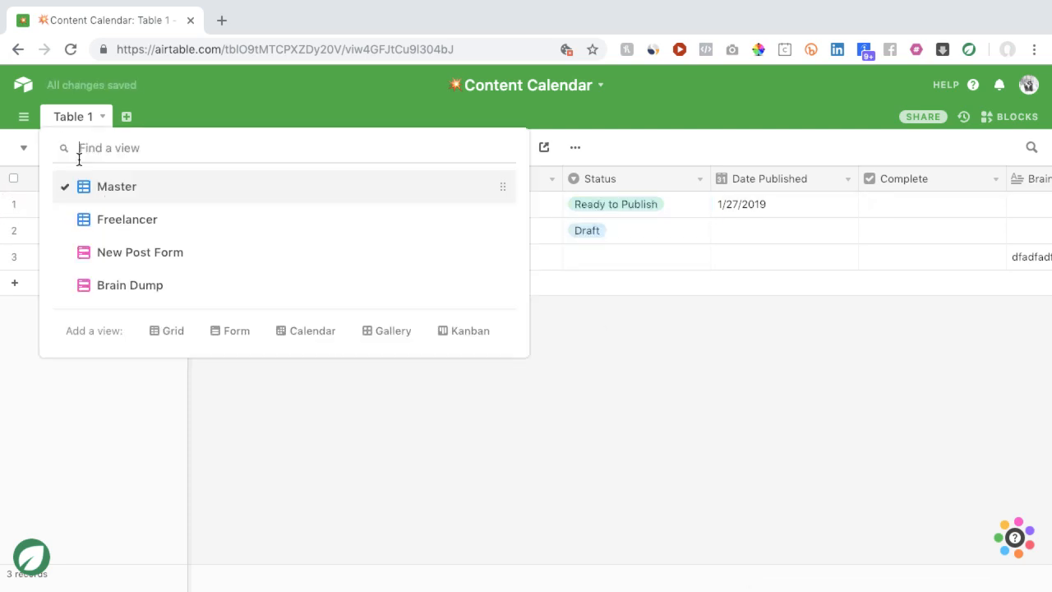
{"action": "left_click", "coordinate": [96, 228]}
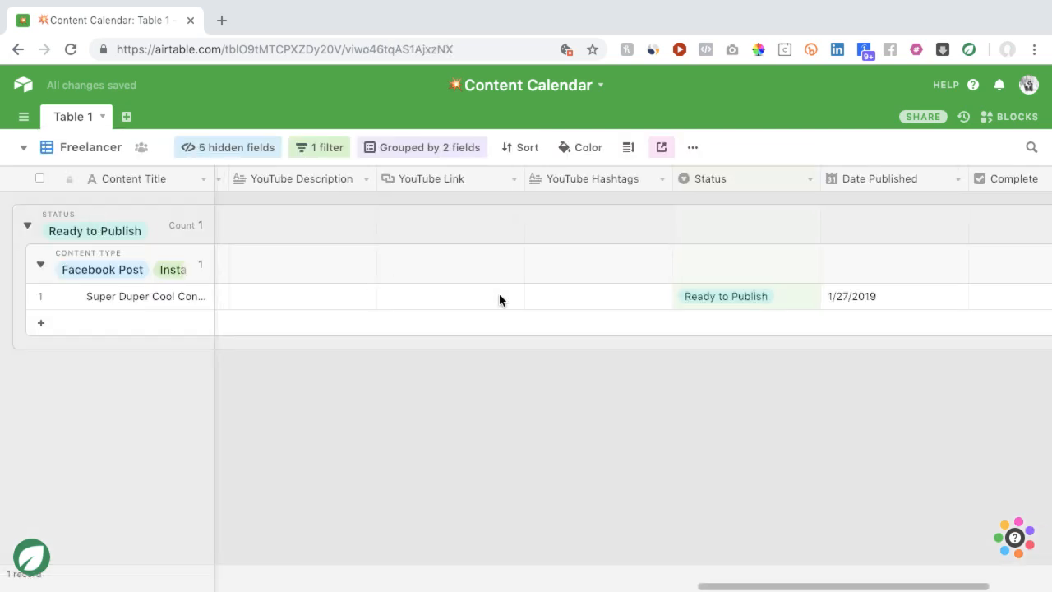
{"action": "left_click", "coordinate": [425, 147]}
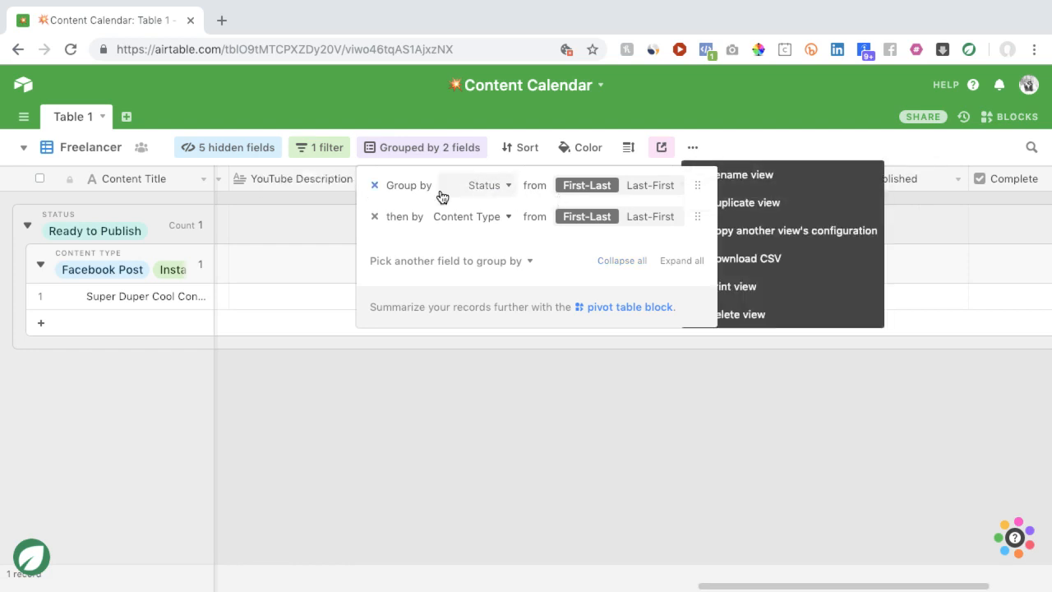
{"action": "left_click", "coordinate": [374, 186]}
{"action": "left_click", "coordinate": [410, 342]}
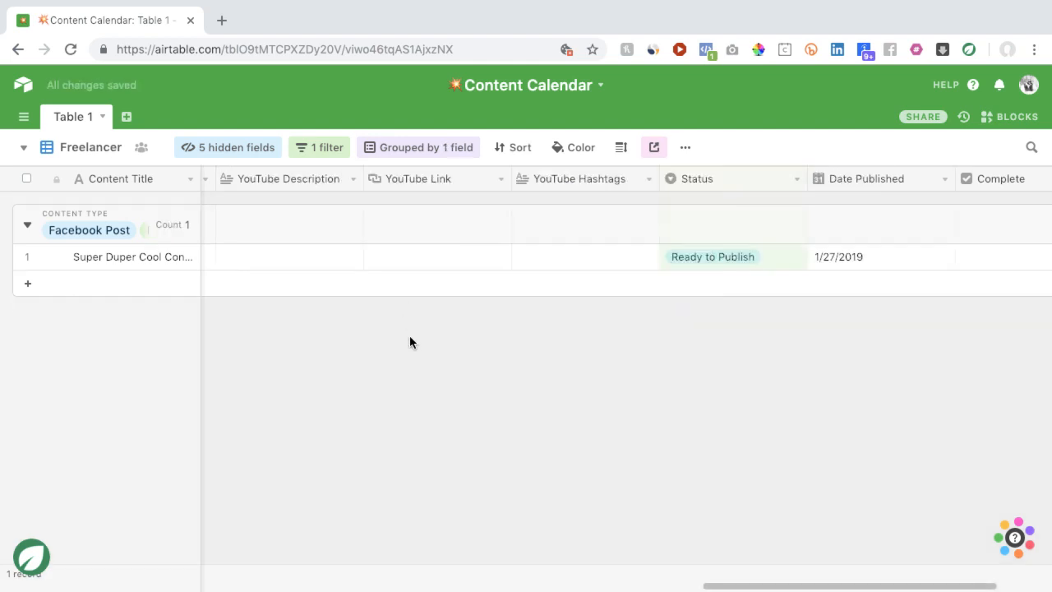
Add a second filter condition on the Complete field to the Freelancer view, alongside the Status condition
{"action": "scroll", "coordinate": [509, 325], "scroll_direction": "right", "scroll_amount": 2}
{"action": "scroll", "coordinate": [517, 322], "scroll_direction": "left", "scroll_amount": 6}
{"action": "scroll", "coordinate": [507, 320], "scroll_direction": "right", "scroll_amount": 5}
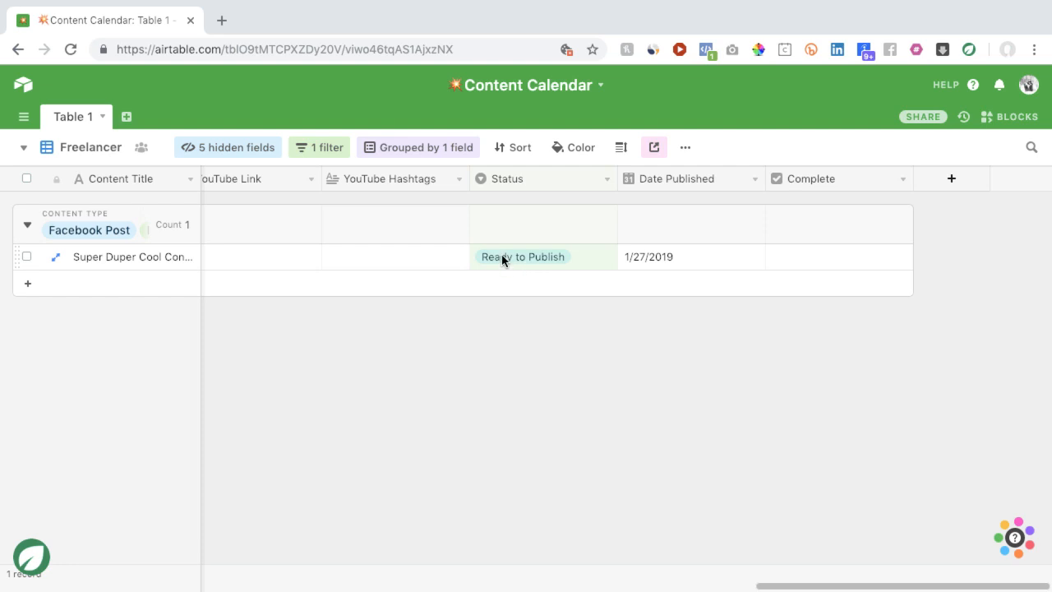
{"action": "left_click", "coordinate": [333, 152]}
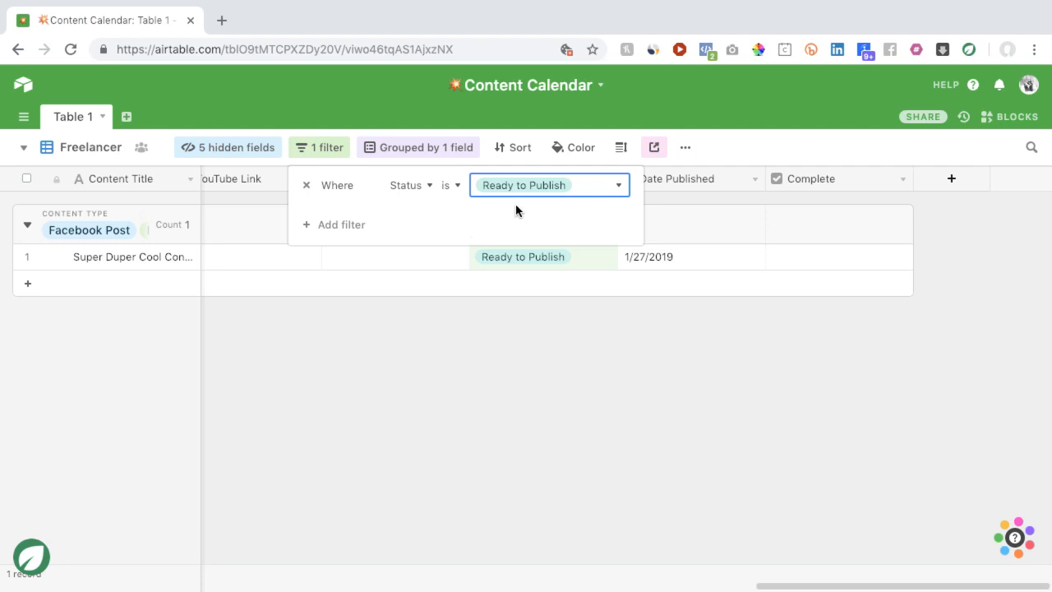
{"action": "left_click", "coordinate": [323, 224]}
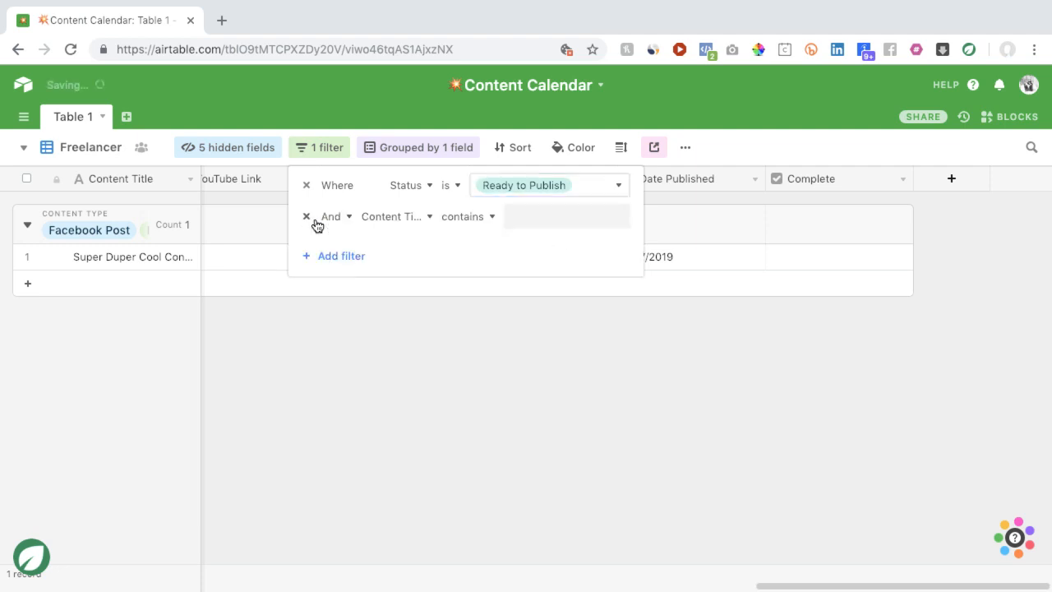
{"action": "left_click", "coordinate": [401, 217]}
{"action": "scroll", "coordinate": [419, 309], "scroll_direction": "down", "scroll_amount": 10}
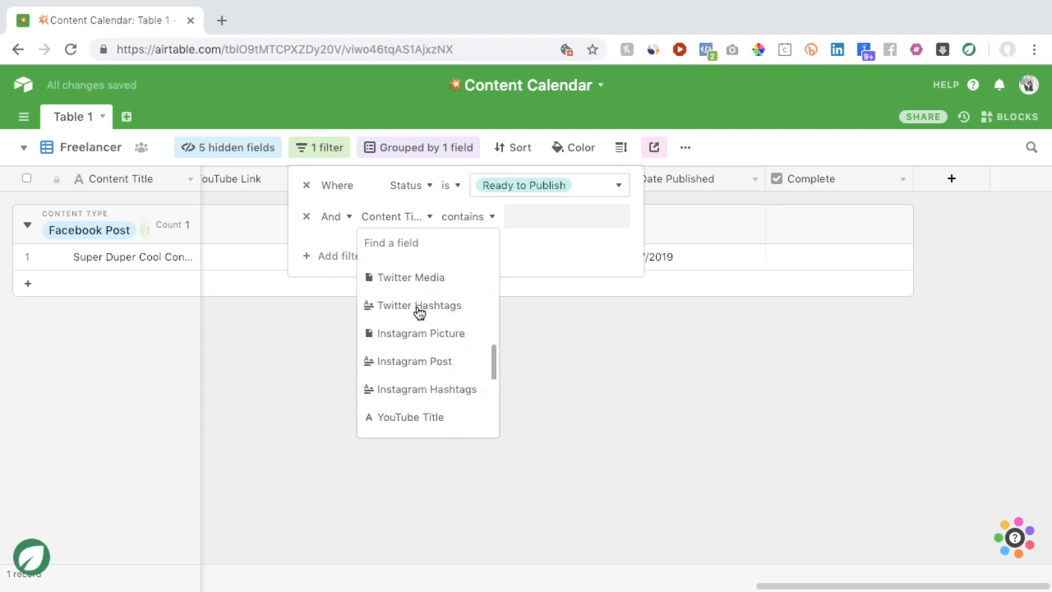
{"action": "scroll", "coordinate": [428, 397], "scroll_direction": "up", "scroll_amount": 2}
{"action": "scroll", "coordinate": [428, 397], "scroll_direction": "down", "scroll_amount": 4}
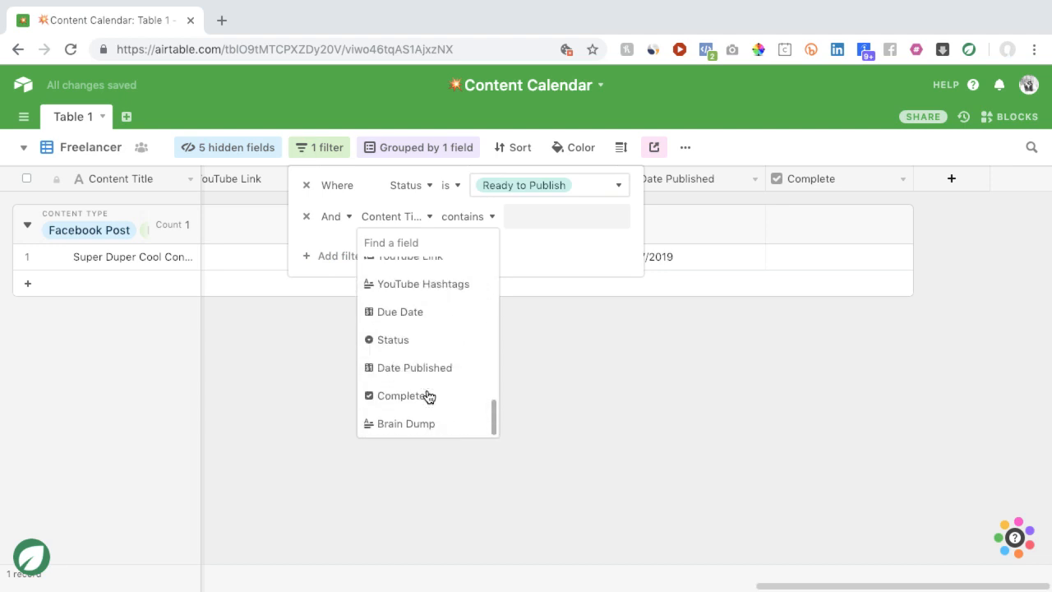
{"action": "left_click", "coordinate": [424, 394]}
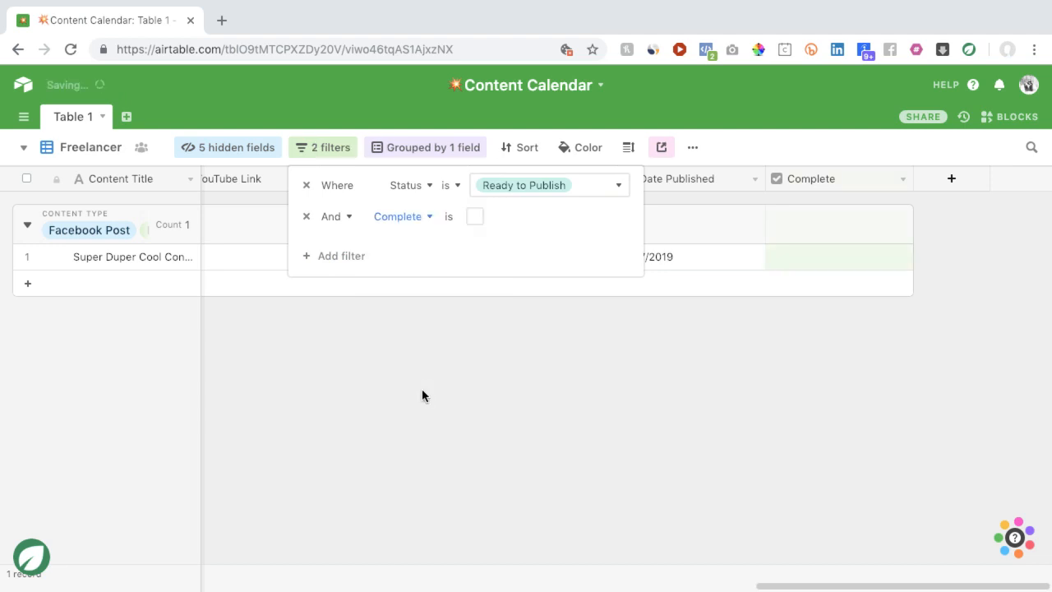
Try the Complete filter condition as checked, return it to unchecked, and close the filter settings
{"action": "left_click", "coordinate": [475, 218]}
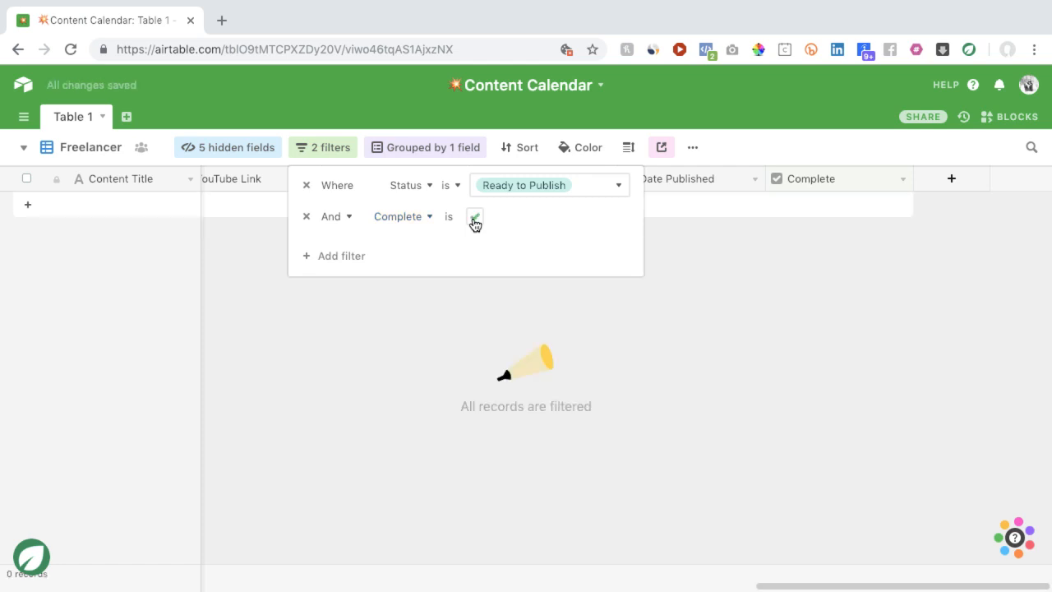
{"action": "left_click", "coordinate": [475, 218]}
{"action": "left_click", "coordinate": [435, 382]}
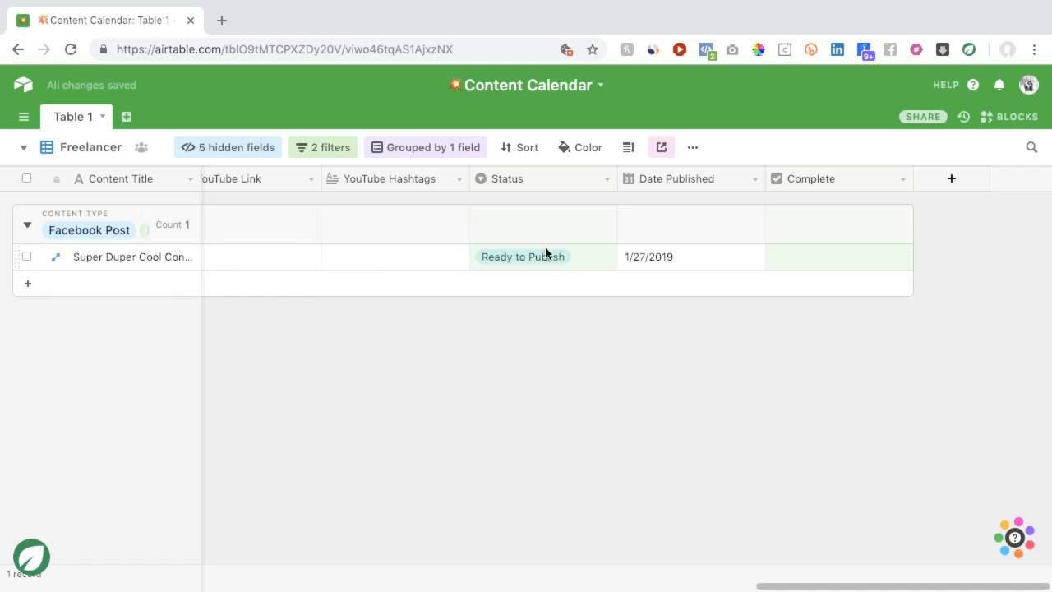
Set the Facebook Post record's Status to Published and mark it as Complete
{"action": "left_click", "coordinate": [593, 258]}
{"action": "left_click", "coordinate": [605, 258]}
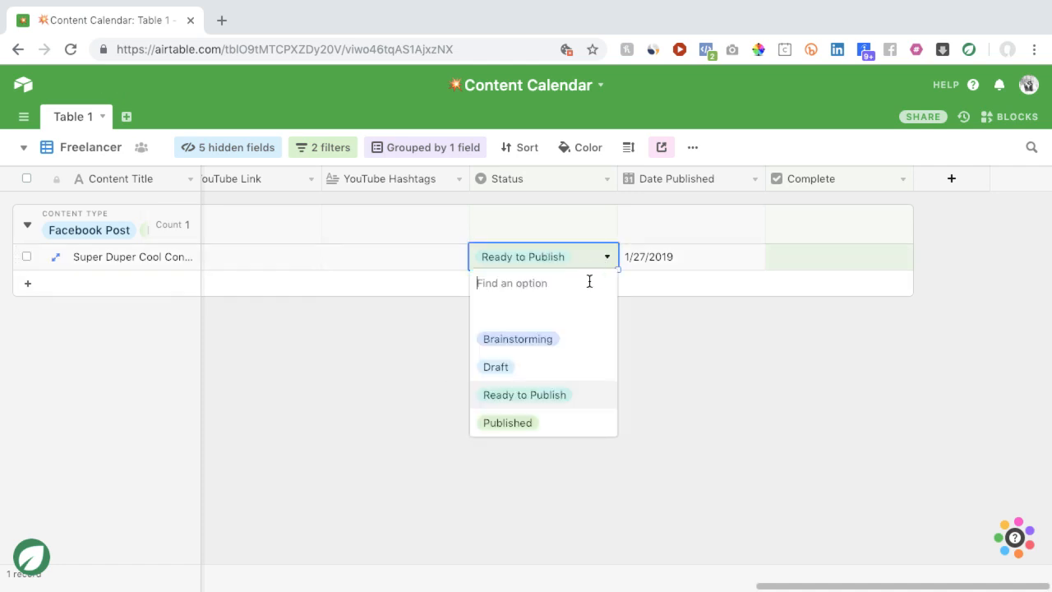
{"action": "left_click", "coordinate": [551, 424]}
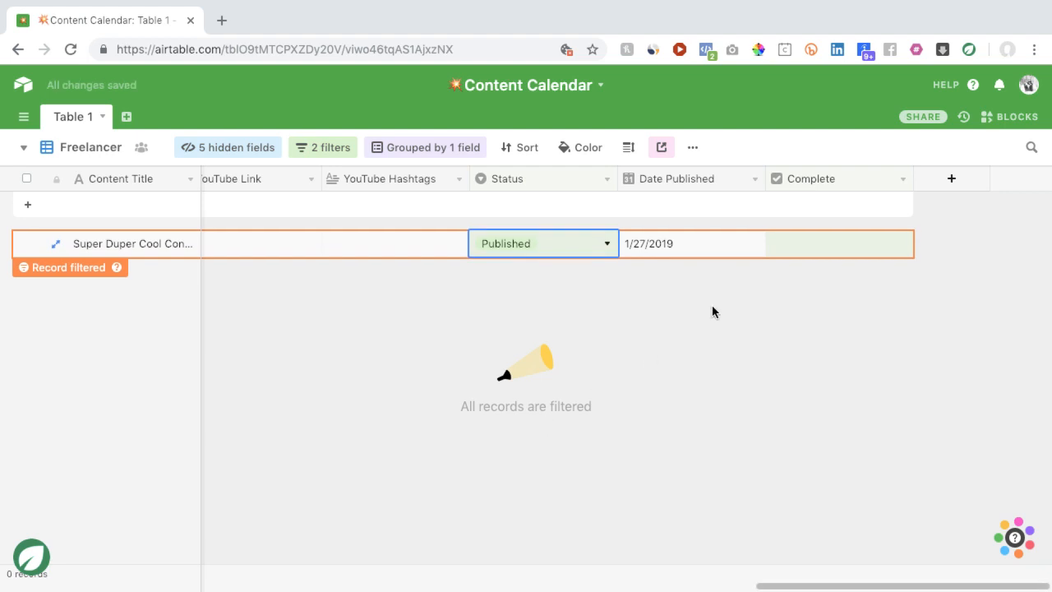
{"action": "left_click", "coordinate": [809, 243]}
{"action": "left_click", "coordinate": [843, 244]}
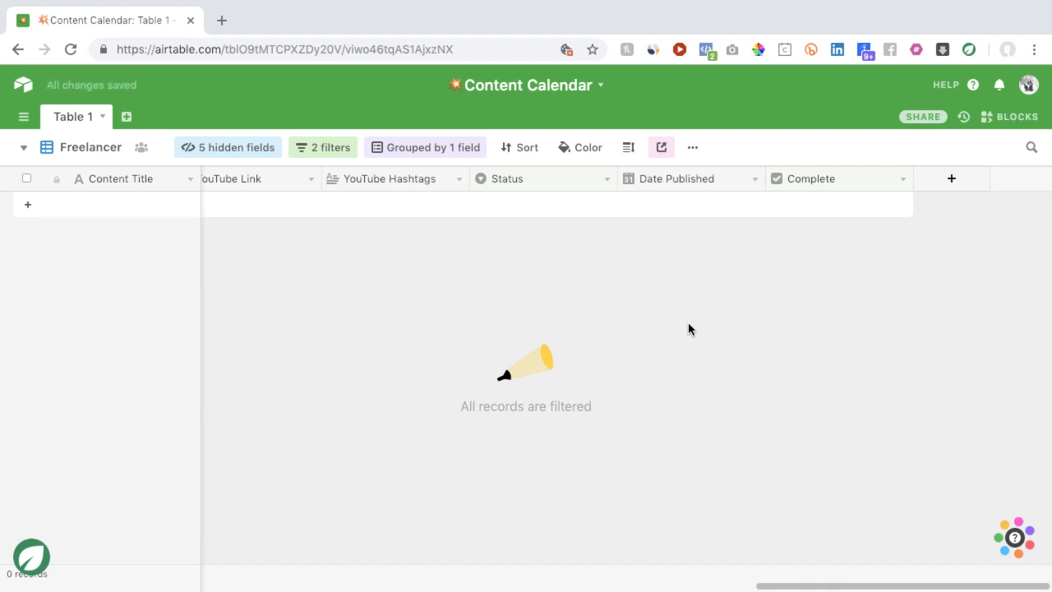
Remove the Status condition from the Freelancer view's filters, keeping only the unchecked Complete condition
{"action": "scroll", "coordinate": [688, 321], "scroll_direction": "left", "scroll_amount": 15}
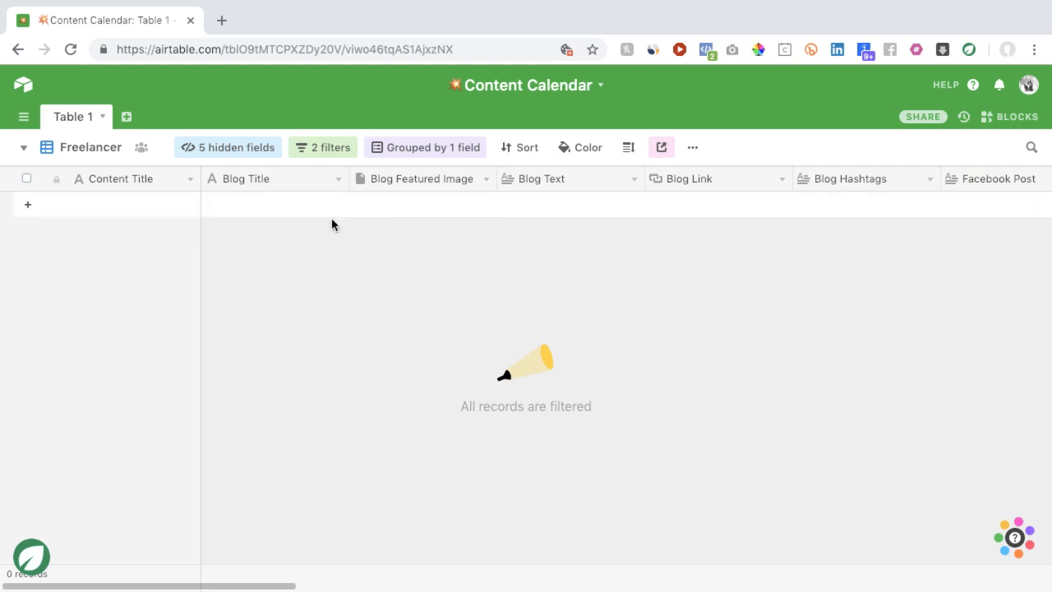
{"action": "left_click", "coordinate": [322, 148]}
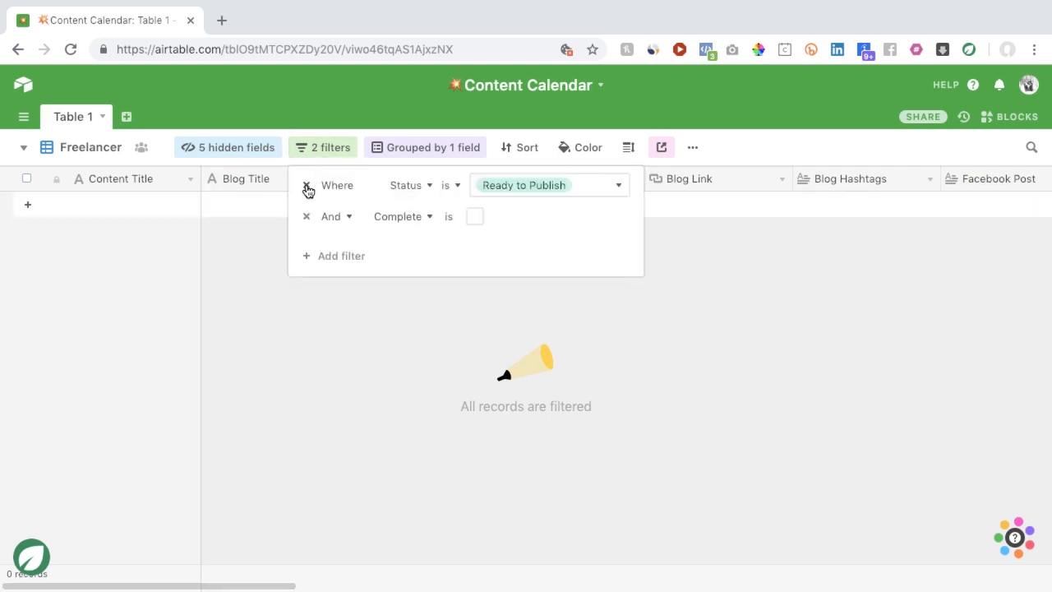
{"action": "left_click", "coordinate": [307, 186]}
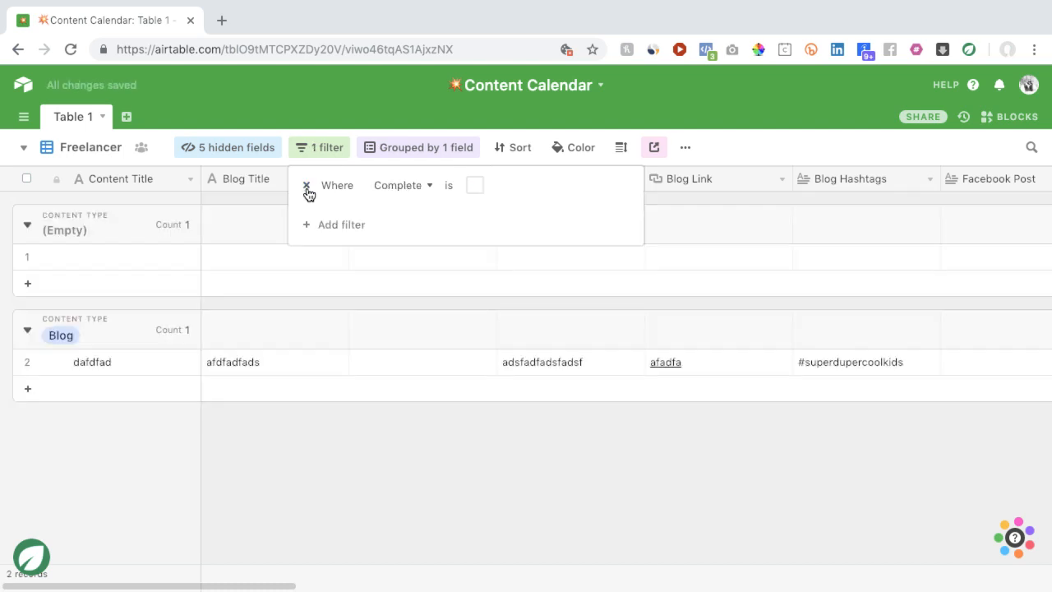
{"action": "left_click", "coordinate": [345, 295]}
Review the fields of the records still listed and the Status options available for the Blog record
{"action": "scroll", "coordinate": [353, 292], "scroll_direction": "right", "scroll_amount": 6}
{"action": "scroll", "coordinate": [355, 294], "scroll_direction": "right", "scroll_amount": 15}
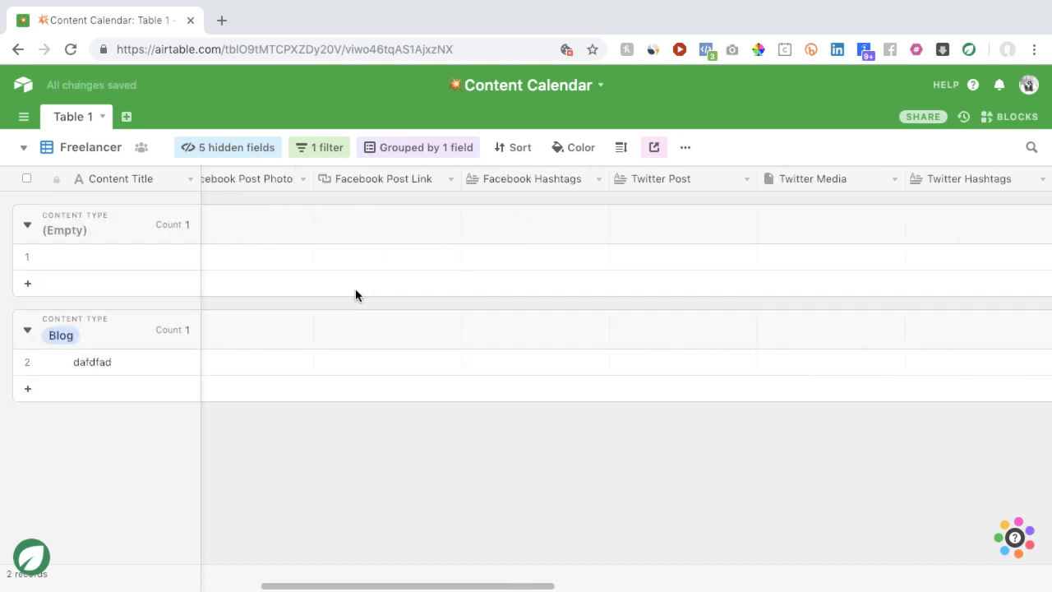
{"action": "scroll", "coordinate": [355, 294], "scroll_direction": "right", "scroll_amount": 8}
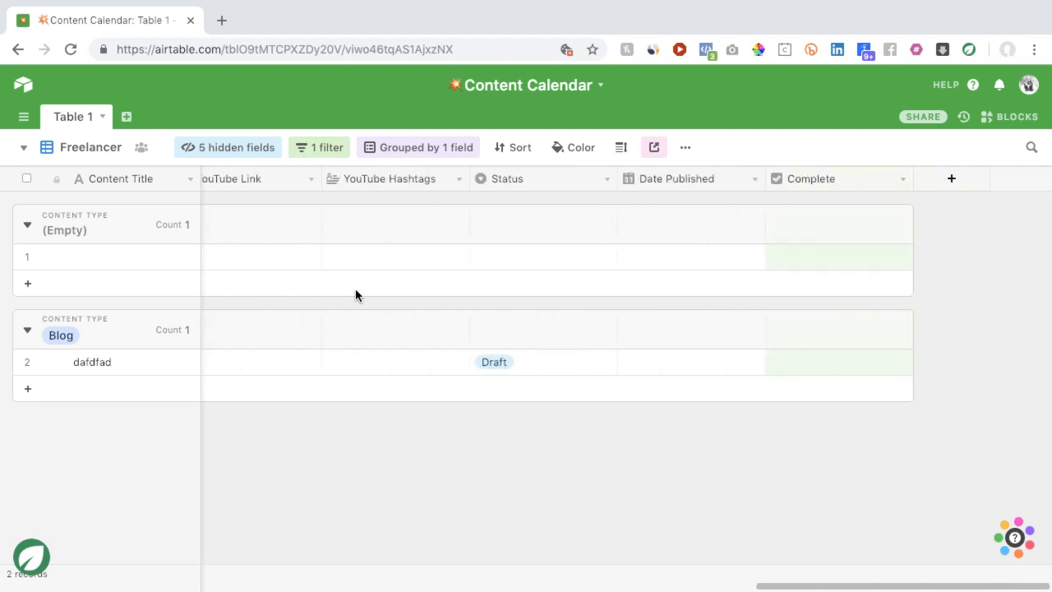
{"action": "left_click", "coordinate": [596, 371]}
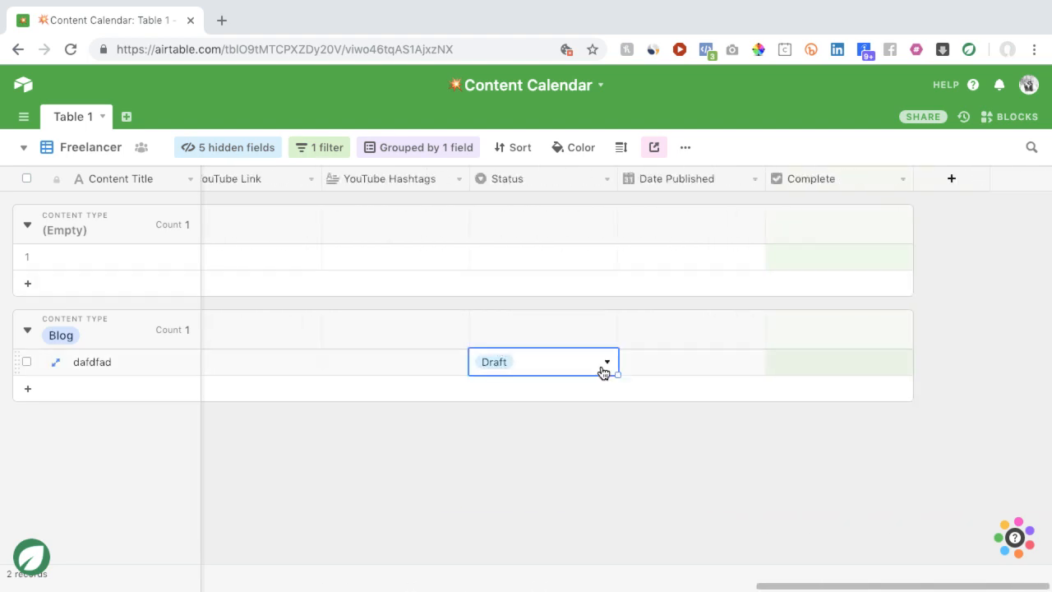
{"action": "left_click", "coordinate": [606, 364]}
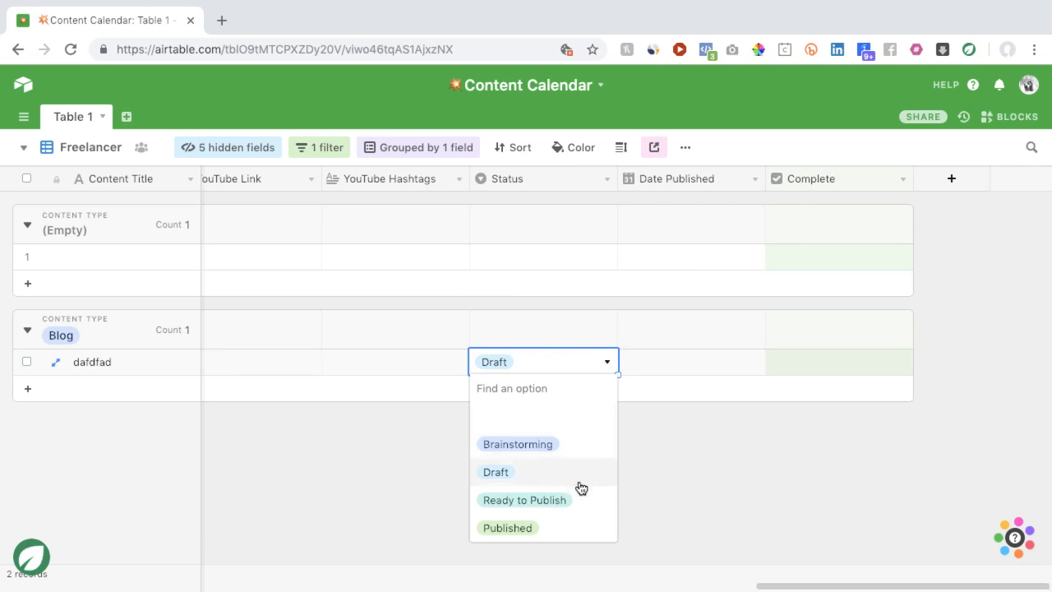
{"action": "left_click", "coordinate": [681, 446]}
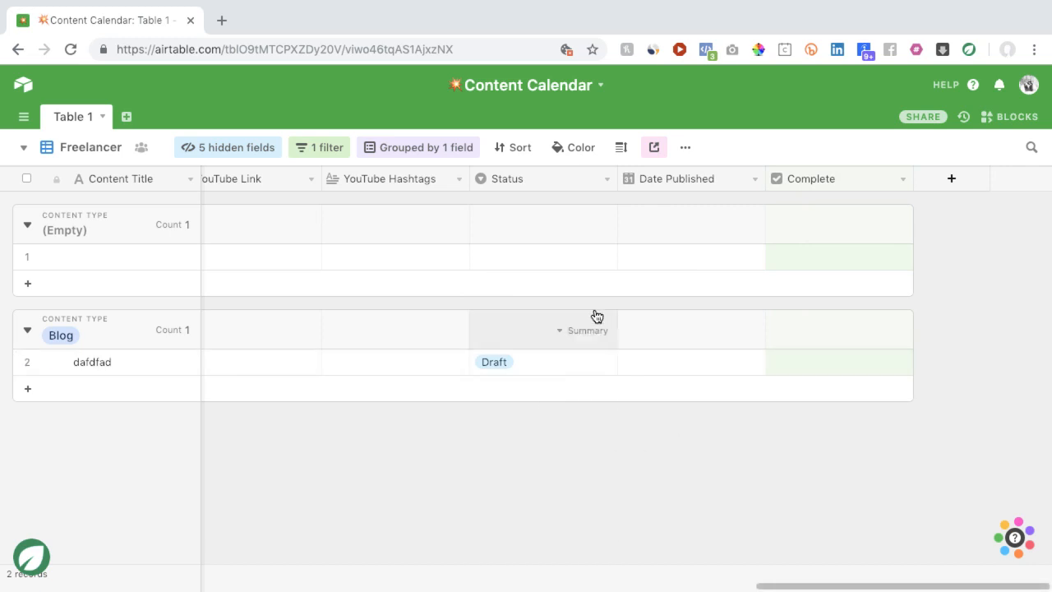
{"action": "scroll", "coordinate": [583, 289], "scroll_direction": "left", "scroll_amount": 10}
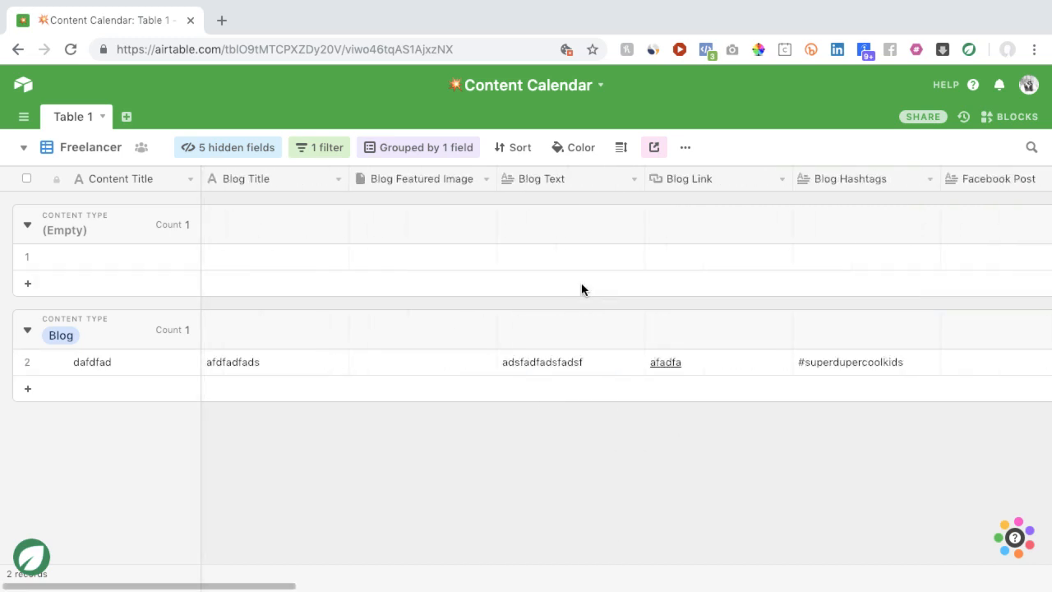